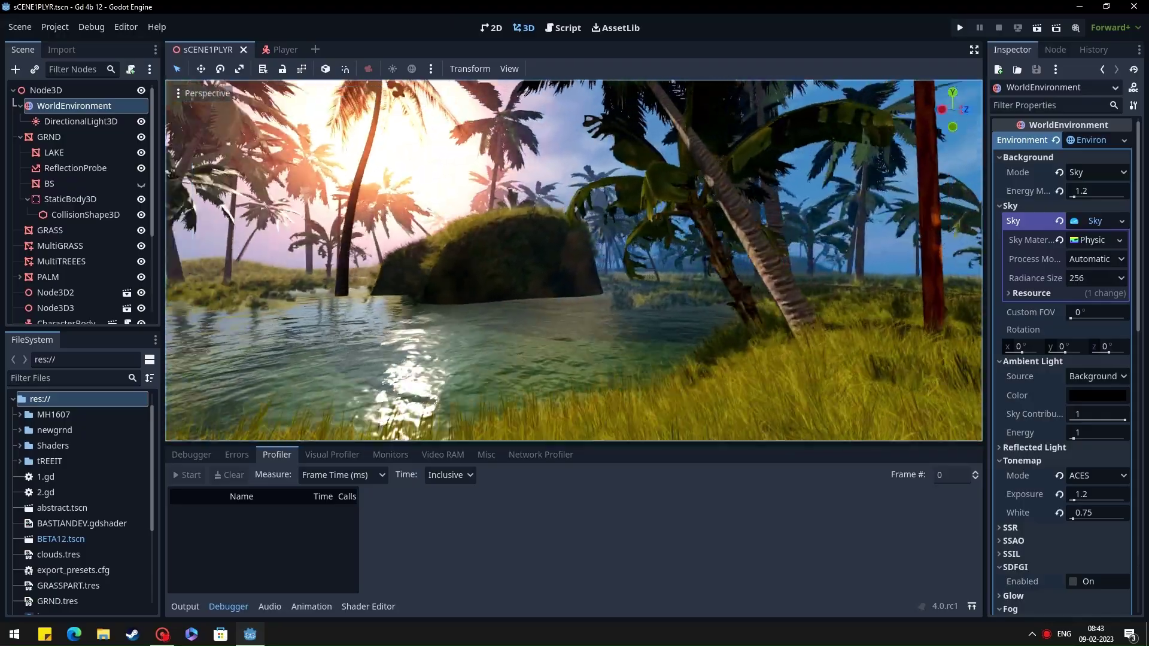
middle_drag(718, 270, 401, 269)
key(s)
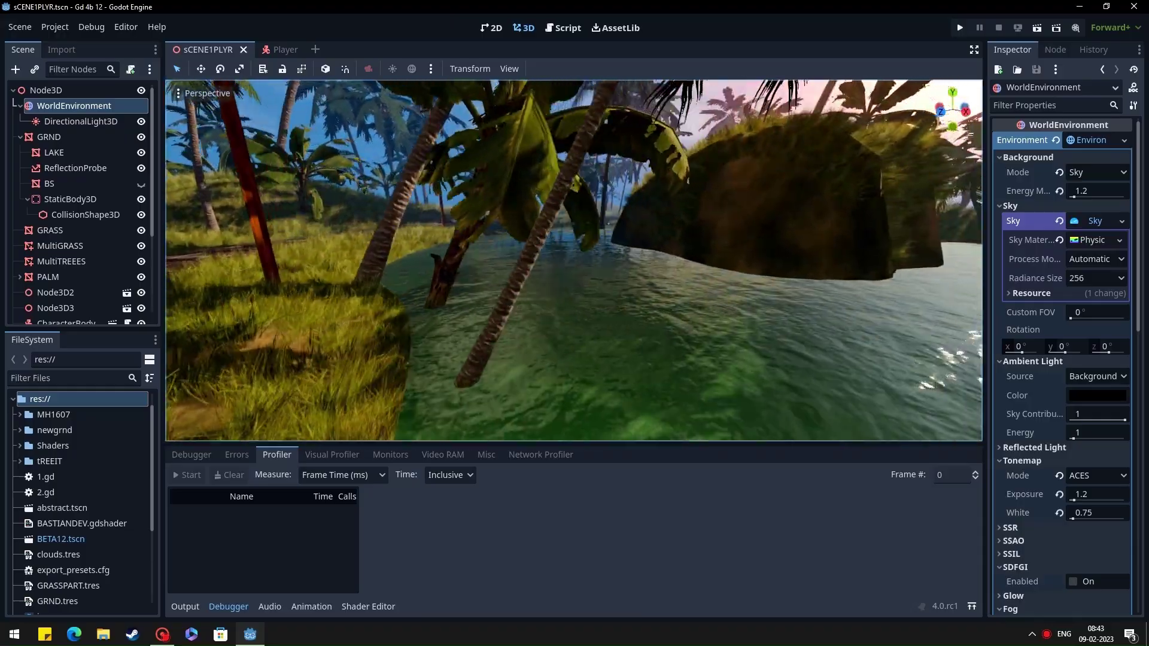
key(s)
right_drag(574, 260, 645, 253)
right_drag(461, 260, 622, 261)
right_drag(724, 261, 651, 336)
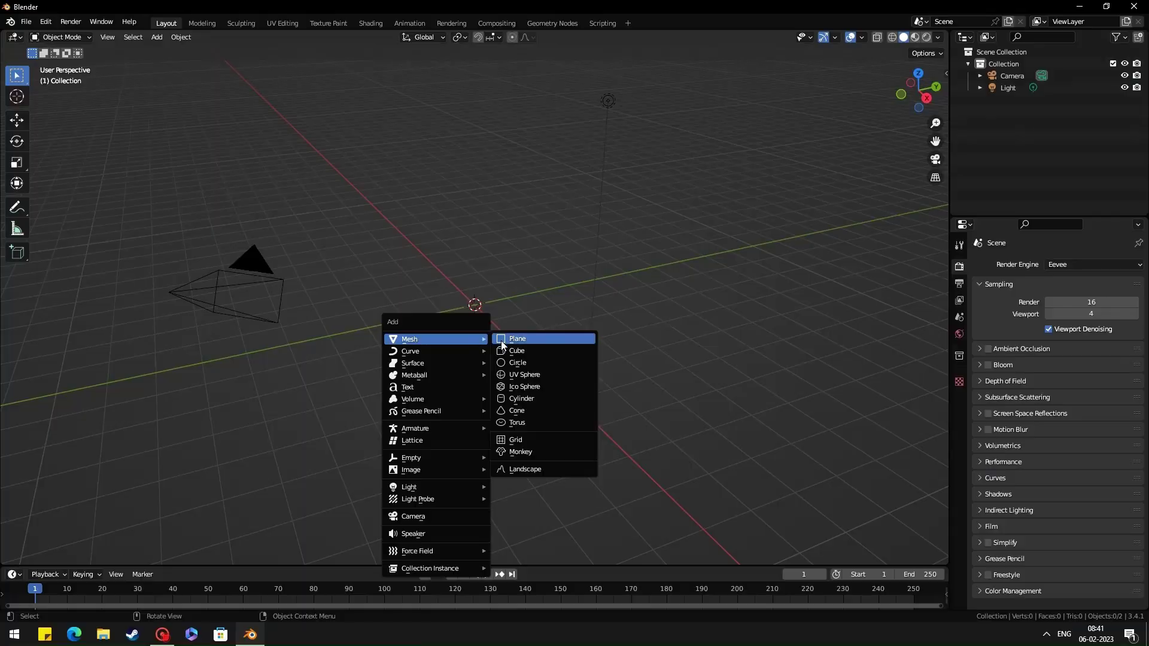
- Switch to Blender, add a plane mesh at the origin and scale it by 30
click(500, 337)
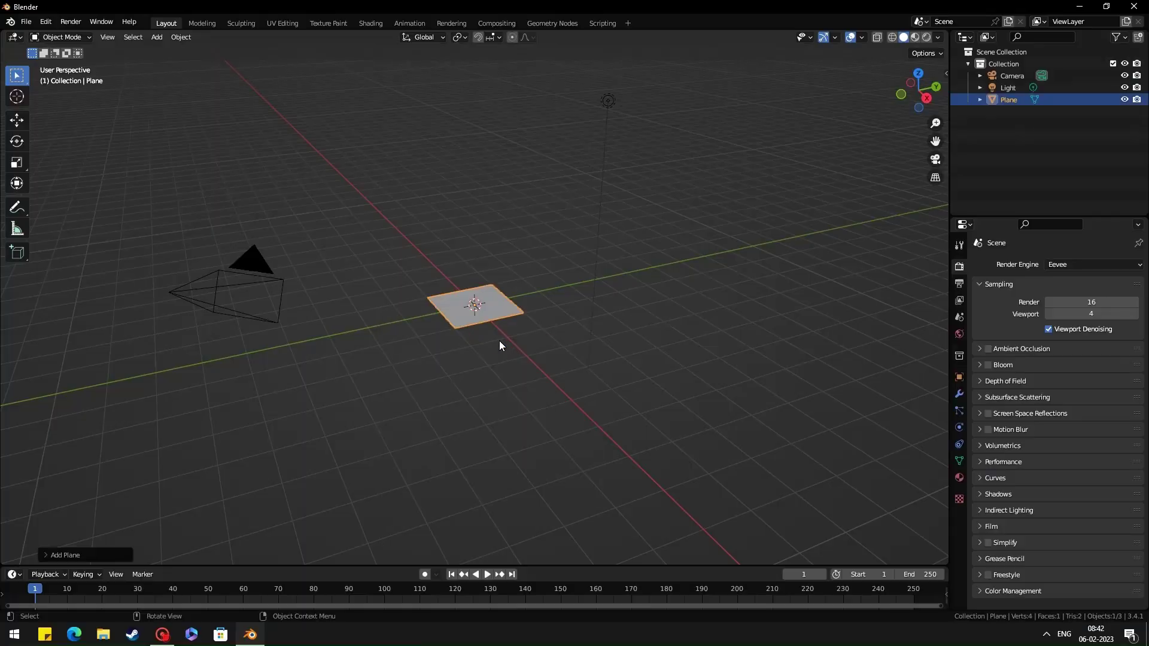
text(s30)
key(Return)
scroll(500, 341, down, 5)
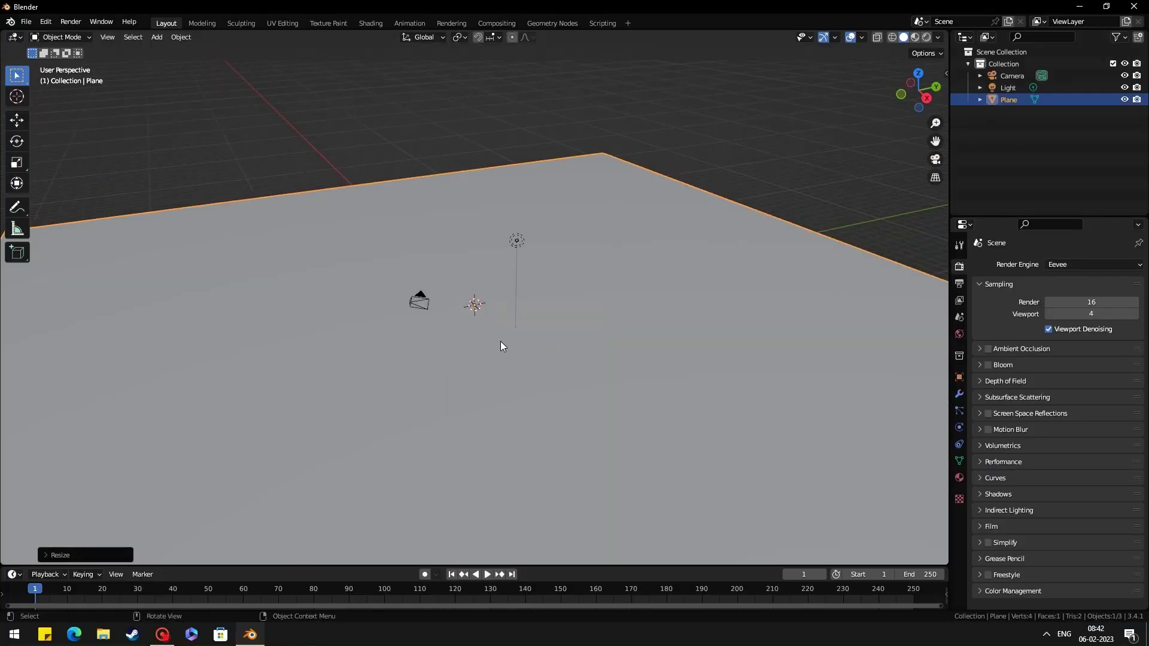
scroll(500, 341, down, 4)
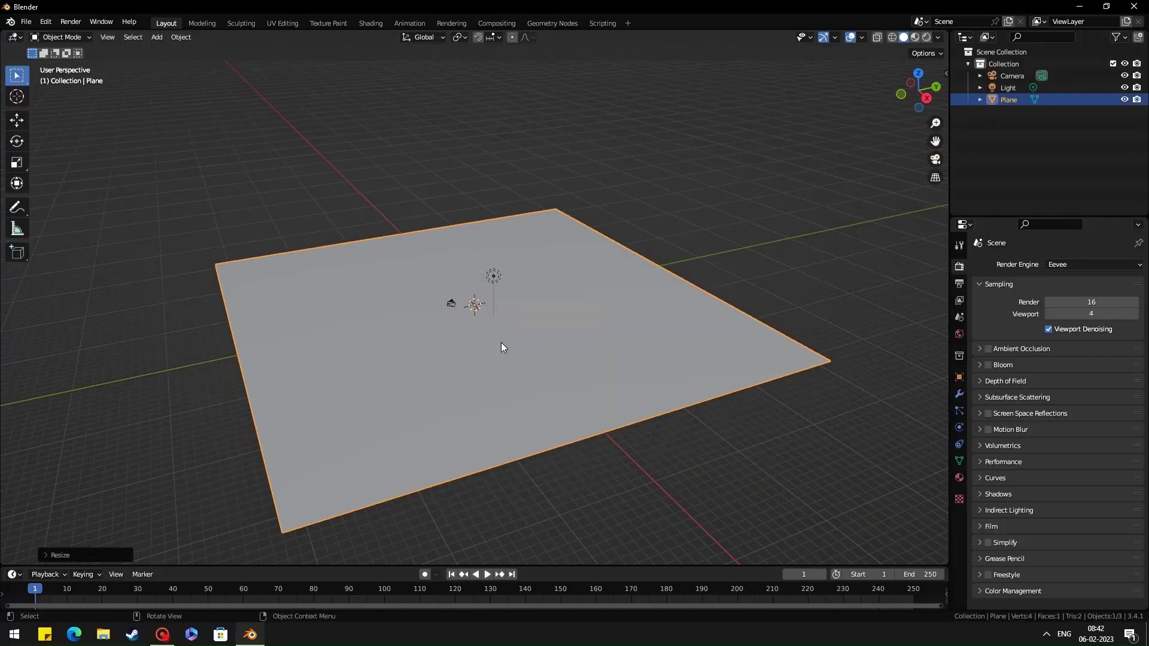
- Remesh the plane into a dense quad grid using QuadriFlow Remesh in Quad mode
click(959, 461)
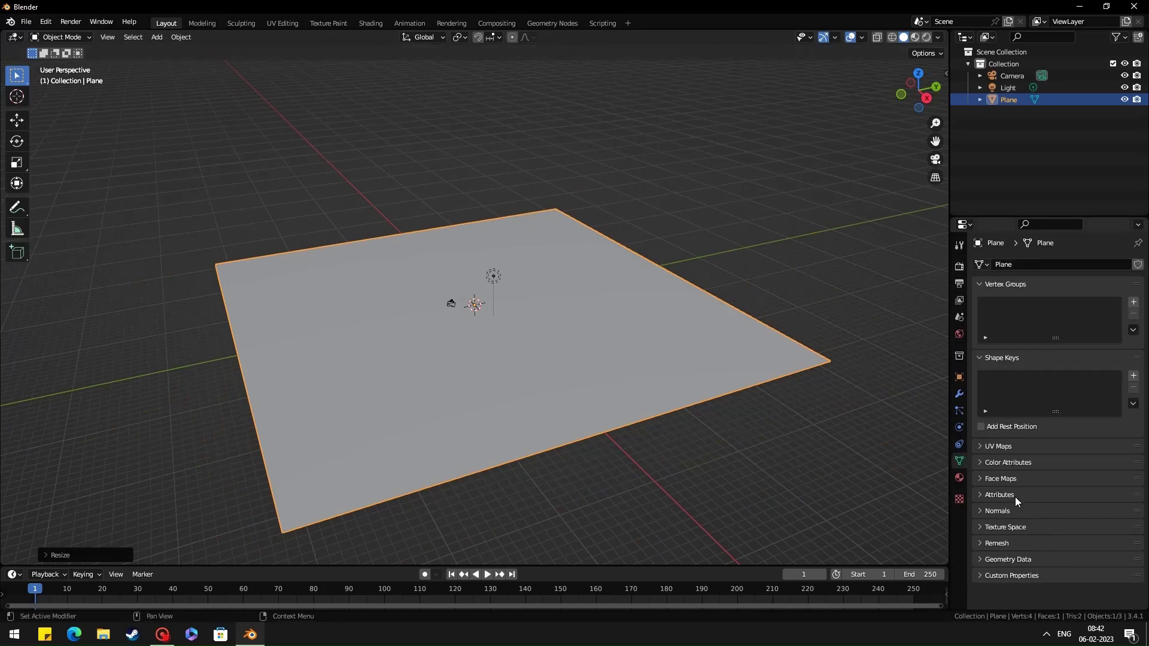
click(1010, 543)
scroll(1054, 535, down, 1)
click(1122, 540)
scroll(1097, 561, up, 1)
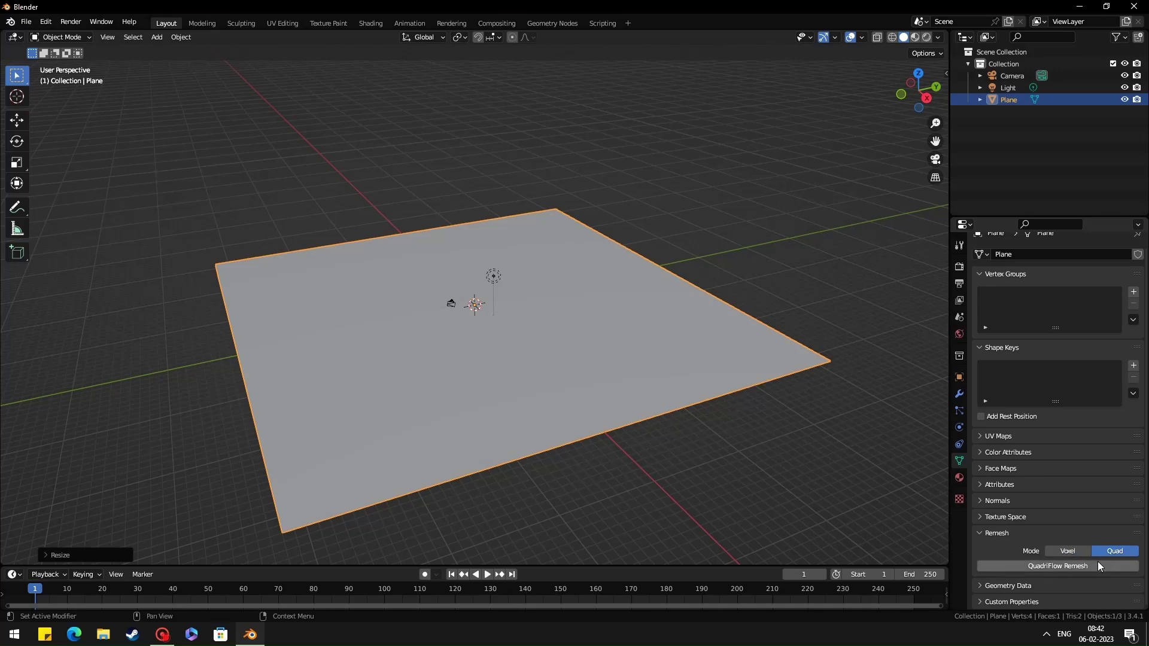
click(1093, 565)
click(1046, 608)
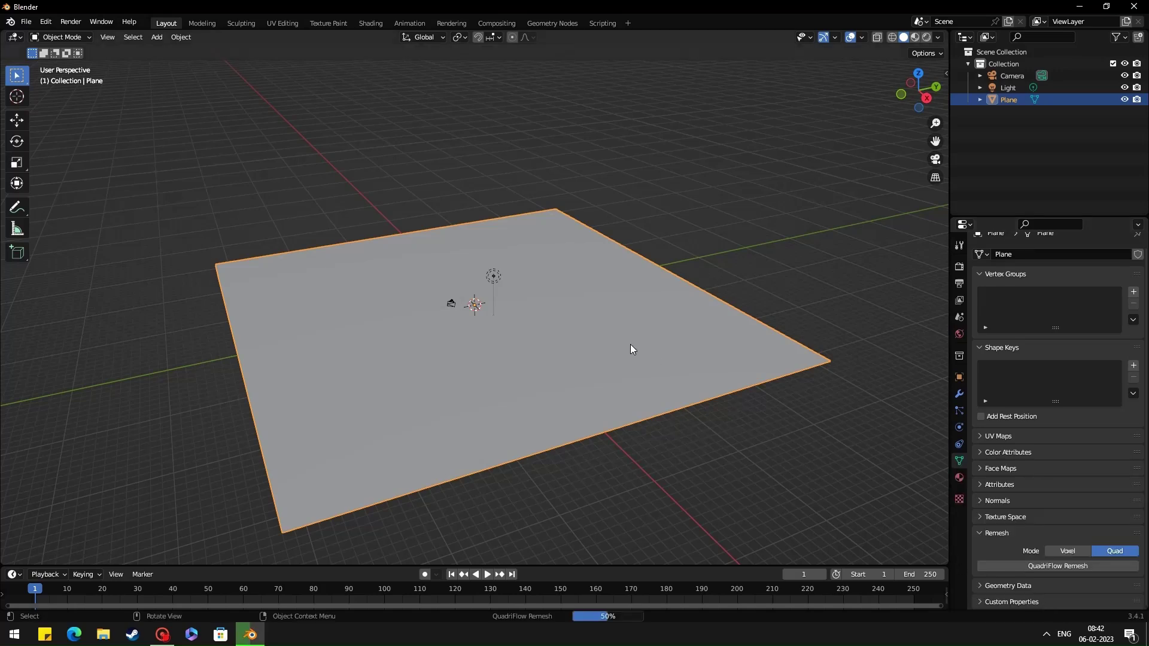
- Select the plane's whole mesh in Edit Mode, unwrap its UVs and return to Object Mode
key(Tab)
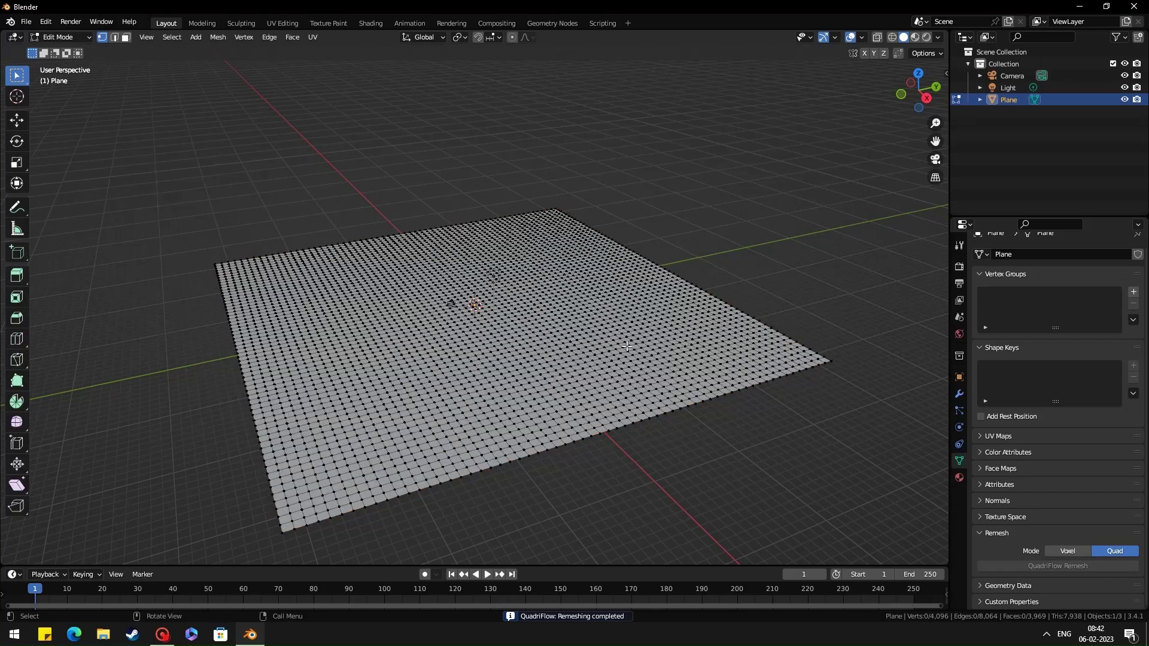
key(a)
key(u)
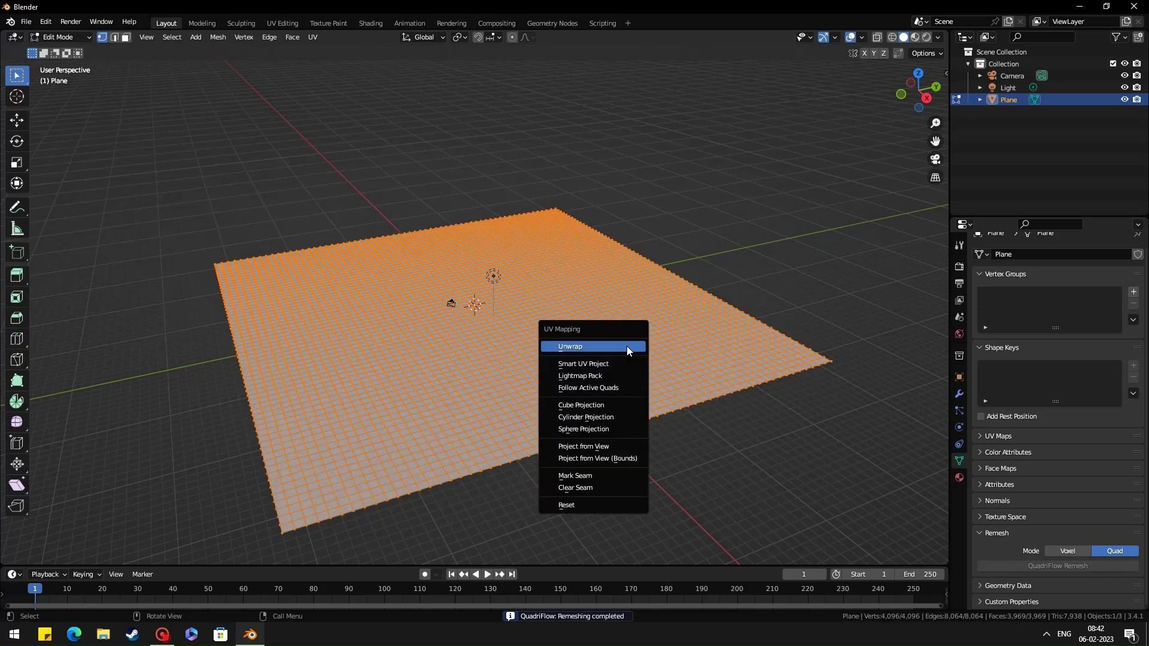
click(626, 346)
key(Tab)
middle_drag(626, 349, 464, 177)
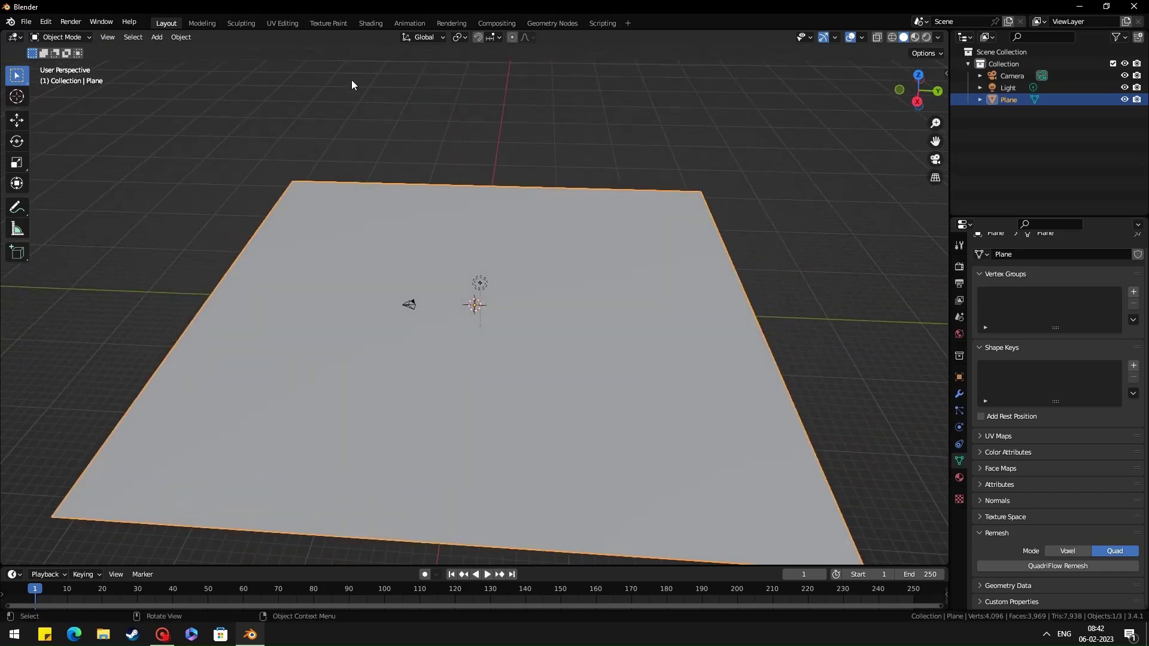
- Set up texture painting for the plane by adding a 1024 px Base Color paint slot named ground
click(327, 24)
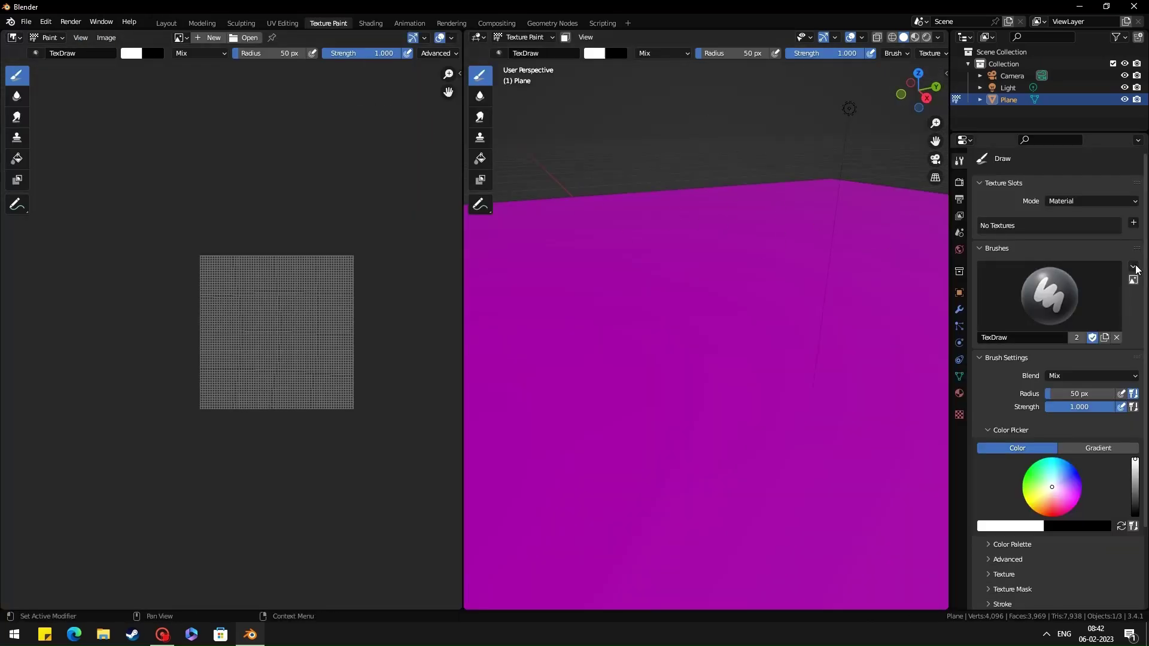
click(1133, 224)
click(1117, 235)
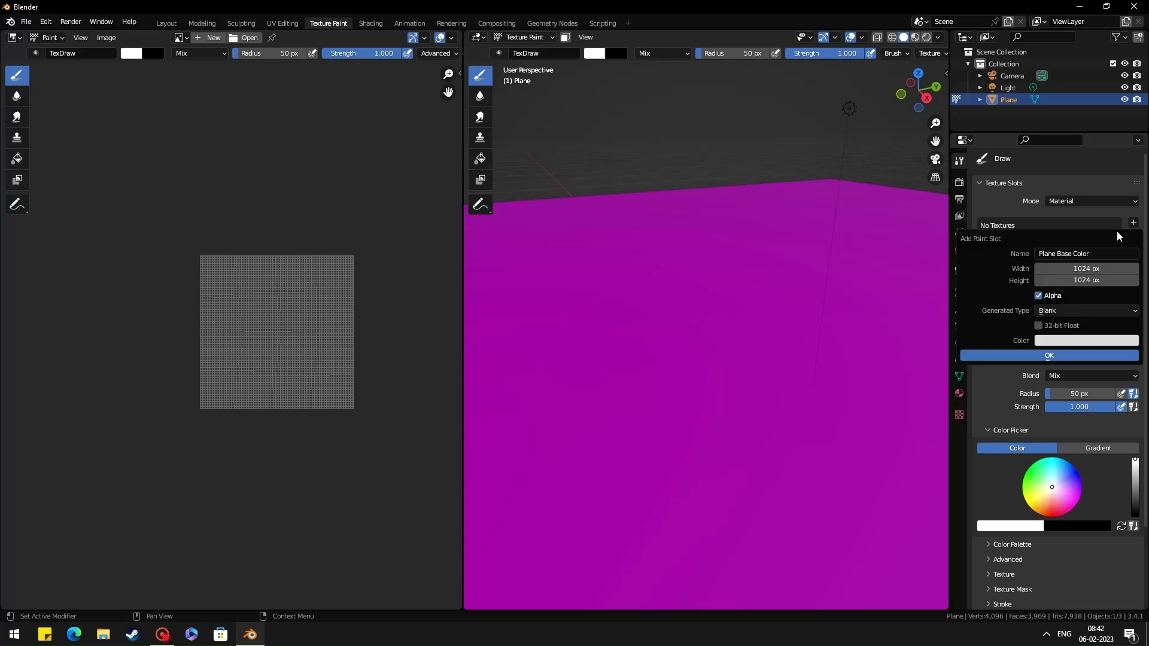
click(1087, 254)
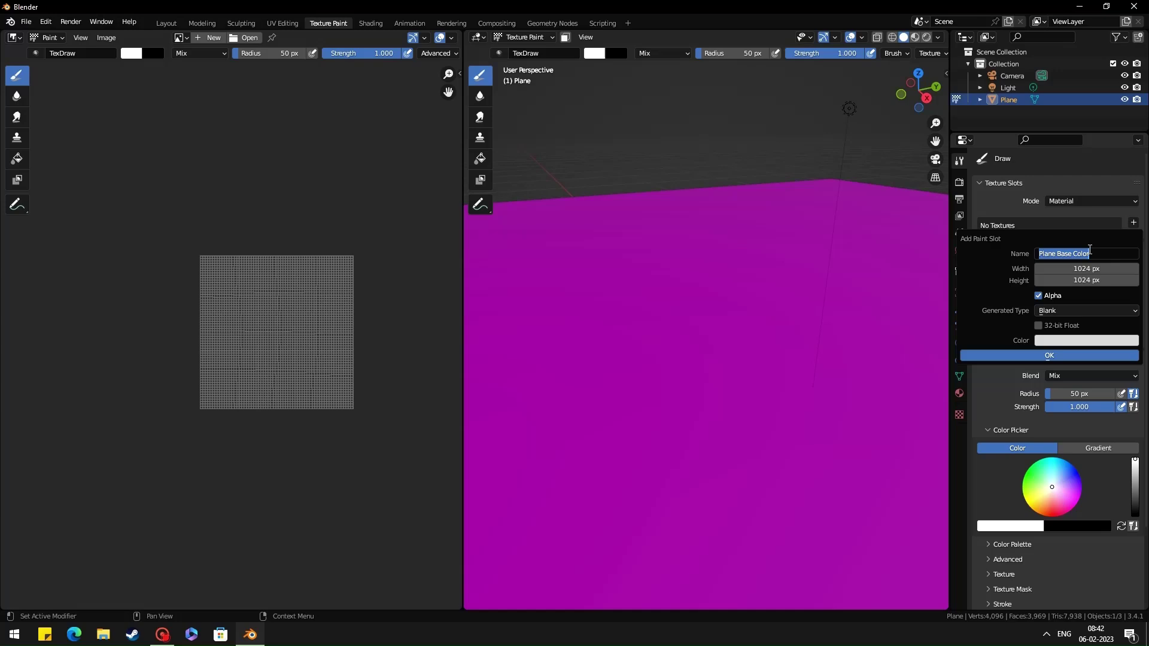
text(ground)
click(1075, 355)
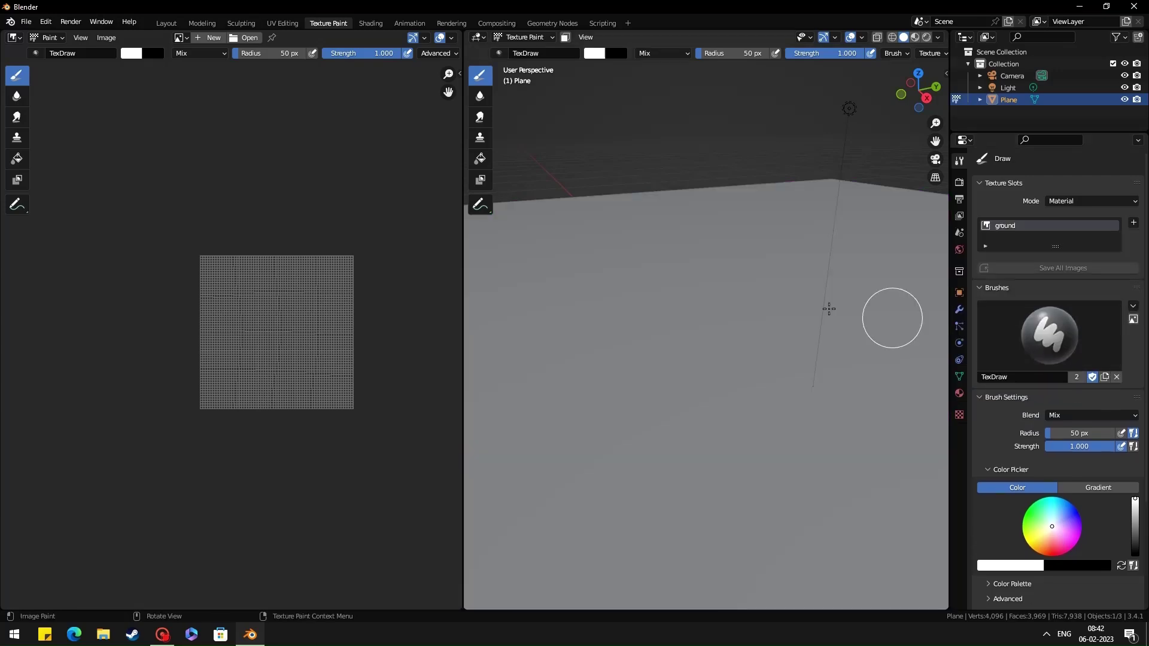
- Load the ground image for painting, set the brush colour to black and paint a winding path from its top edge to its bottom edge
click(181, 38)
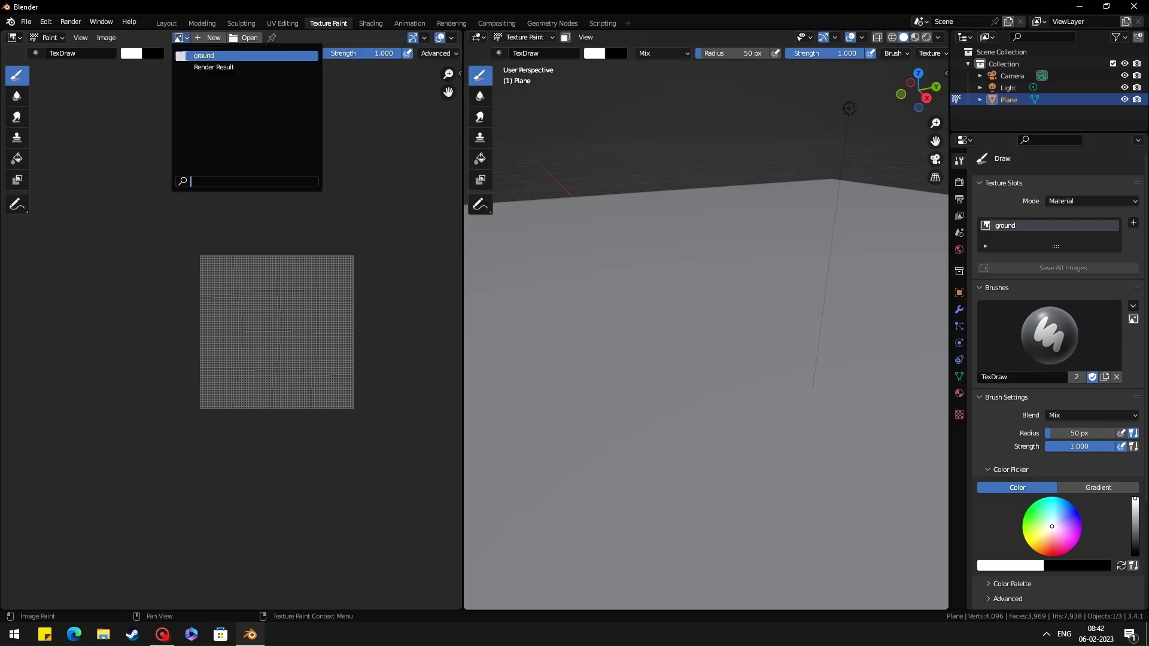
click(204, 56)
scroll(260, 140, down, 5)
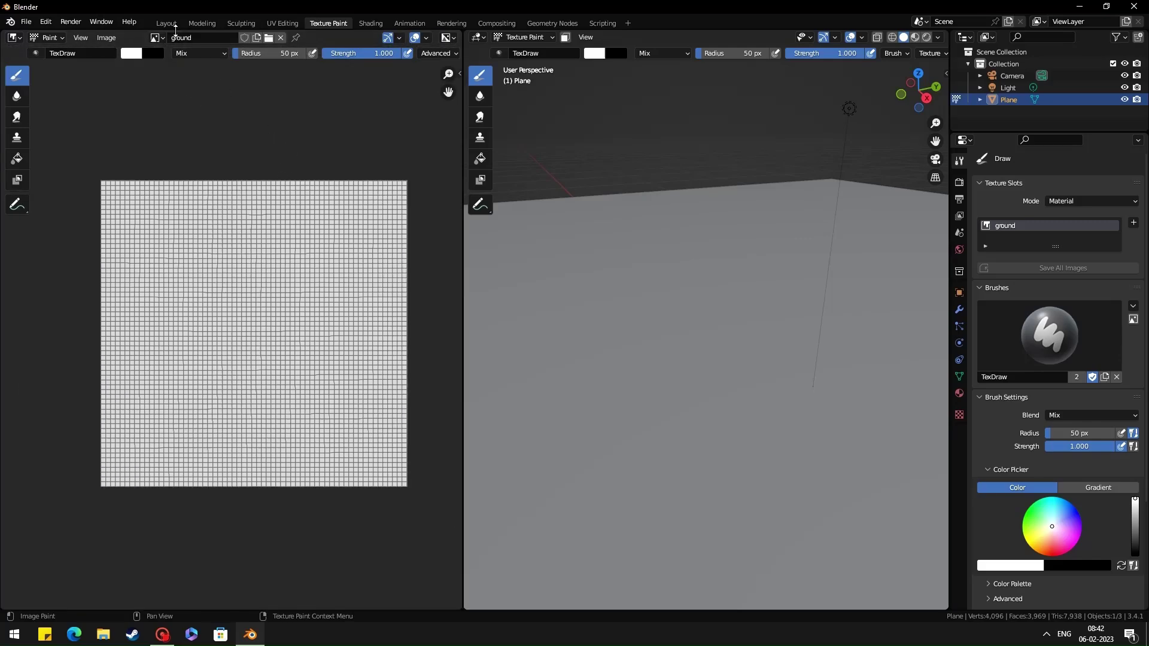
click(133, 54)
drag(222, 130, 223, 153)
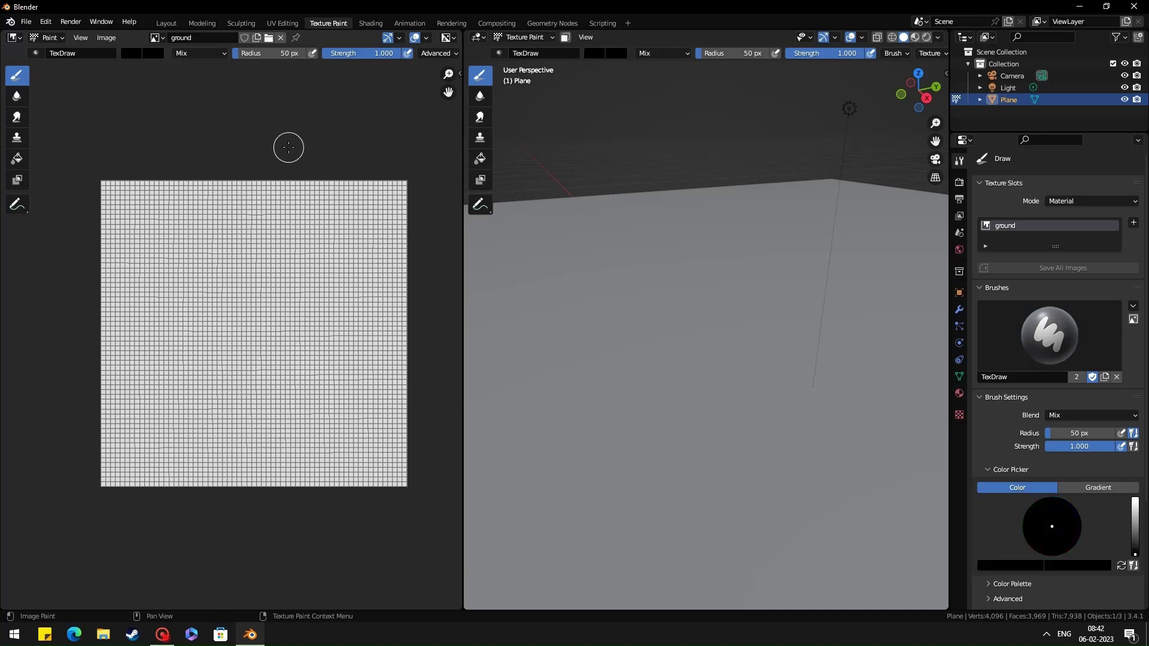
mouse_move(292, 193)
mouse_down()
mouse_move(262, 216)
mouse_move(238, 303)
mouse_move(268, 452)
mouse_move(222, 487)
mouse_up()
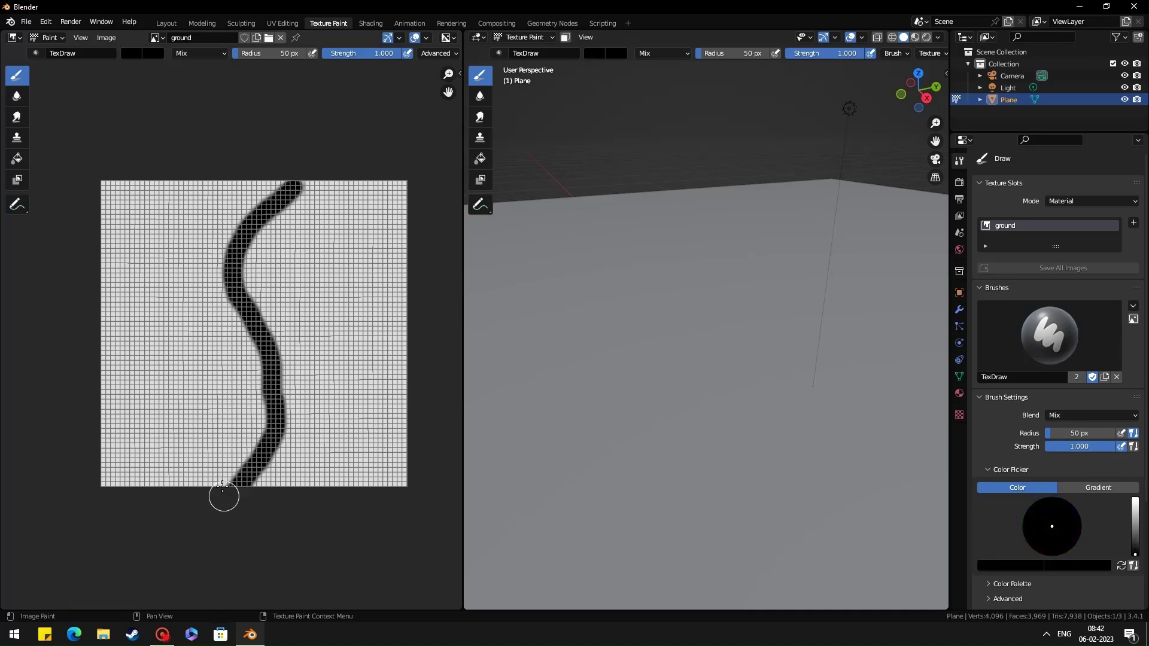
- Return to the Layout workspace and display the plane in Material Preview shading with the wireframe overlay enabled
click(166, 23)
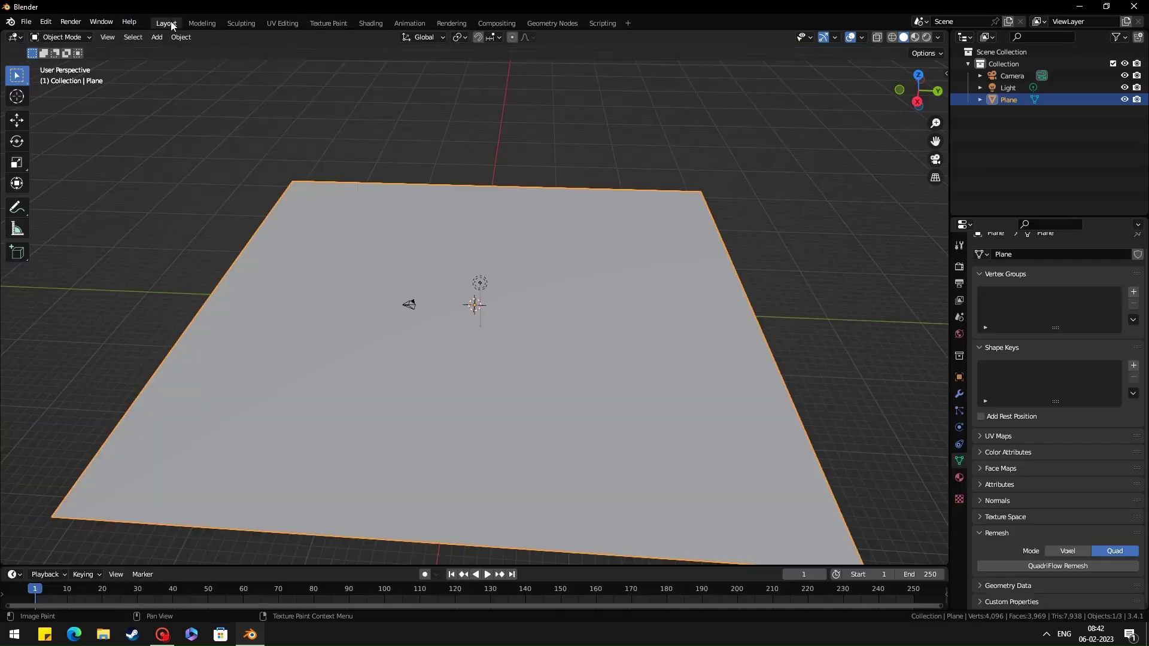
click(914, 37)
middle_drag(750, 189, 738, 201)
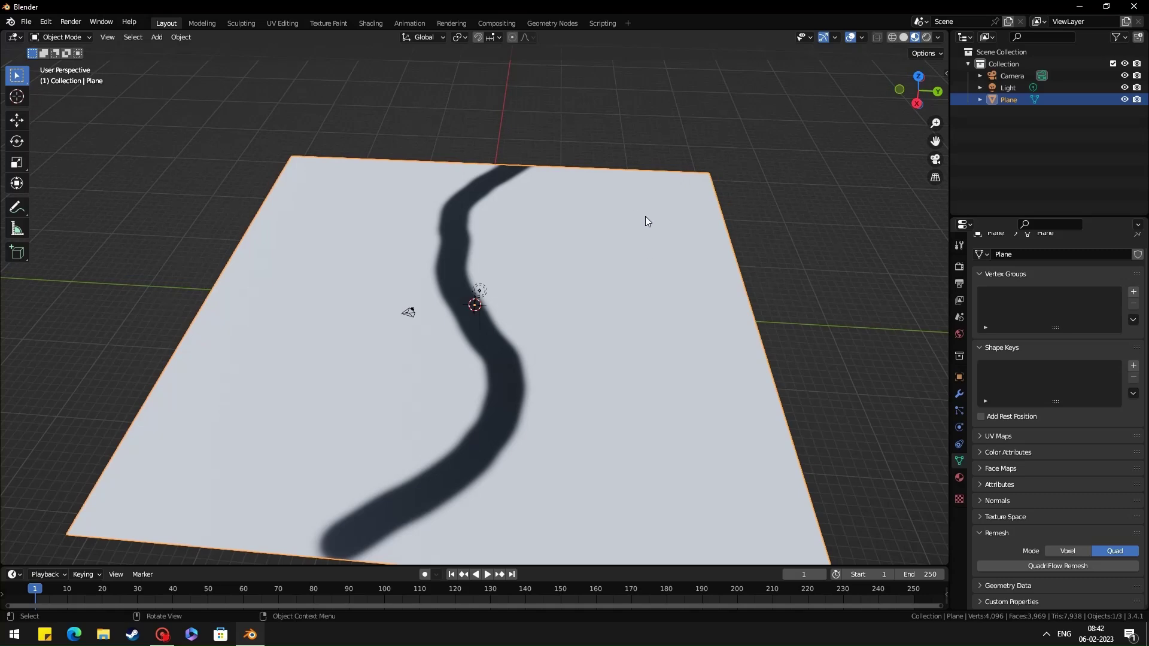
click(862, 38)
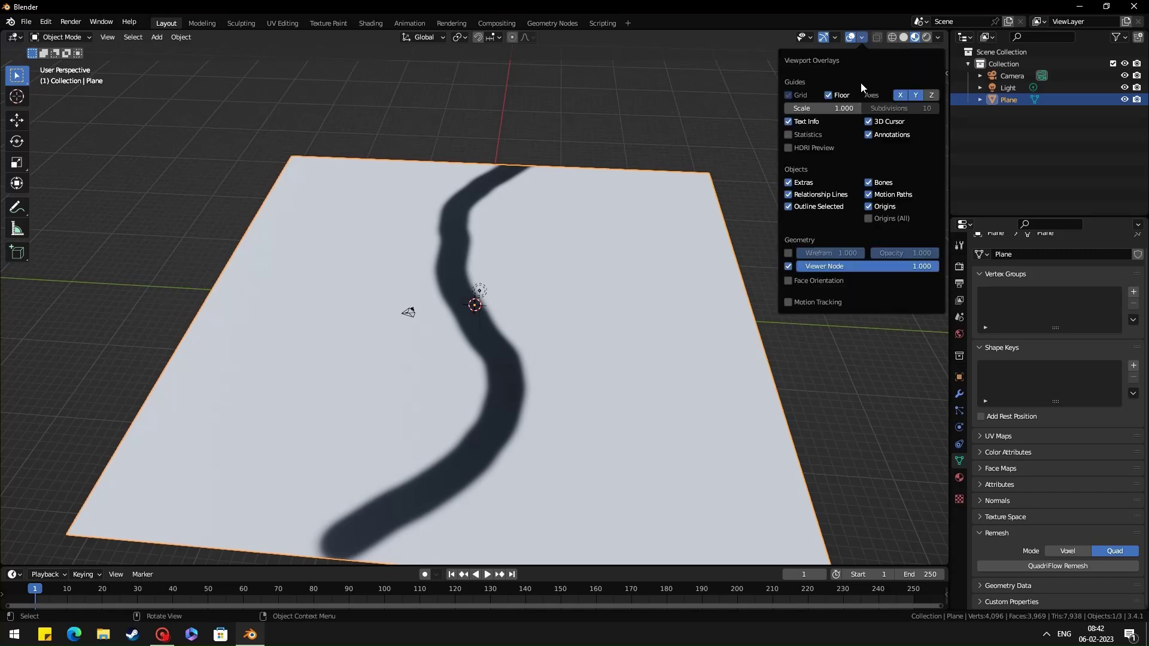
click(787, 253)
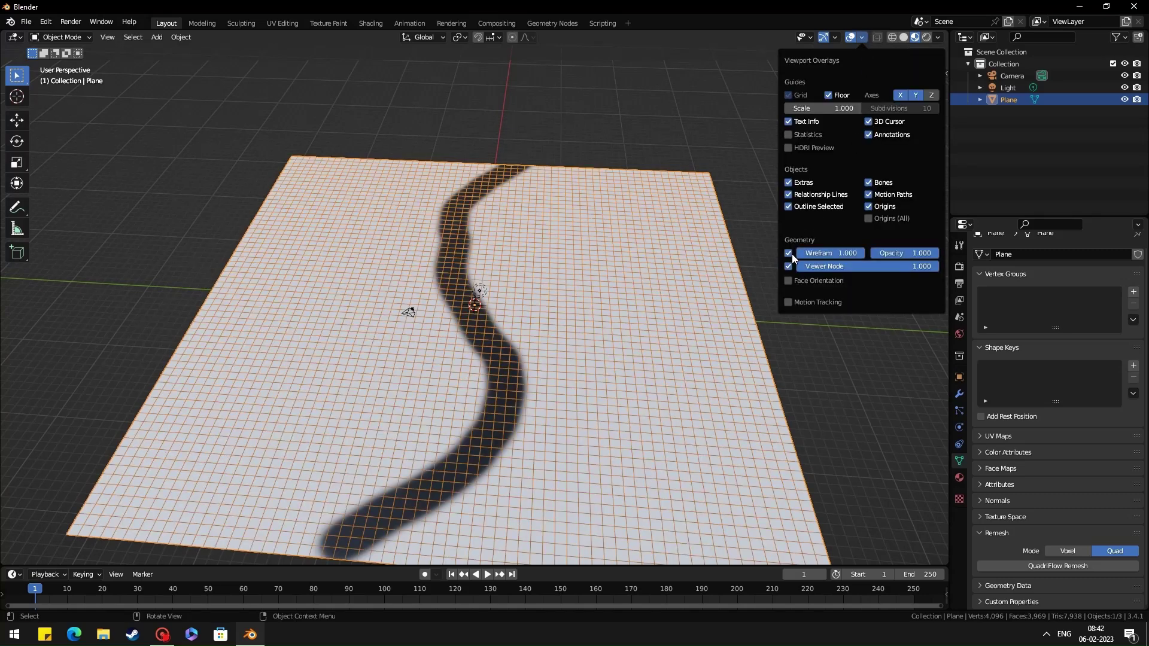
- In Sculpt Mode, enlarge the draw brush radius to 105 px and raise a hill along one side of the path
click(61, 38)
click(65, 78)
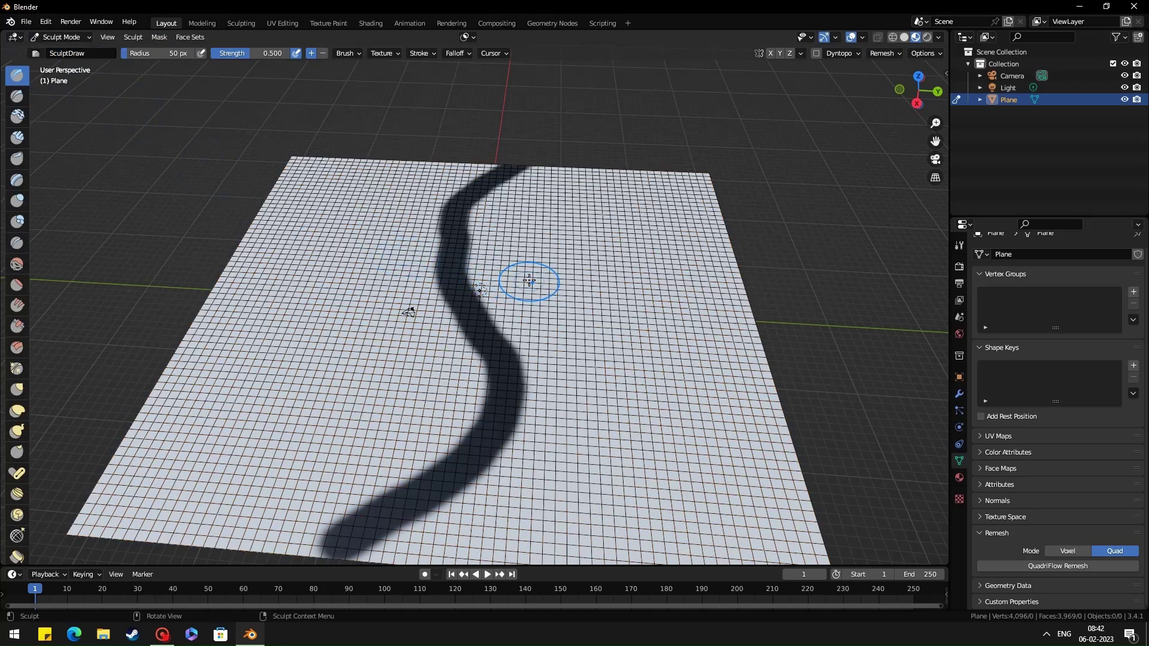
key(f)
click(577, 300)
mouse_move(603, 261)
mouse_down()
mouse_move(631, 249)
mouse_move(597, 231)
mouse_move(617, 266)
mouse_move(585, 301)
mouse_move(622, 418)
mouse_move(588, 515)
mouse_move(584, 271)
mouse_move(549, 228)
mouse_move(641, 223)
mouse_move(580, 248)
mouse_up()
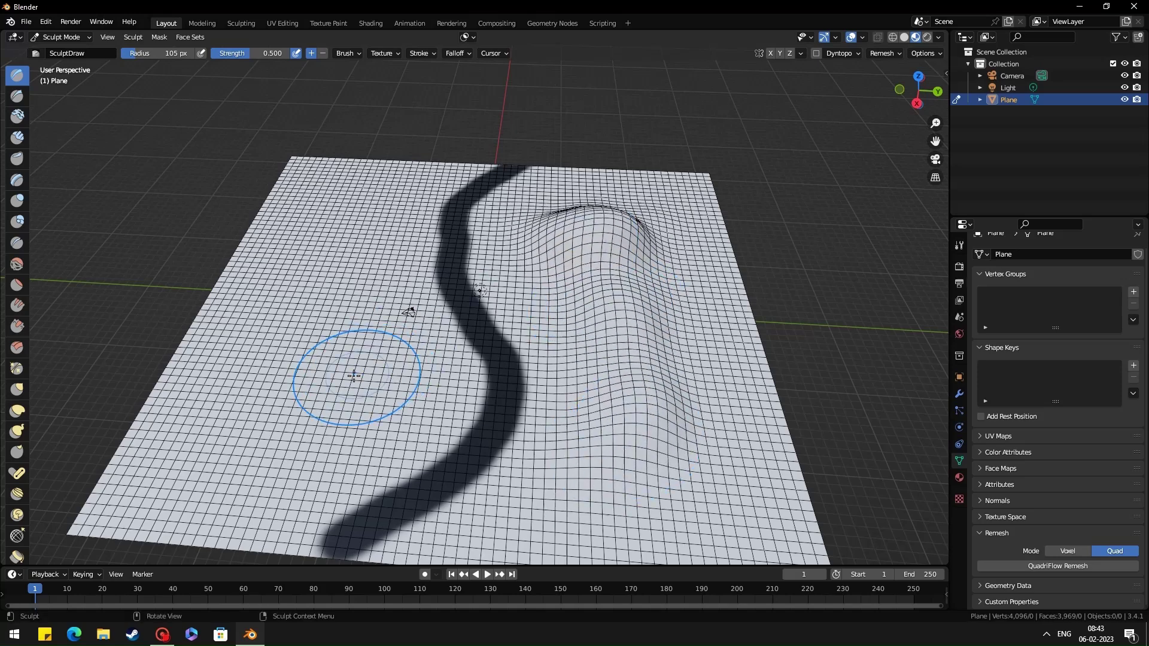
- Sculpt more hills on both sides of the painted path and return to Object Mode
mouse_move(354, 374)
mouse_down()
mouse_move(278, 410)
mouse_move(277, 385)
mouse_move(348, 351)
mouse_move(318, 392)
mouse_move(325, 349)
mouse_move(397, 362)
mouse_up()
mouse_move(397, 362)
middle_down()
mouse_move(441, 332)
mouse_move(389, 271)
mouse_move(431, 231)
middle_up()
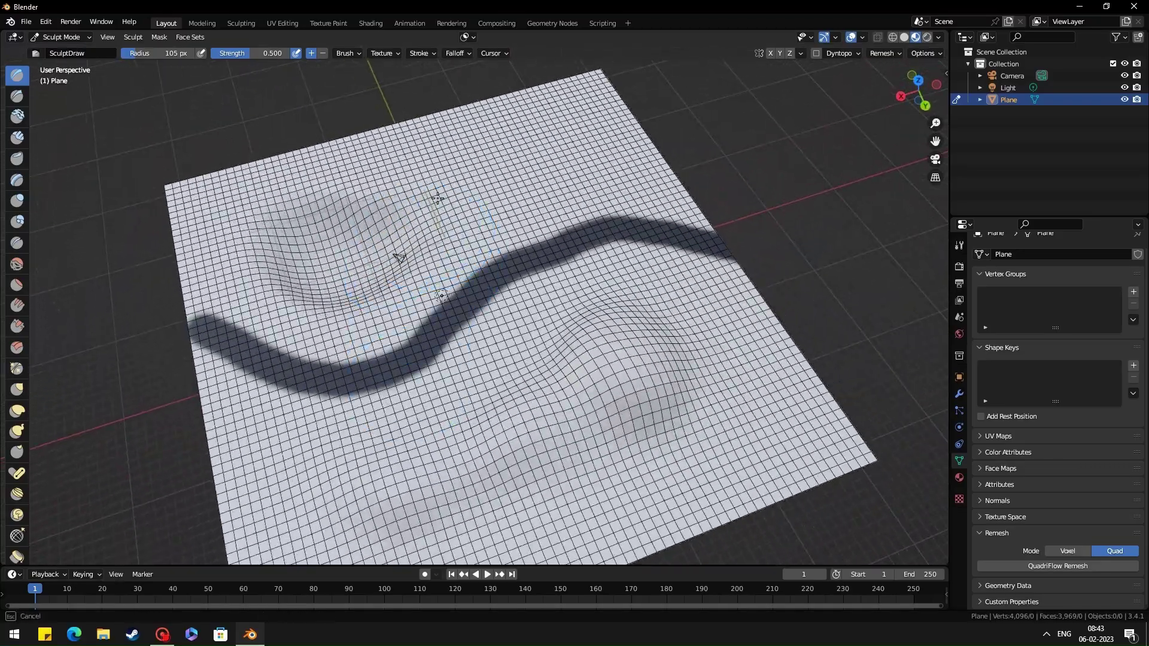
mouse_move(520, 173)
mouse_down()
mouse_move(557, 159)
mouse_move(531, 172)
mouse_move(574, 173)
mouse_move(592, 156)
mouse_up()
mouse_move(486, 355)
mouse_down()
mouse_move(526, 461)
mouse_move(602, 410)
mouse_move(658, 430)
mouse_up()
mouse_move(658, 431)
middle_down()
mouse_move(787, 318)
mouse_move(443, 204)
mouse_move(91, 59)
middle_up()
click(60, 37)
click(54, 51)
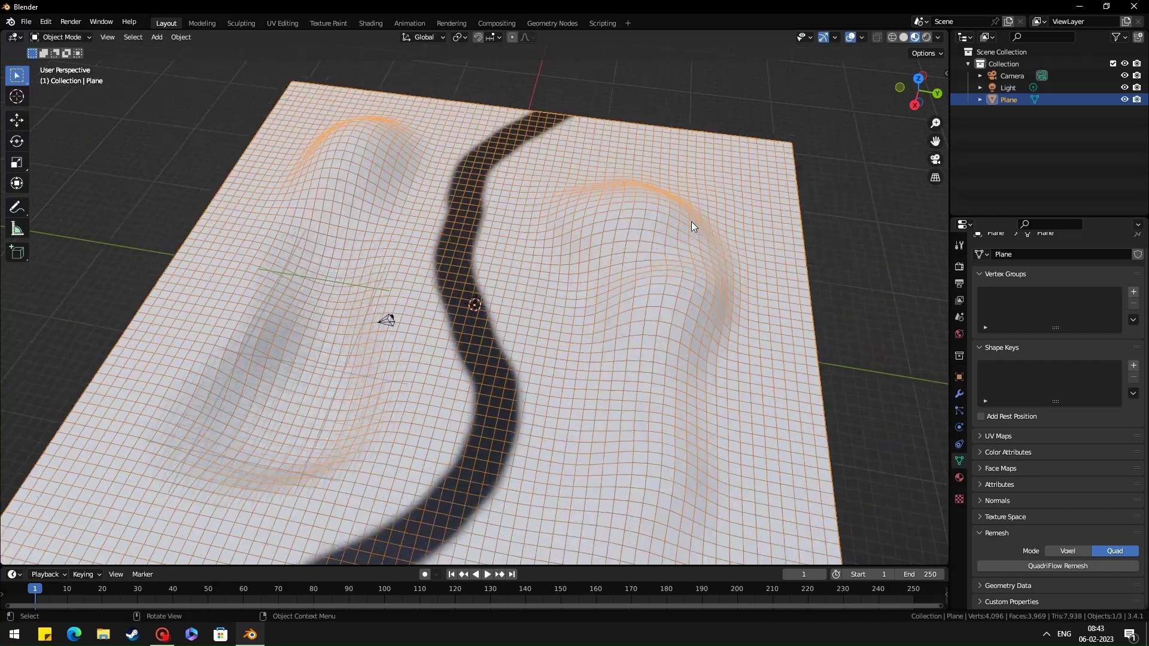
- In top view, select the light and the camera together and delete them
scroll(682, 223, up, 2)
key(grave)
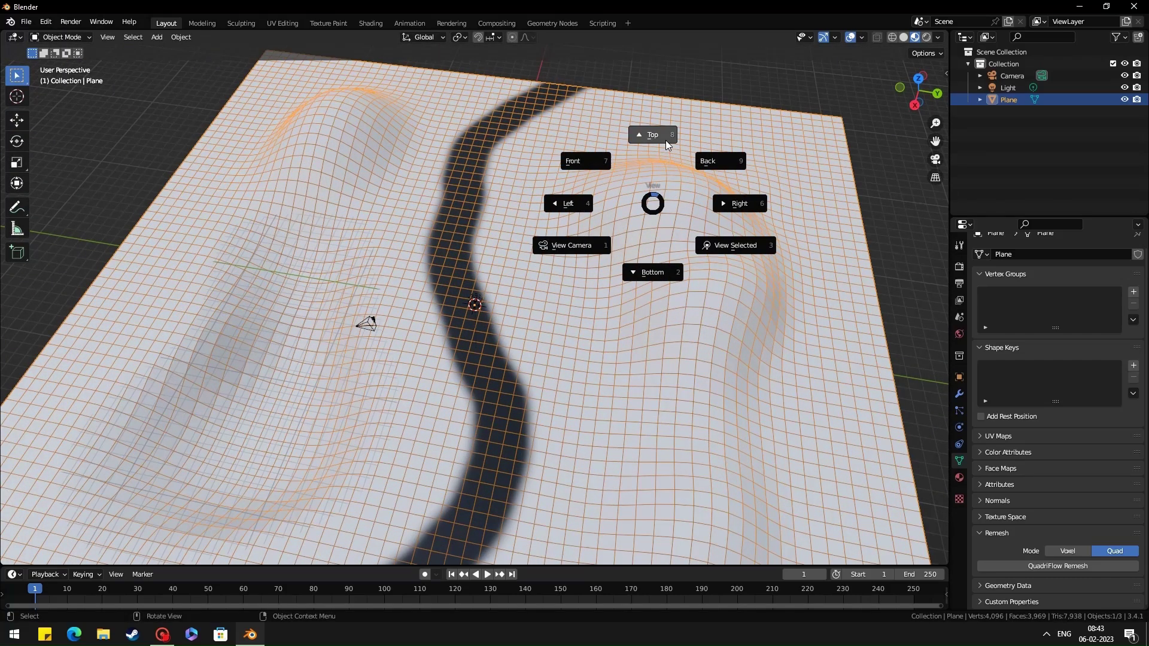
click(664, 140)
scroll(646, 174, down, 1)
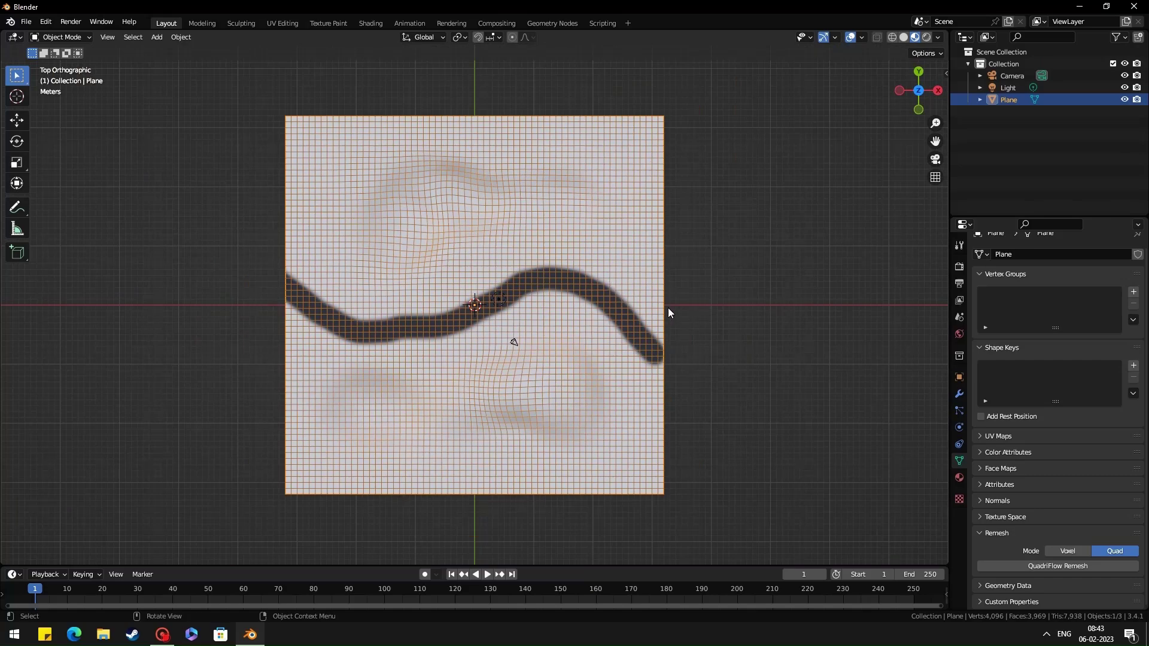
scroll(520, 370, up, 3)
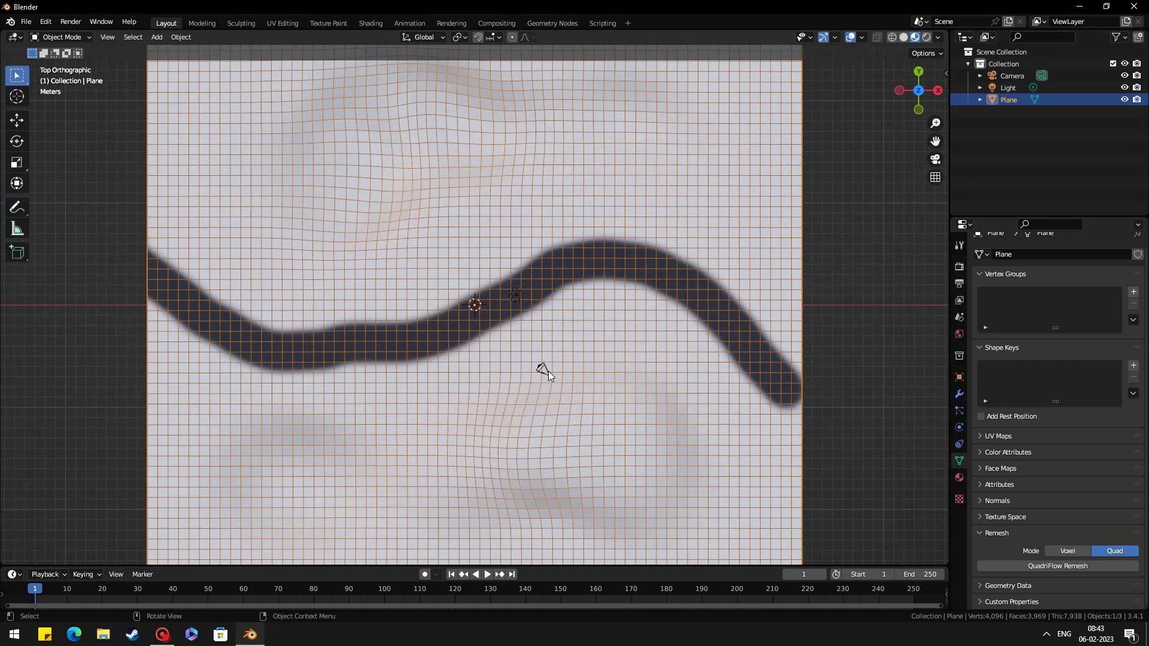
click(547, 370)
click(518, 297)
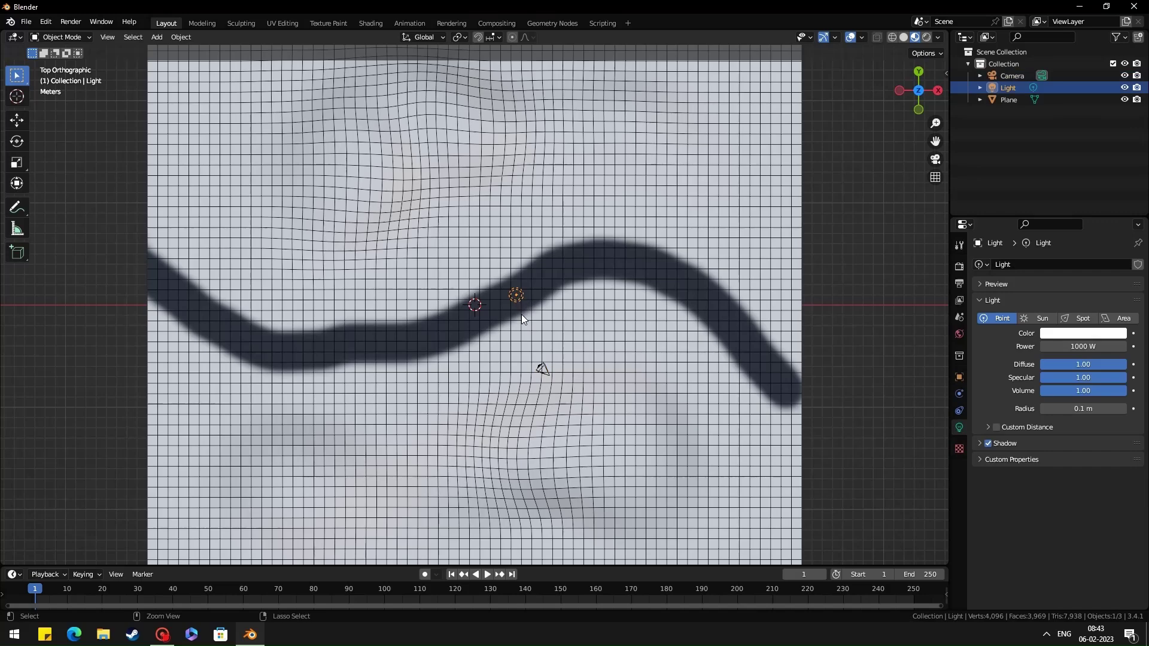
shift+click(549, 371)
key(x)
click(550, 373)
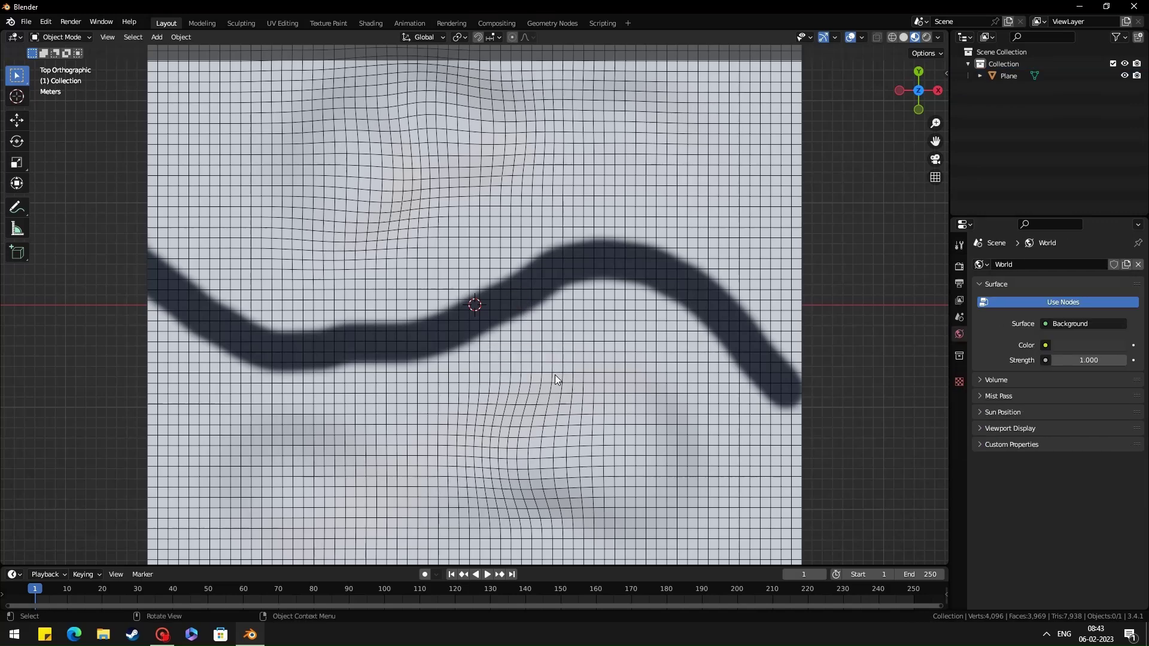
- Select the plane and start saving the painted ground image from the UV Editing workspace, choosing the Downloads folder
click(555, 374)
scroll(559, 377, down, 3)
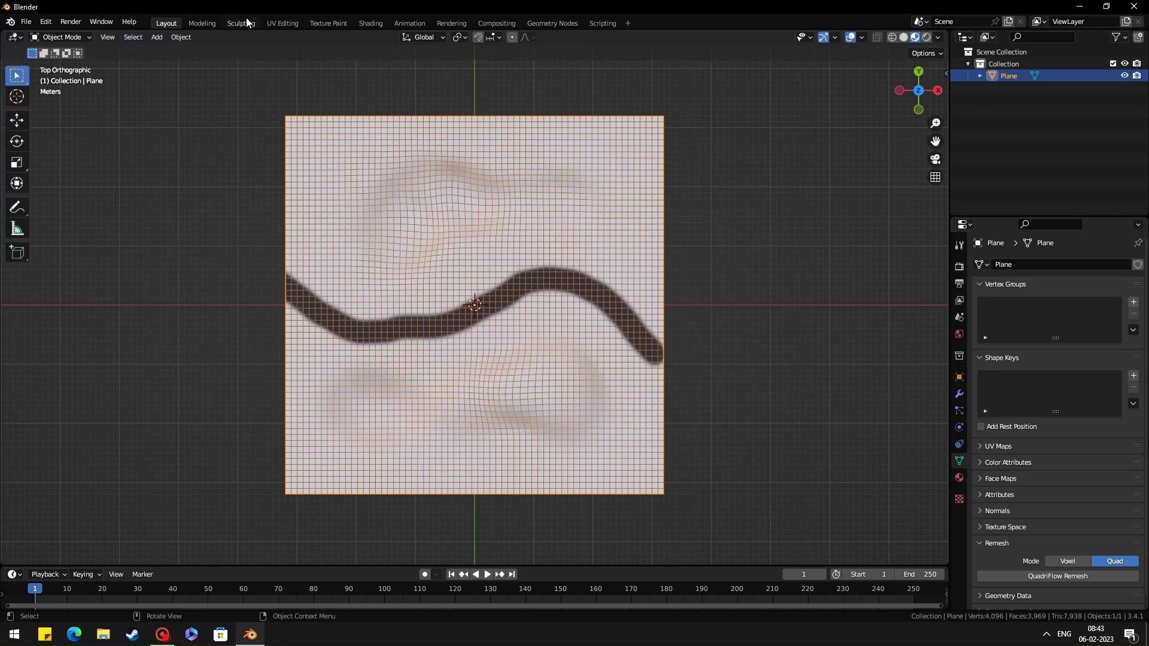
click(289, 23)
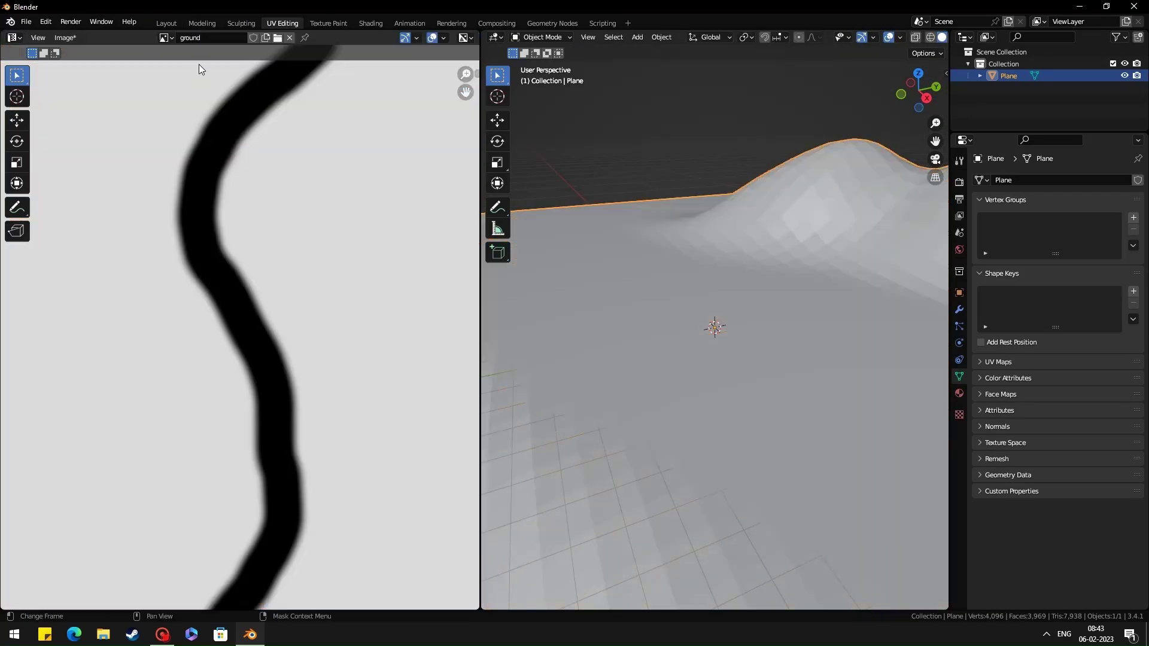
click(165, 37)
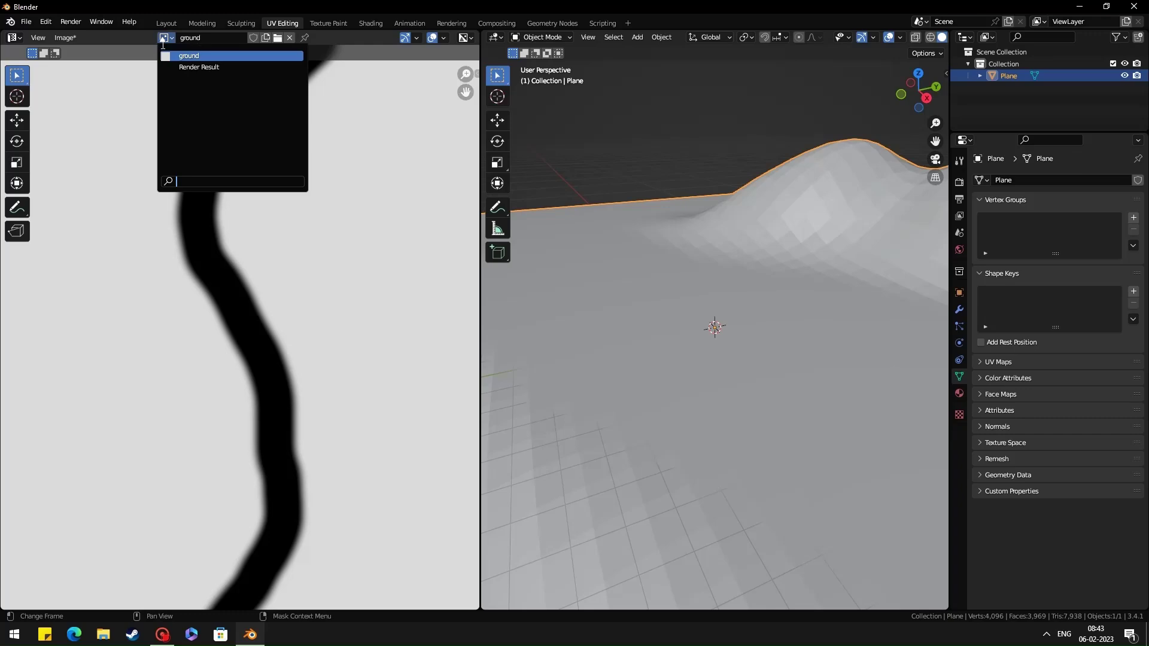
click(65, 37)
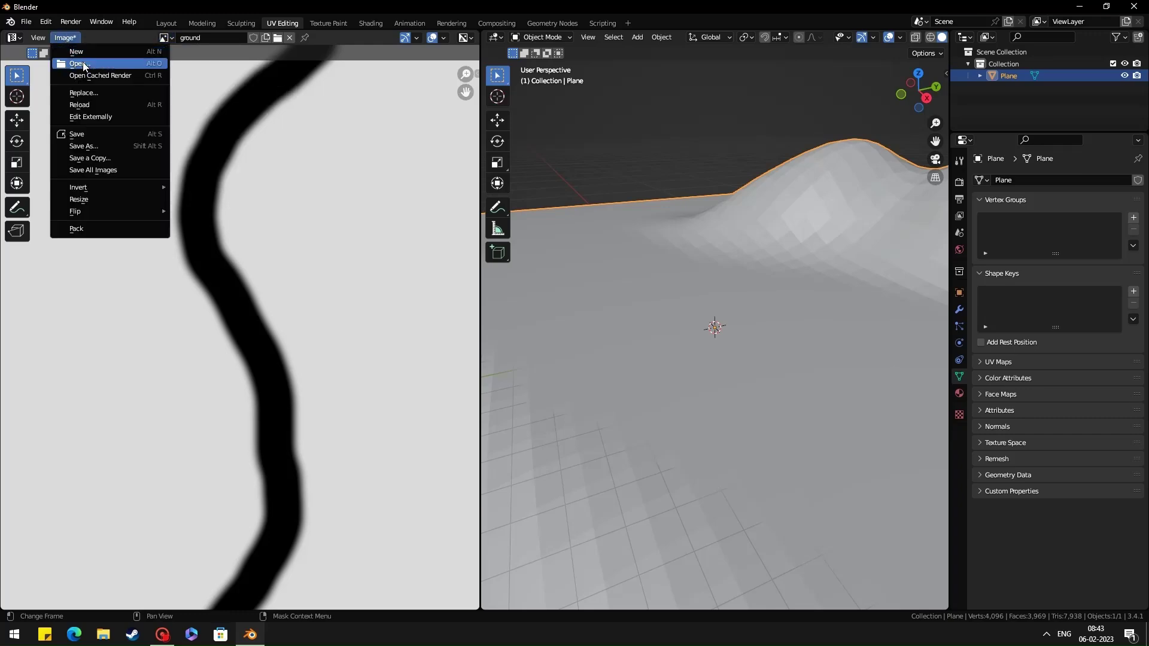
click(103, 145)
click(317, 281)
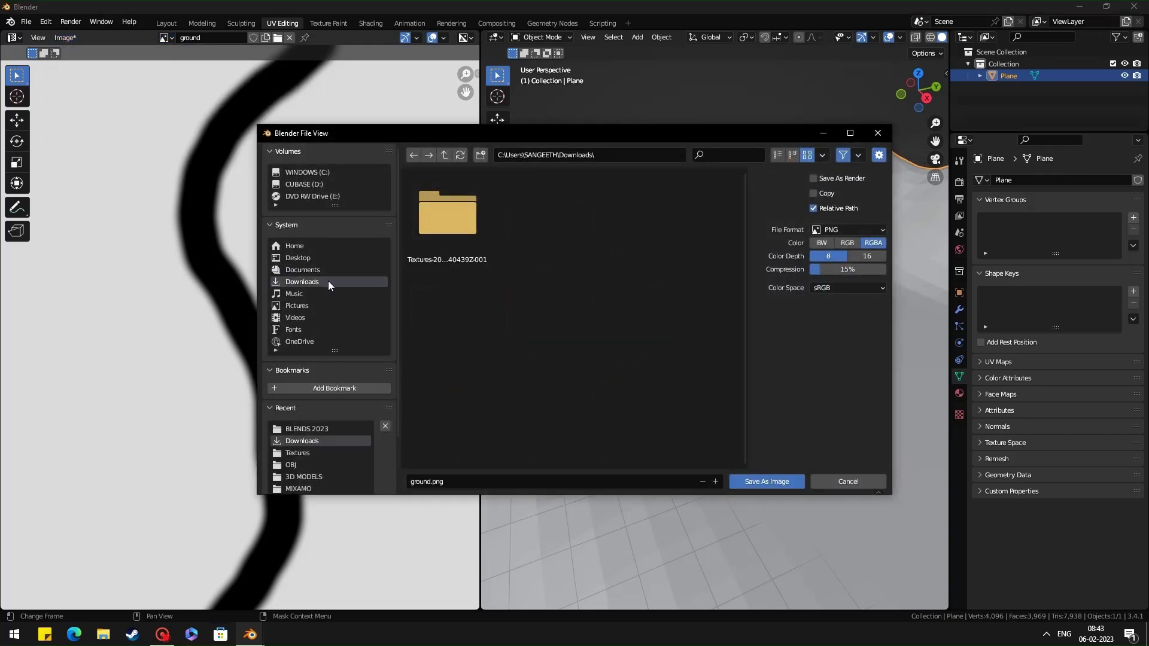
- Create a new folder named ground in Downloads and save the image inside it as ground.png
right_click(486, 378)
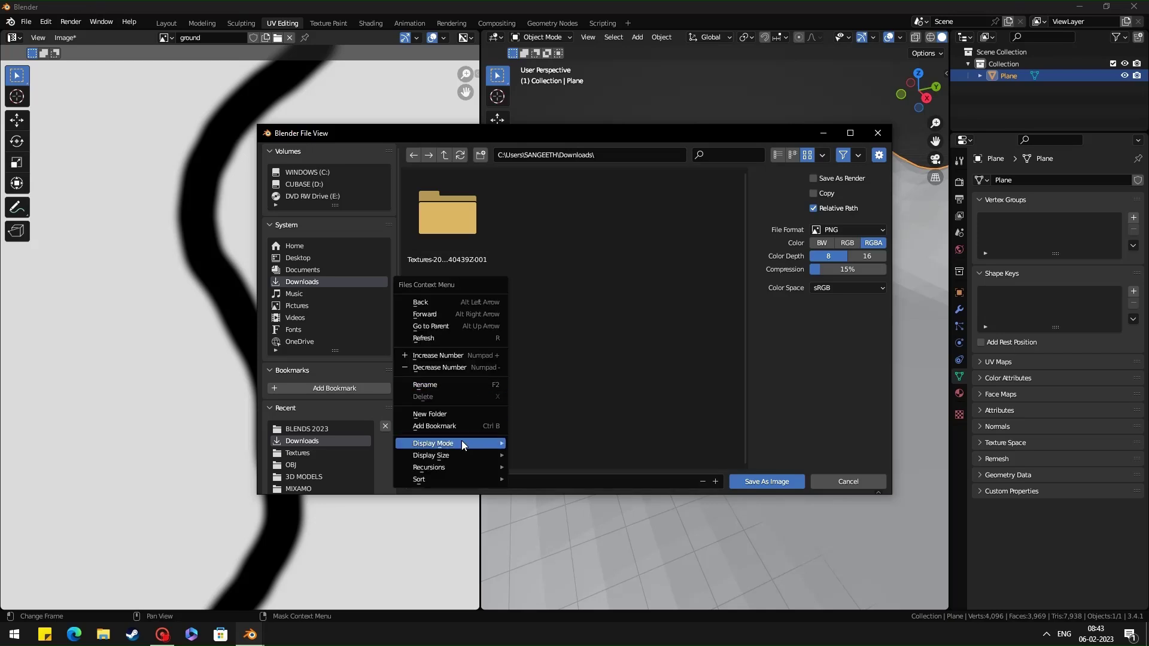
click(469, 418)
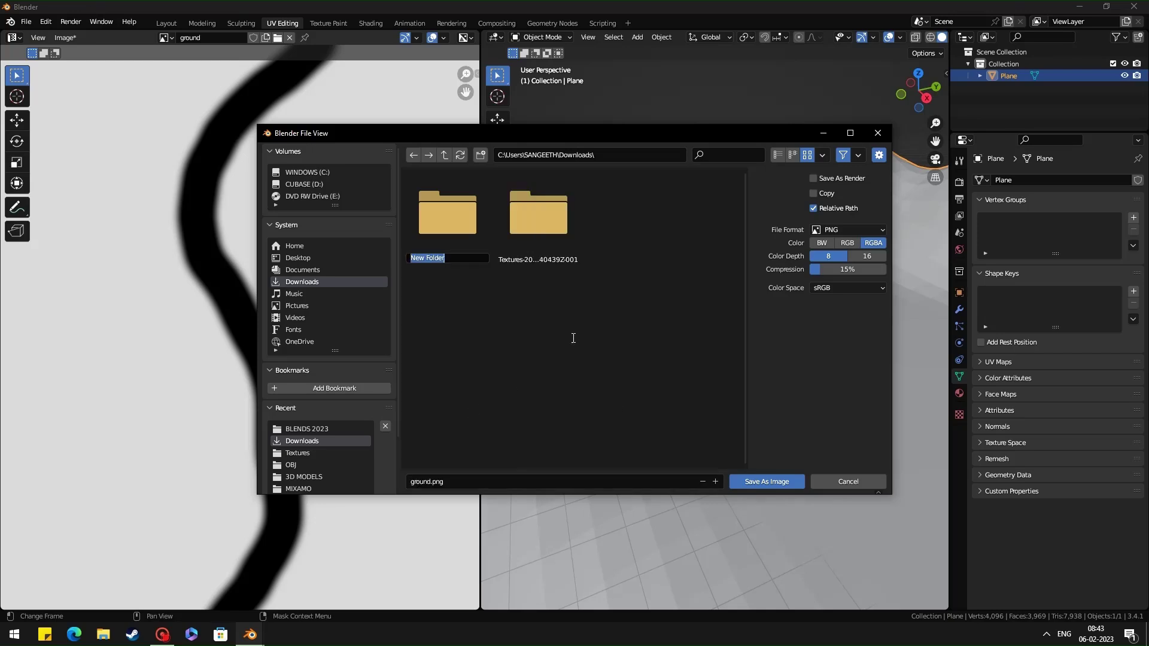
text(ground)
key(Return)
double_click(451, 235)
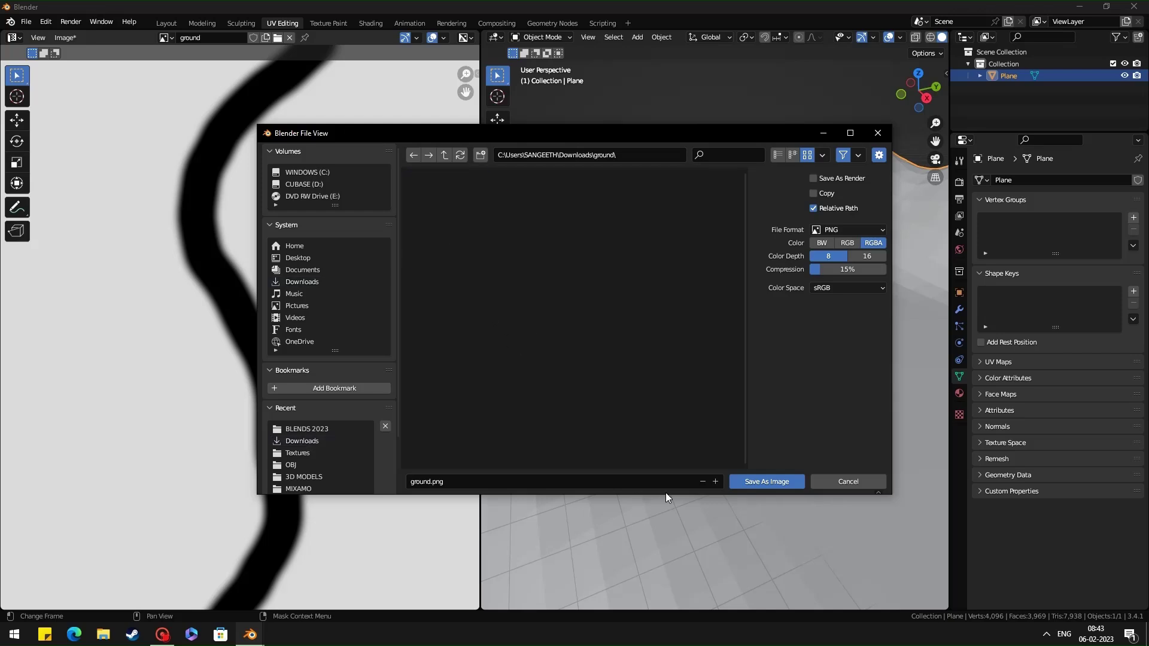
click(741, 479)
- Back in the Layout workspace, export the plane as legacy Wavefront ground.obj into the ground folder, limited to Selection Only
key(Home)
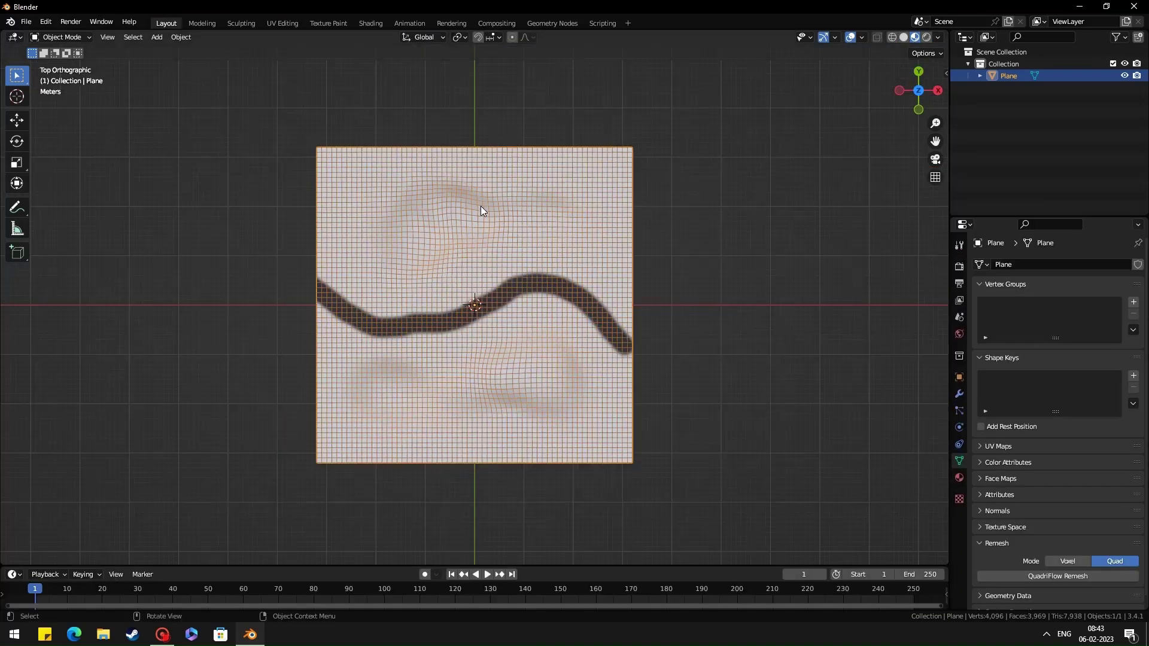
middle_drag(479, 206, 690, 313)
right_click(722, 318)
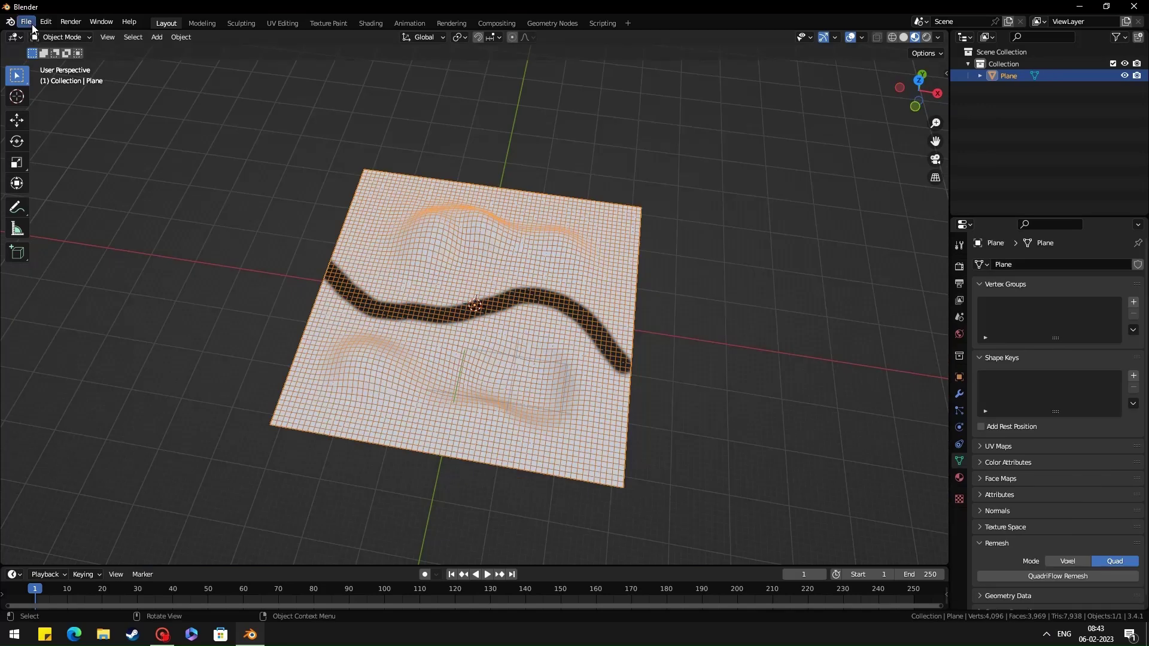
click(26, 21)
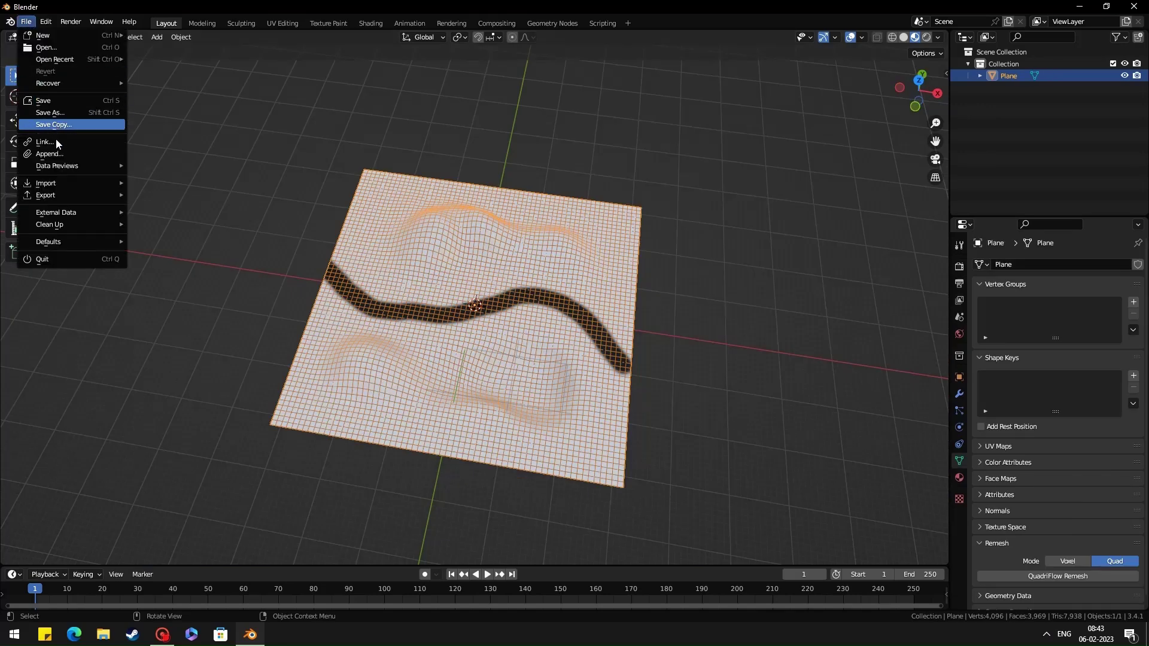
mouse_move(45, 195)
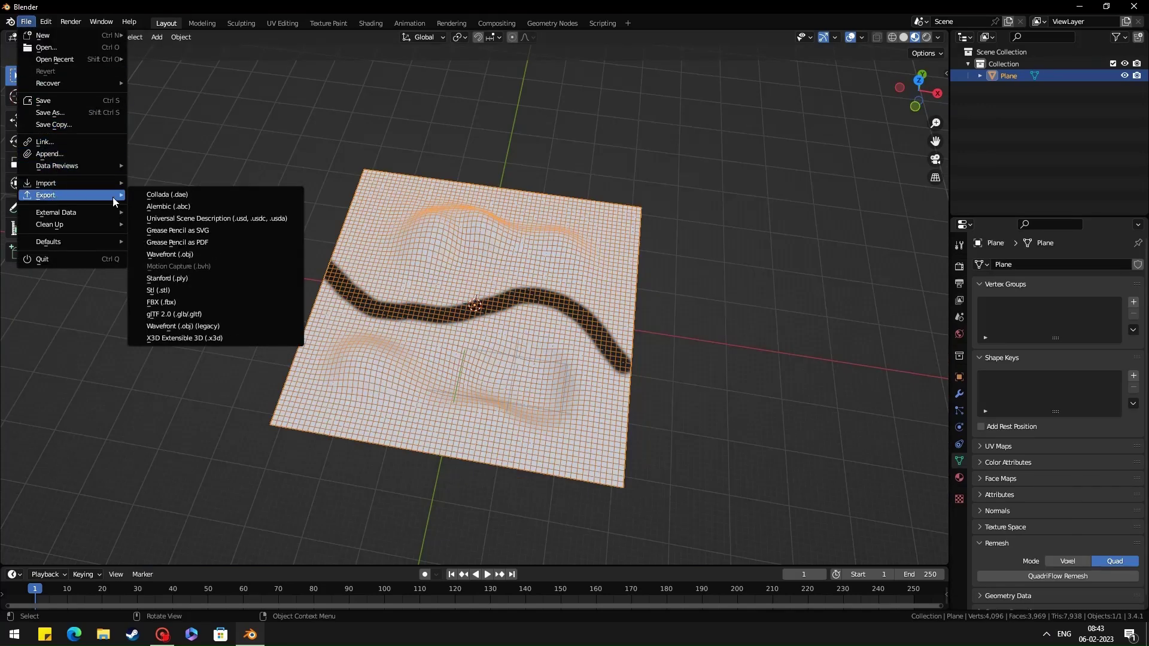
click(192, 326)
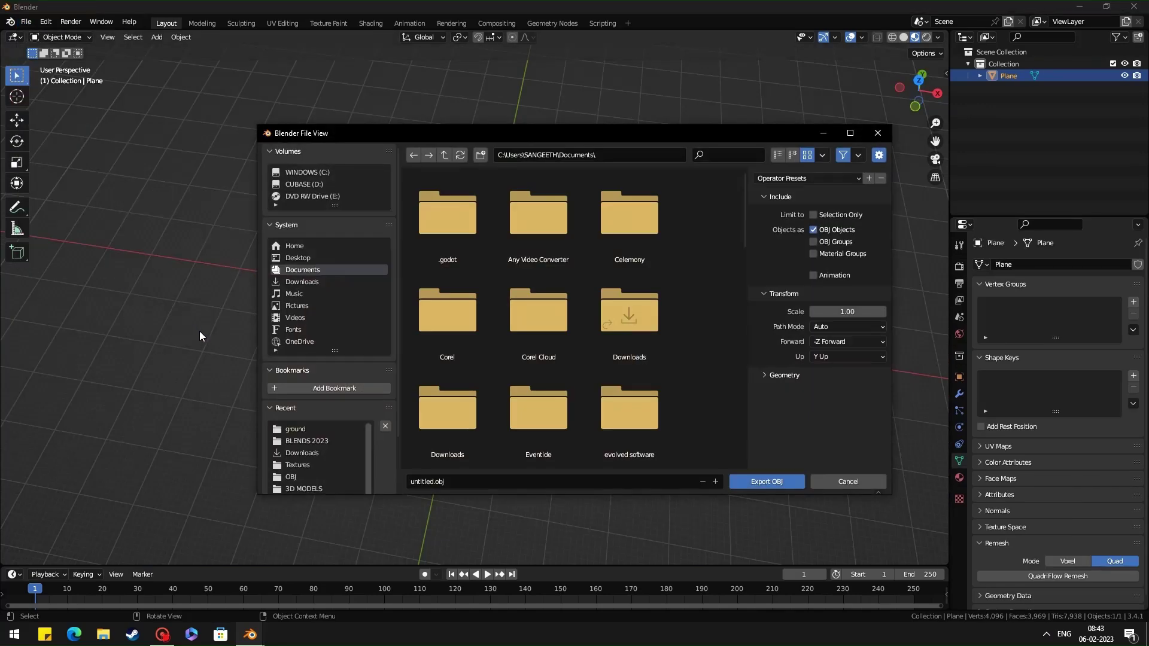
click(302, 432)
click(441, 481)
text(gro)
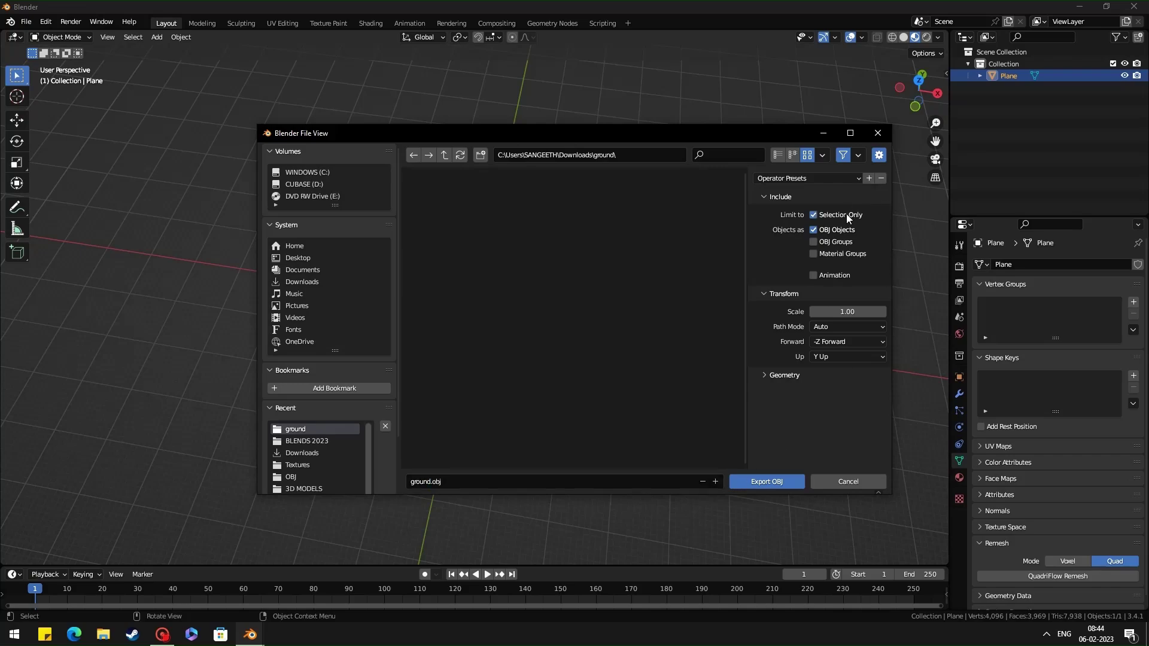
click(766, 482)
- In top view, circle-select the plane's vertices along the whole black path in Edit Mode and delete them
scroll(676, 401, up, 6)
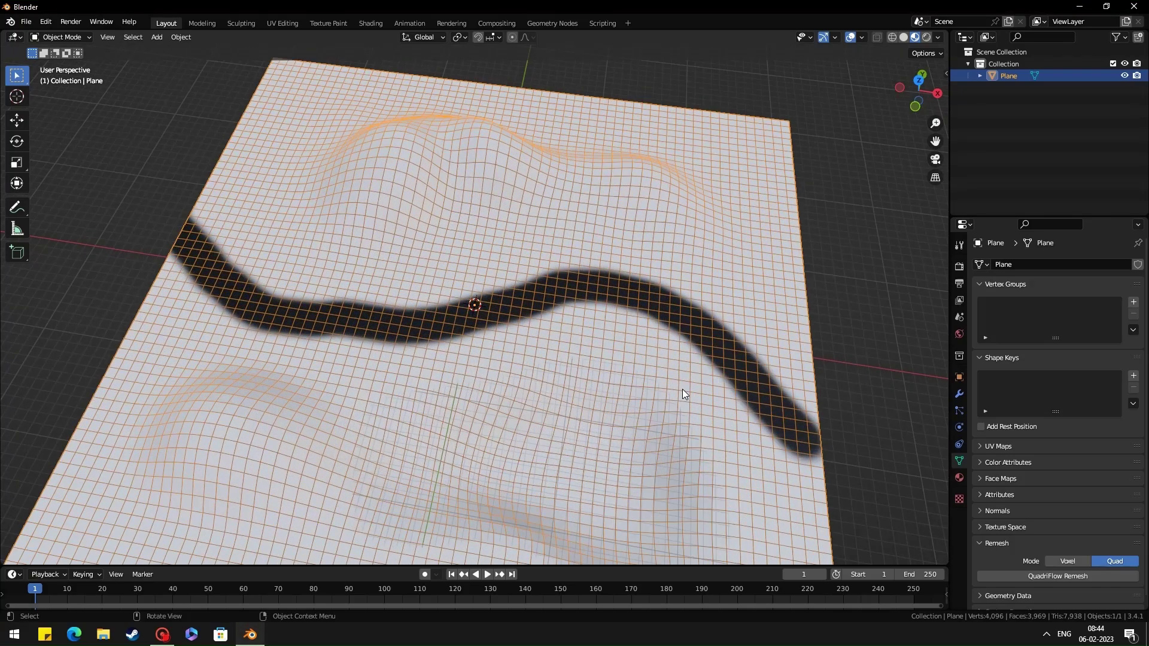
key(grave)
click(706, 257)
scroll(727, 329, down, 2)
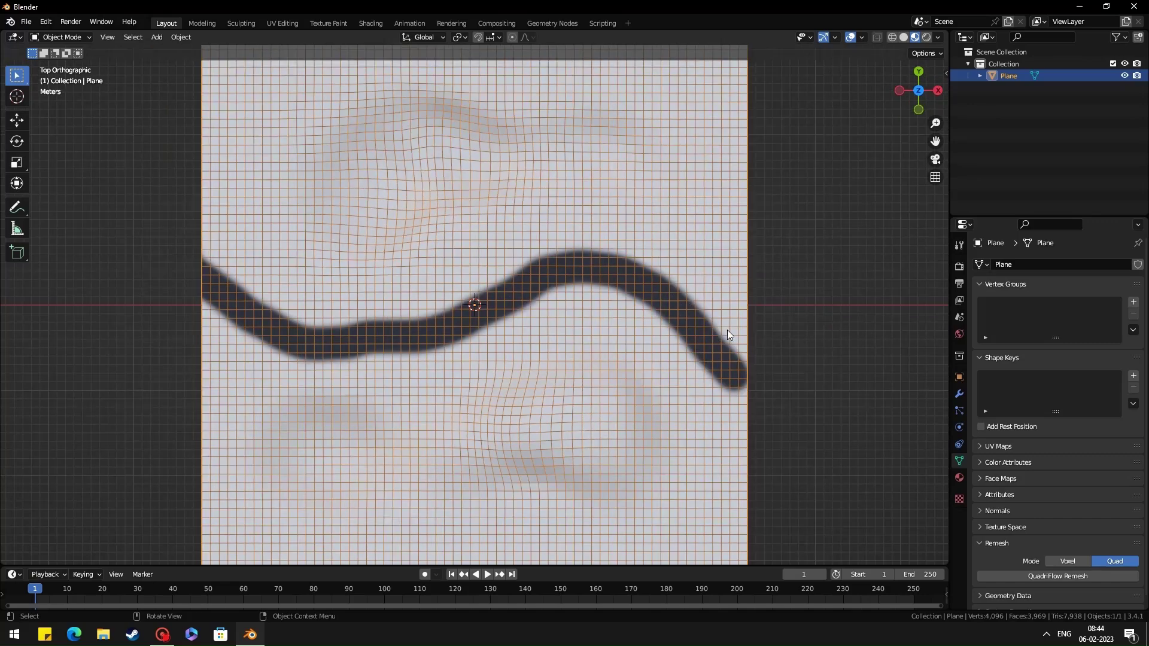
key(Tab)
key(alt+a)
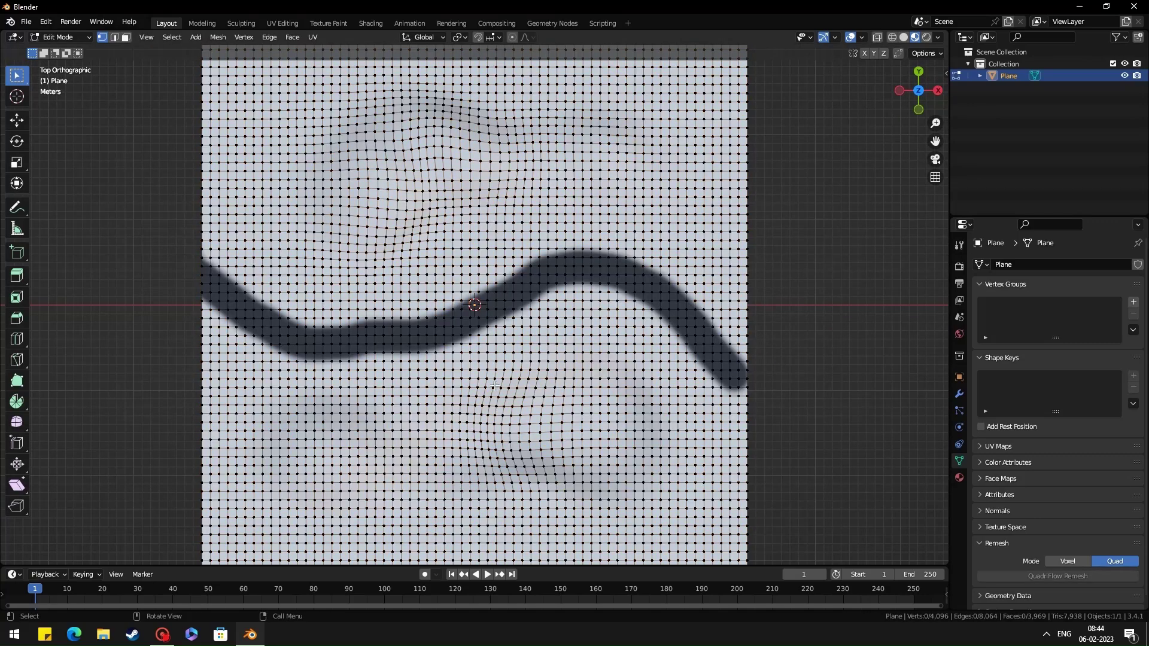
scroll(492, 378, down, 2)
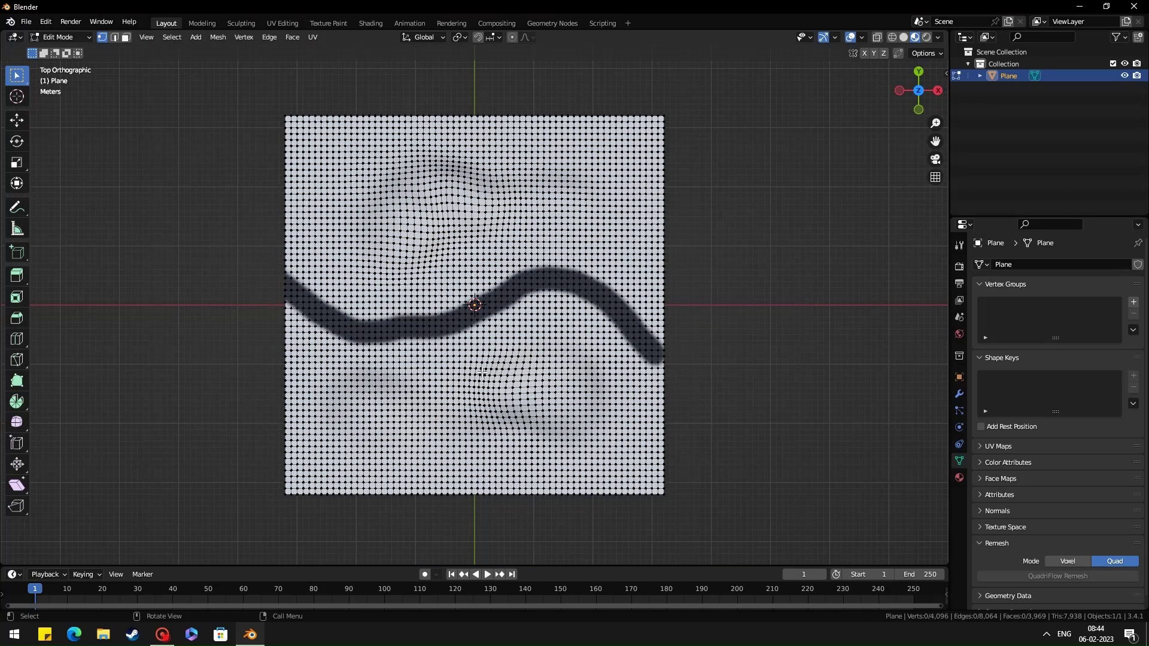
key(c)
mouse_move(286, 283)
mouse_down()
mouse_move(312, 309)
mouse_move(385, 329)
mouse_move(464, 316)
mouse_move(562, 275)
mouse_move(664, 353)
mouse_up()
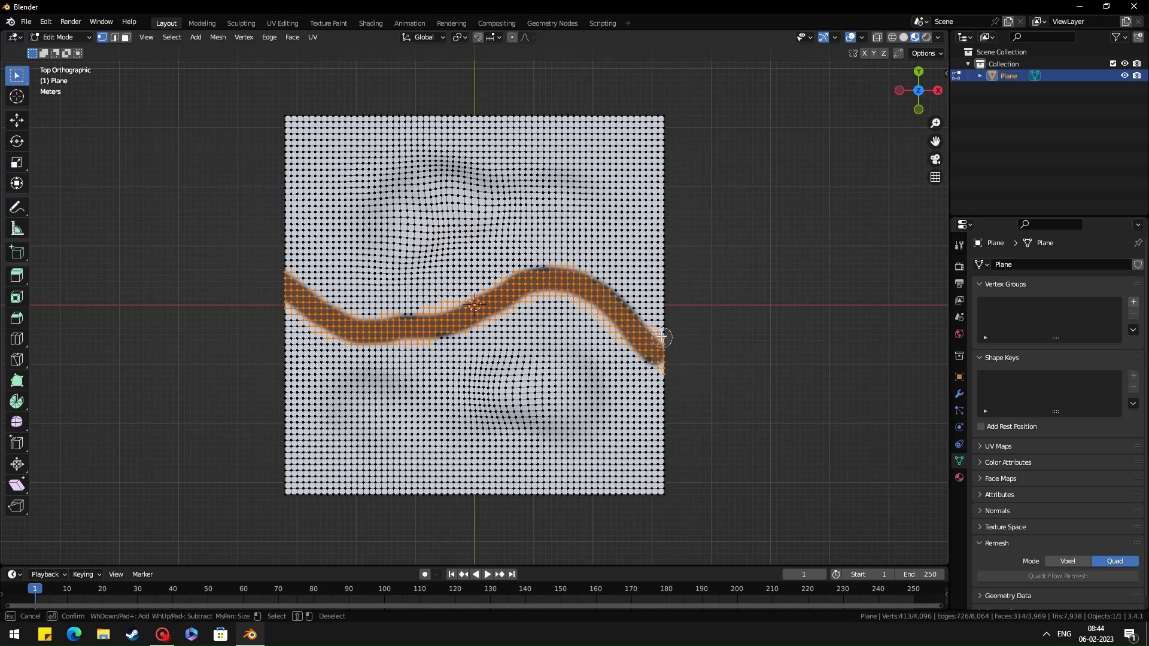
key(Escape)
key(x)
click(634, 323)
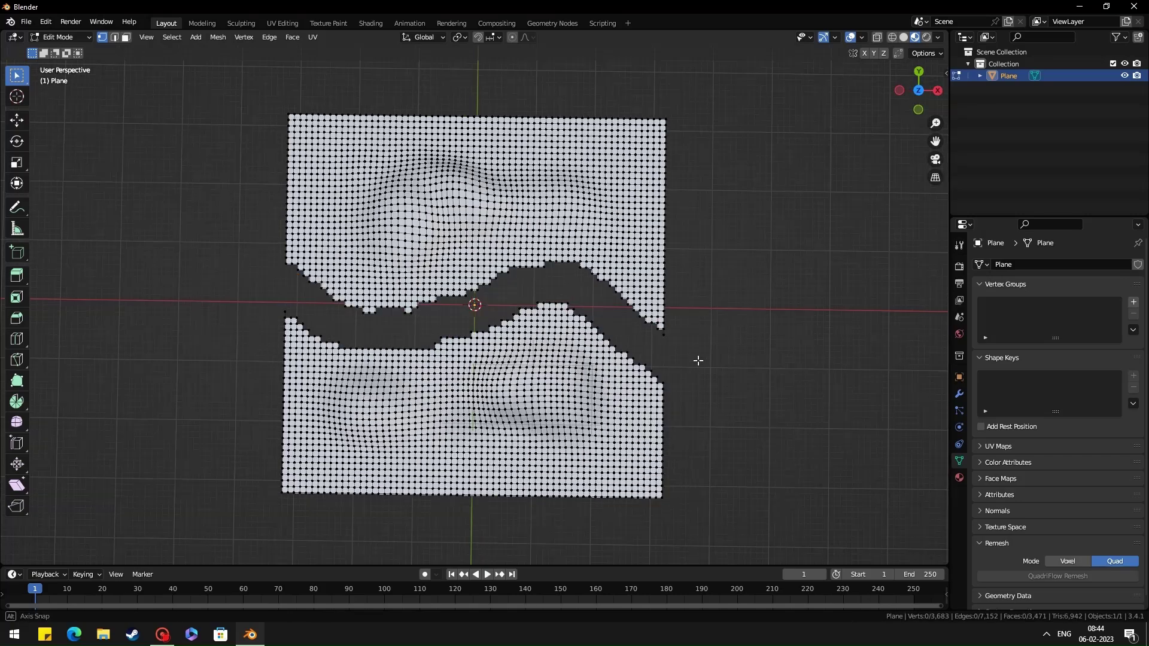
- Circle-select the vertices over the larger hill on the near side of the path gap, delete them and return to Object Mode
middle_drag(694, 359, 485, 384)
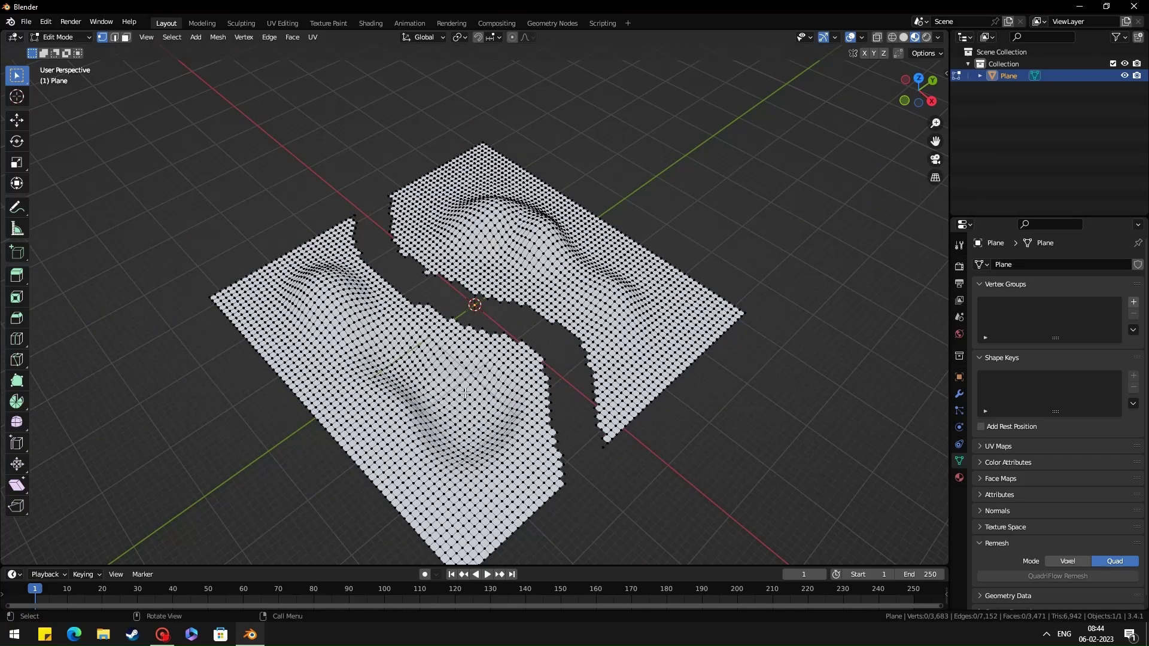
key(c)
mouse_move(424, 375)
mouse_down()
mouse_move(408, 366)
mouse_move(482, 421)
mouse_move(457, 429)
mouse_up()
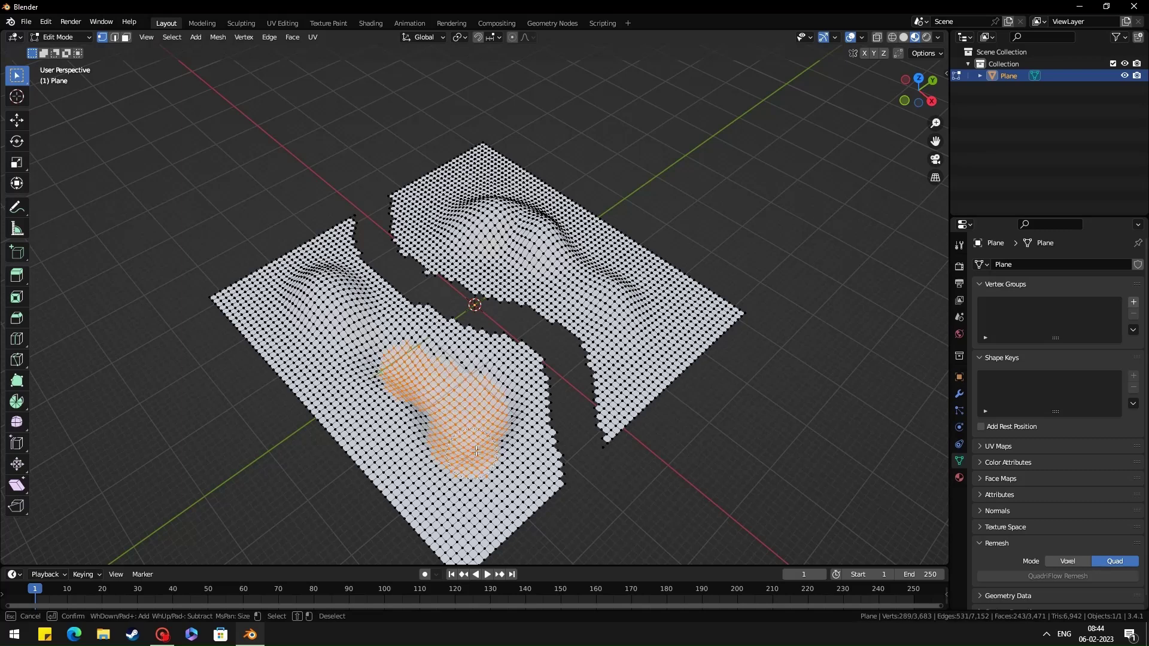
drag(476, 450, 493, 419)
key(Escape)
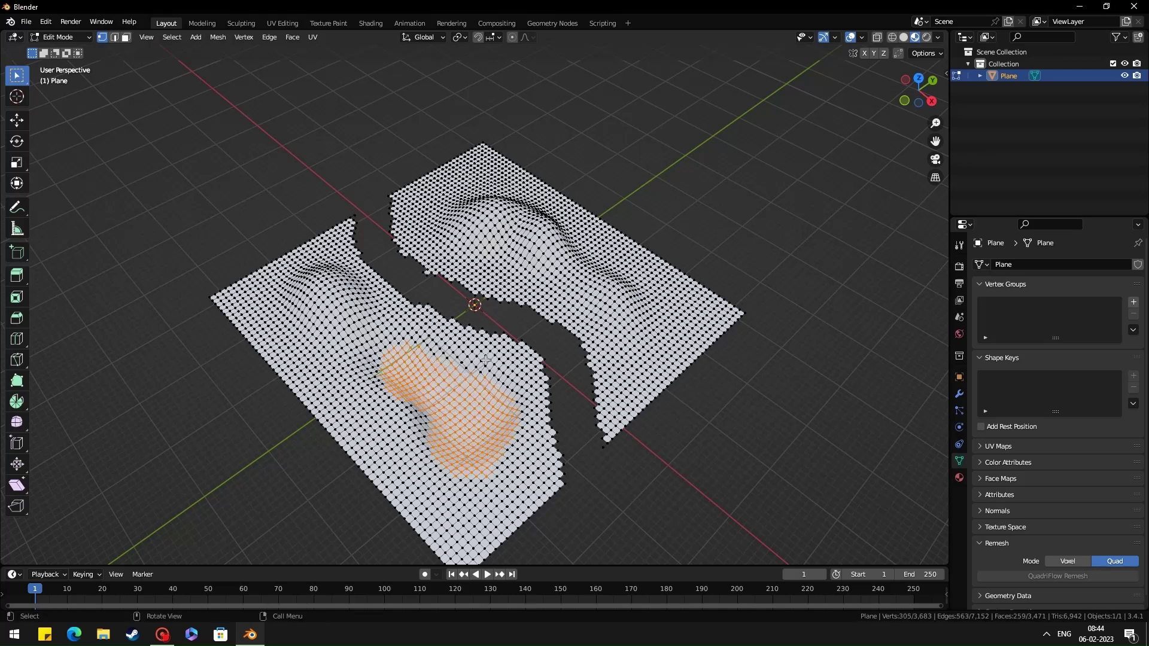
right_click(453, 361)
key(Escape)
key(x)
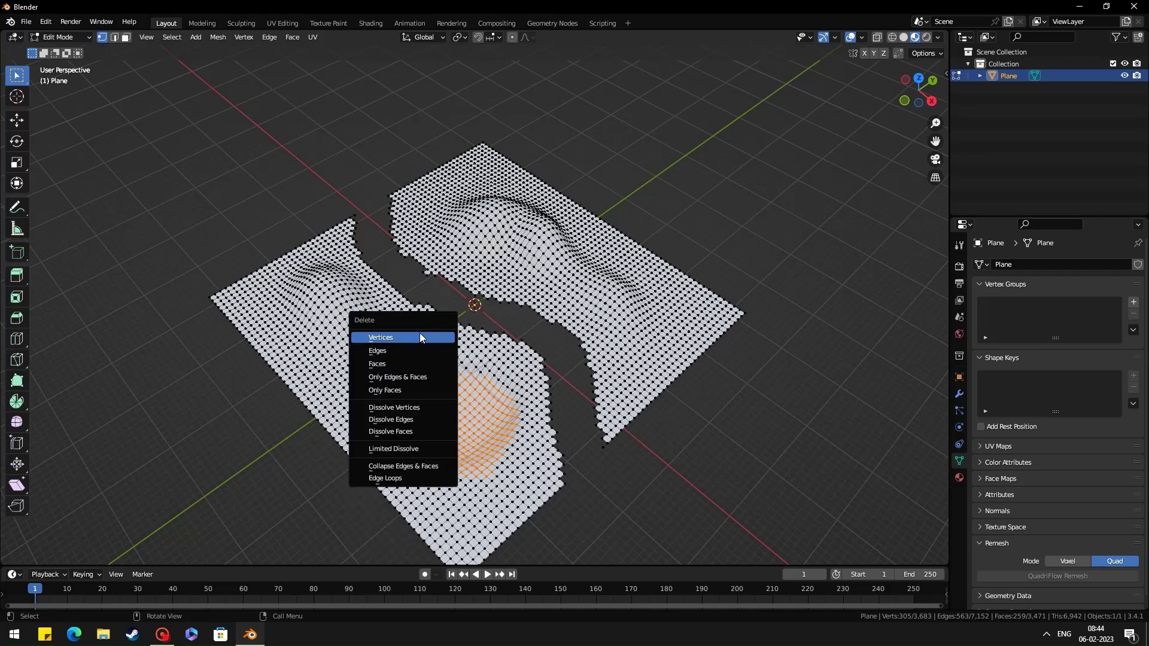
click(421, 338)
key(Tab)
- Export the cut plane as a legacy Wavefront OBJ into the ground folder, adding 4multi to the ground file name
click(26, 22)
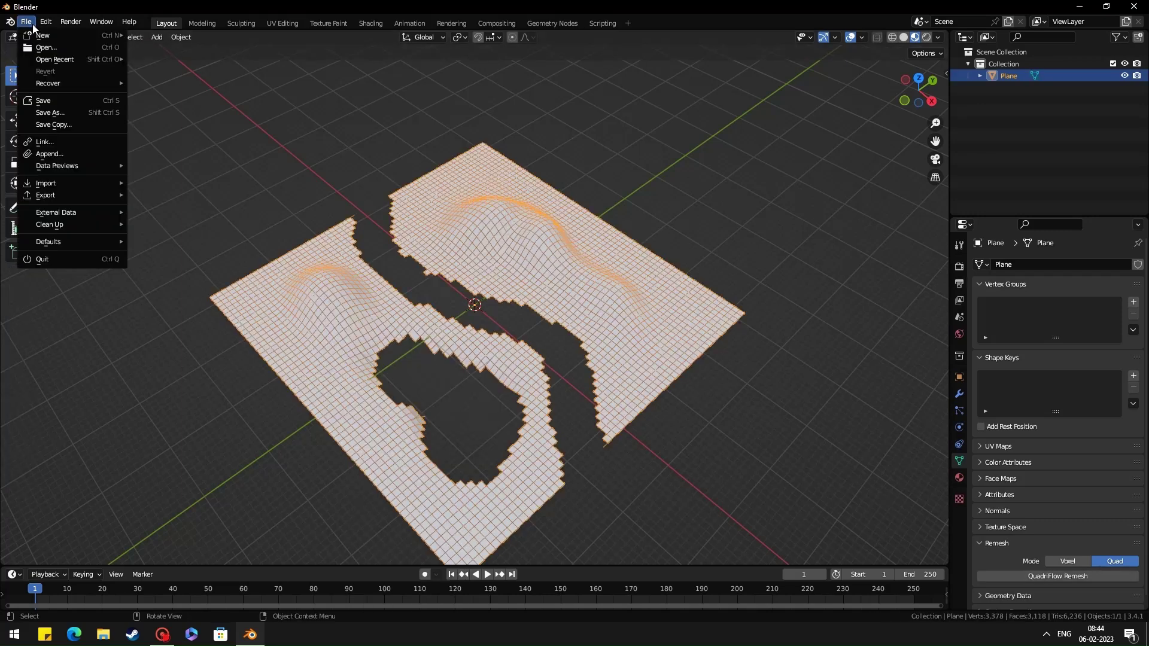
mouse_move(53, 199)
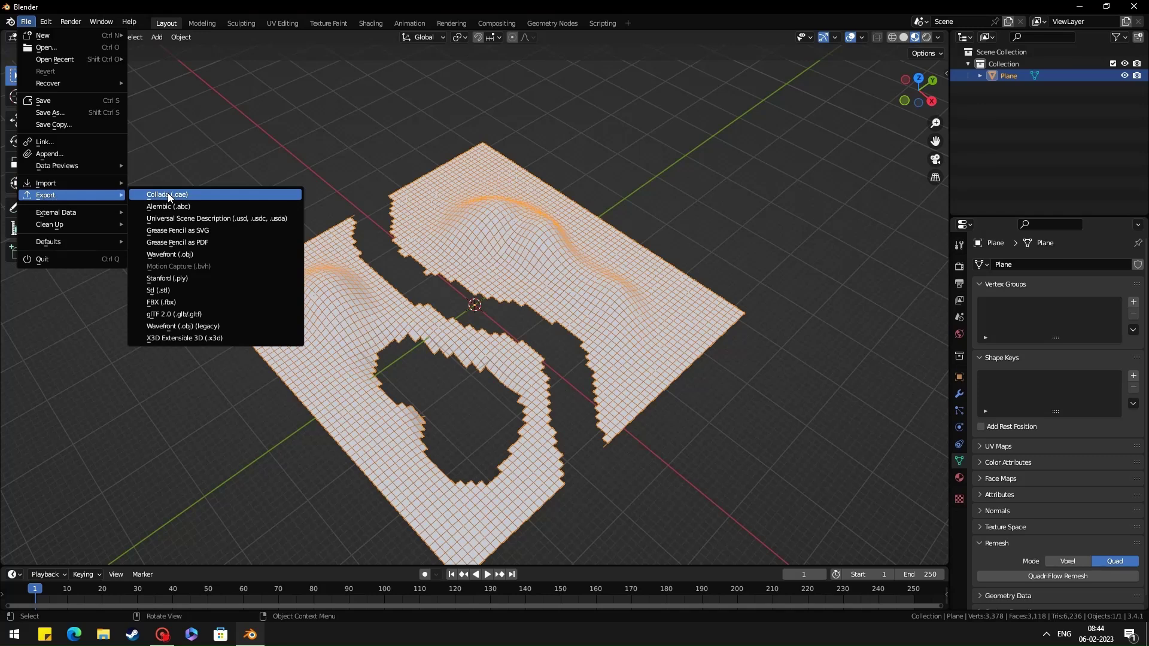
click(189, 326)
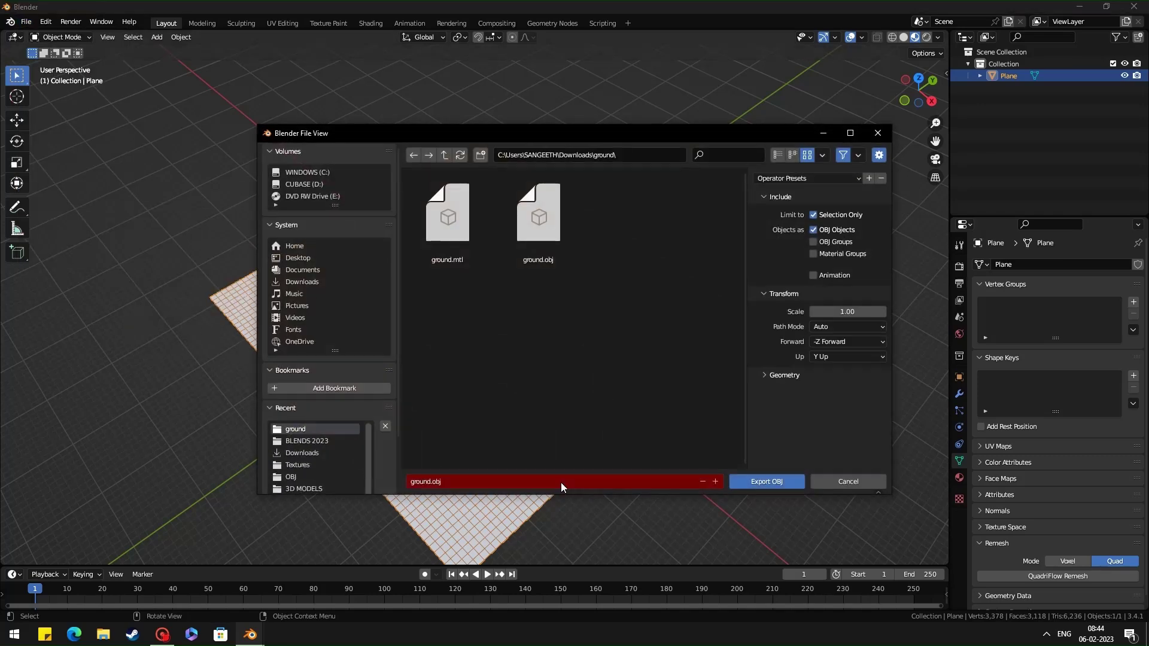
click(481, 478)
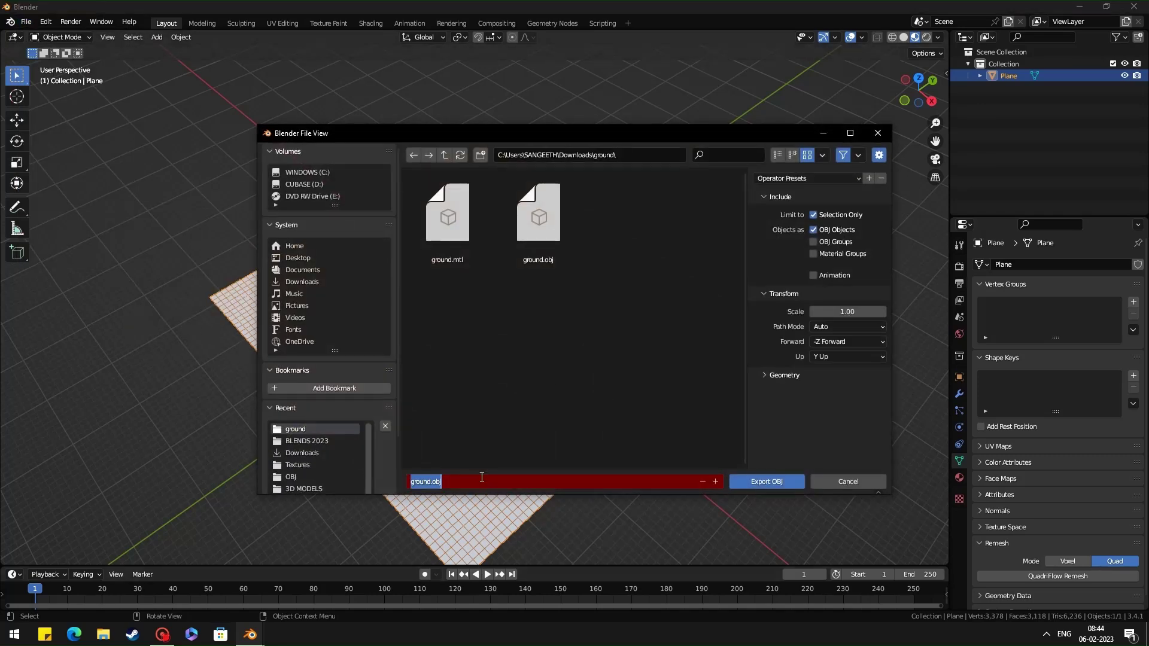
click(429, 487)
text(4multi)
click(750, 481)
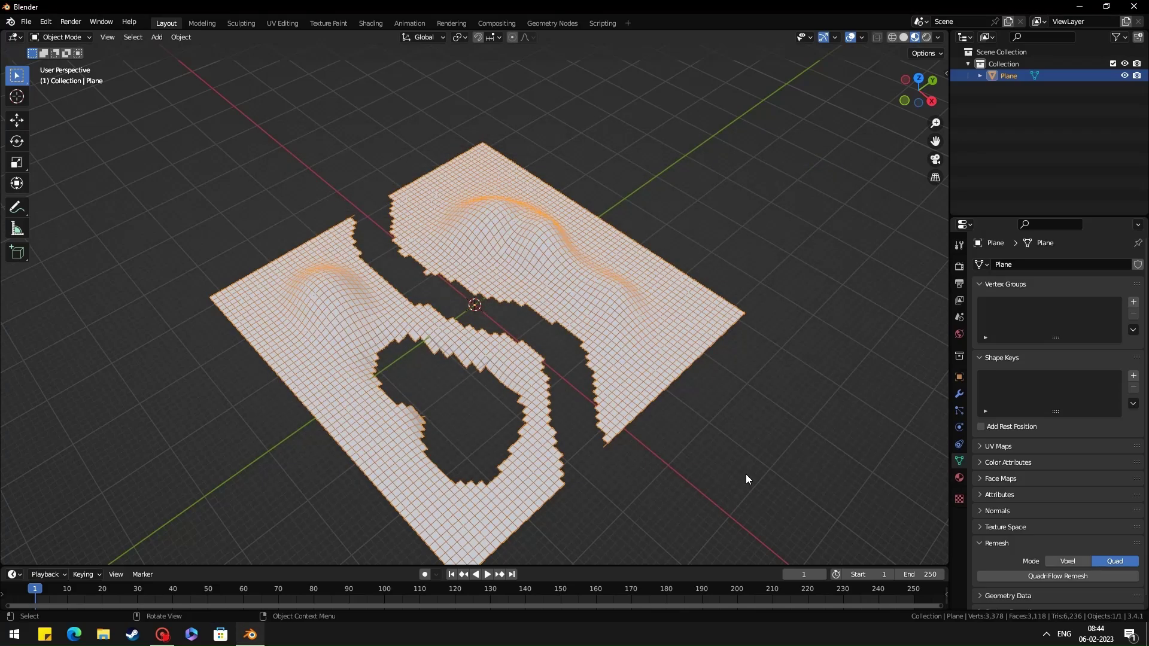
middle_drag(732, 433, 623, 389)
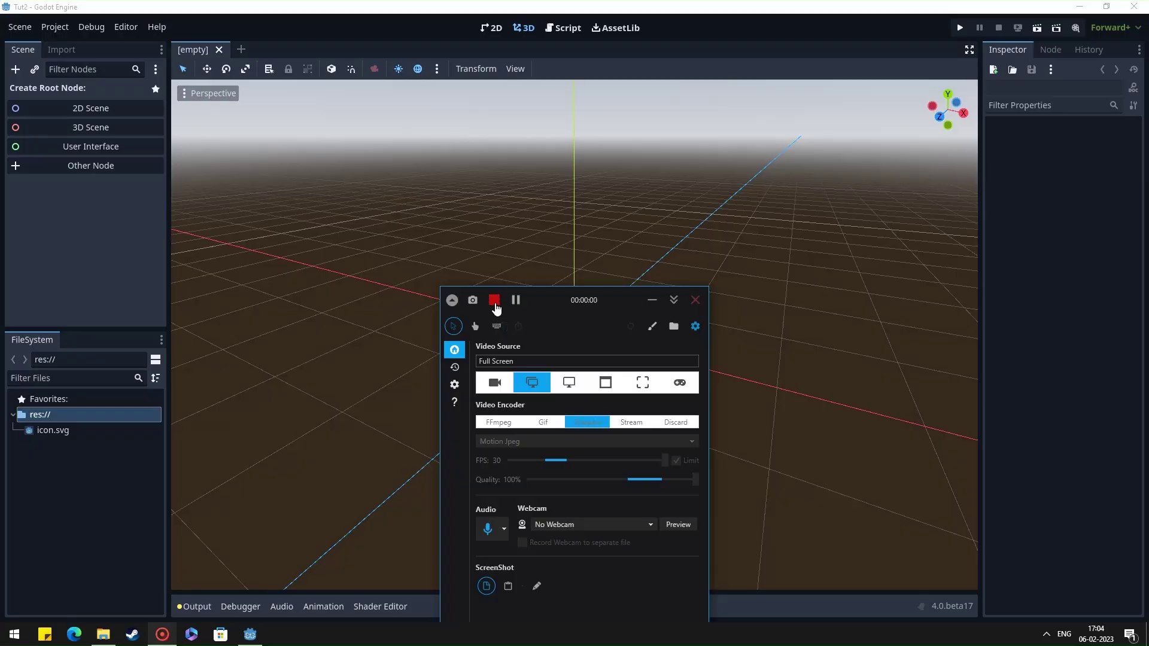
- In Godot, create a 3D Scene root node, copy the ground folder from Downloads into the project's res:// and select the root node
click(141, 126)
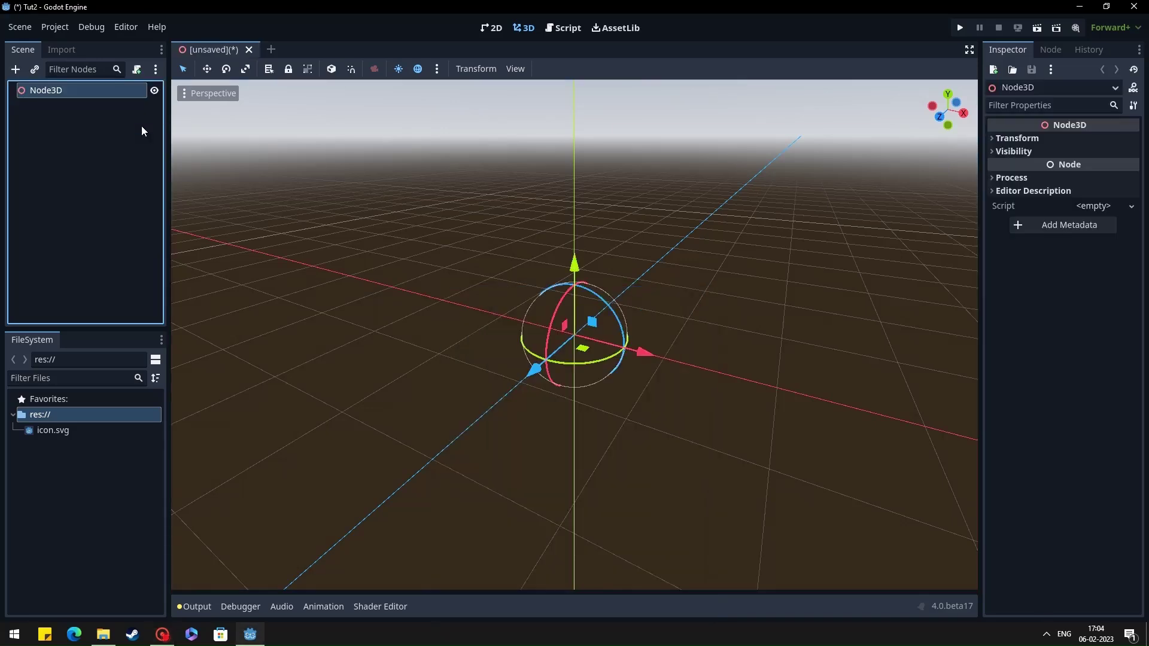
click(103, 634)
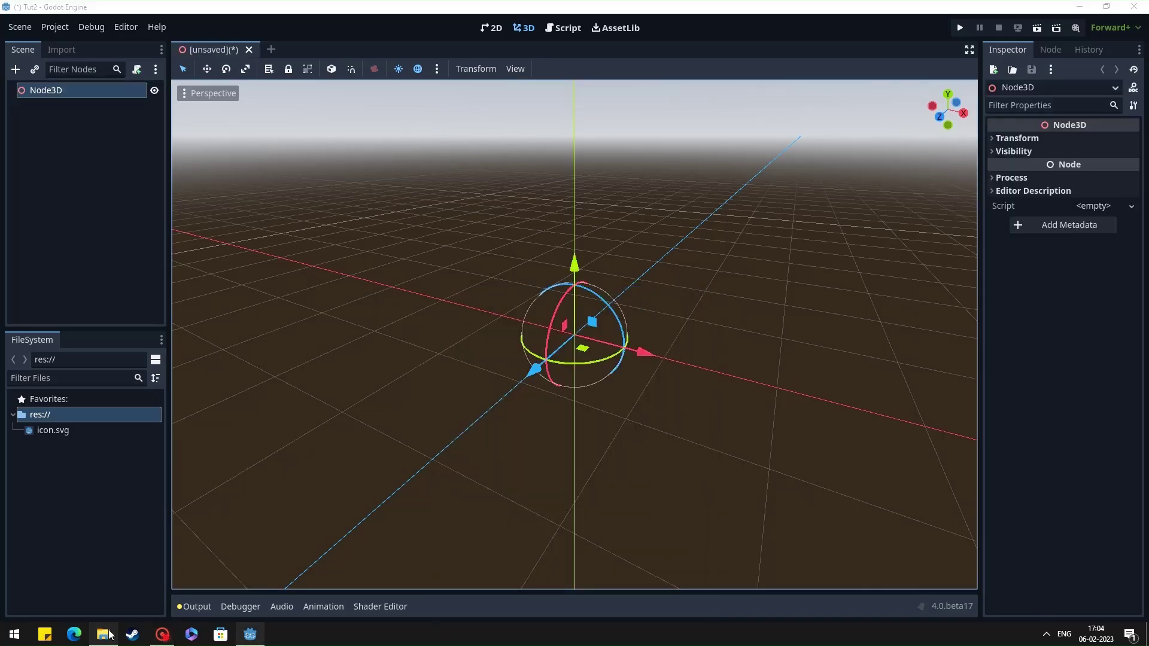
drag(357, 142, 138, 461)
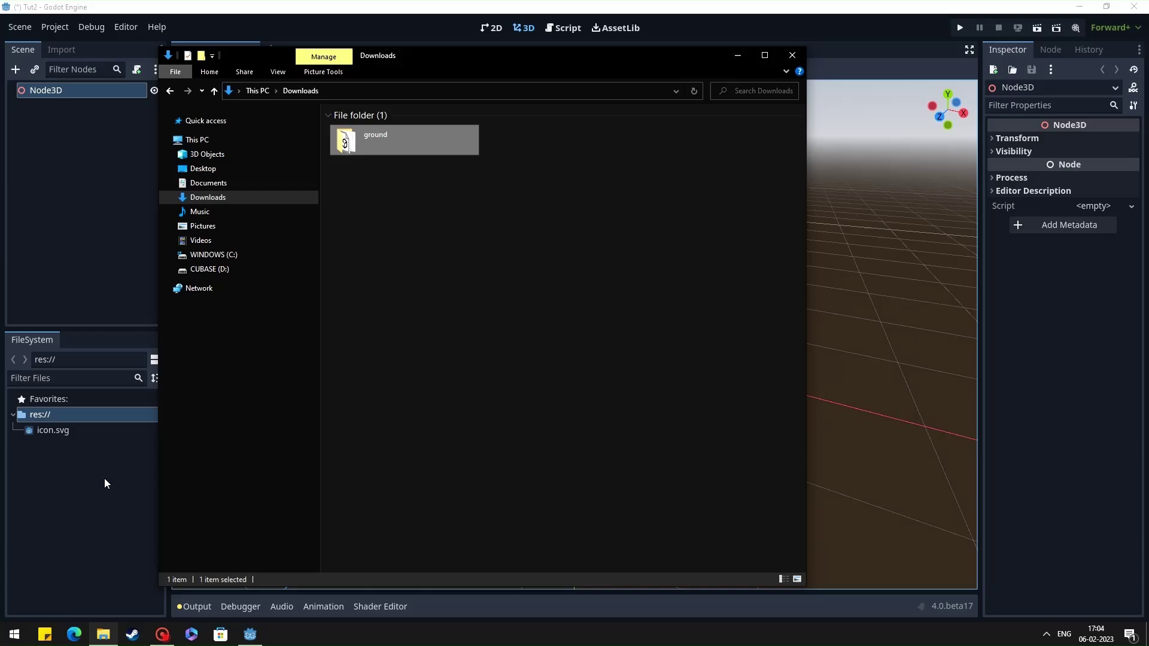
click(791, 55)
click(306, 422)
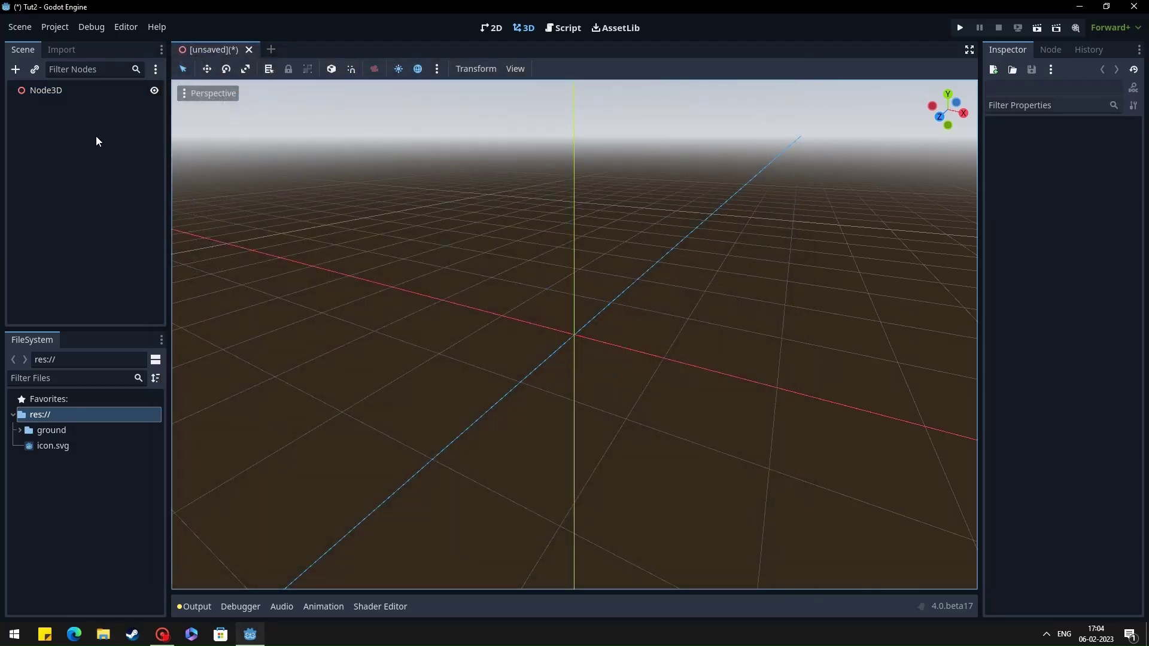
click(51, 89)
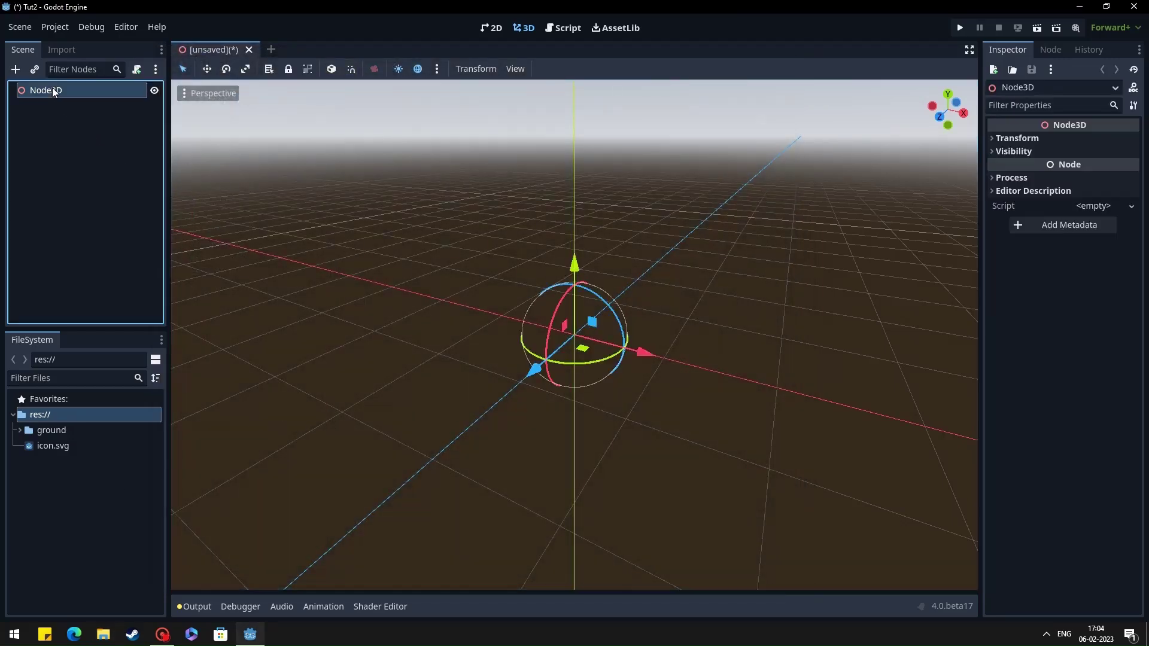
- Add a MeshInstance3D child under the Node3D root and rename it ground
click(15, 71)
double_click(350, 346)
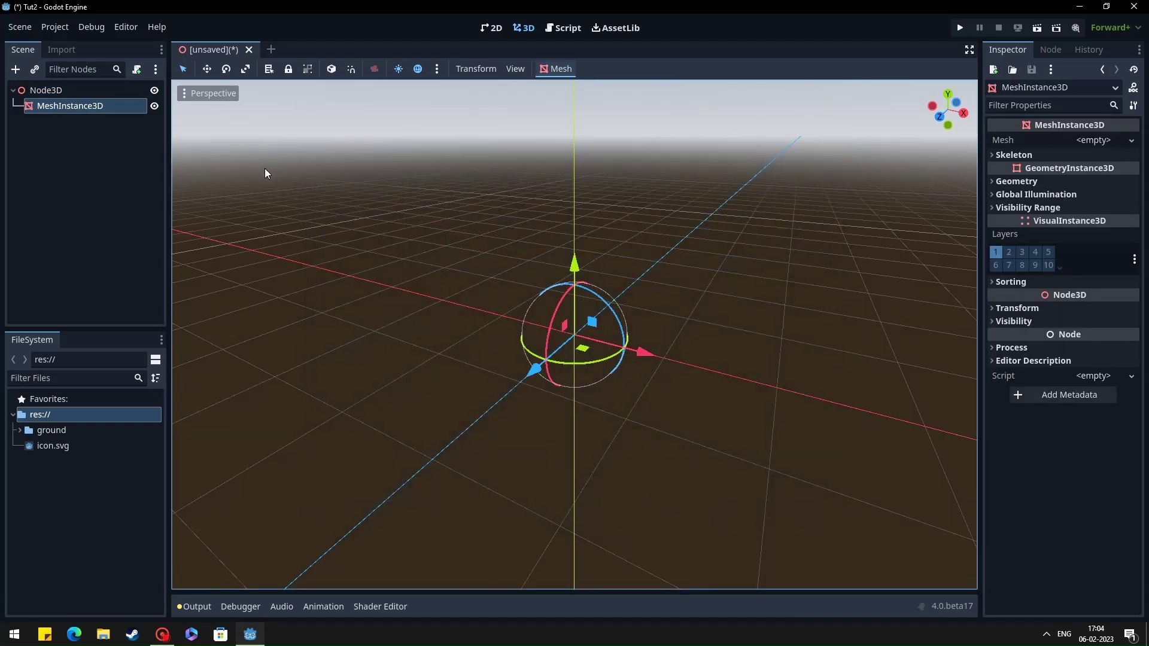
double_click(70, 104)
text(g)
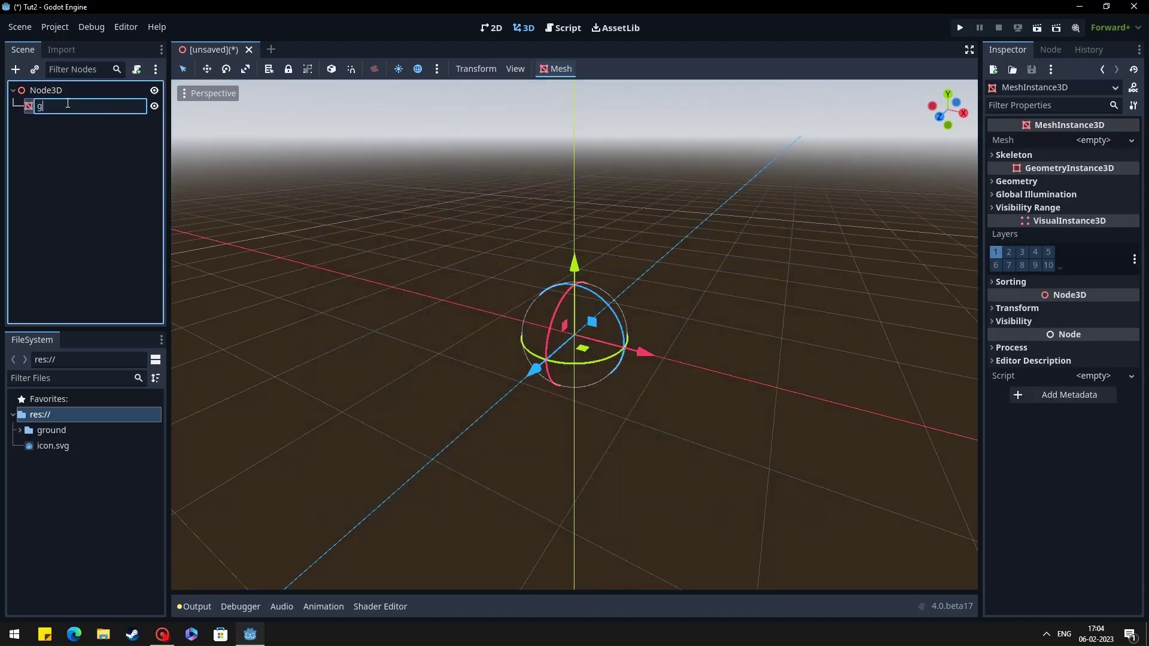
text(round)
click(284, 209)
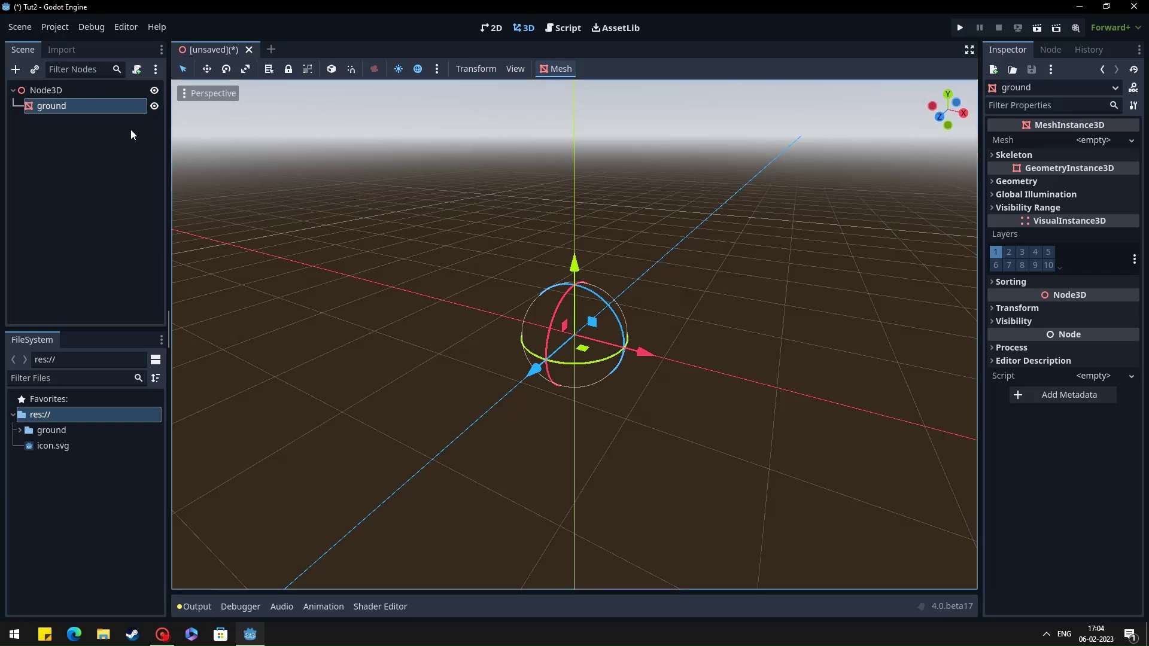
- Load ground.obj from the res://ground folder as the ground node's mesh
click(1128, 140)
click(1066, 437)
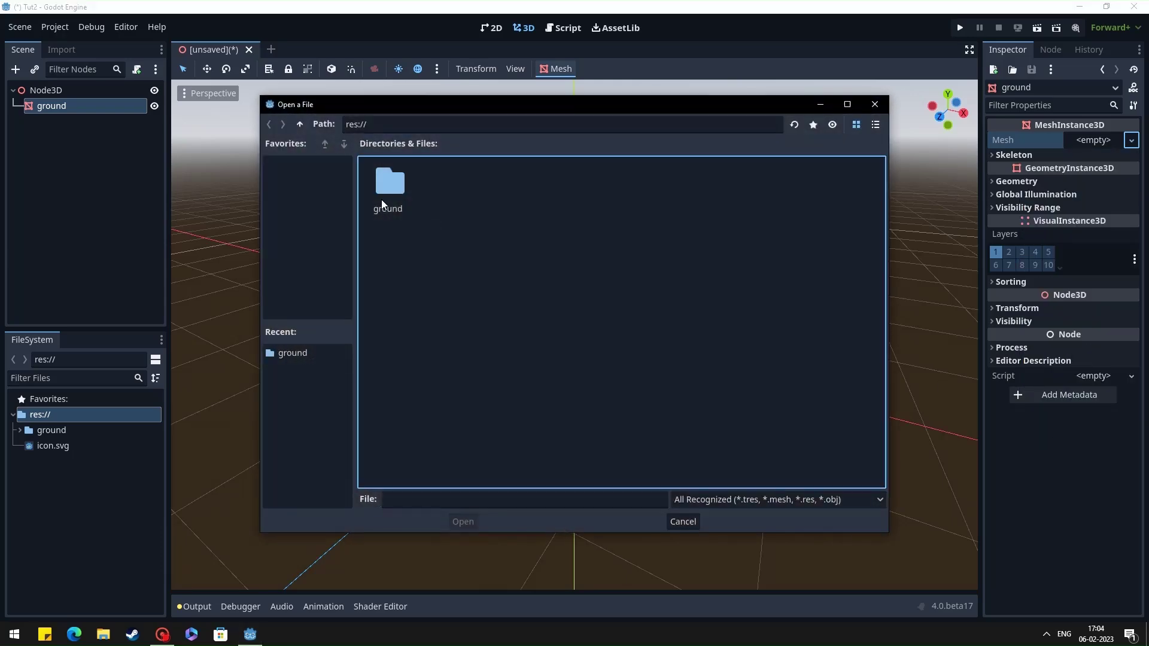
double_click(385, 192)
double_click(461, 184)
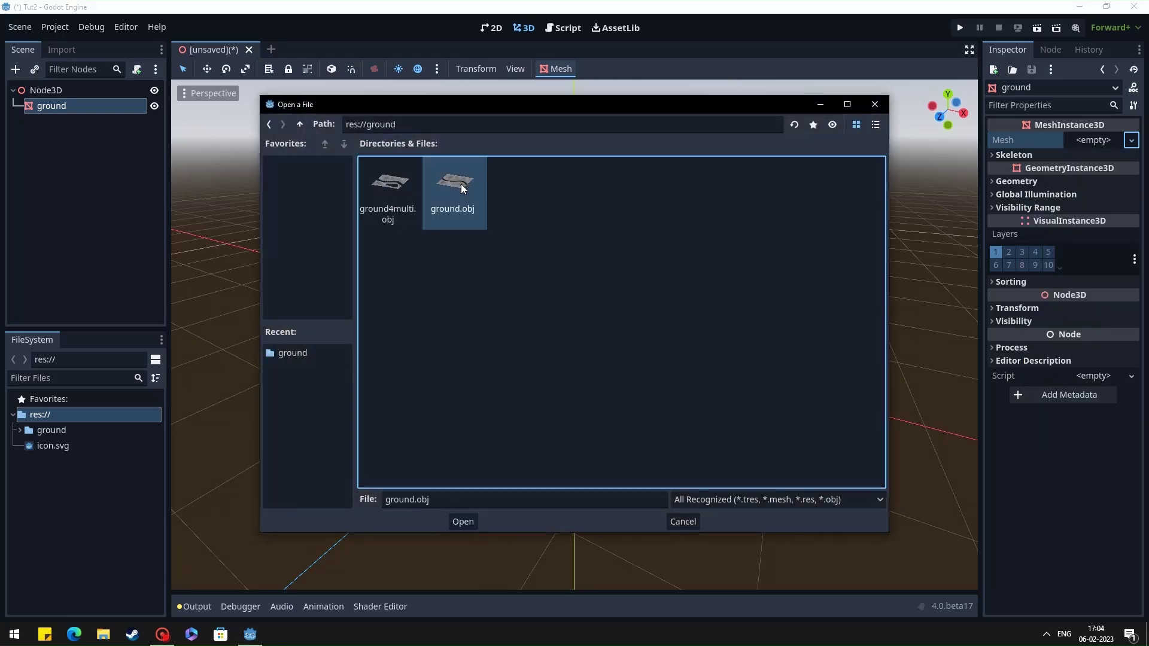
scroll(518, 199, down, 5)
scroll(548, 246, down, 8)
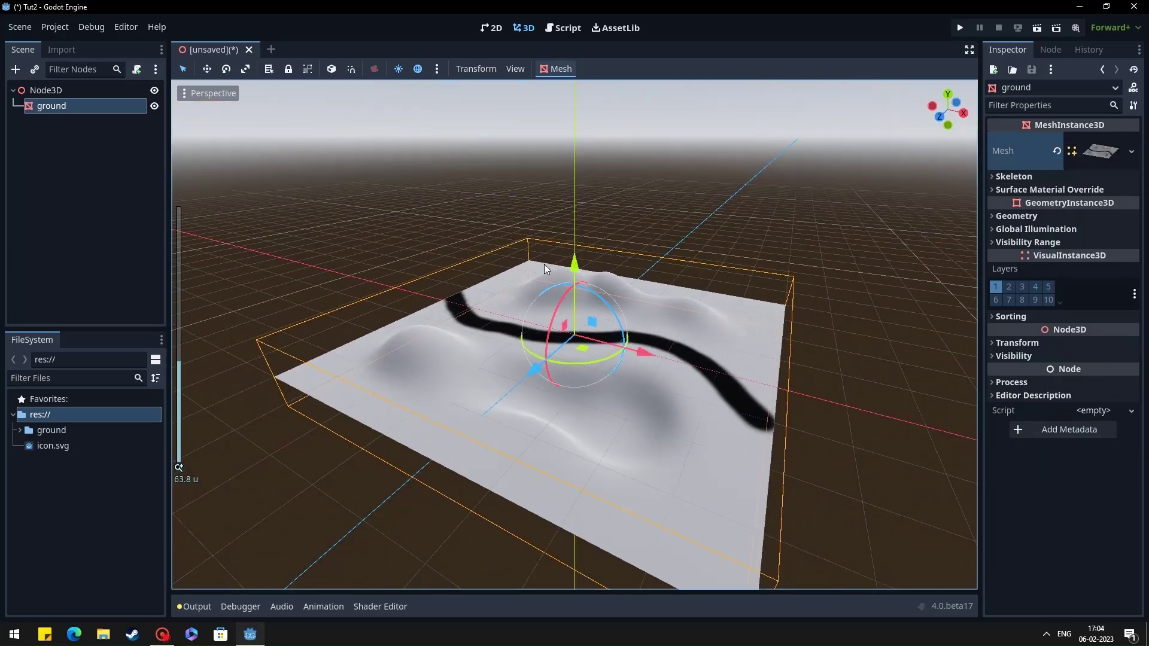
- Add a second MeshInstance3D as a child of the ground node and rename it grndmulti
click(16, 70)
click(362, 343)
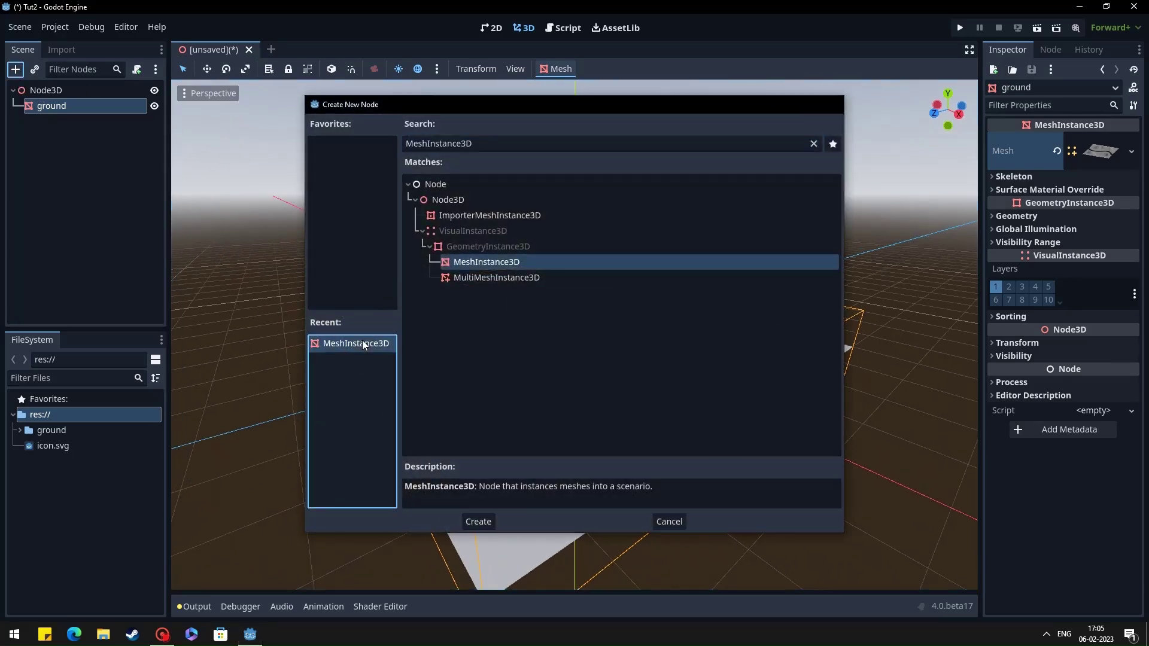
double_click(361, 342)
double_click(98, 118)
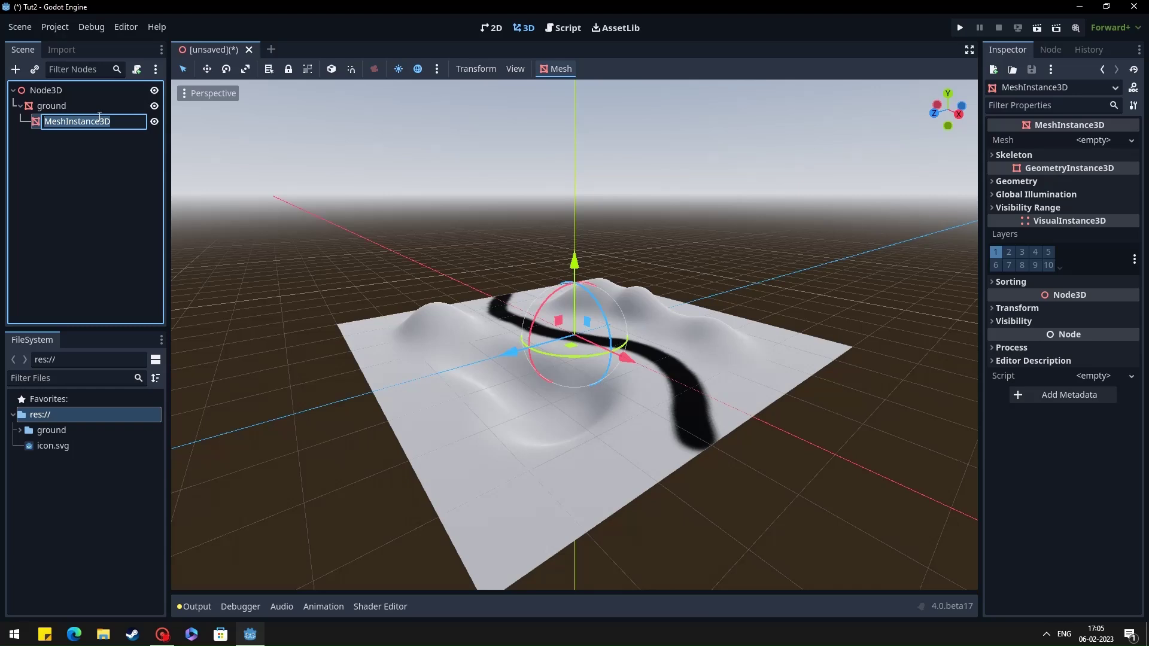
text(grndmulti)
key(Return)
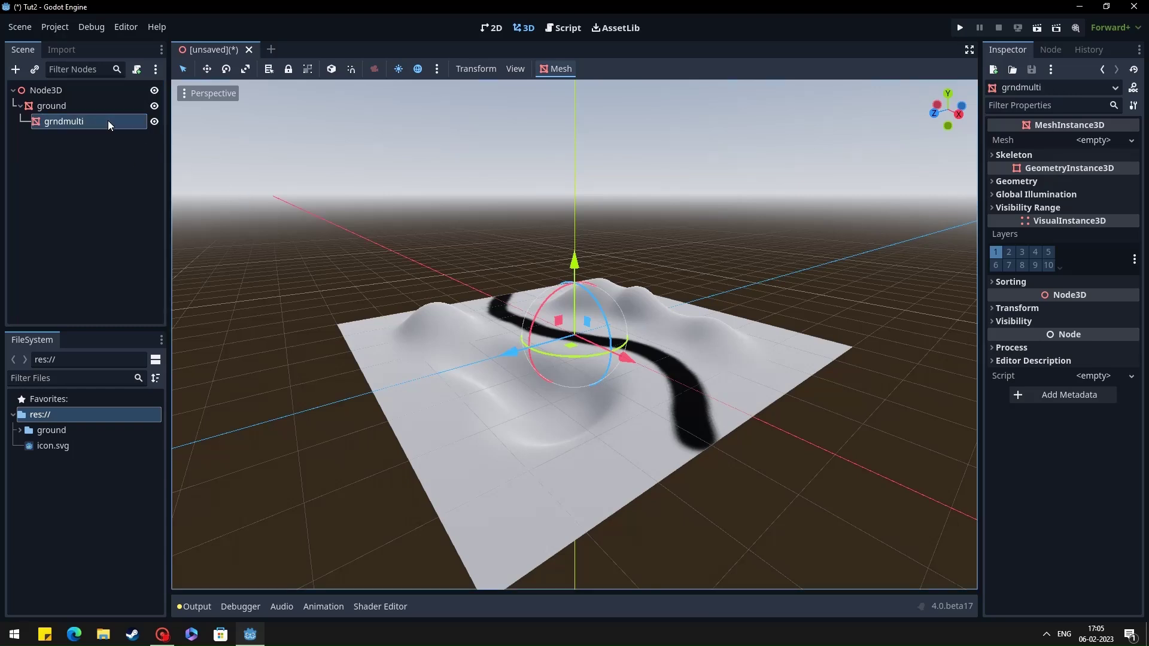
- Load ground4multi.obj from the res://ground folder as the grndmulti node's mesh
click(1130, 141)
click(1062, 429)
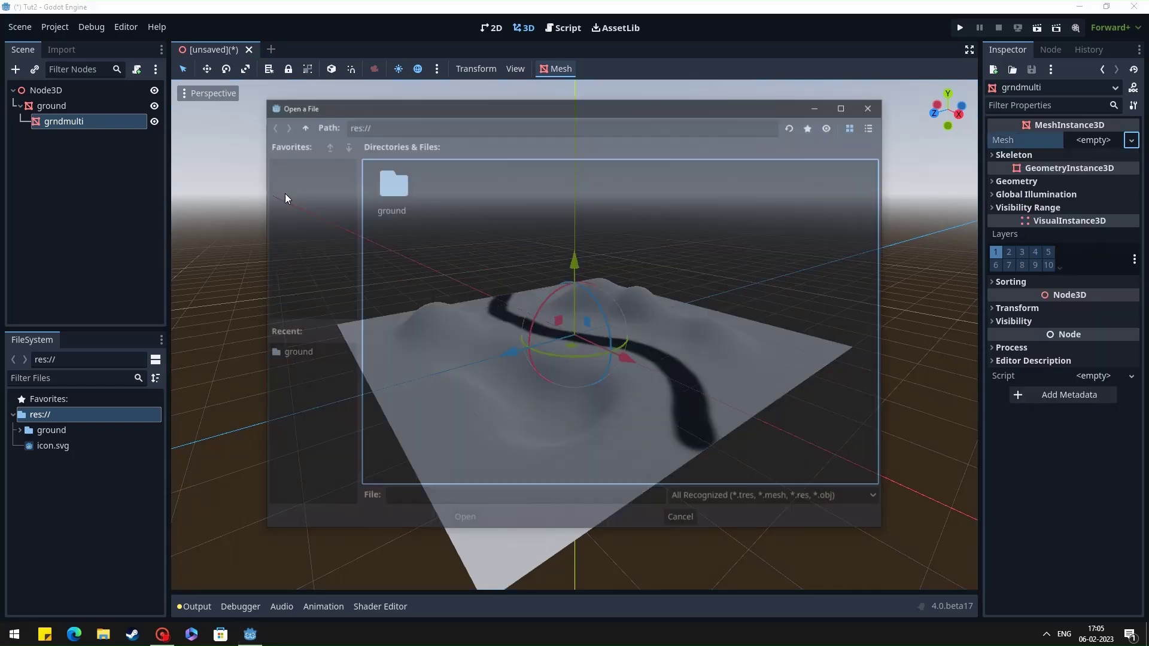
double_click(387, 189)
double_click(387, 188)
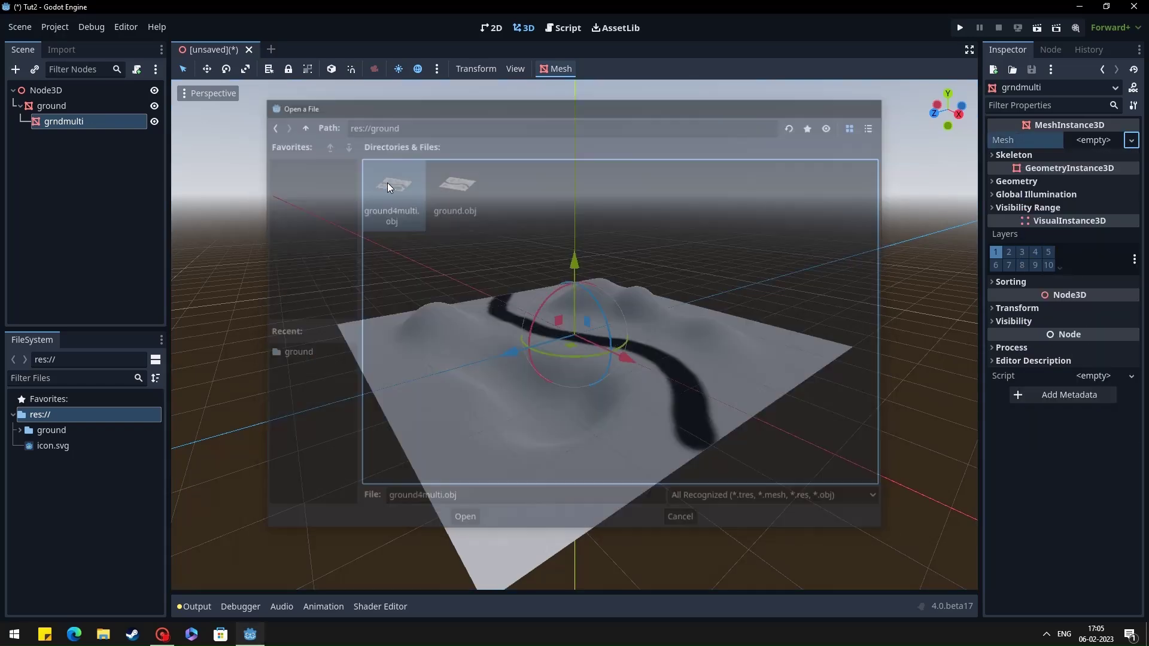
middle_drag(547, 234, 540, 283)
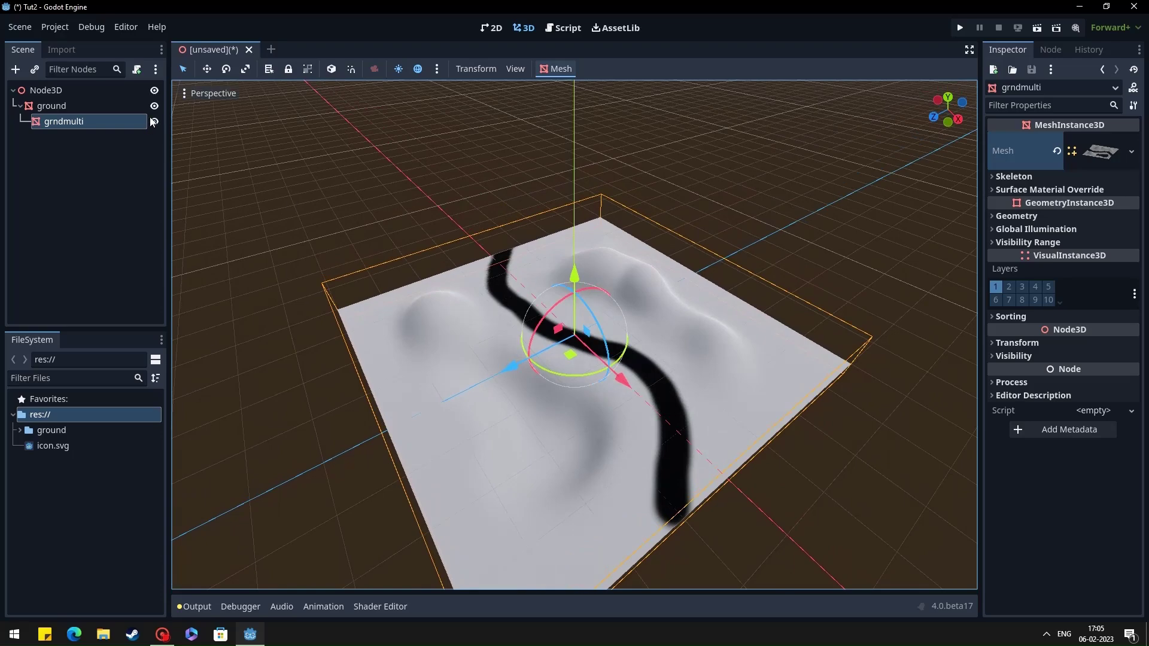
- Try moving the grndmulti mesh straight down along the Y axis, below the ground mesh
click(103, 106)
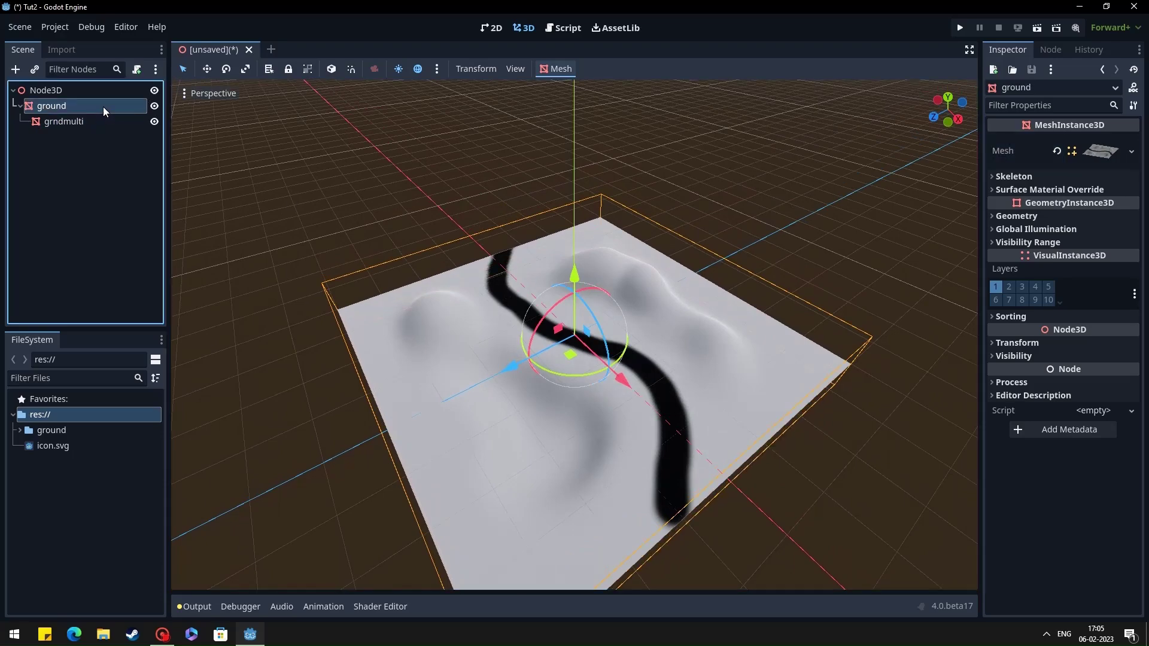
middle_drag(252, 190, 332, 205)
click(123, 122)
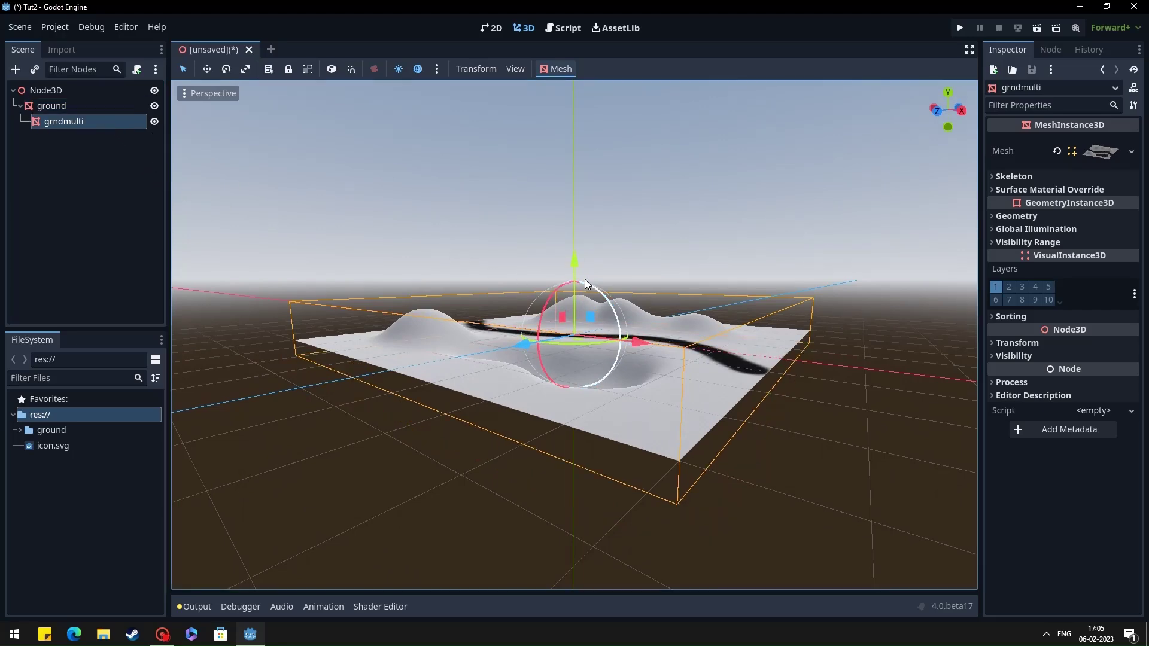
drag(573, 269, 616, 294)
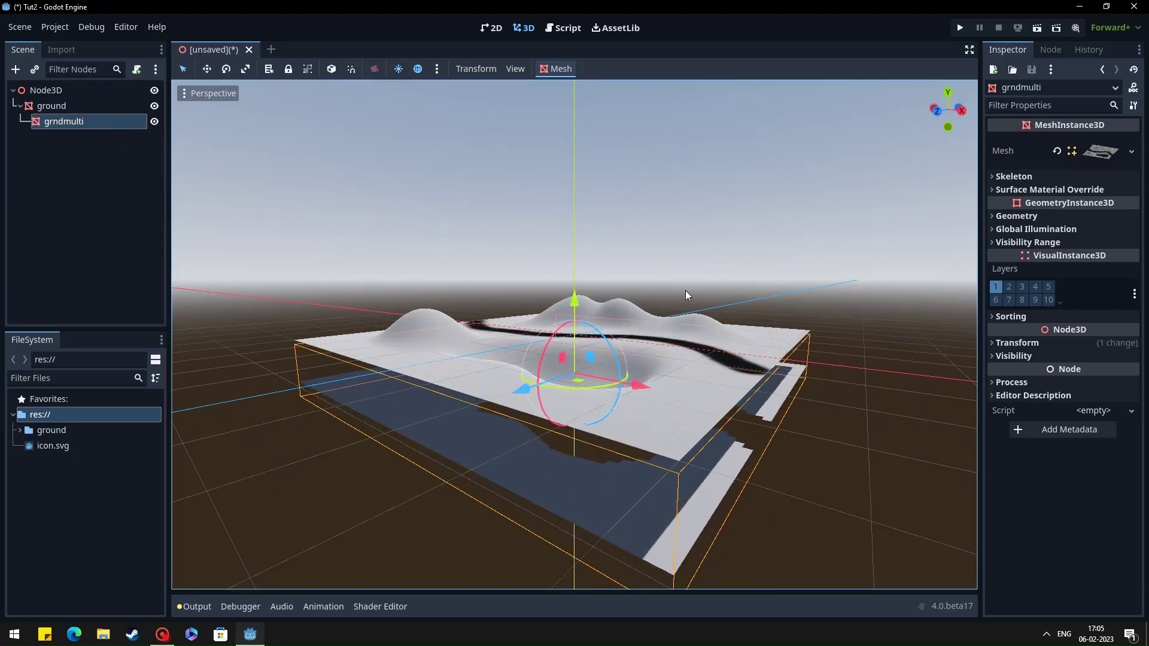
middle_drag(684, 289, 723, 311)
- Make the ground node's mesh unique and make its Surface 0 material unique as well
click(51, 106)
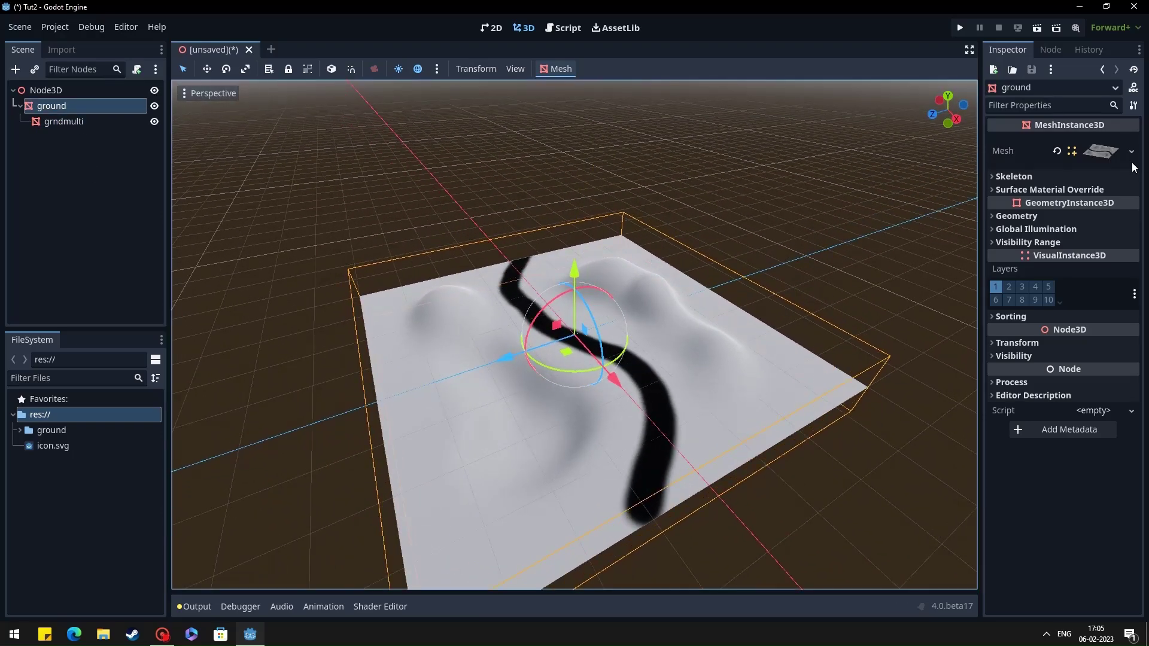
click(1107, 148)
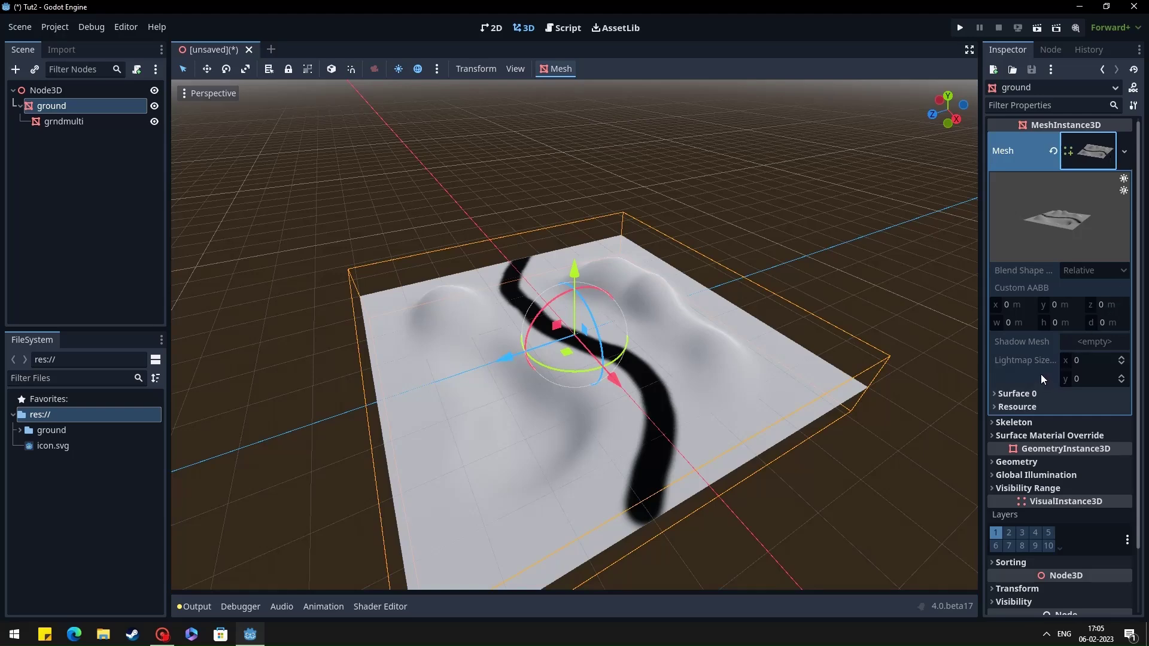
click(1124, 154)
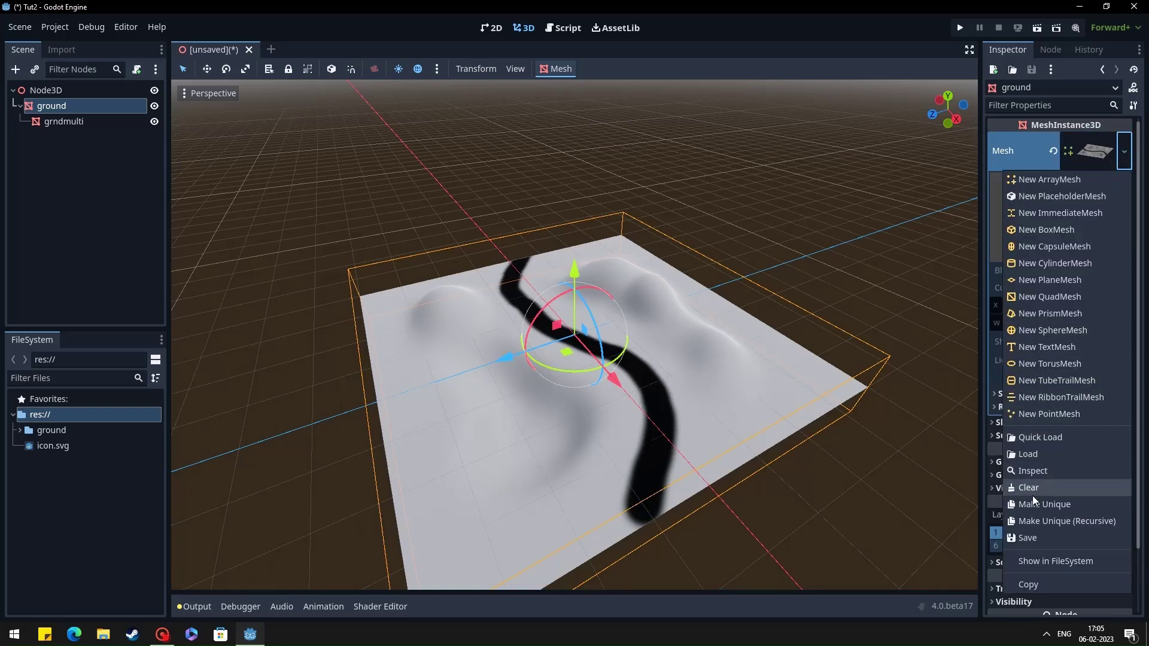
click(1022, 506)
click(1017, 394)
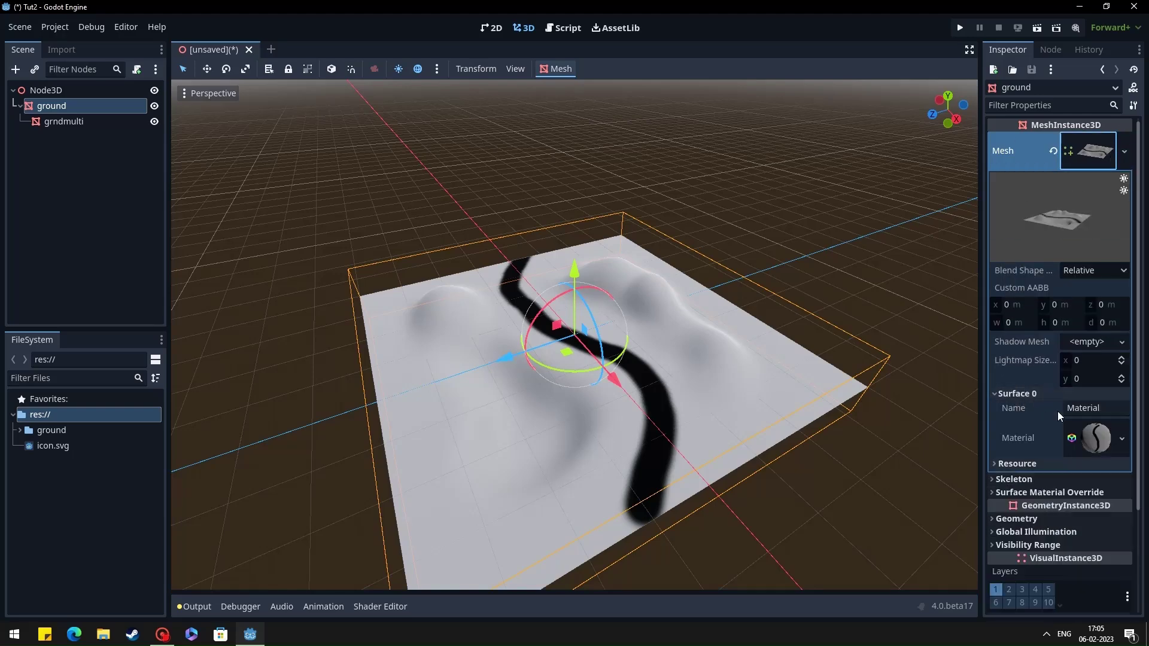
click(1108, 436)
click(1118, 437)
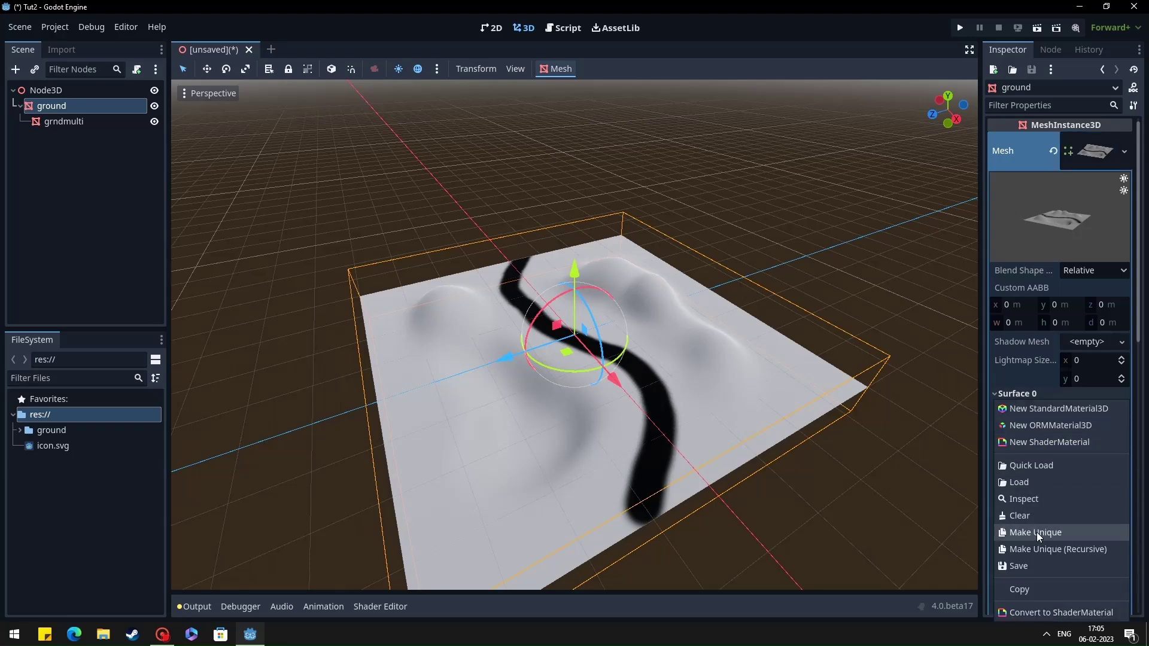
click(1036, 533)
scroll(1059, 419, down, 4)
scroll(1053, 255, up, 1)
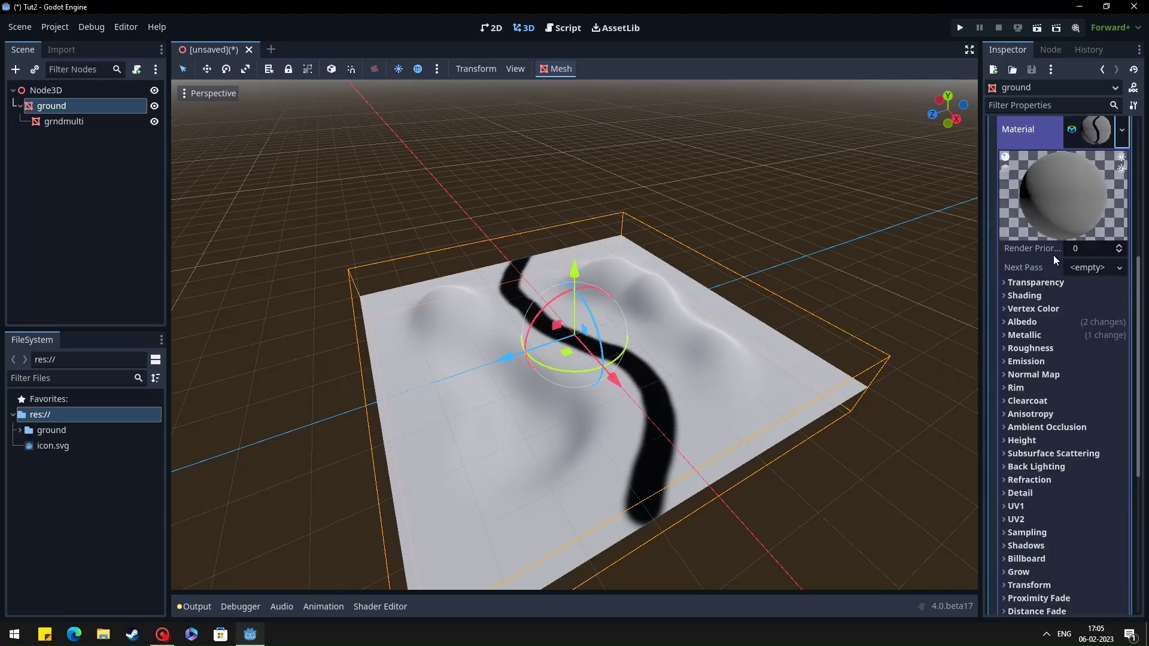
- Replace the ground mesh's Surface 0 material with a new ShaderMaterial and create a Spatial VisualShader for it at res://grnd.tres
scroll(1053, 254, up, 3)
click(1122, 259)
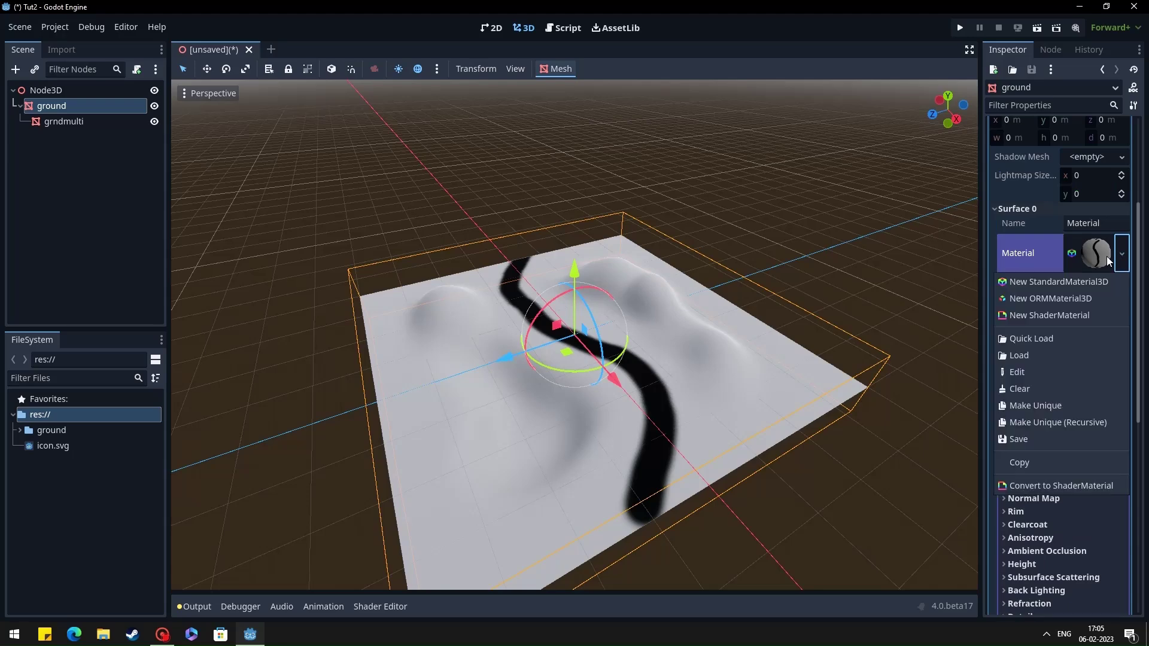
click(1068, 318)
click(1103, 375)
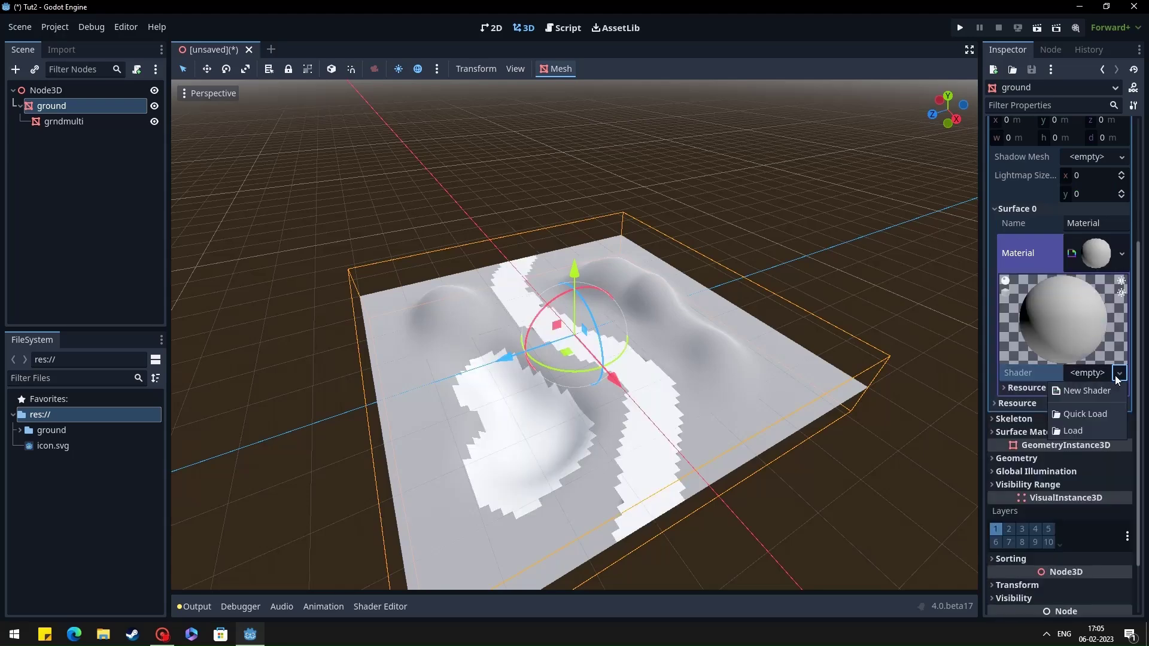
click(1105, 390)
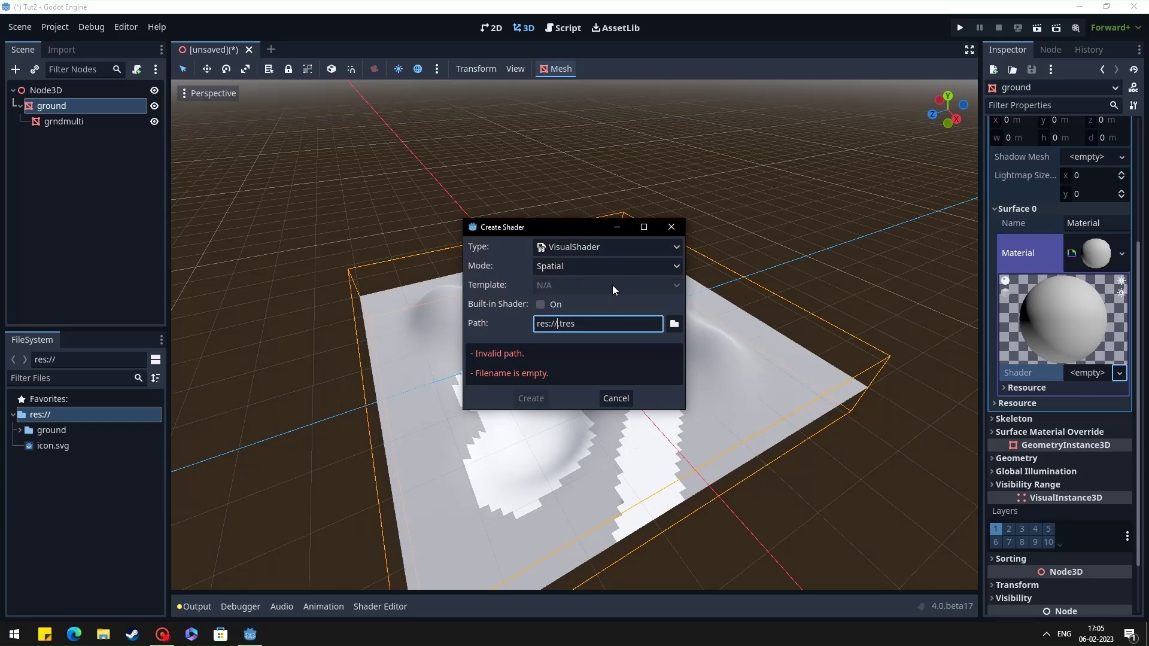
text(grnd)
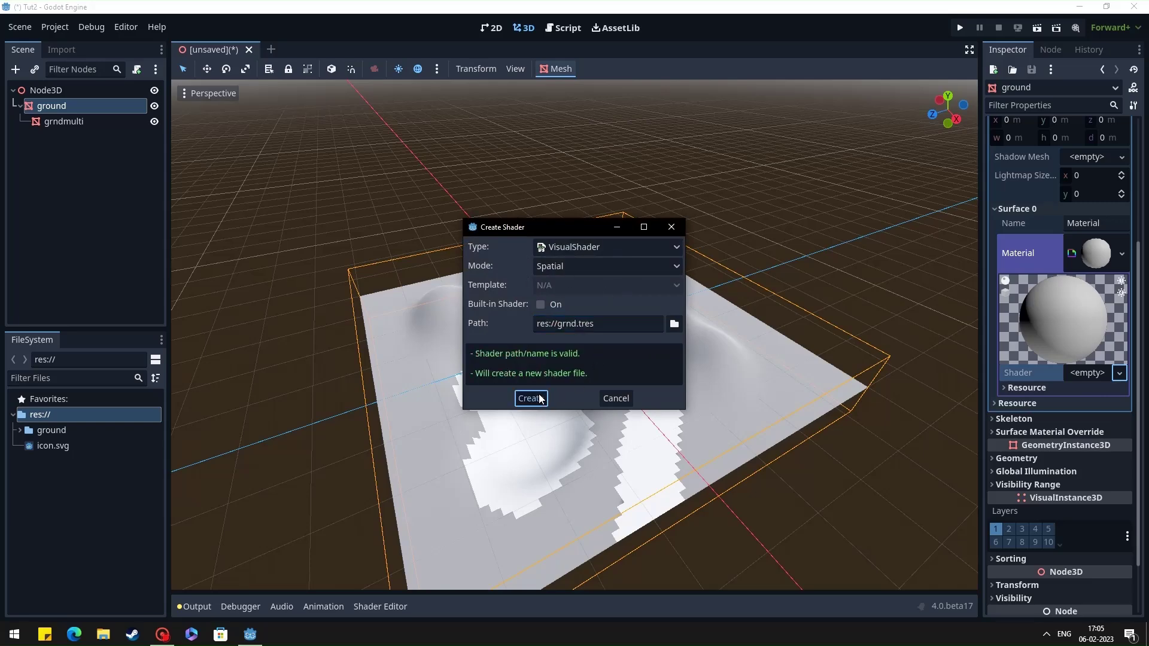
click(543, 398)
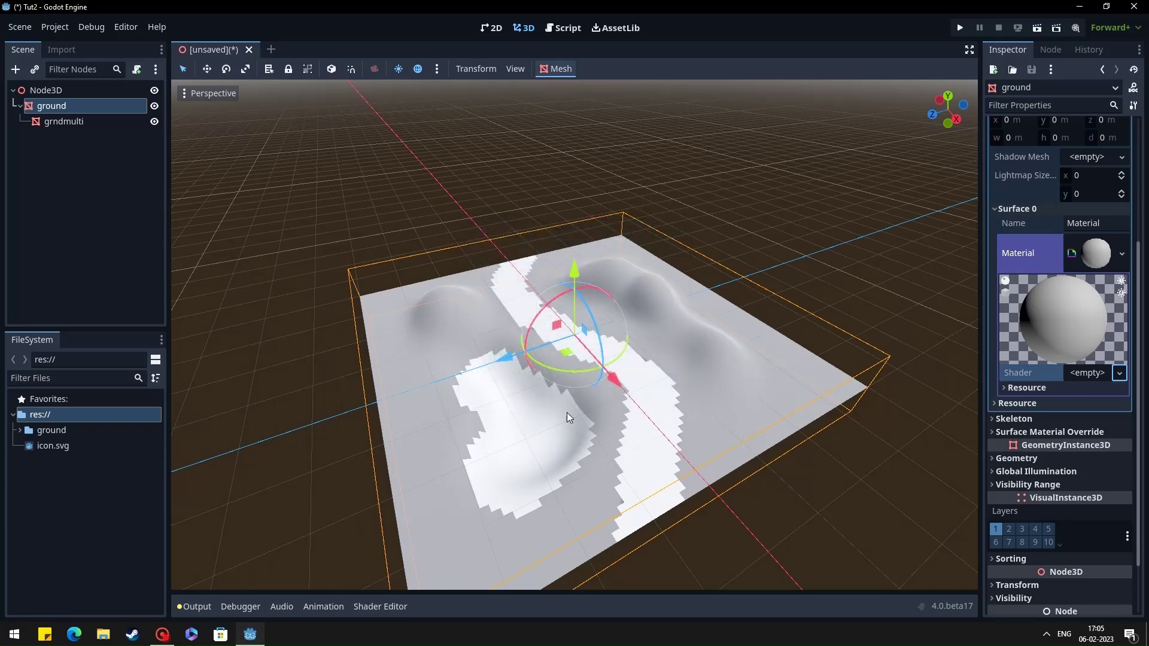
middle_drag(566, 411, 606, 392)
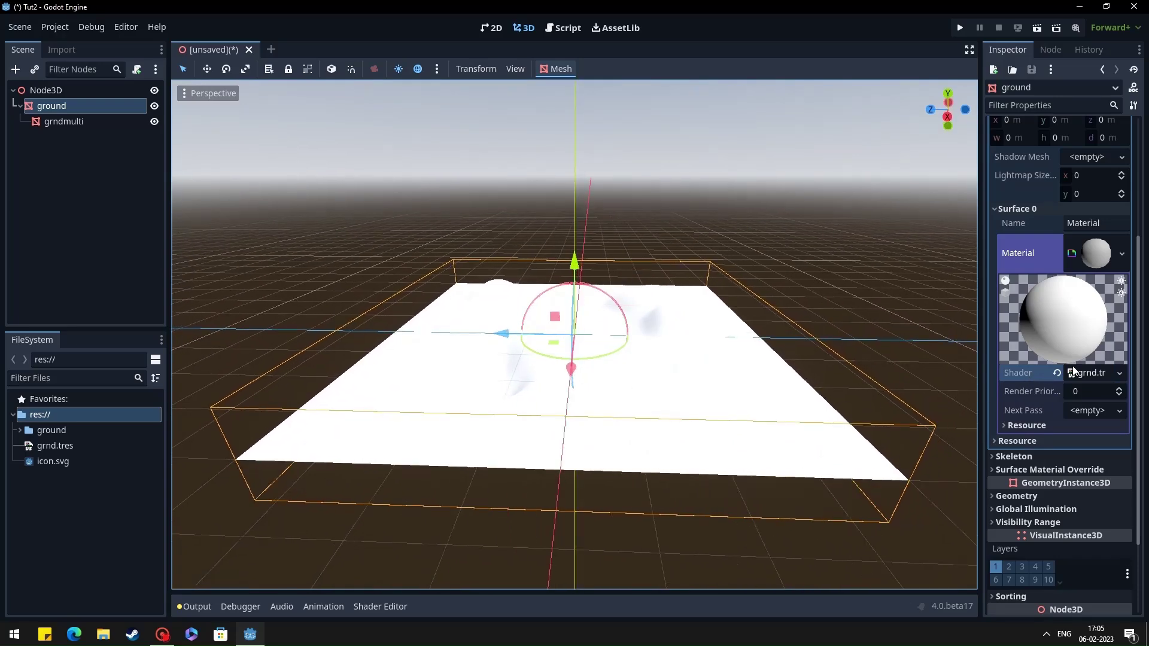
- Open the grnd.tres shader graph with its minimap hidden and move the Output node aside to free up space
click(1086, 372)
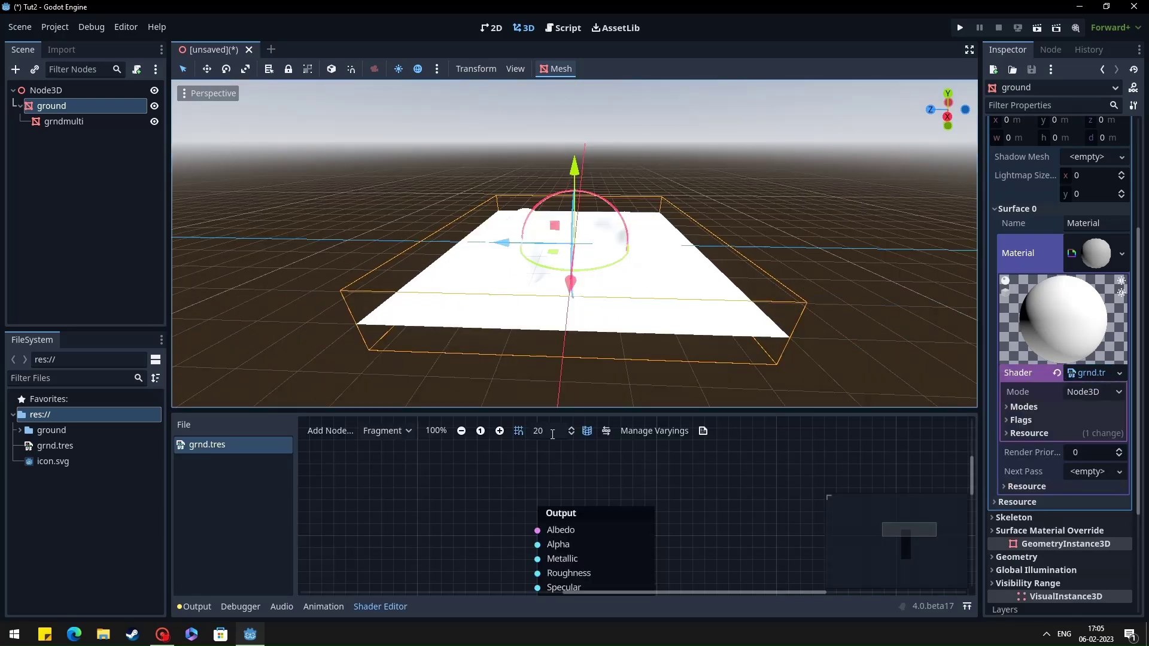
click(587, 431)
drag(603, 518, 781, 468)
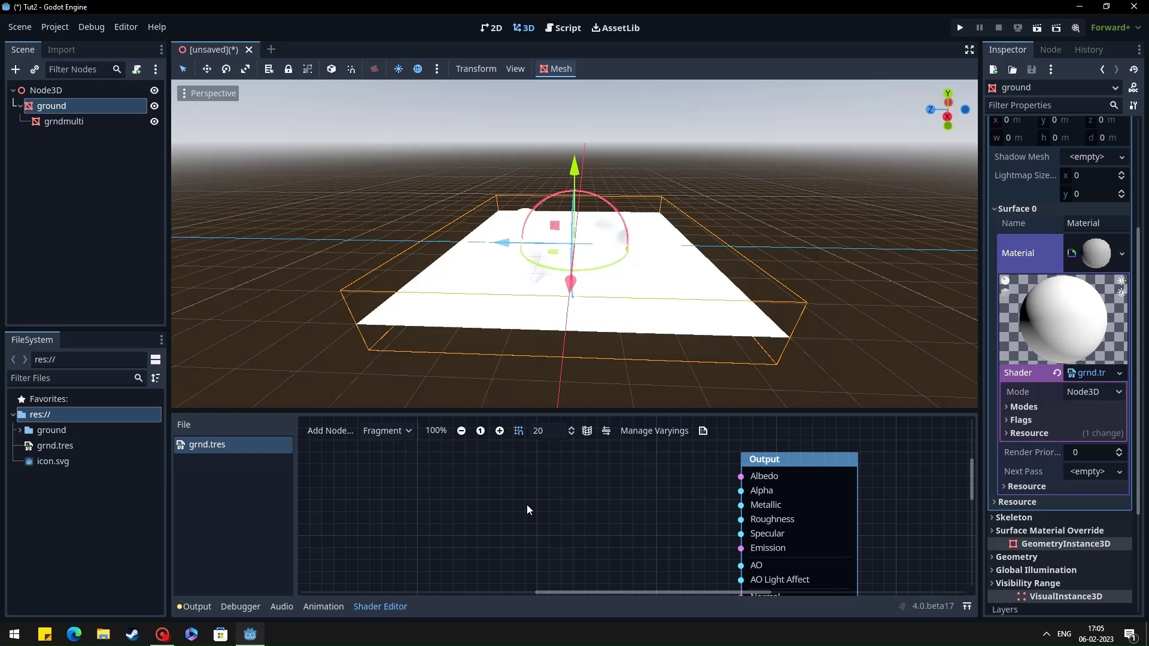
- Add a Texture2D node to the fragment graph and connect its color output to the Output node's Albedo
right_click(421, 510)
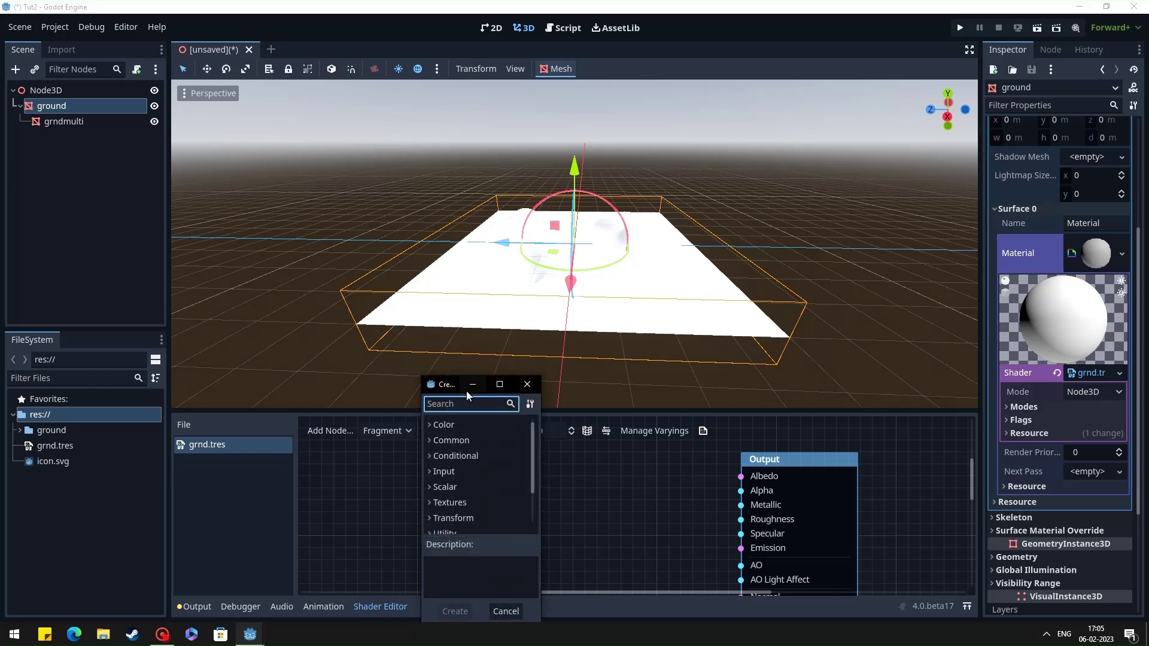
text(textu)
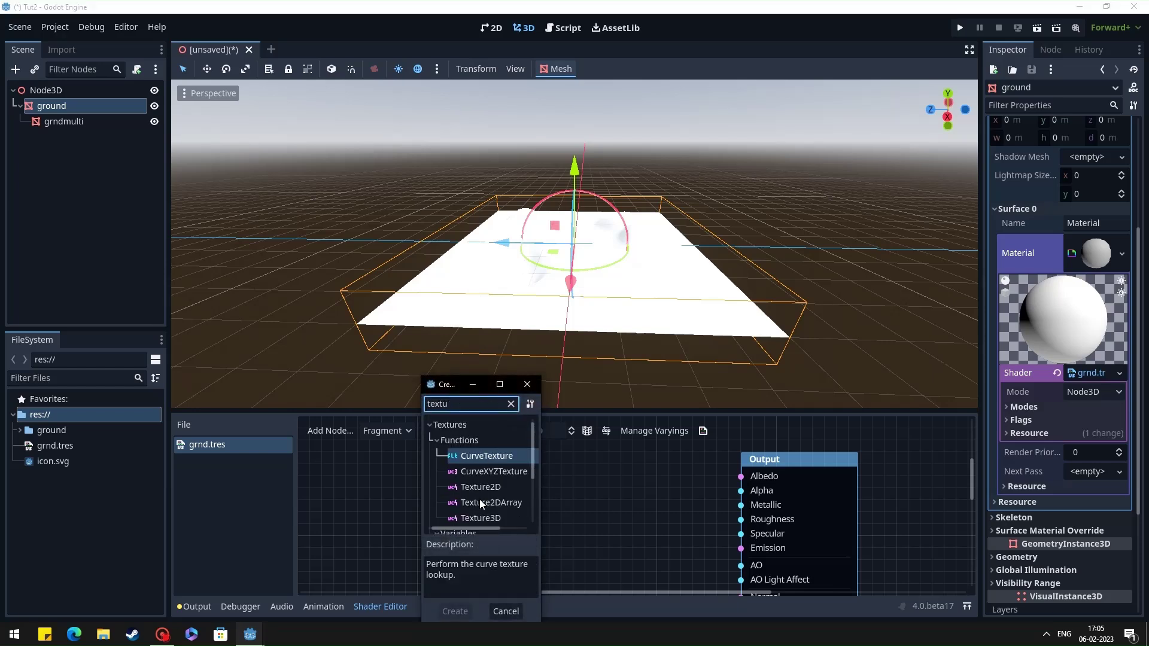
double_click(480, 486)
drag(479, 507, 477, 461)
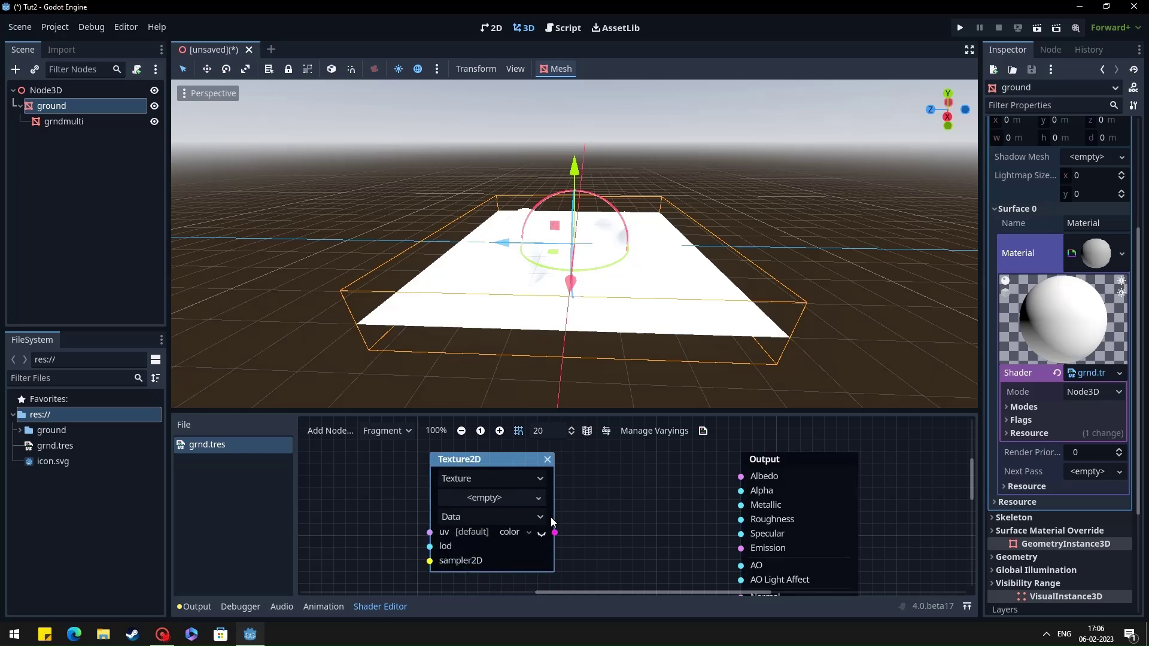
drag(670, 497, 731, 473)
- Load the painted path image from the res://ground folder into the Texture2D node
click(537, 500)
click(437, 610)
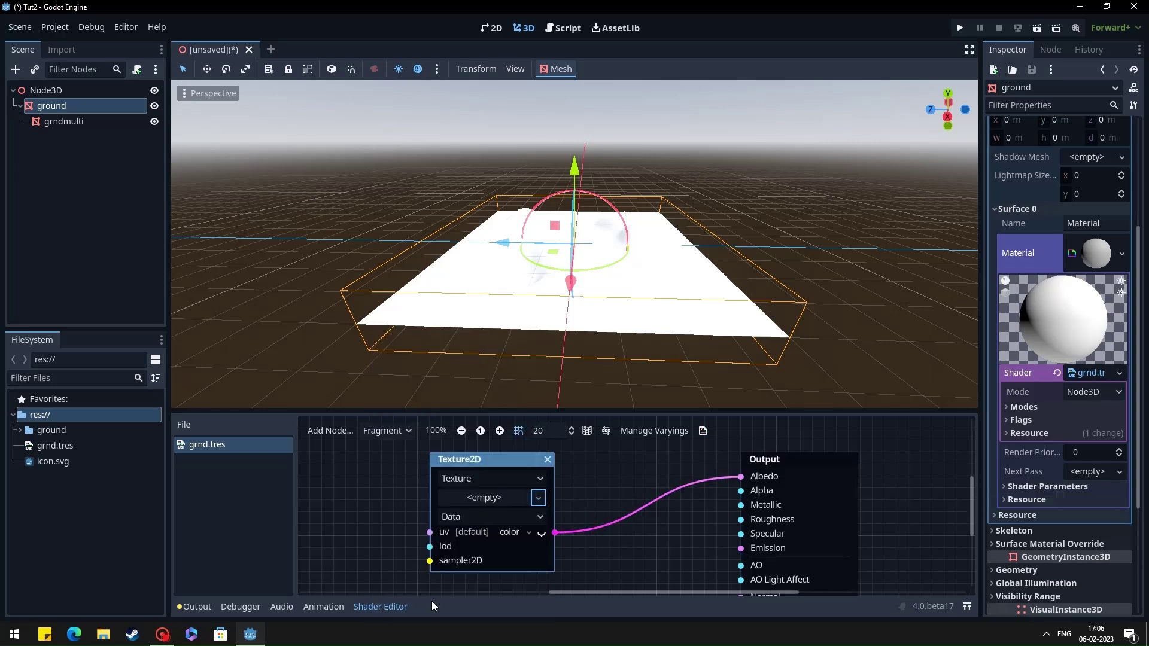
double_click(386, 188)
double_click(385, 185)
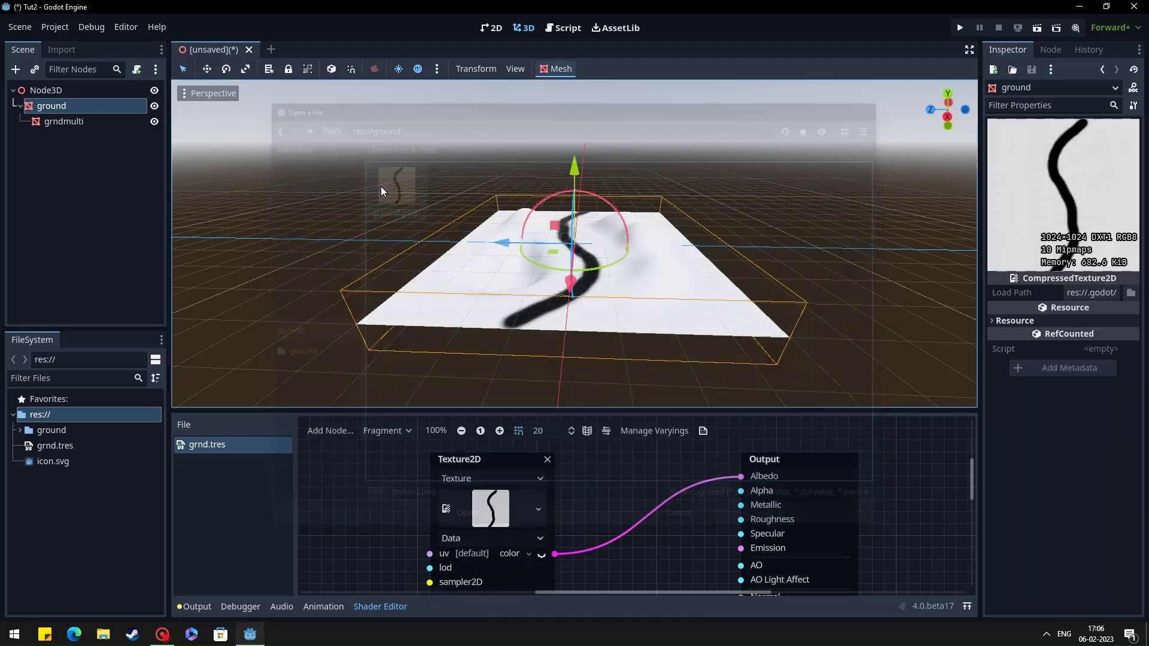
middle_drag(708, 234, 747, 216)
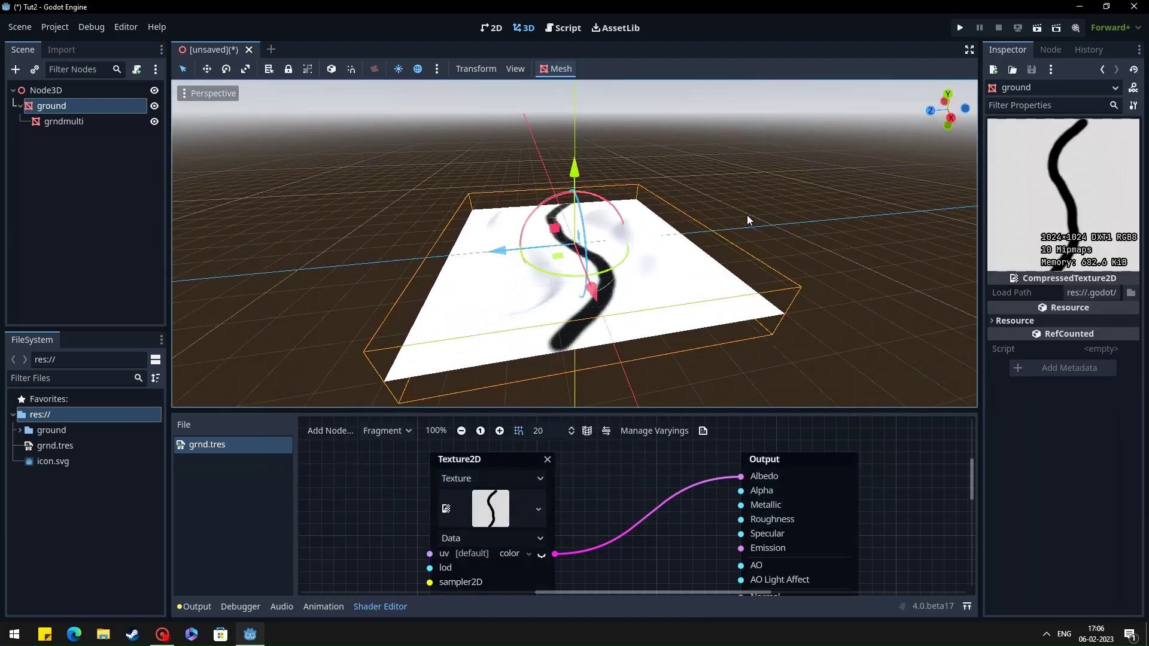
- Enlarge the shader graph area, move the path image's Texture2D node aside and duplicate it
scroll(702, 276, up, 6)
middle_drag(701, 280, 730, 269)
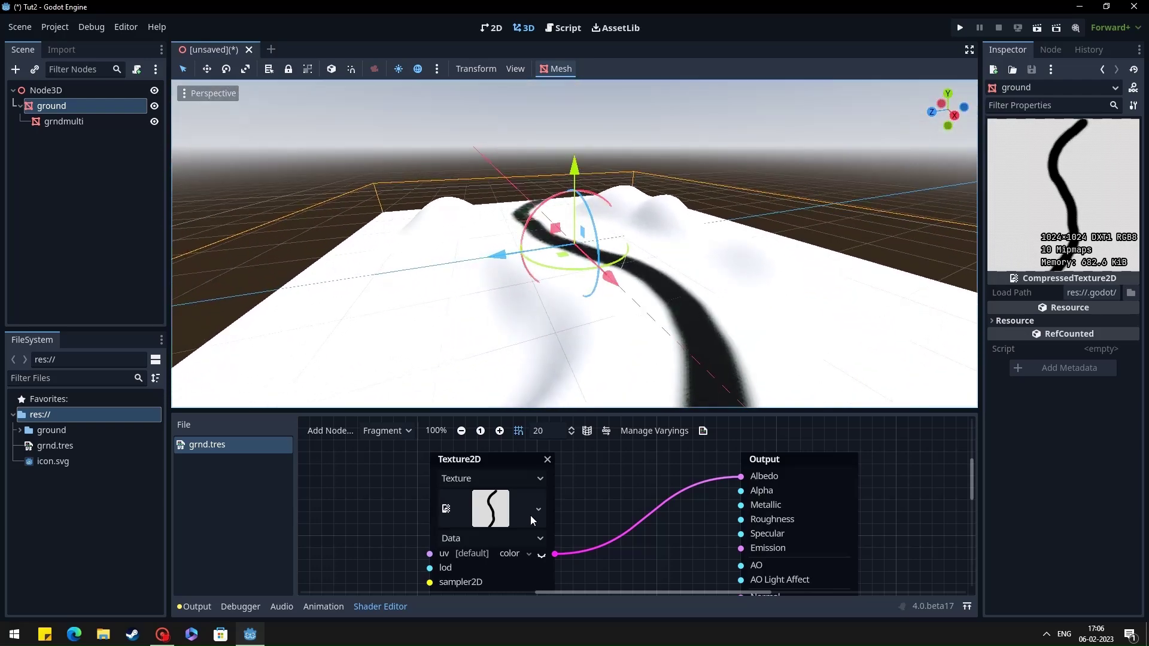
drag(508, 458, 375, 553)
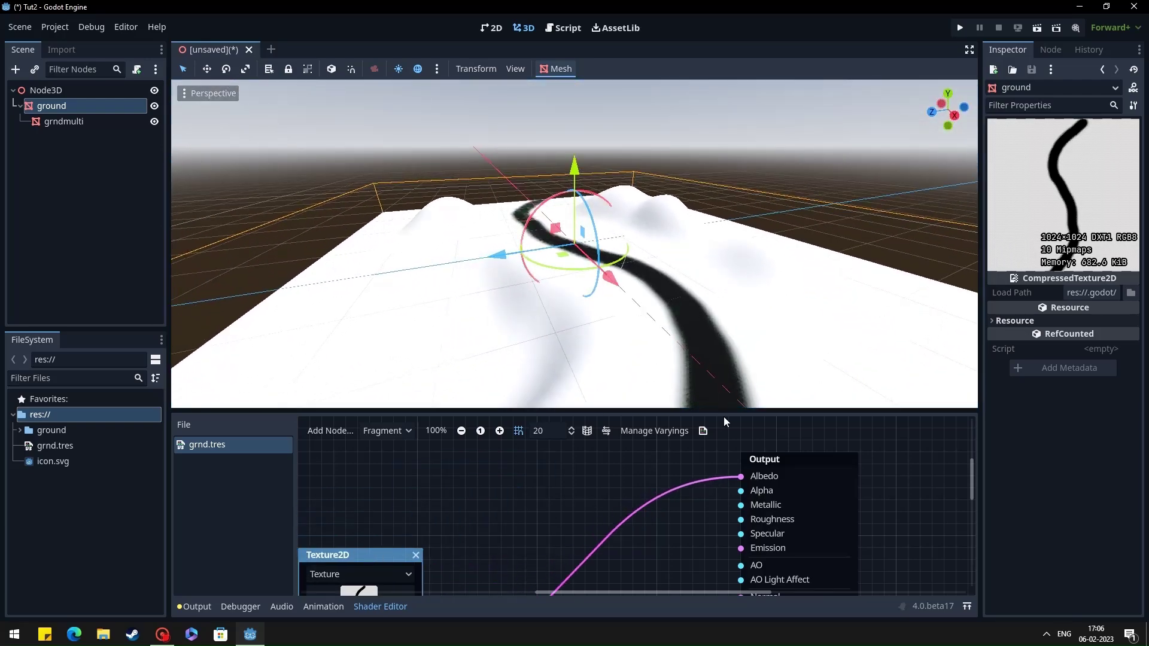
drag(724, 411, 712, 320)
middle_drag(564, 395, 712, 382)
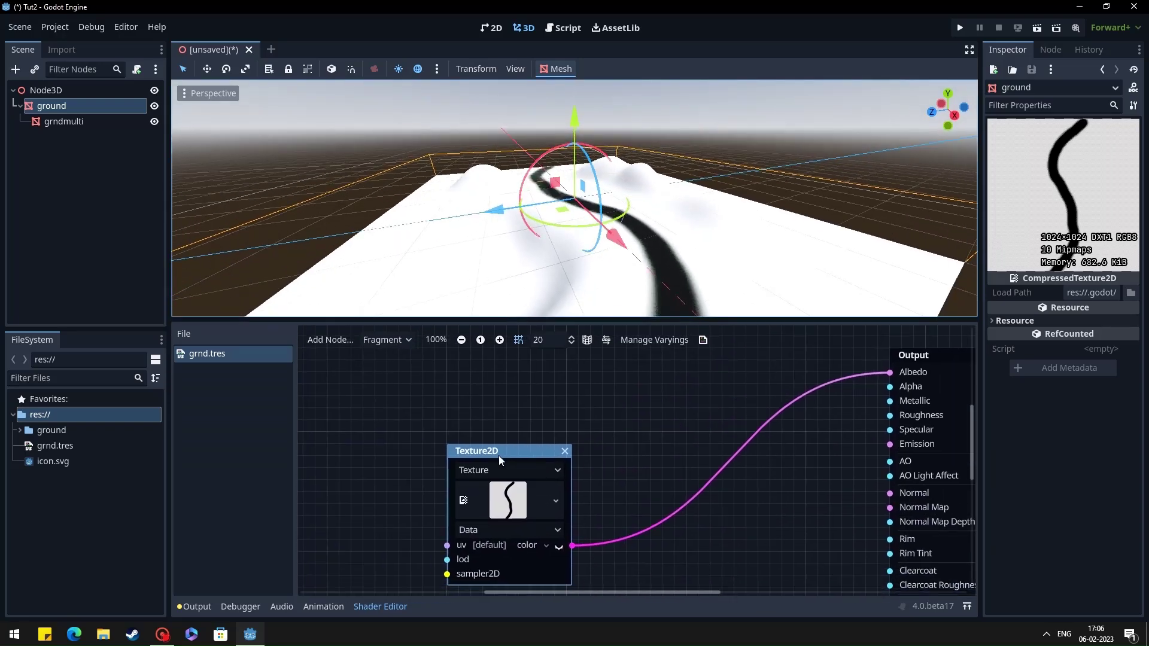
drag(498, 456, 395, 358)
key(ctrl+d)
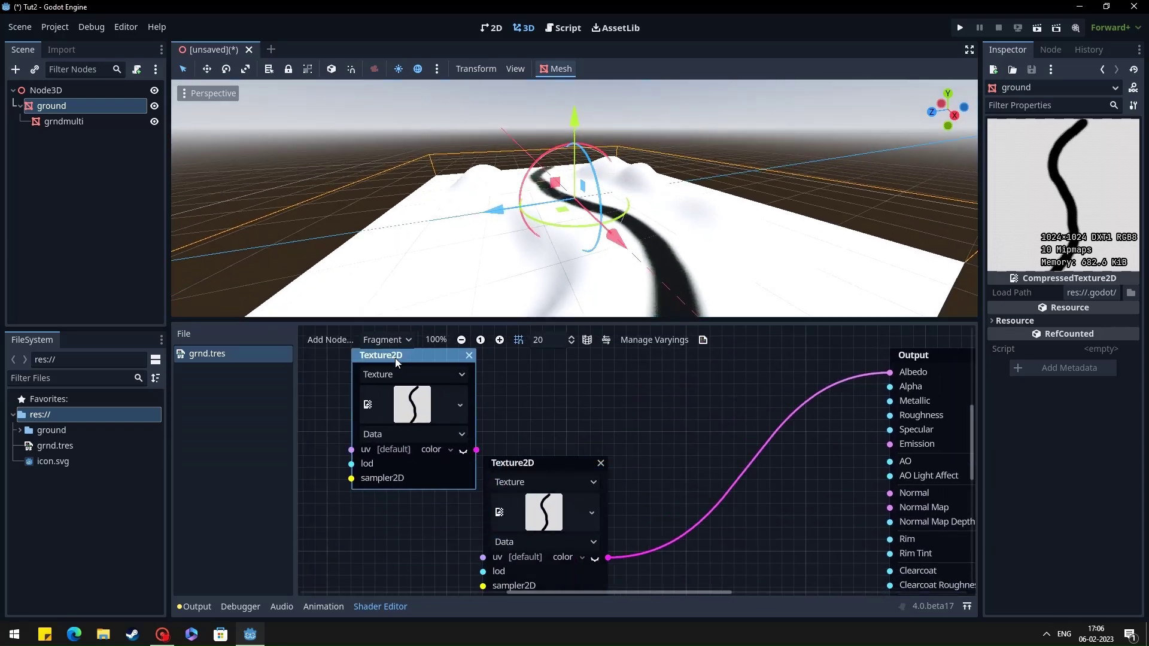
- Give the free Texture2D node a new seamless NoiseTexture2D with FastNoiseLite noise and a new gradient as its color ramp
click(459, 411)
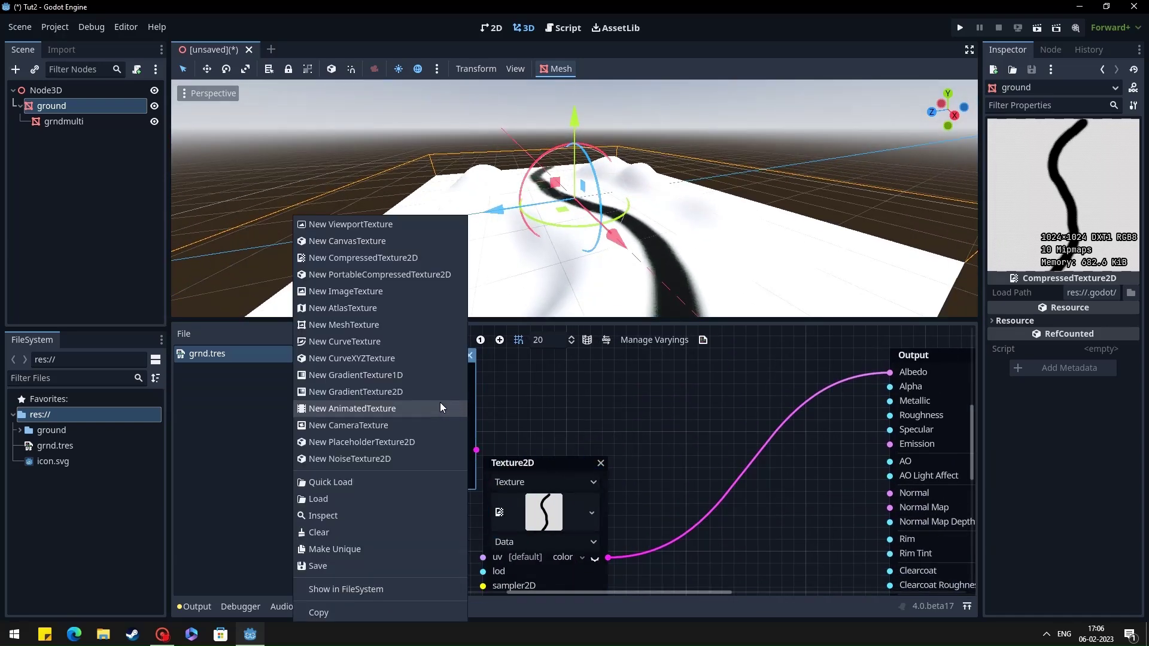
click(377, 457)
click(1110, 306)
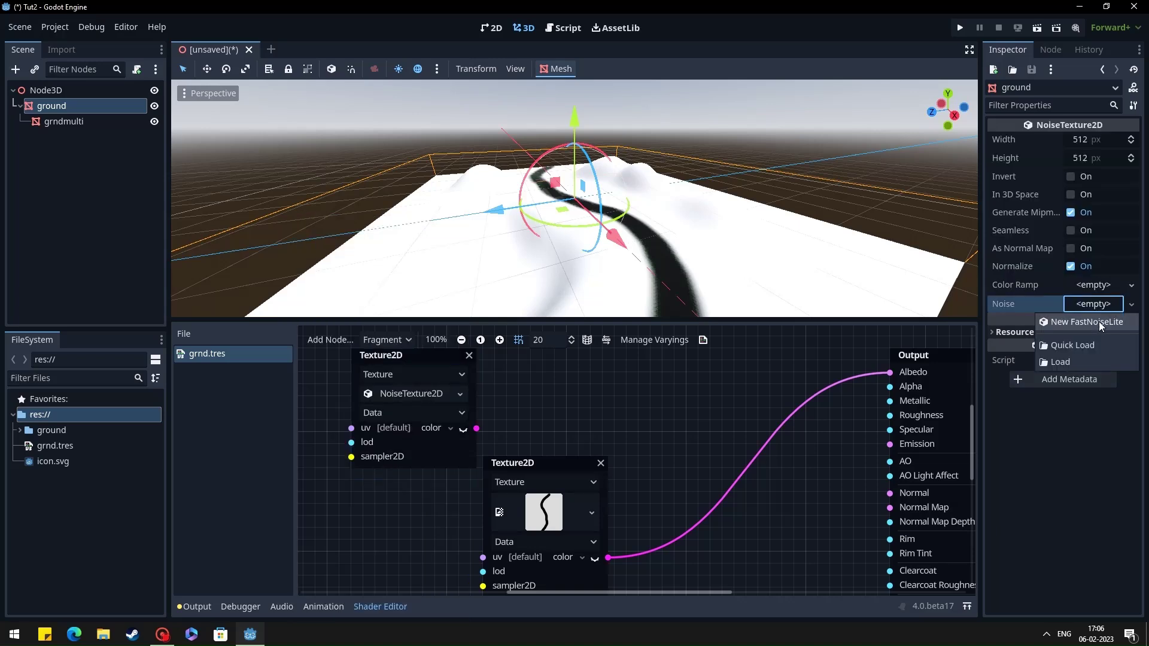
click(1098, 321)
click(1108, 288)
click(1096, 303)
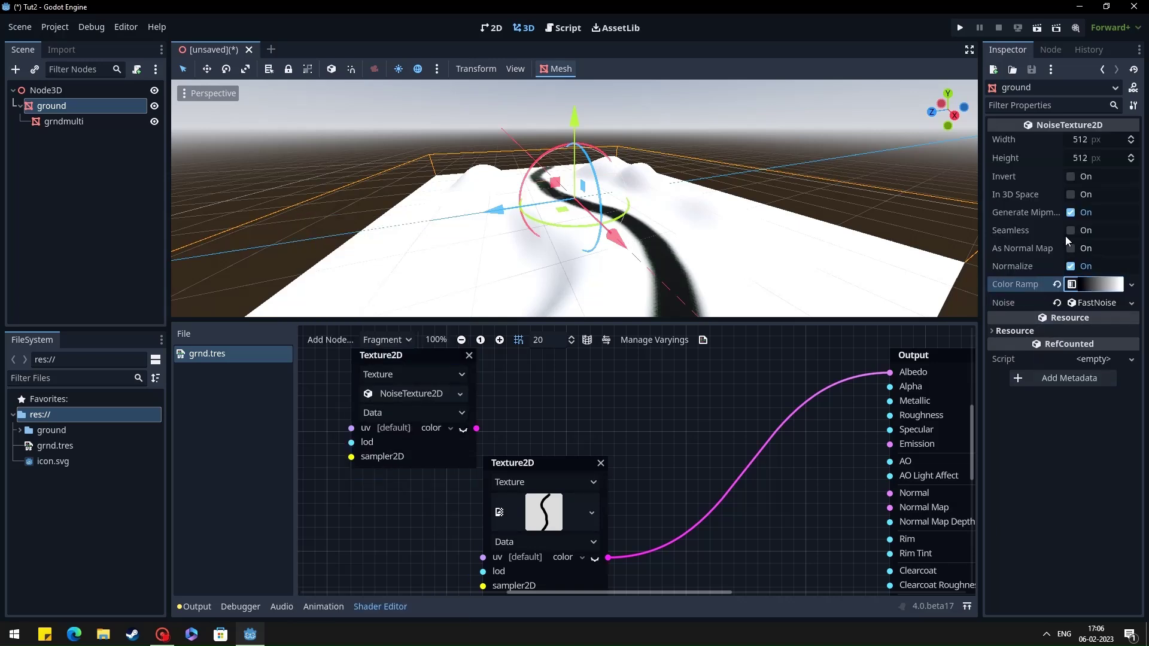
click(1068, 232)
- Shift the color ramp's black stop inward to about a third of the gradient and recolor it dark green
click(1104, 304)
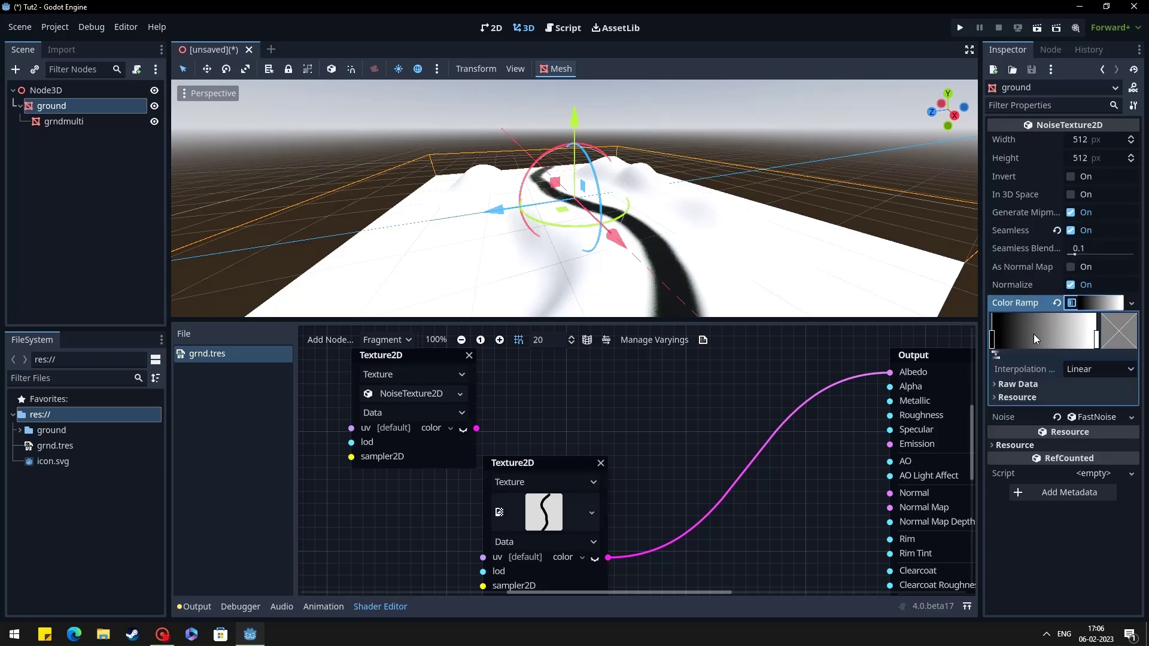
drag(994, 339, 1026, 335)
click(1114, 327)
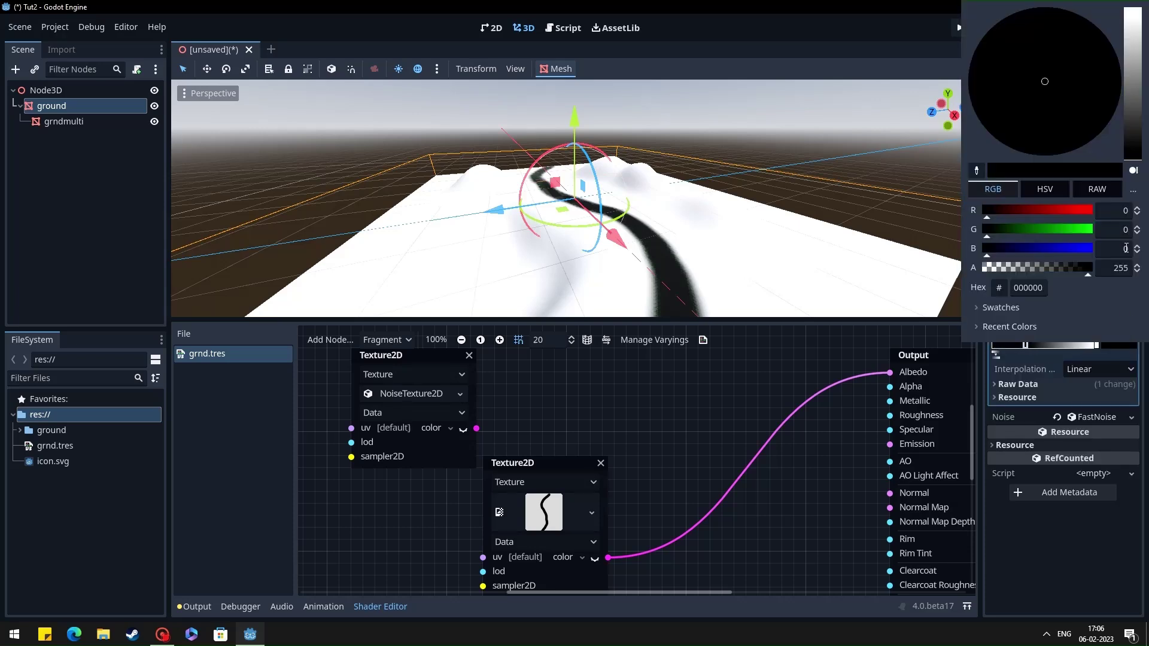
click(1133, 104)
mouse_move(1017, 95)
mouse_down()
mouse_move(986, 130)
mouse_move(994, 117)
mouse_up()
click(829, 37)
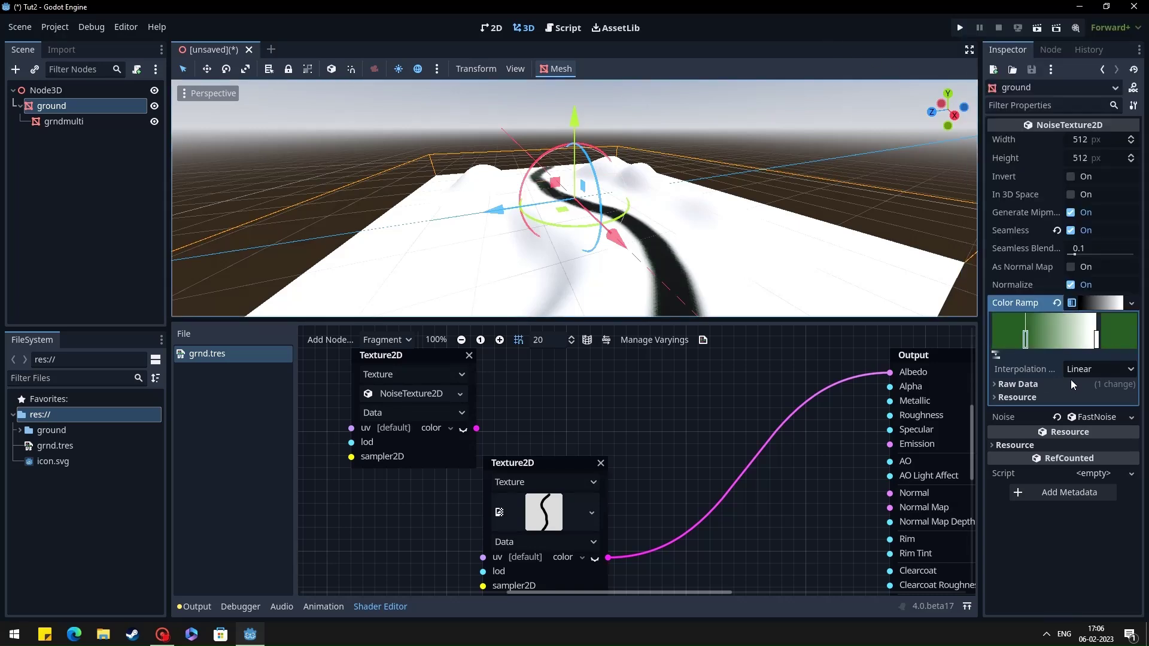
- Expand the FastNoiseLite settings and connect the green noise texture's color output to the Output node's Albedo
click(1088, 417)
middle_drag(521, 404, 494, 472)
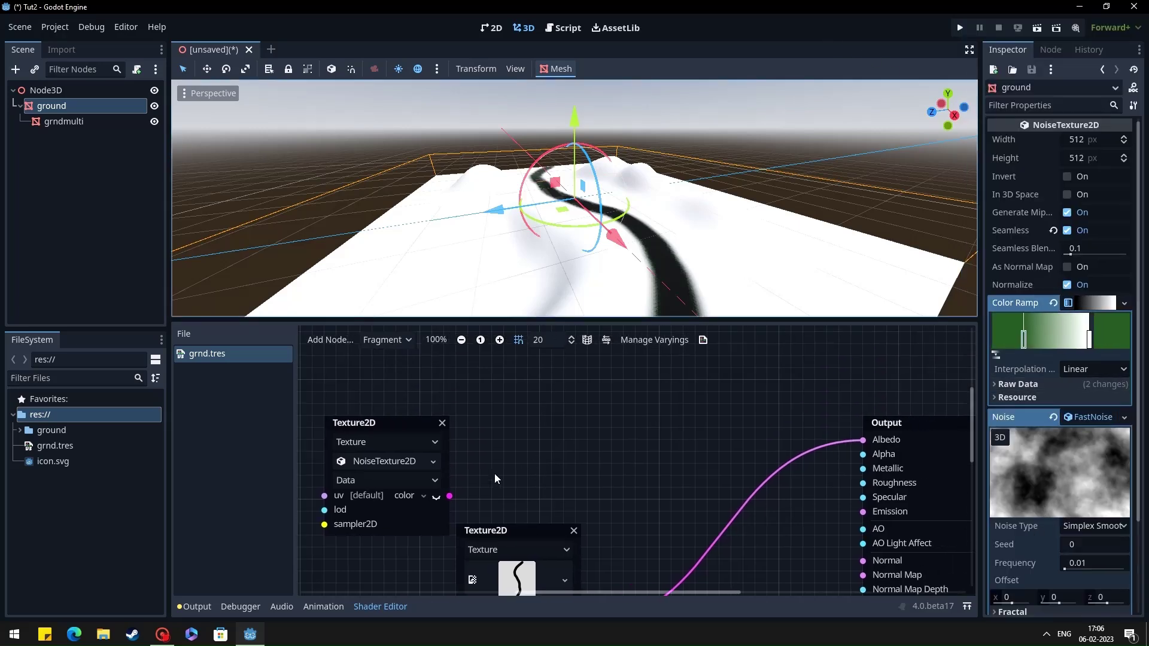
drag(449, 496, 858, 449)
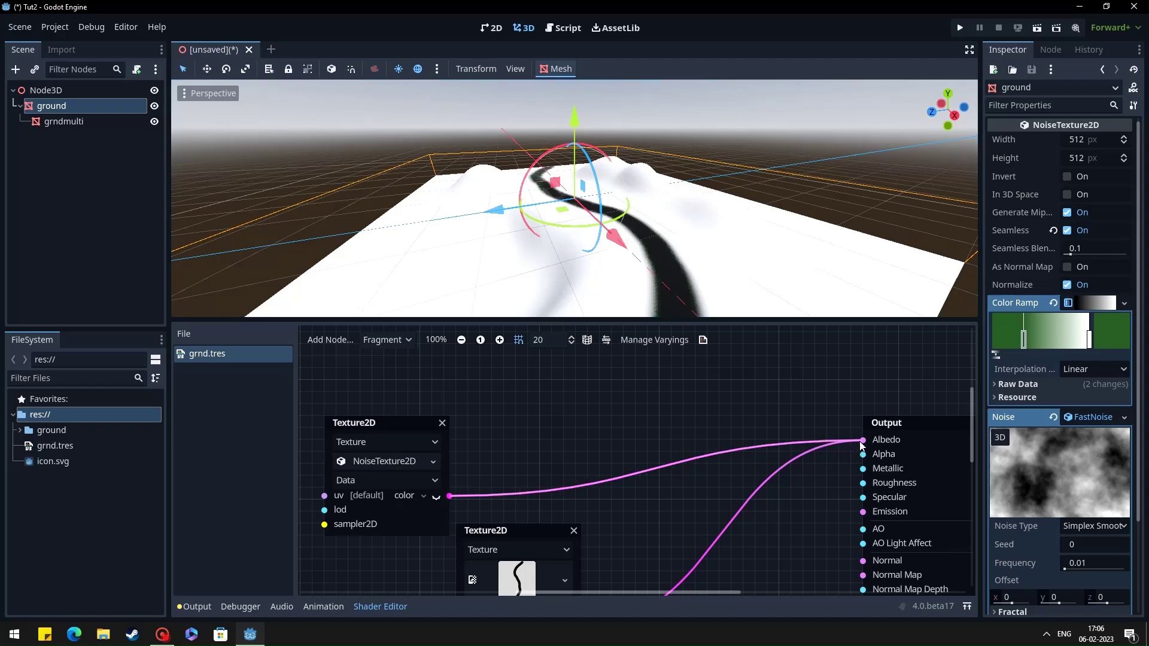
middle_drag(802, 231, 793, 260)
- Move the path texture node clear of the connection and duplicate the green noise Texture2D node
middle_drag(579, 393, 792, 382)
drag(627, 404, 515, 416)
middle_drag(516, 416, 456, 368)
drag(437, 374, 441, 532)
key(ctrl+d)
middle_drag(493, 537, 518, 435)
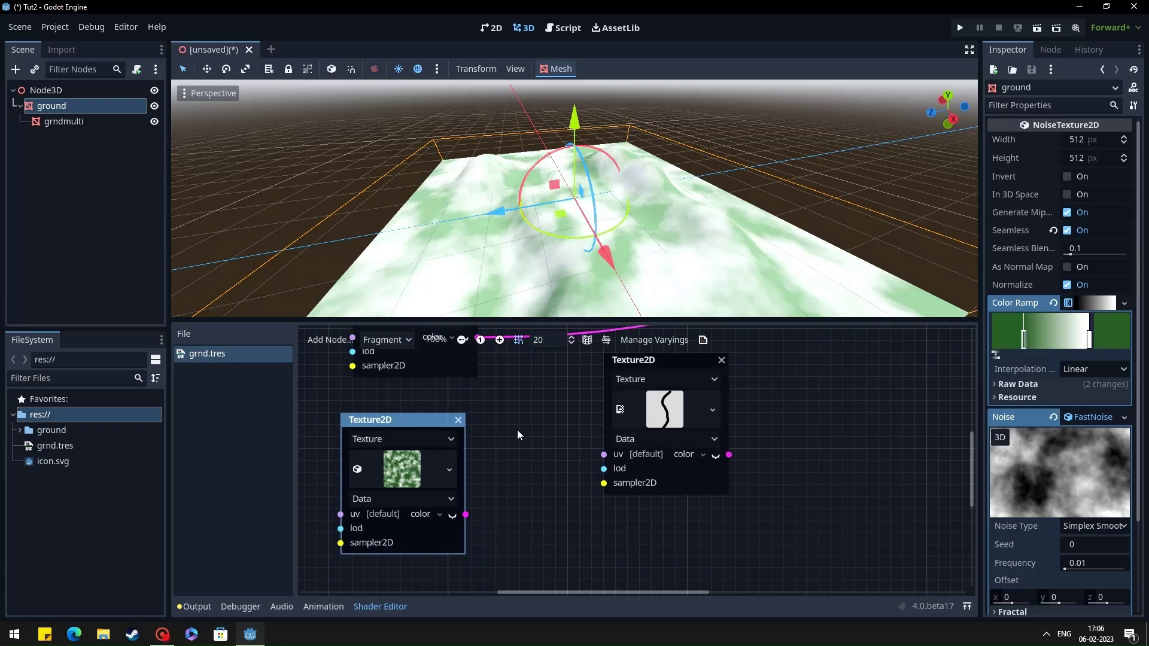
- Assign the duplicate a new NoiseTexture2D with FastNoiseLite noise, with As Normal Map and Seamless enabled
click(450, 468)
click(370, 462)
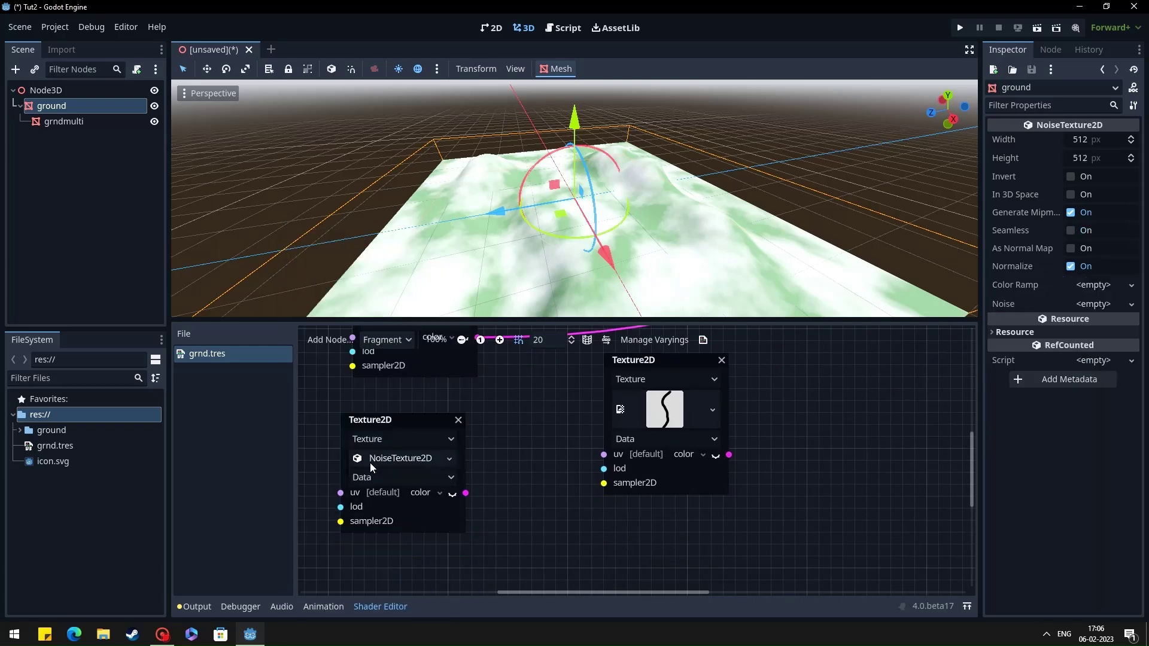
click(396, 461)
click(1131, 304)
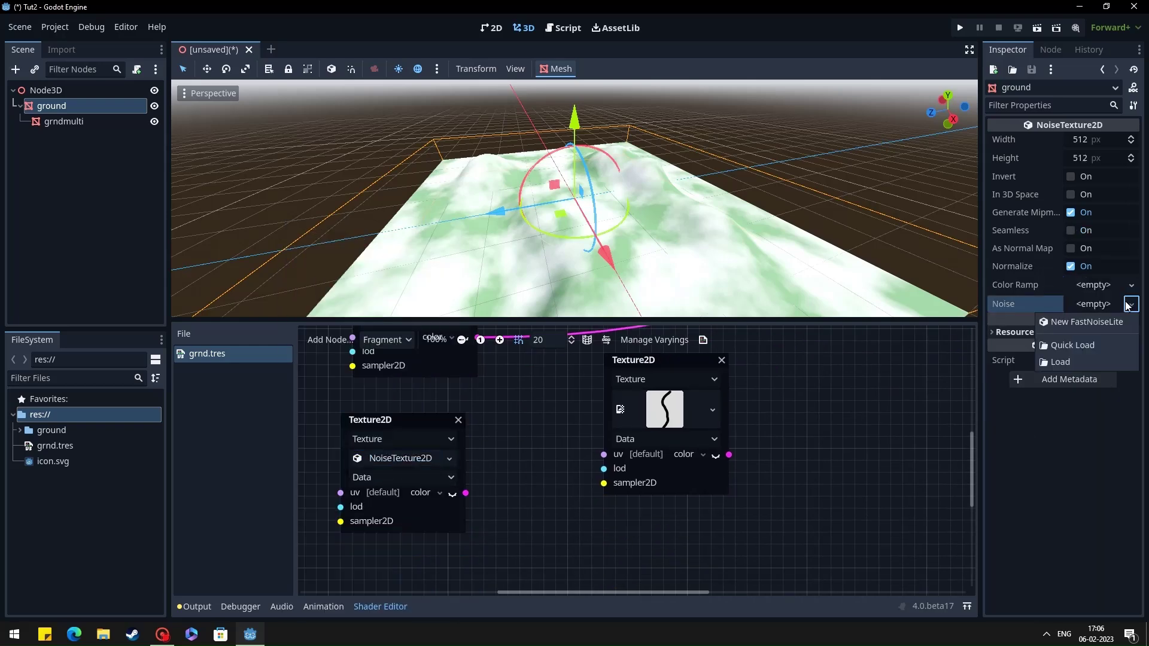
click(1114, 323)
click(1070, 248)
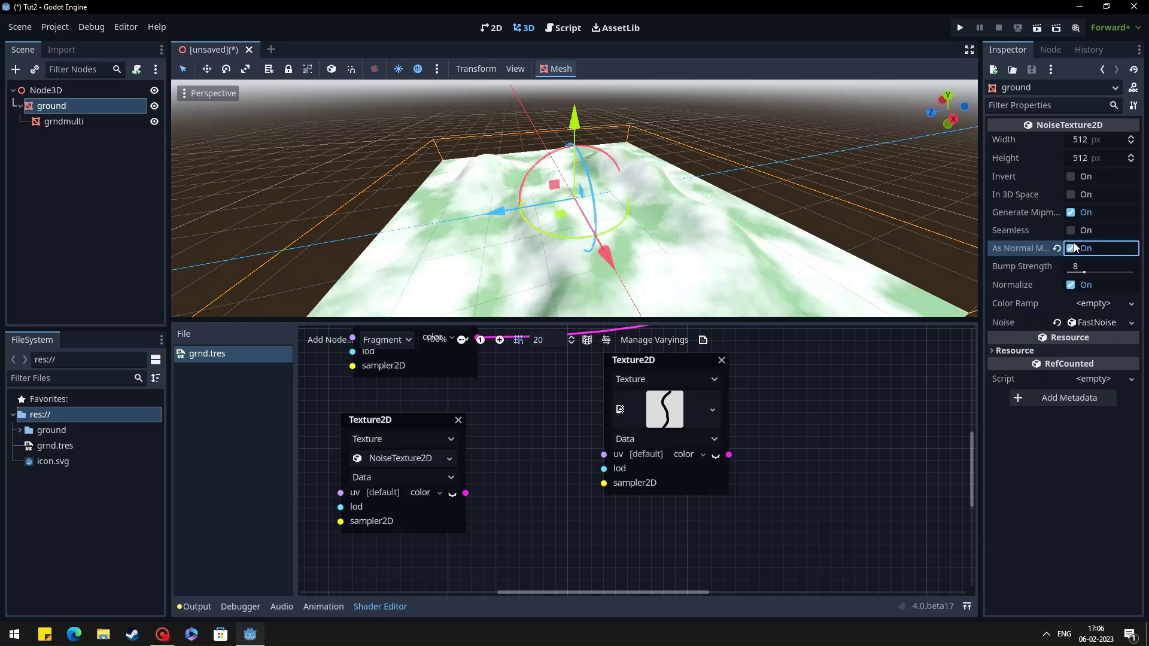
click(1070, 230)
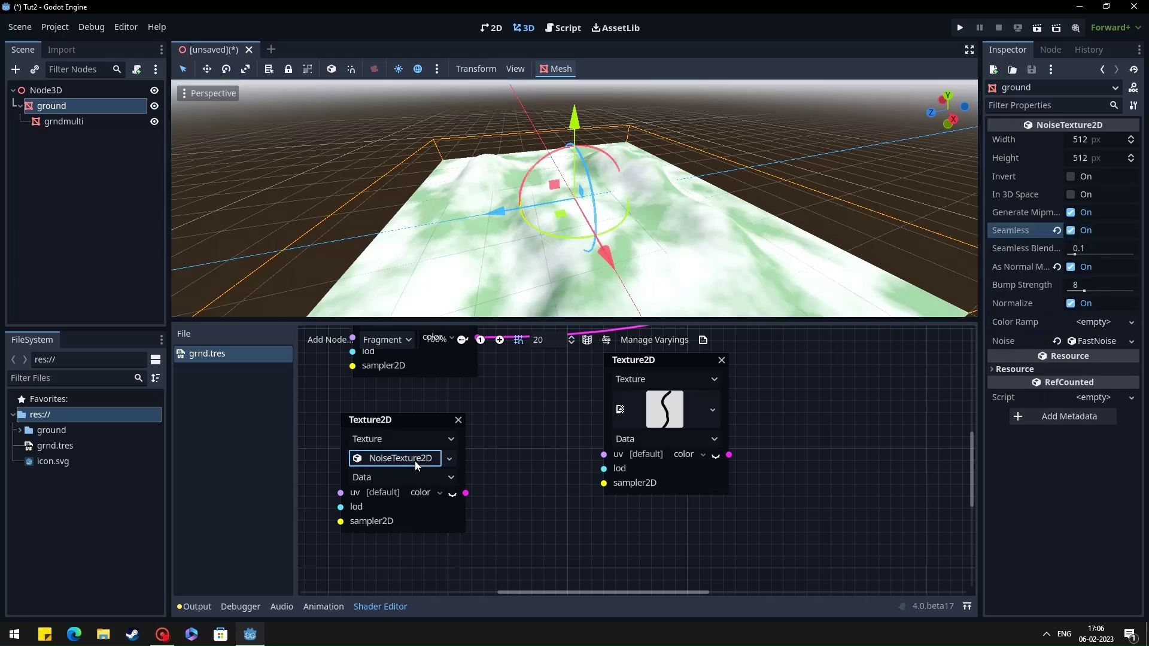
- Set the new noise texture's type to Normal Map, move it near the Output node and connect its color to Normal Map
click(412, 477)
click(403, 528)
middle_drag(554, 550, 520, 493)
drag(377, 423, 801, 398)
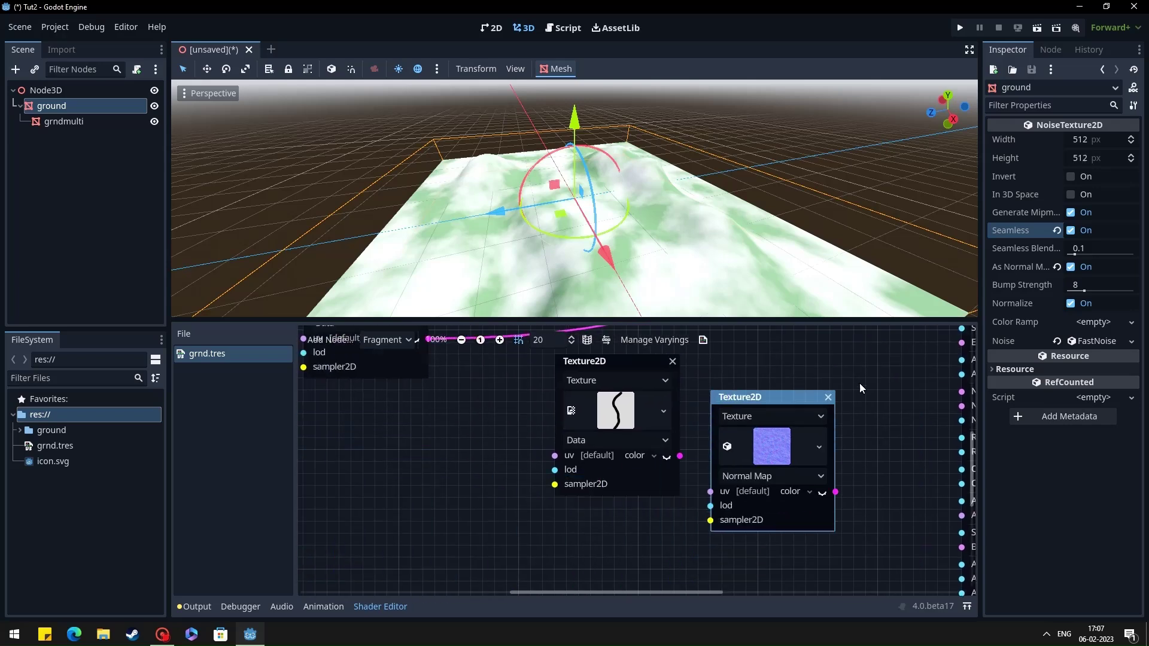
middle_drag(859, 382, 662, 458)
drag(621, 523, 746, 437)
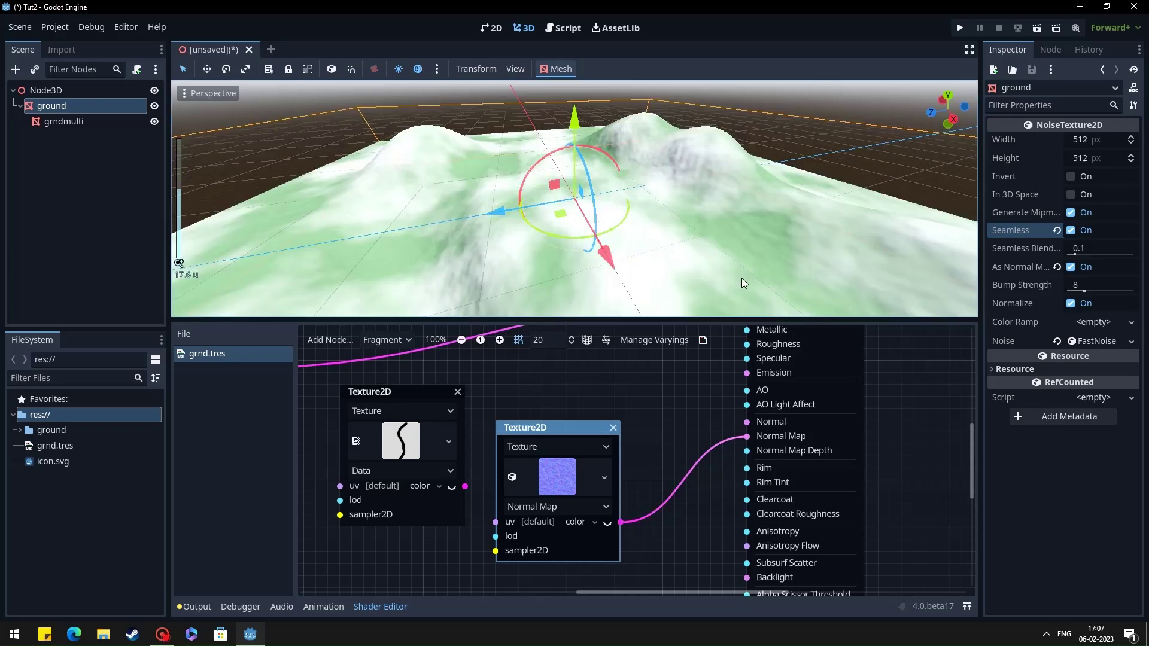
middle_drag(741, 277, 709, 255)
- Add a FloatConstant node wired to the Output node's Normal Map Depth and place it below the normal map texture
middle_drag(696, 565, 742, 530)
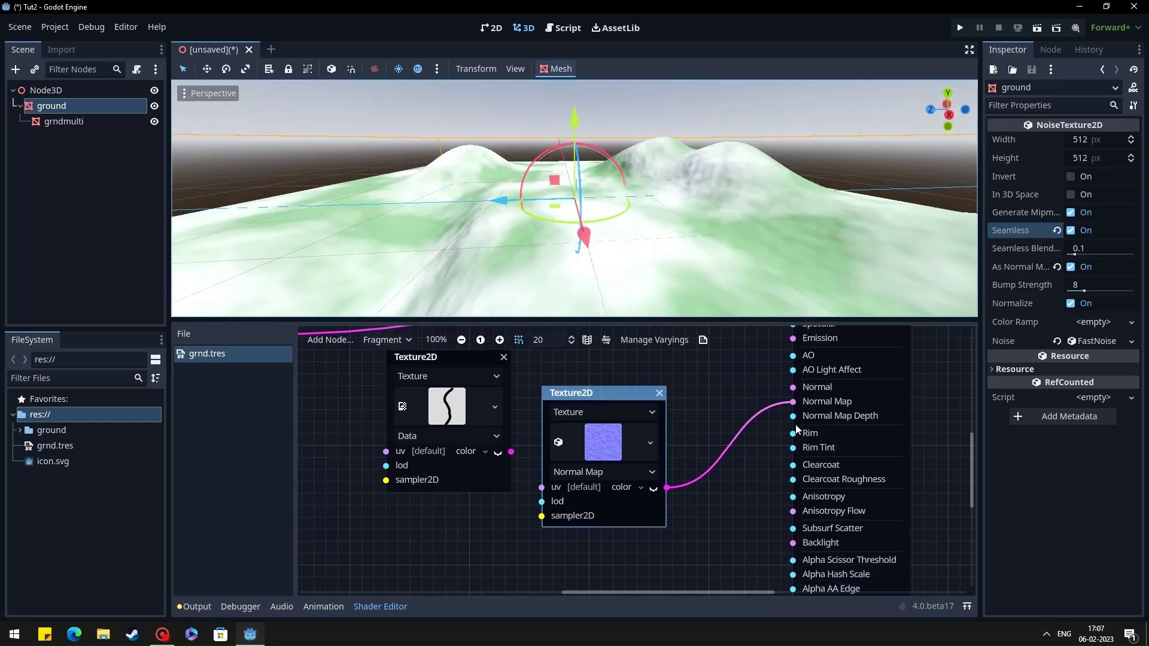
drag(792, 416, 703, 569)
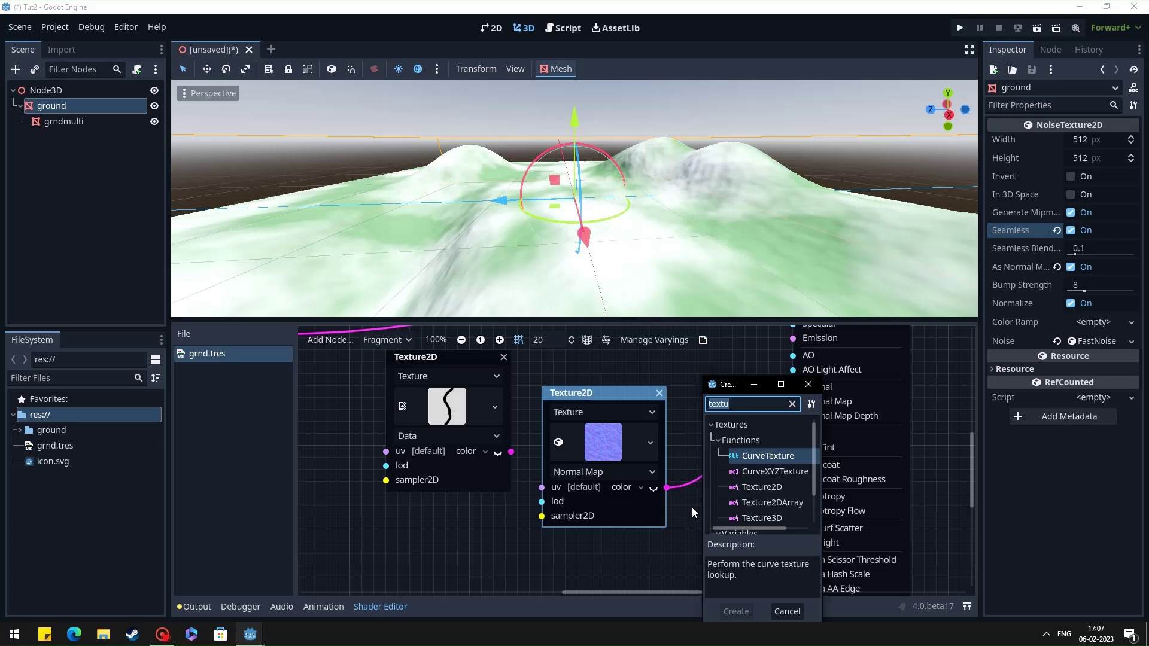
text(float)
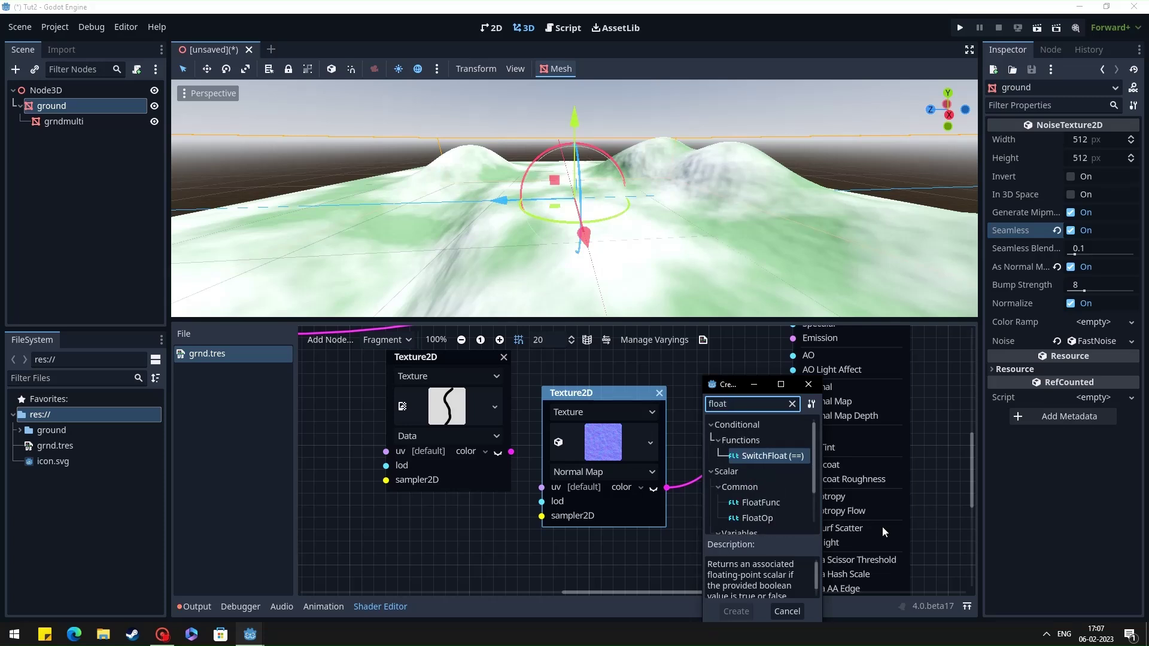
scroll(778, 490, down, 3)
double_click(778, 507)
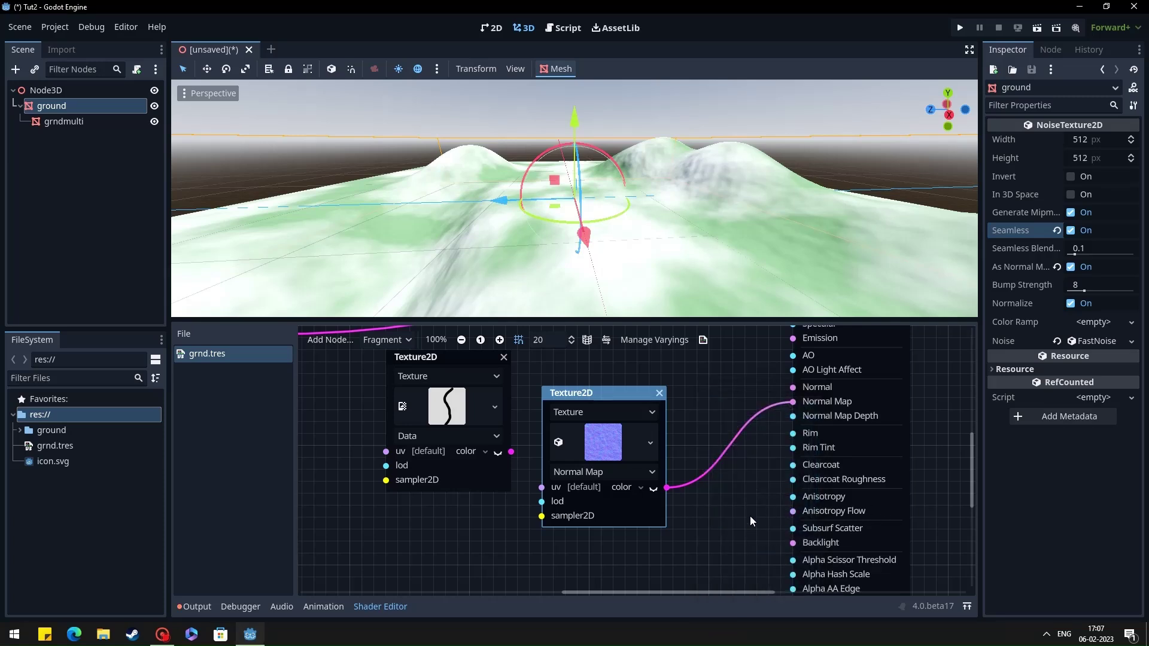
drag(750, 516, 640, 515)
- Try a normal map depth of 0.5 in the FloatConstant and set it to 1 instead
click(639, 533)
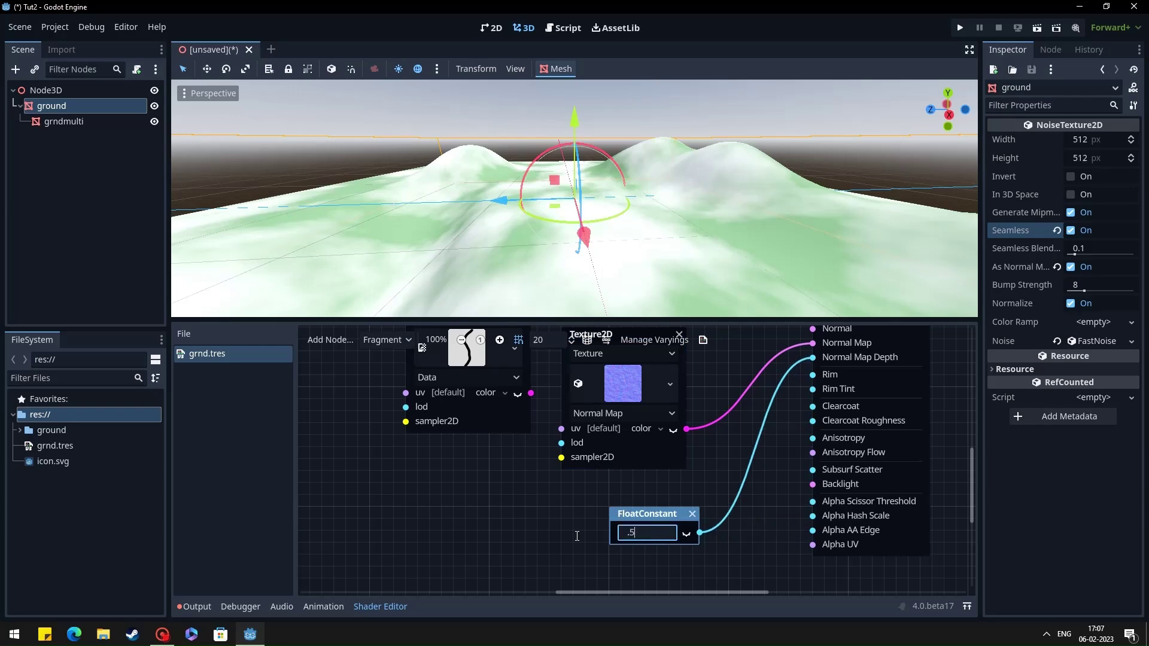
key(Return)
click(486, 541)
middle_drag(600, 268, 754, 250)
click(647, 532)
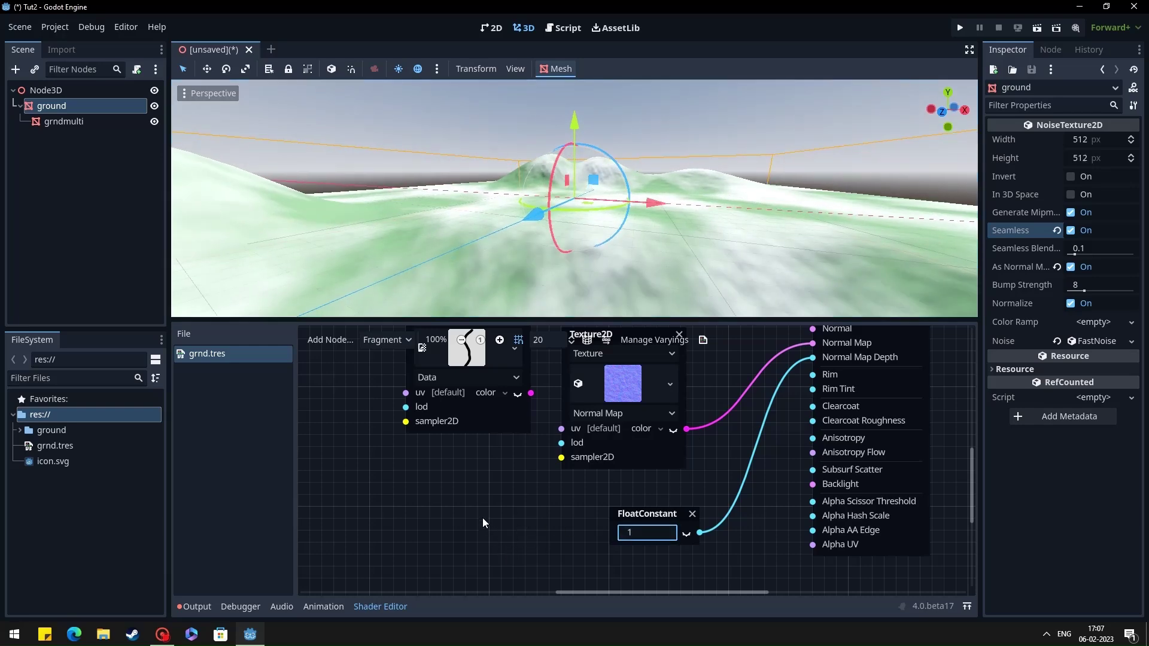
- Add a UVScaling function node in the free space below the green noise texture
ctrl+scroll(554, 522, down, 2)
right_click(461, 392)
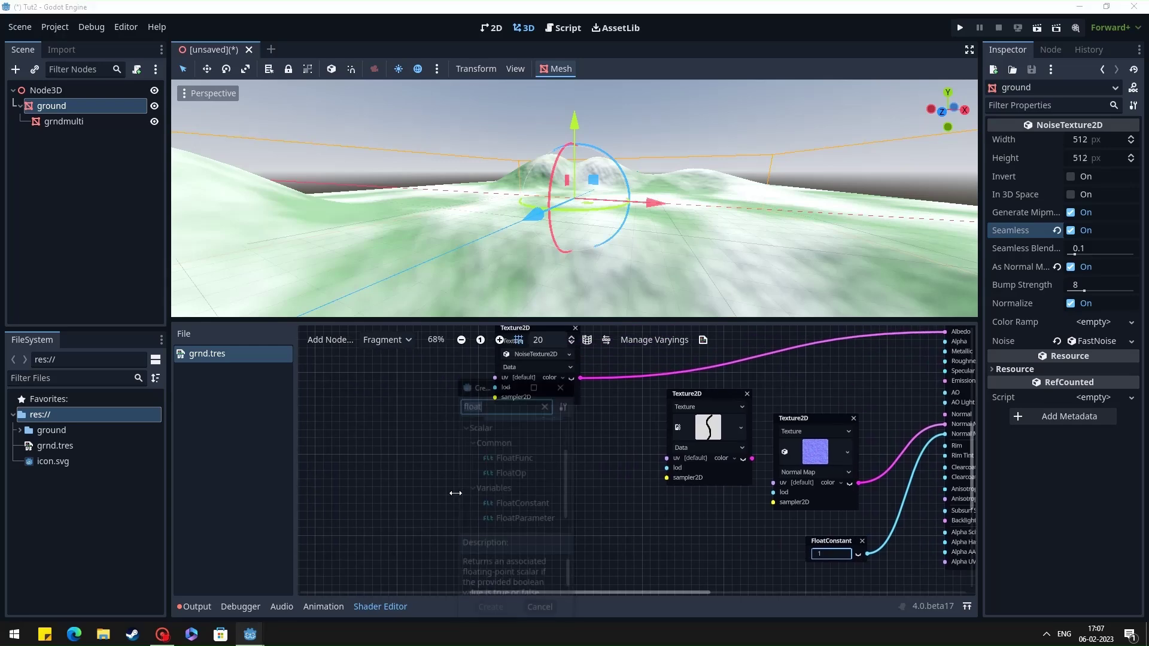
text(uv)
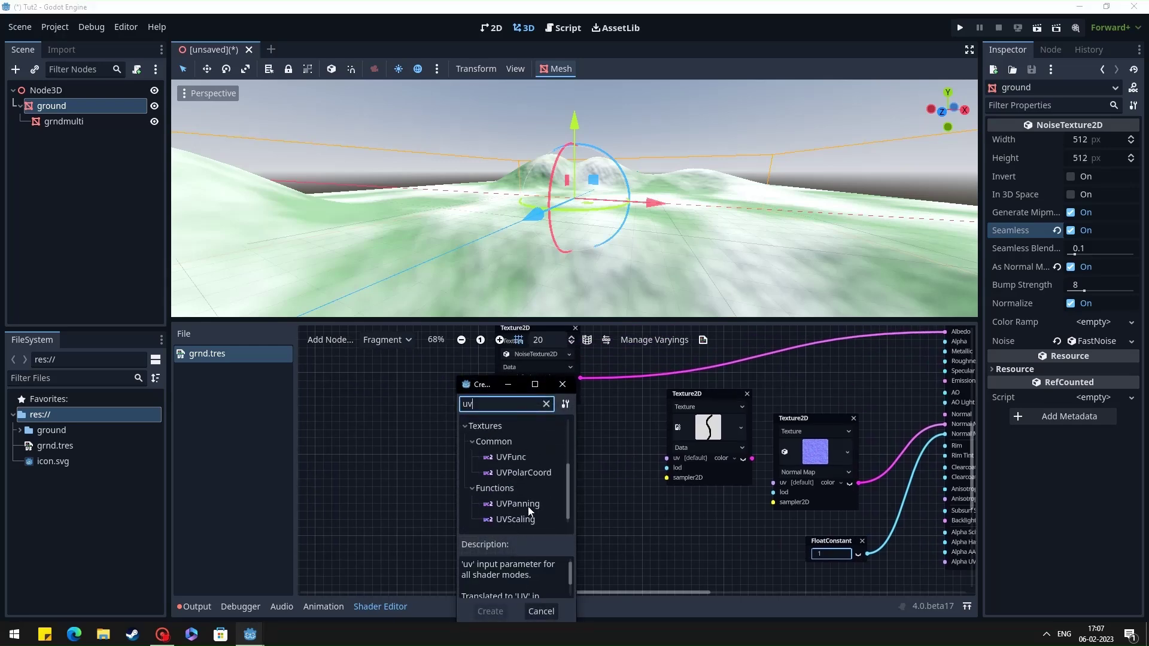
double_click(526, 521)
drag(510, 504, 531, 474)
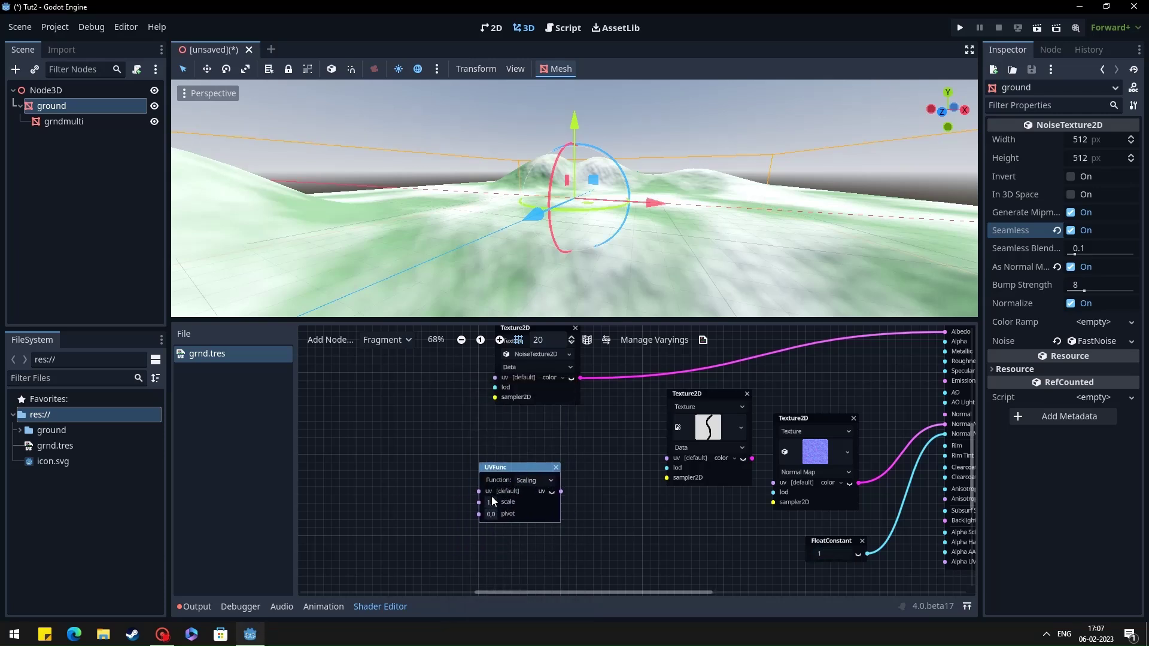
- Set the UVFunc node's scale to 4 in both x and y
click(490, 502)
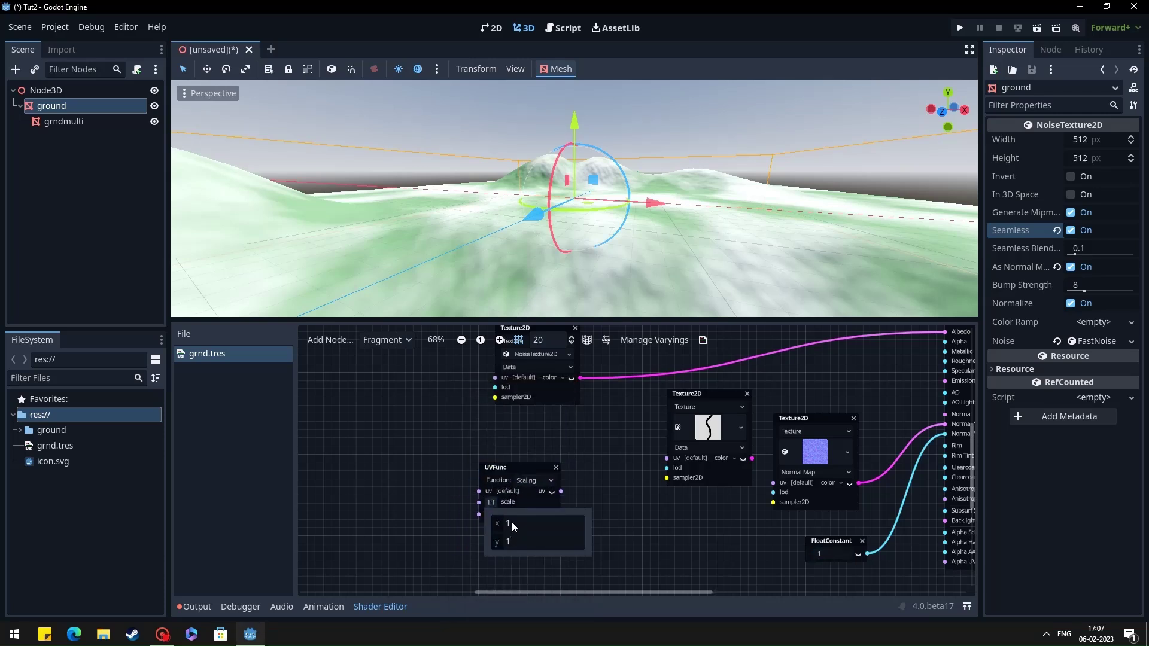
click(510, 522)
click(511, 524)
click(598, 497)
scroll(581, 543, up, 2)
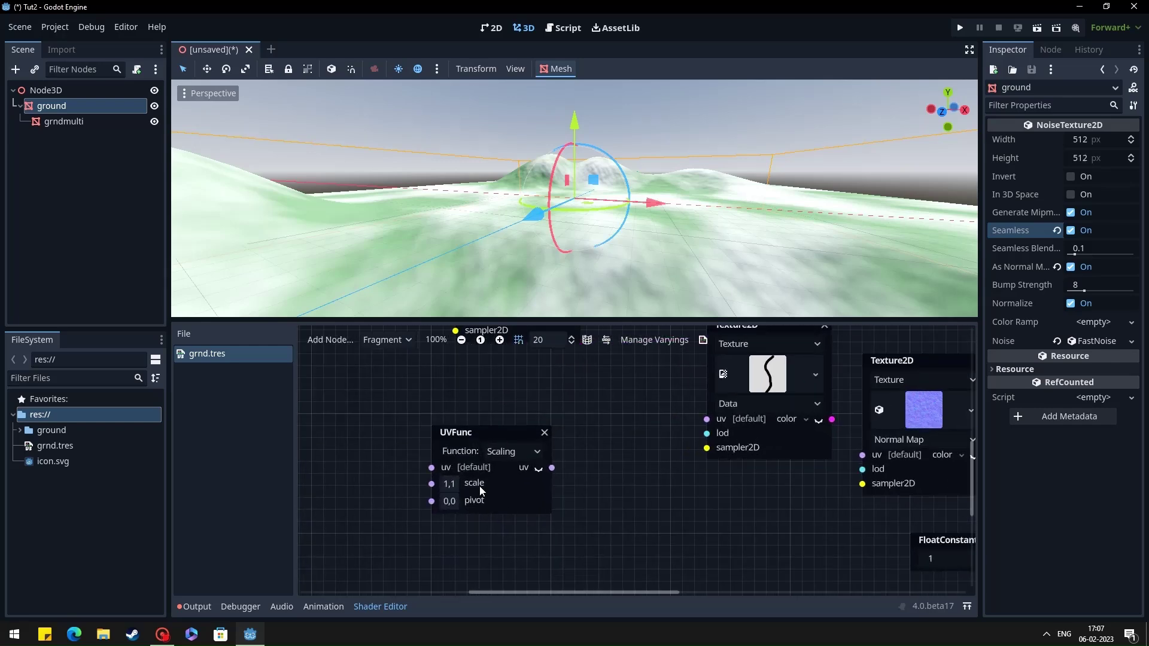
click(447, 486)
drag(463, 509, 469, 510)
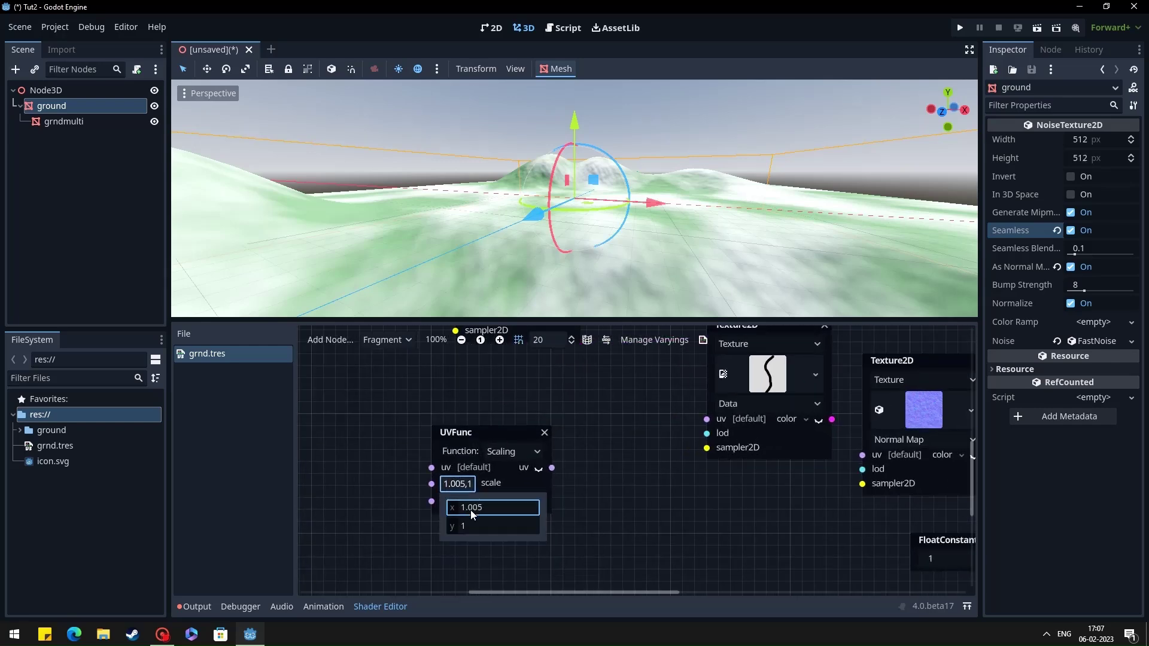
click(469, 511)
text(4)
key(Tab)
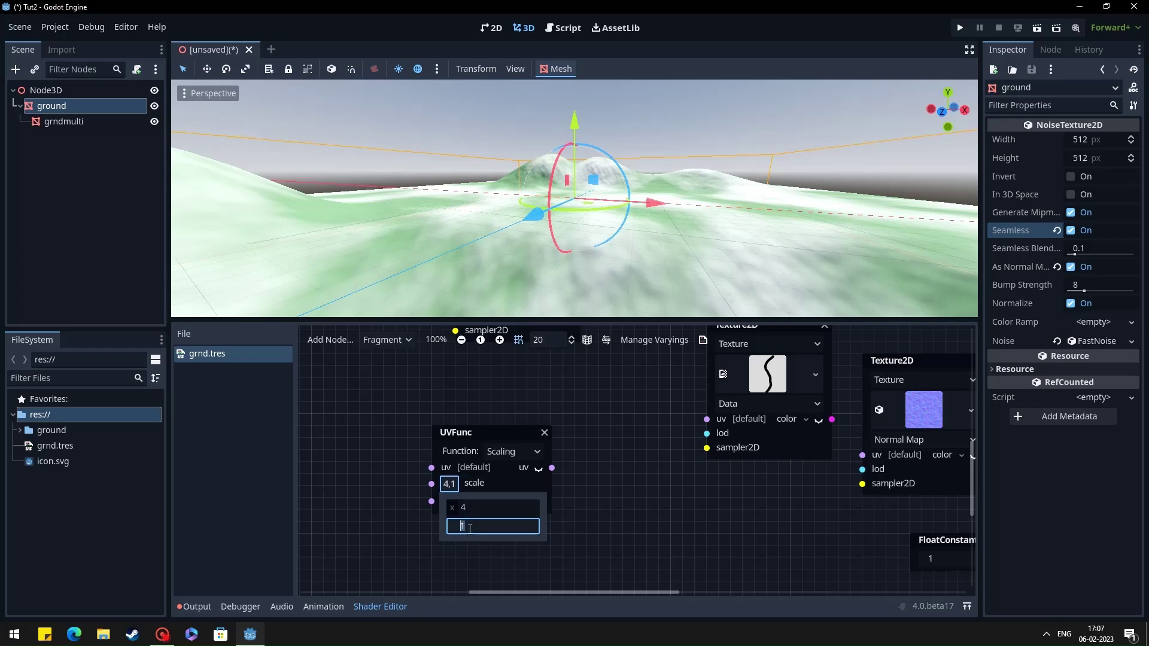
text(4)
click(645, 525)
- Connect the UVFunc output to the uv input of the normal map texture and inspect the terrain's surface
middle_drag(644, 530, 562, 531)
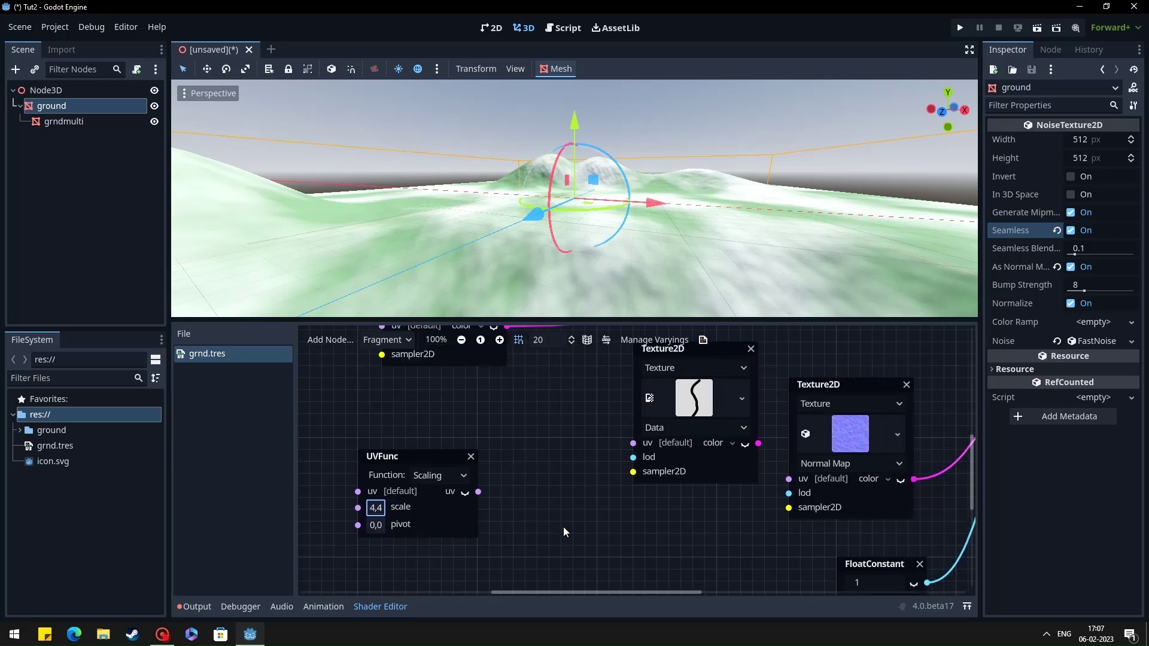
drag(478, 492, 788, 479)
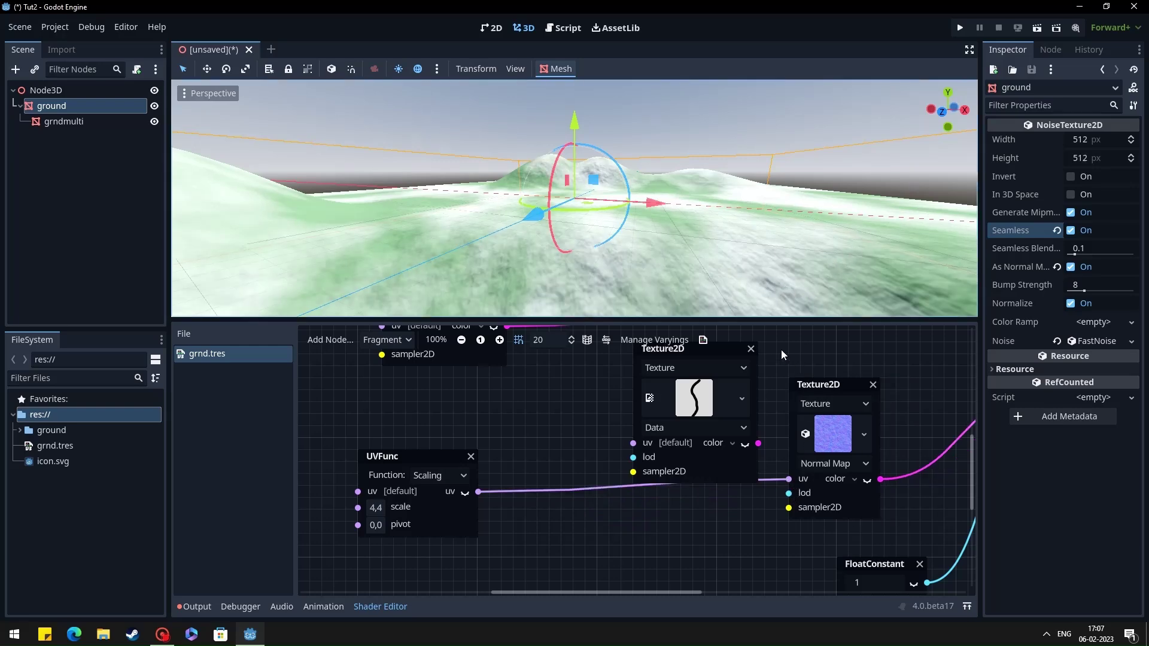
right_drag(832, 263, 673, 293)
middle_drag(541, 424, 287, 535)
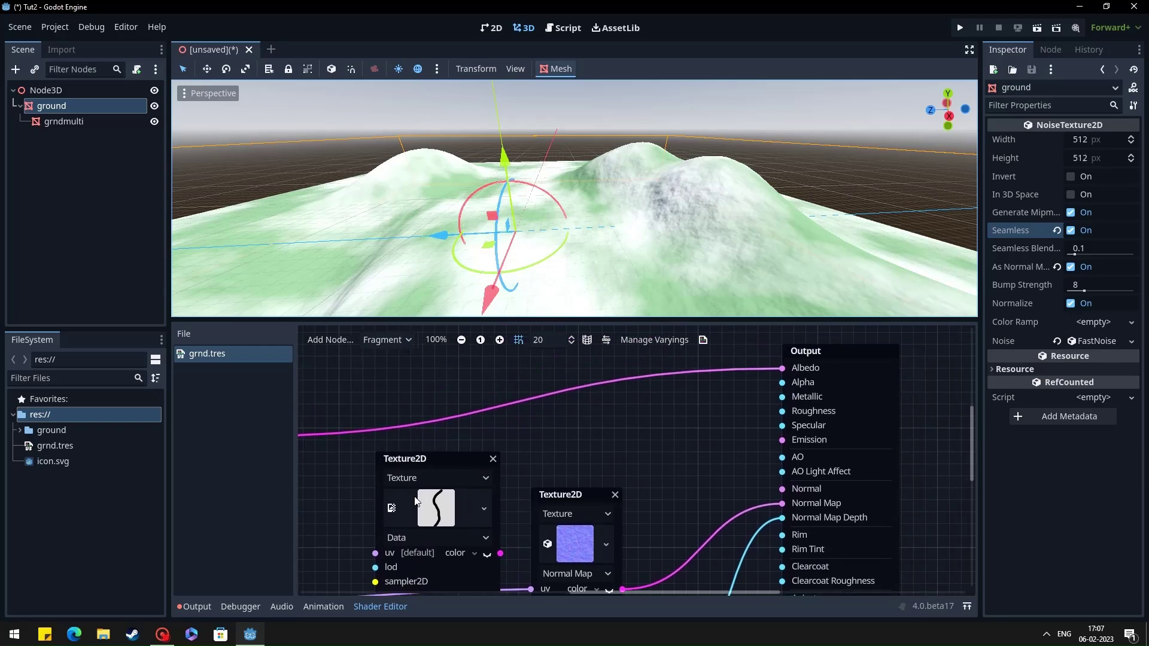
- Add a Vector3 Mix node fed by the green noise texture's color, between the textures and the Output node
drag(451, 463, 366, 468)
middle_drag(468, 444, 621, 470)
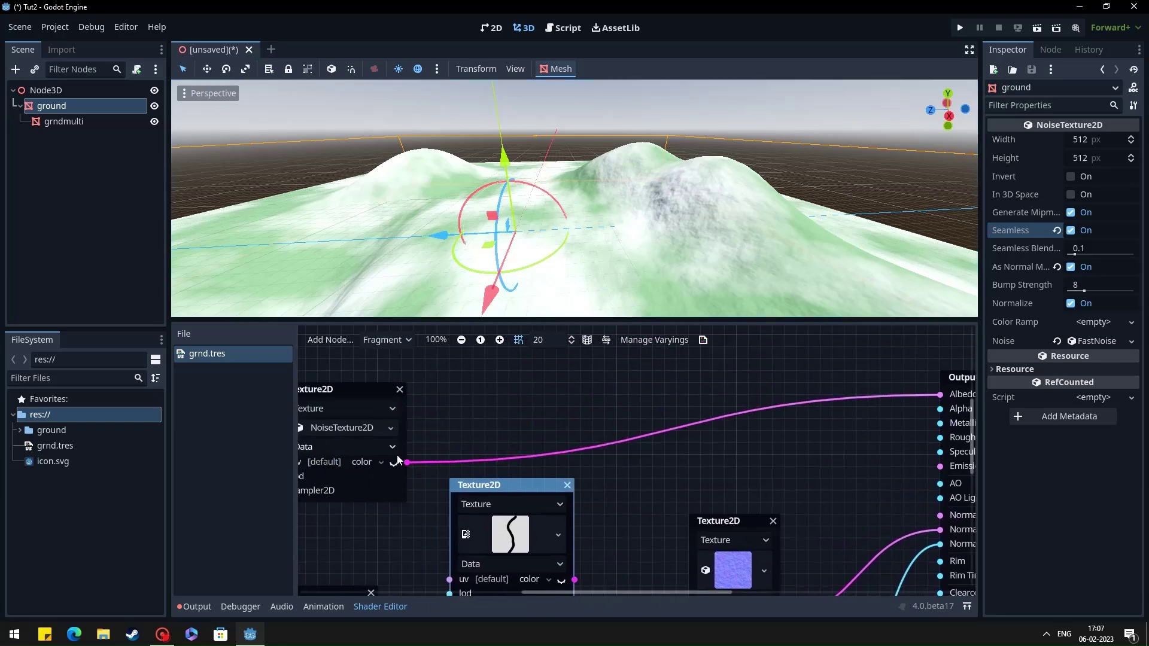
drag(407, 462, 634, 412)
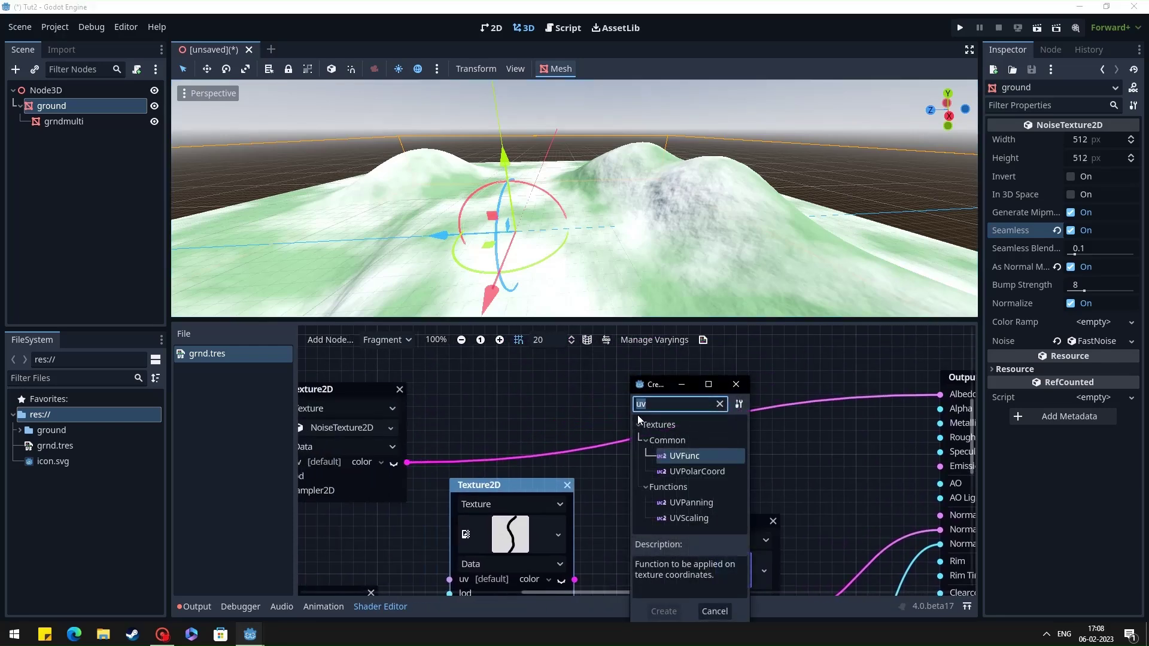
text(mix)
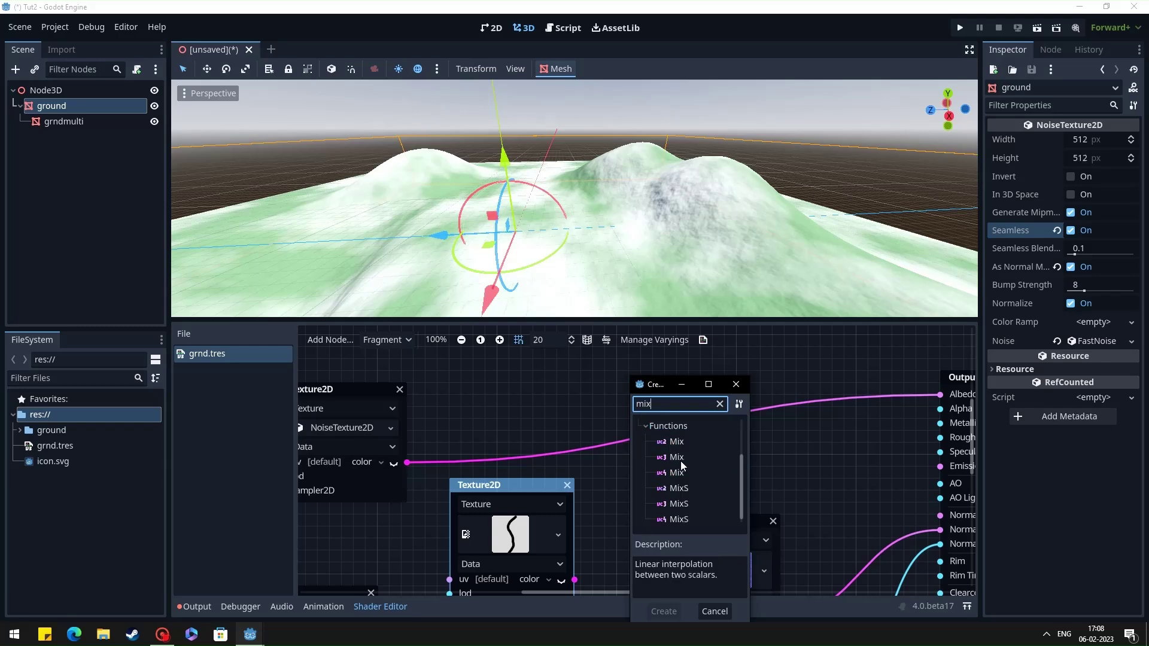
double_click(676, 457)
click(705, 410)
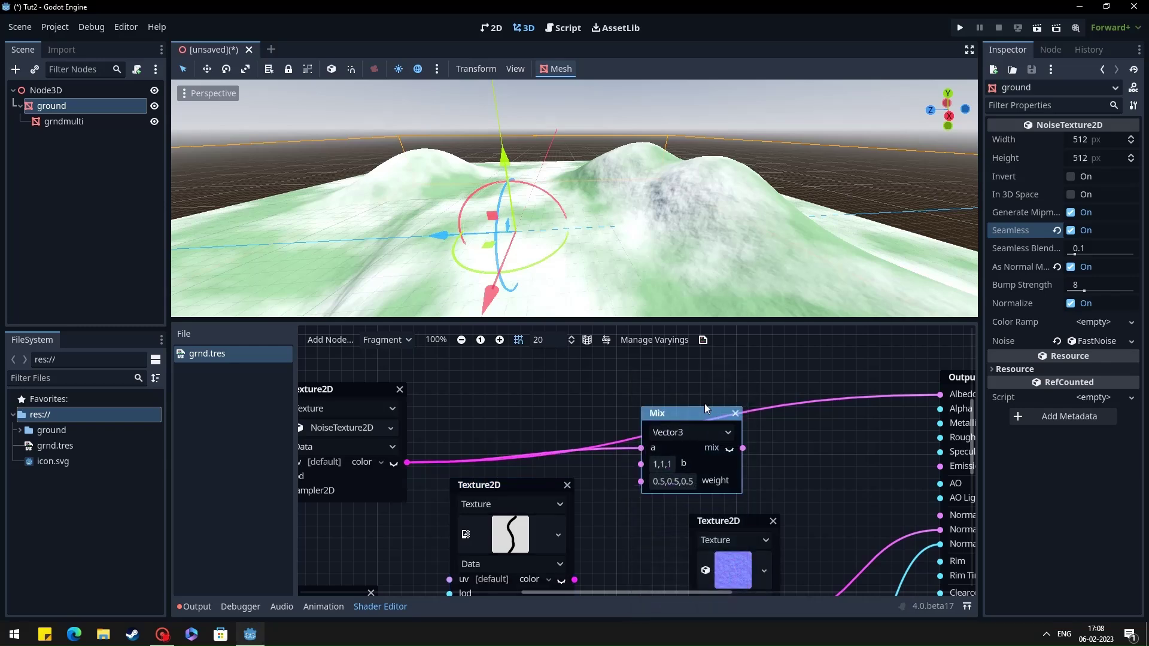
drag(705, 409, 753, 374)
- Wire the Mix node with the path mask as weight, its result to Albedo and the noise color on input b
drag(575, 579, 693, 446)
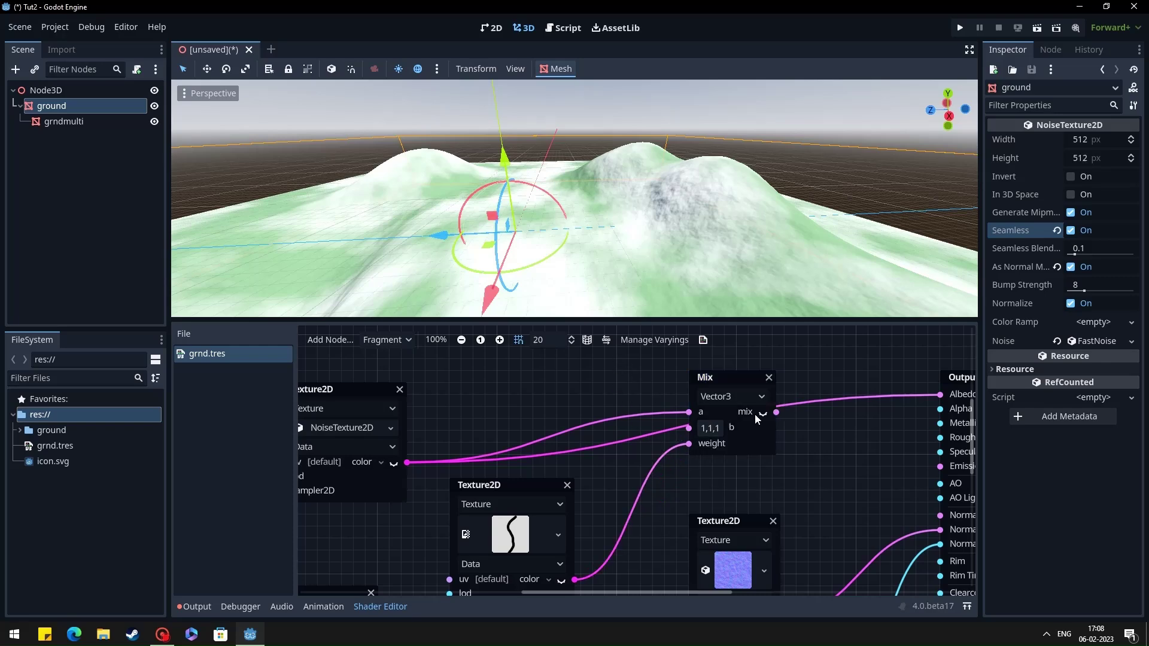
drag(776, 413, 940, 395)
middle_drag(701, 195, 739, 234)
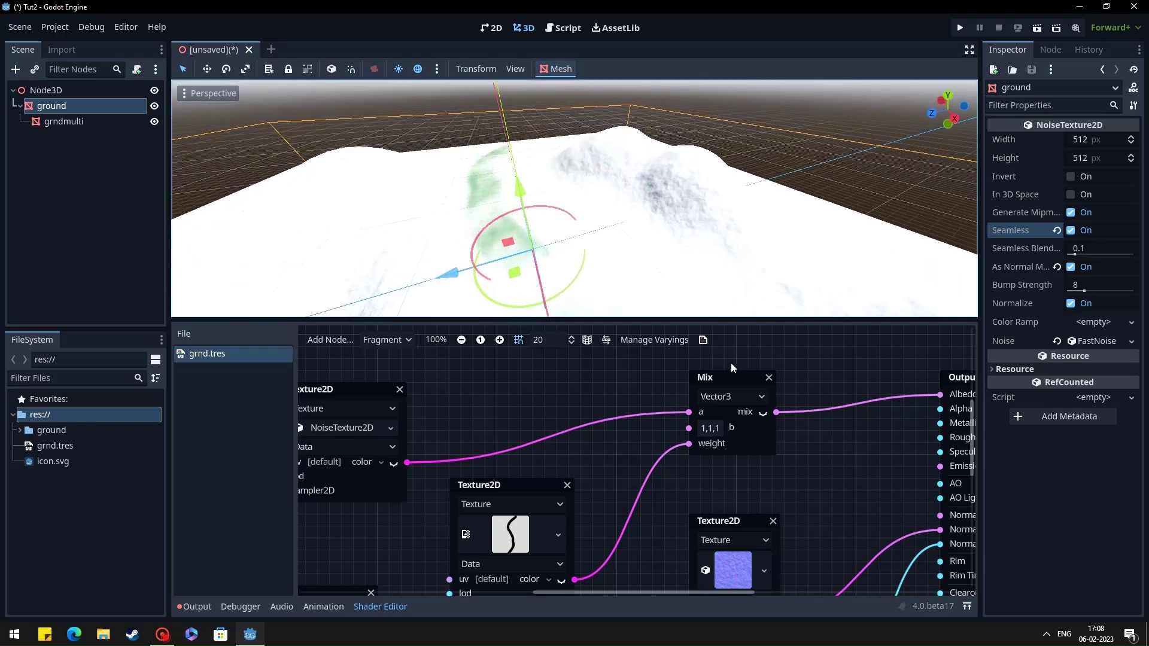
drag(688, 412, 688, 431)
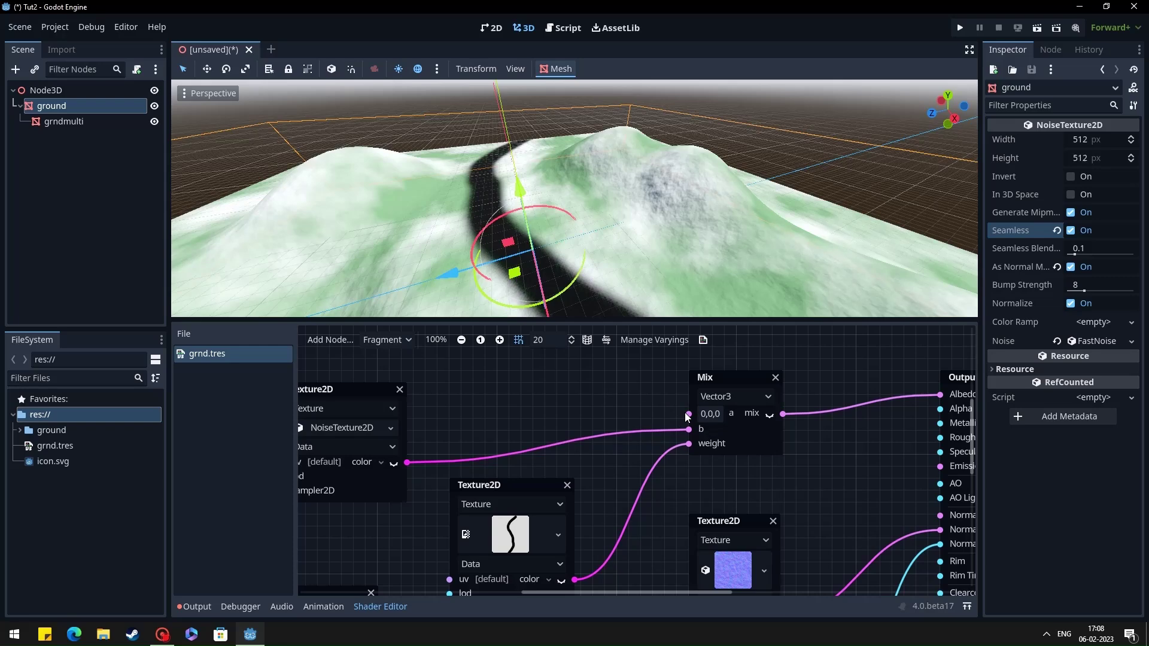
- Feed the Mix node's a input from a new ColorConstant and set its color to brown 846430
drag(688, 413, 586, 381)
text(co)
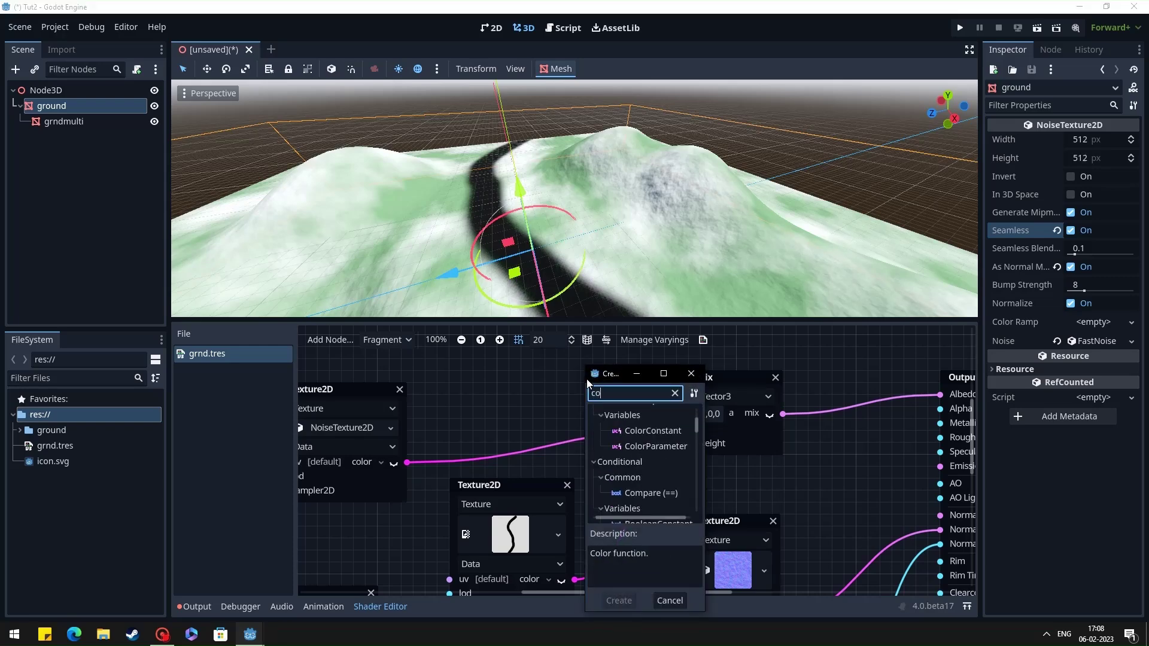
text(lor)
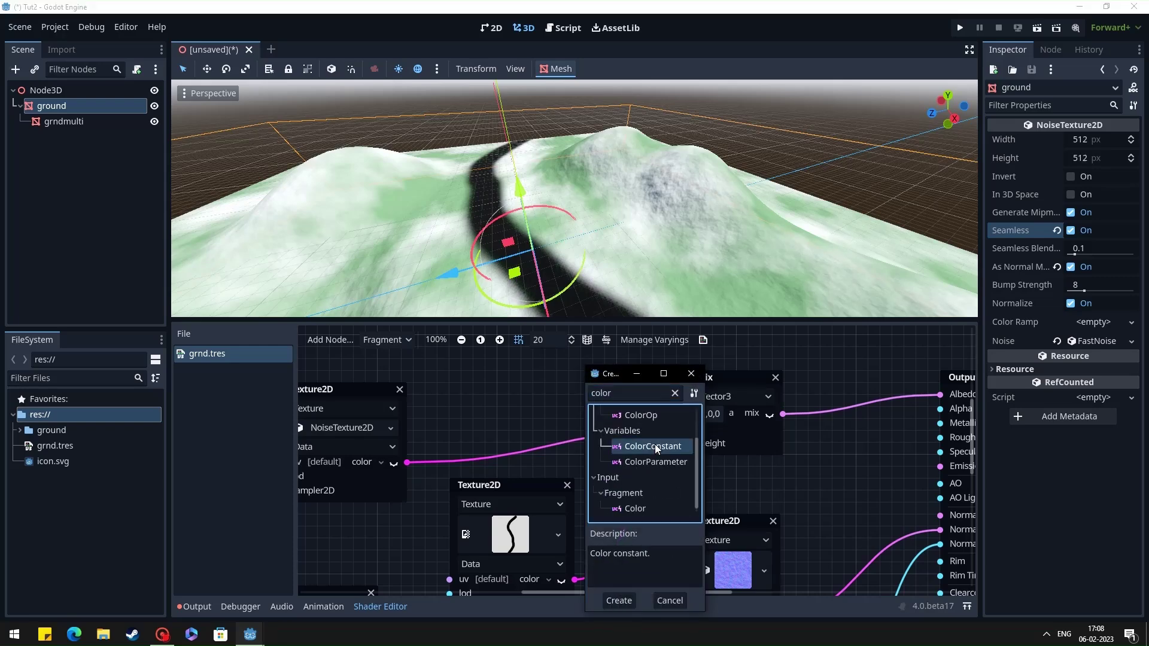
double_click(655, 446)
click(621, 407)
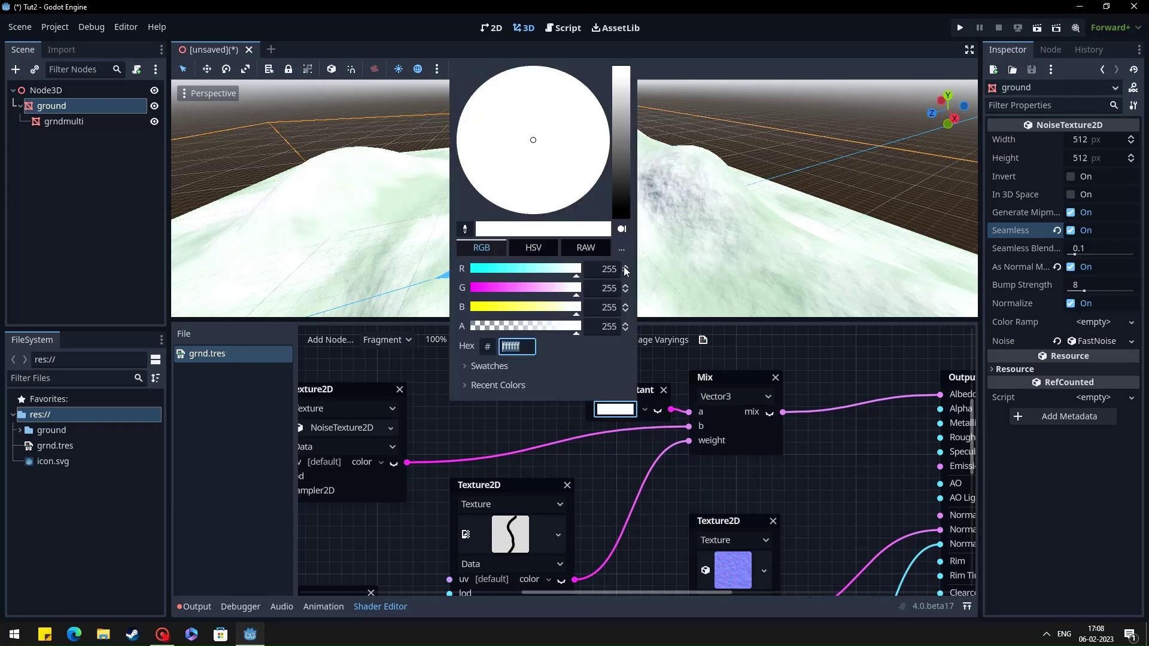
drag(620, 176, 547, 170)
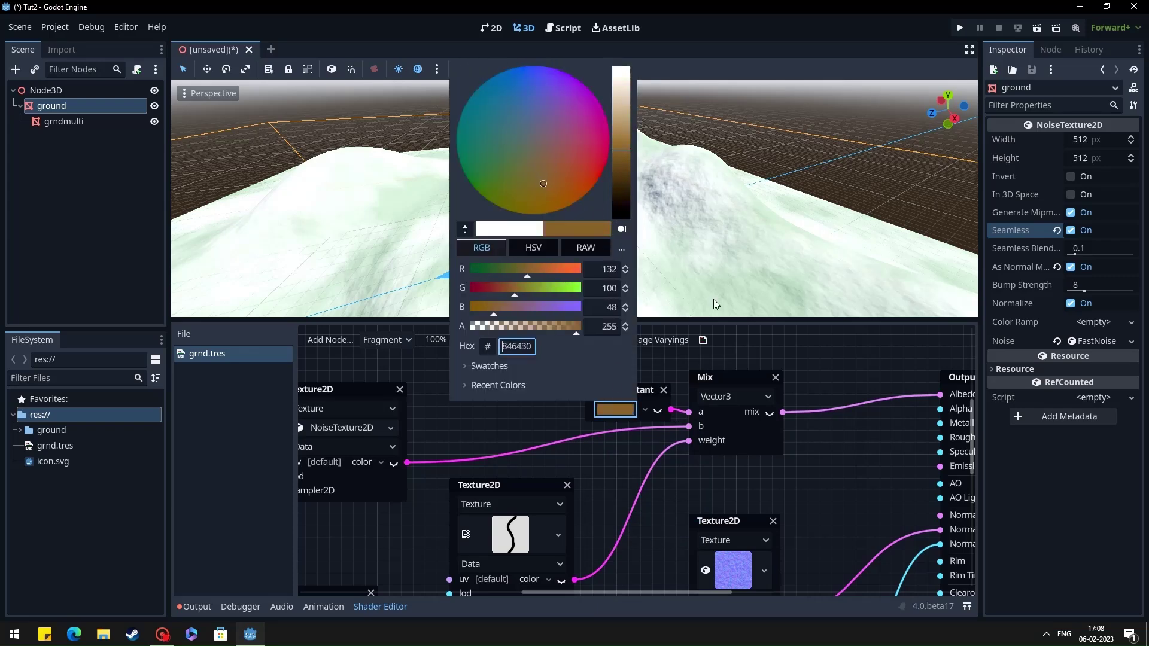
click(760, 357)
- Try brown 824917 for the path's ColorConstant and settle on a slightly less saturated reddish brown
scroll(637, 213, up, 8)
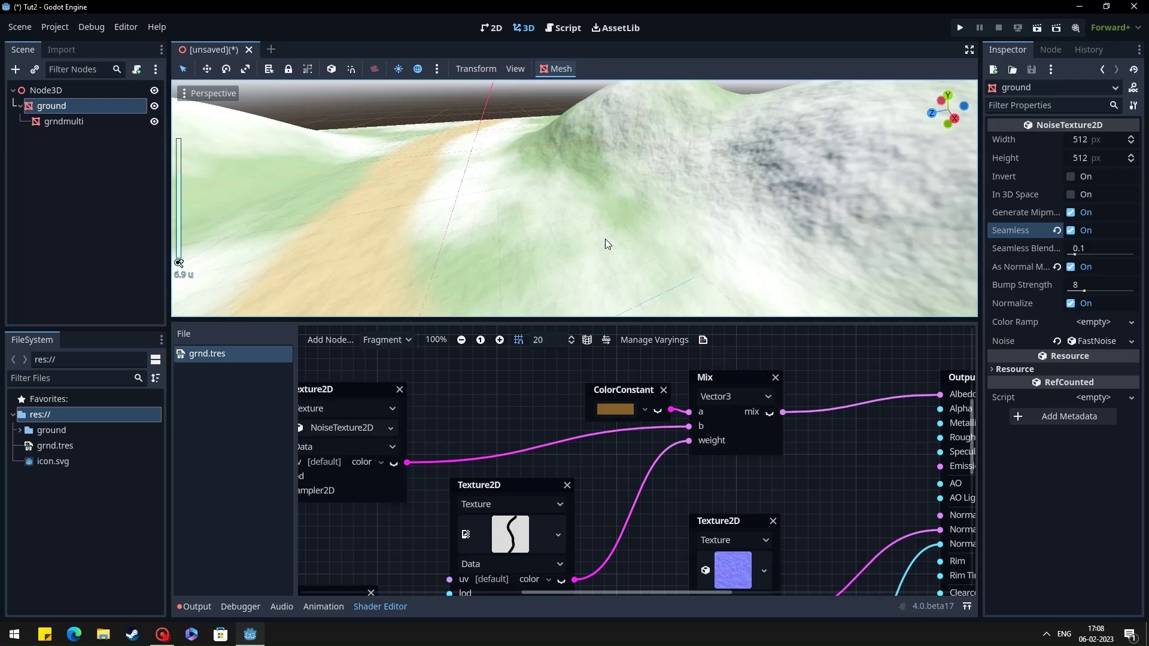
middle_drag(605, 238, 481, 174)
scroll(634, 249, down, 8)
scroll(573, 198, down, 5)
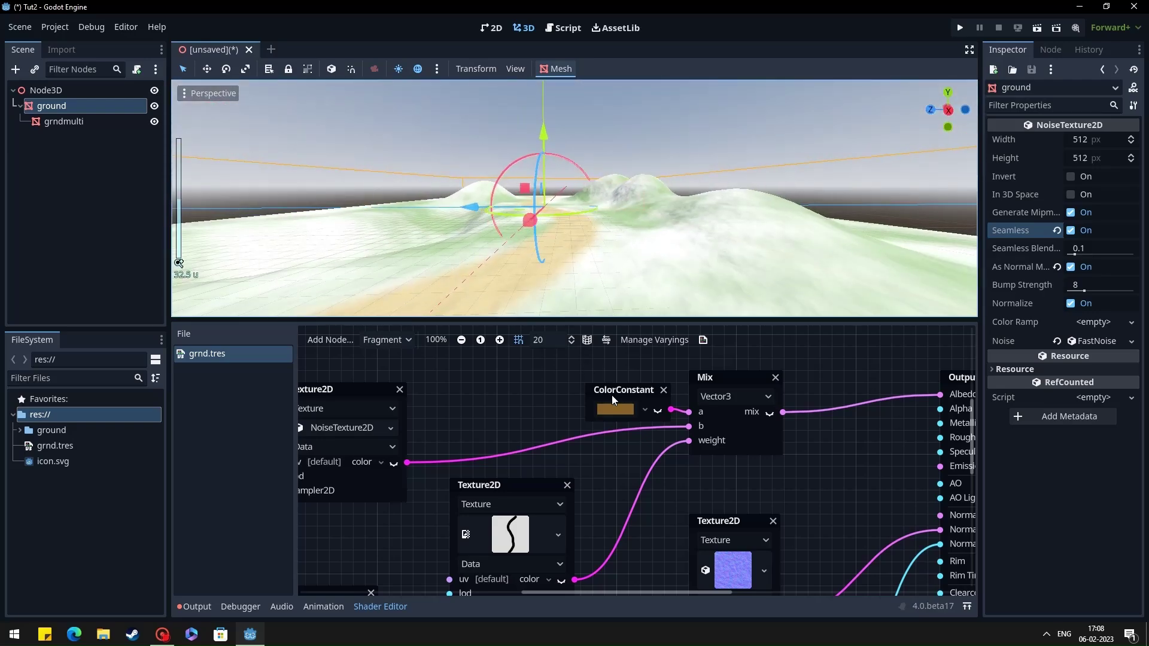
click(614, 409)
drag(619, 163, 619, 161)
click(565, 182)
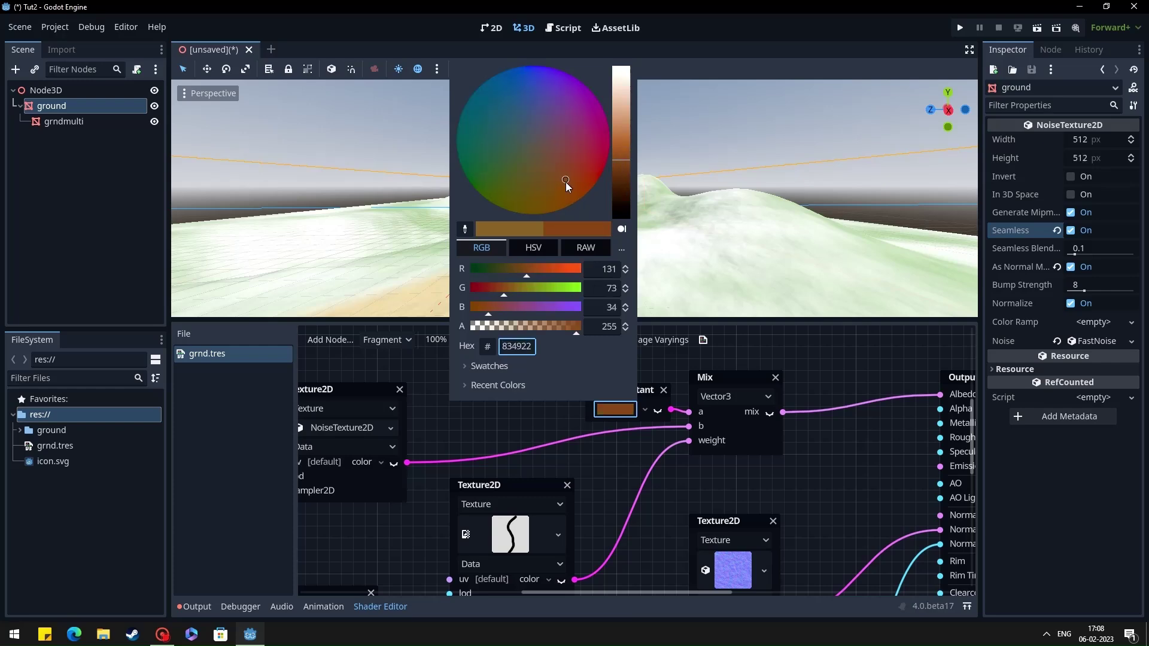
click(564, 193)
click(808, 346)
middle_drag(755, 208, 711, 363)
click(616, 410)
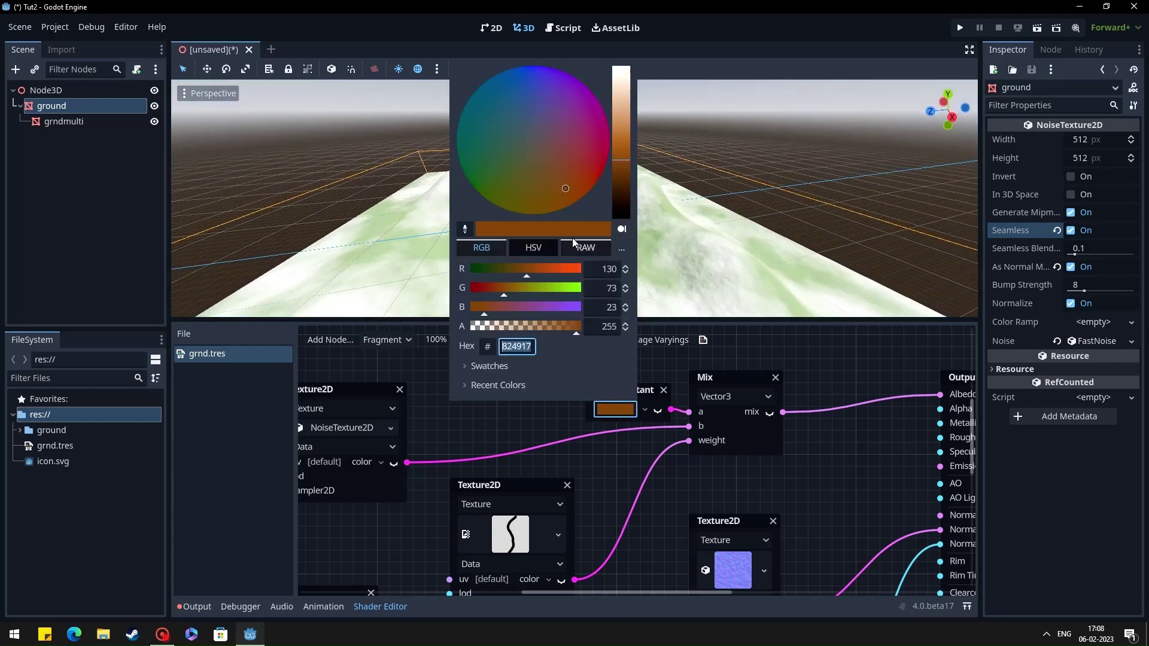
click(554, 174)
click(852, 371)
- Enlarge the 3D viewport above the shader graph and inspect the brown path from close up and from afar
mouse_move(863, 218)
middle_down()
mouse_move(815, 244)
mouse_move(860, 207)
middle_up()
right_drag(860, 206, 805, 281)
middle_drag(863, 281, 859, 230)
key(w)
right_drag(811, 256, 811, 256)
scroll(856, 457, down, 2)
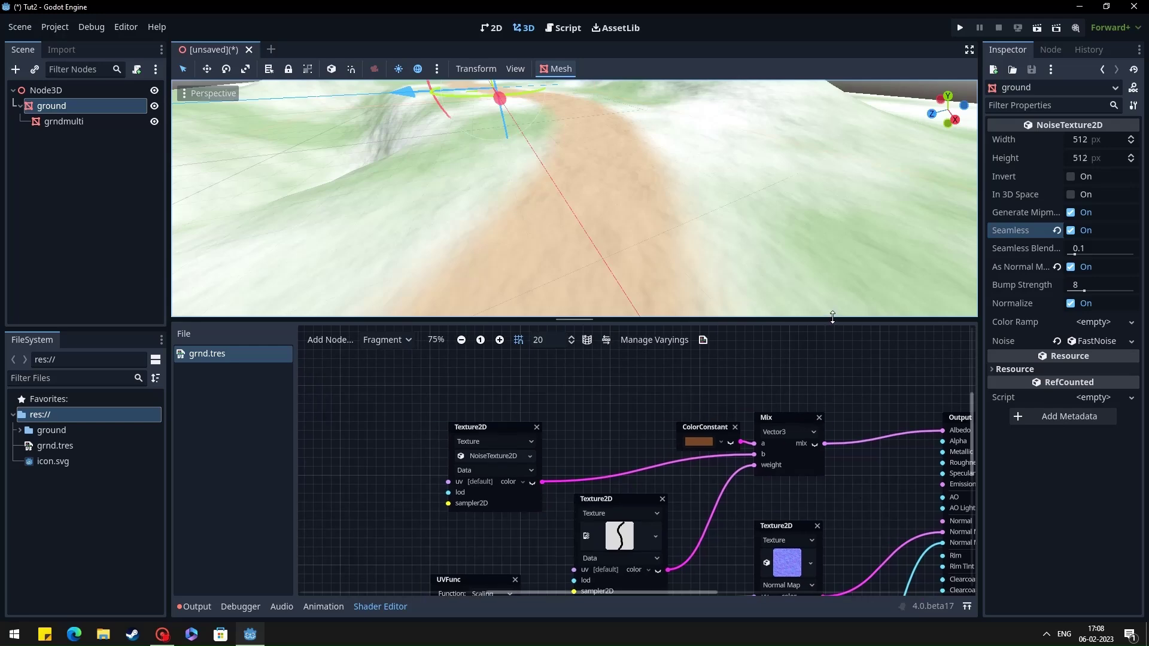
drag(831, 320, 849, 409)
right_drag(823, 321, 801, 287)
key(s)
right_drag(569, 319, 569, 319)
key(w)
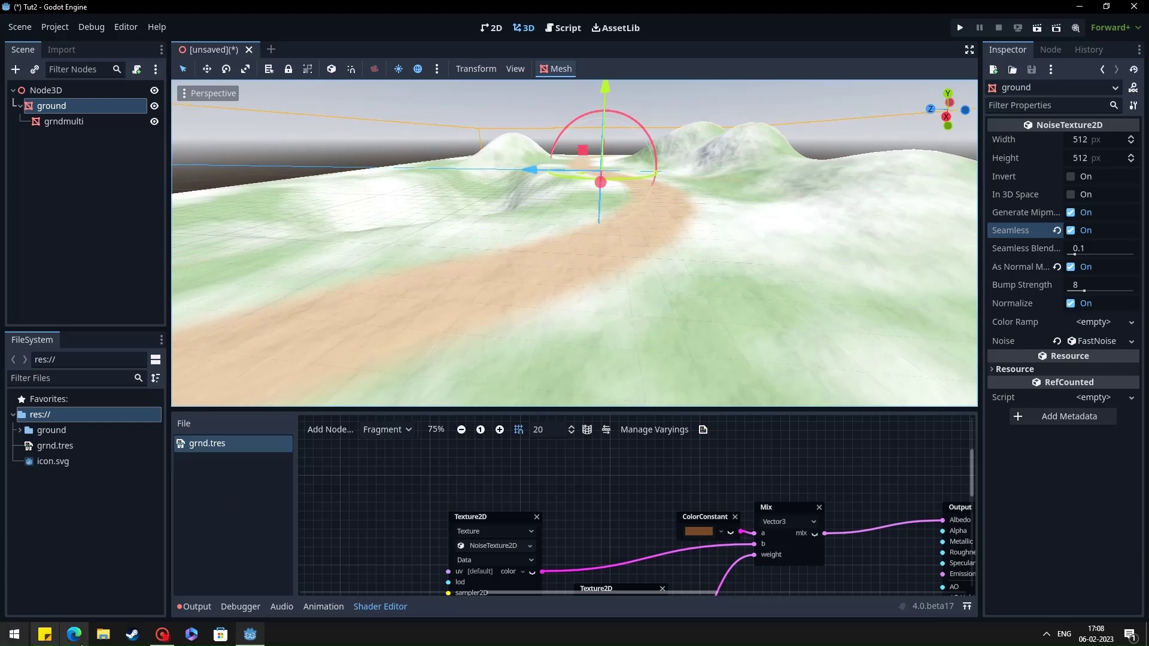
- Switch to File Explorer and copy grass22.png from the 3D WORKS > GODOT > TEXTURES folder on drive D
click(103, 634)
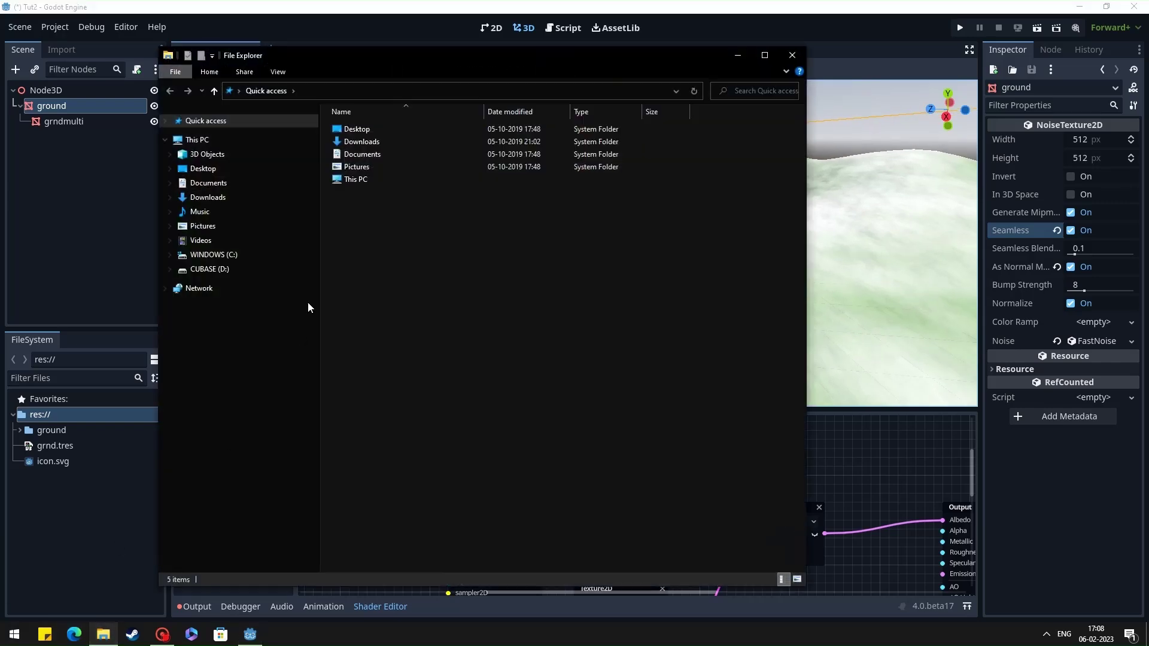
click(242, 271)
click(359, 130)
double_click(358, 131)
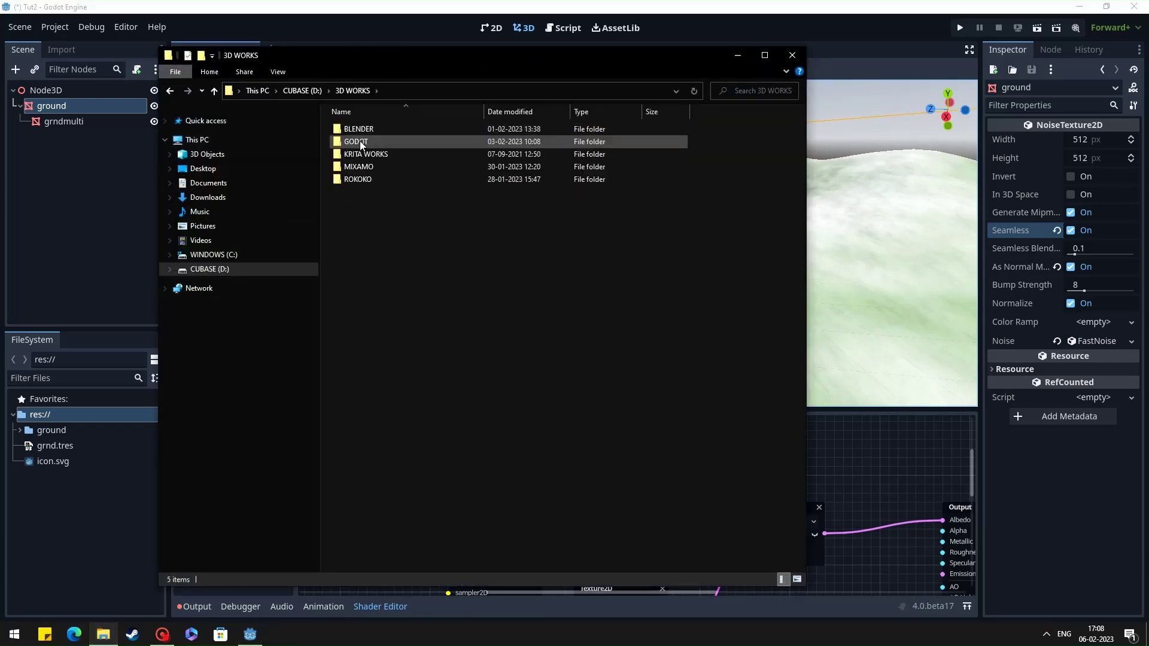
double_click(360, 141)
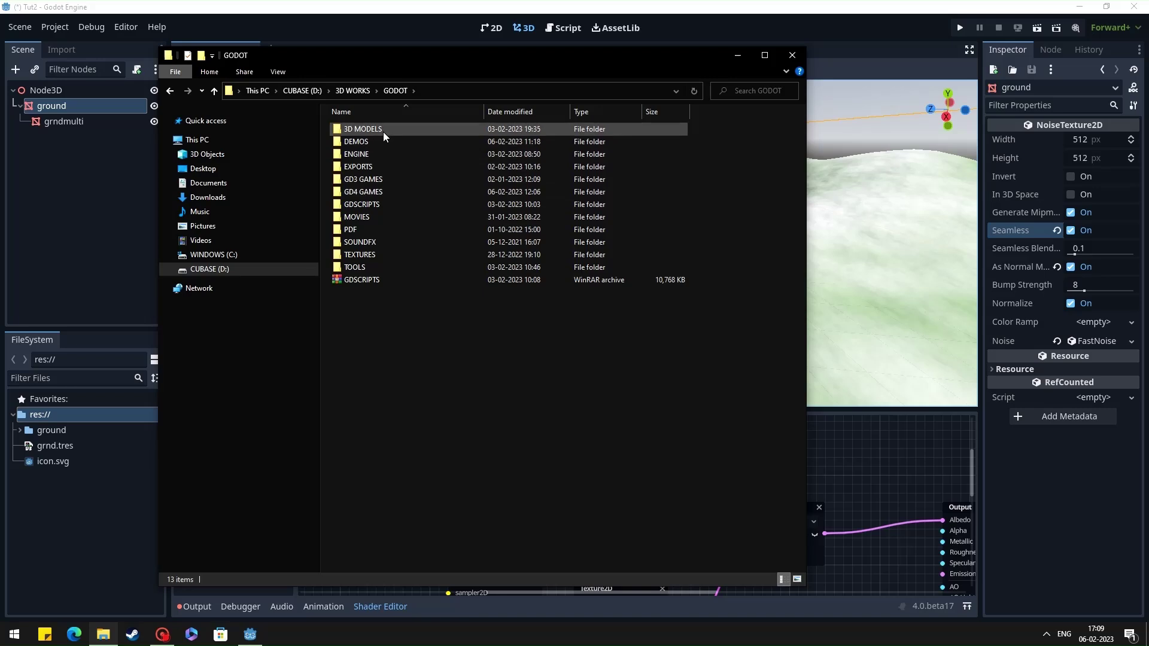
double_click(366, 255)
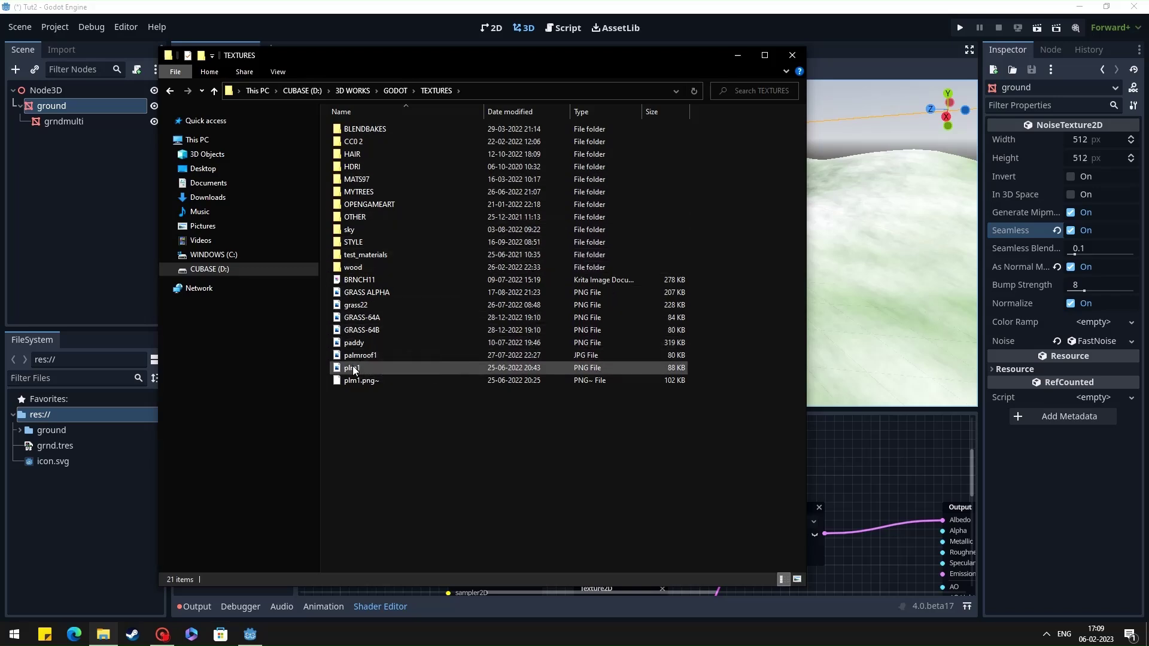
click(362, 308)
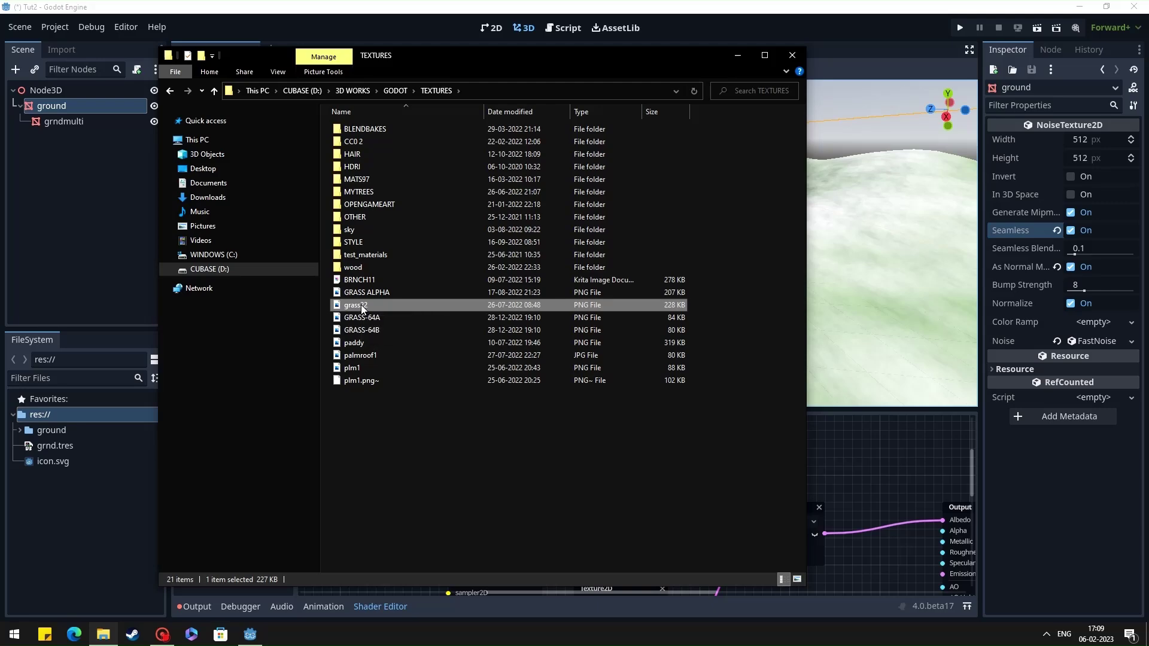
right_click(361, 305)
click(408, 551)
- Paste grass22.png into the Godot project's ground folder and view the image before returning to Godot
click(66, 491)
click(63, 430)
right_click(62, 430)
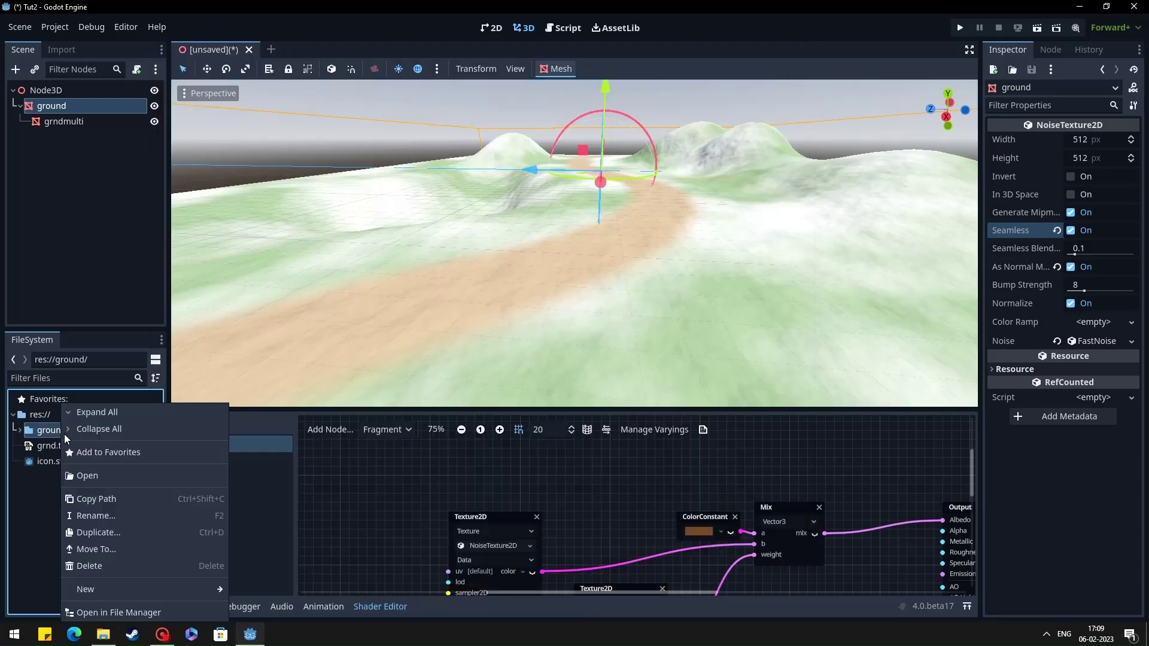
click(98, 613)
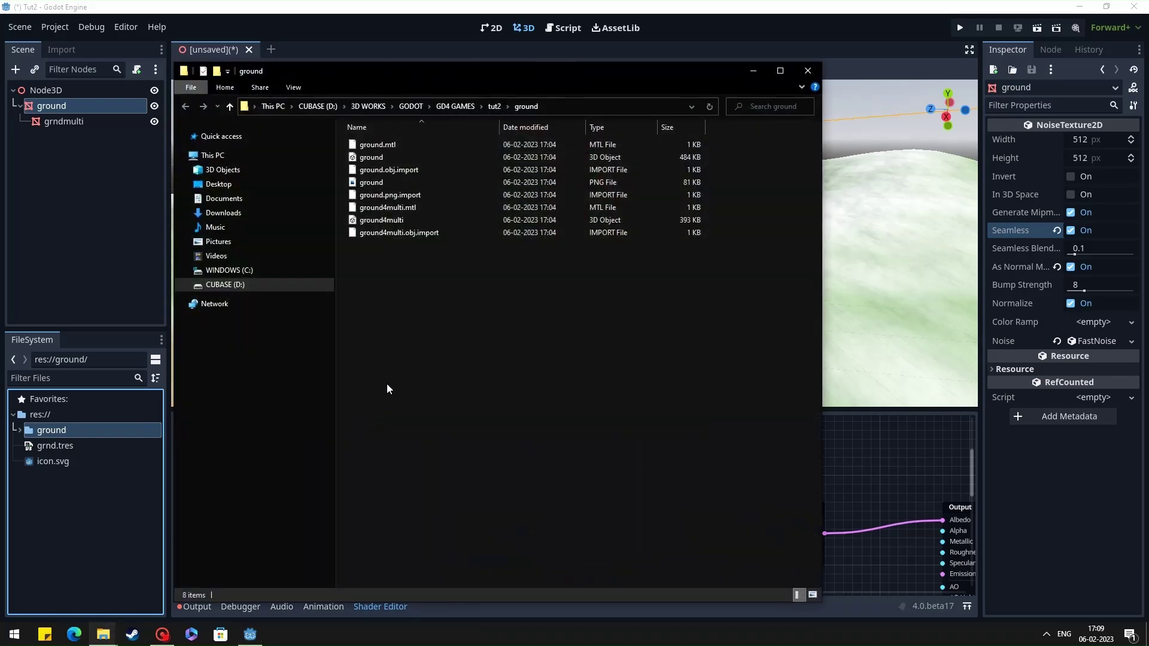
right_click(387, 383)
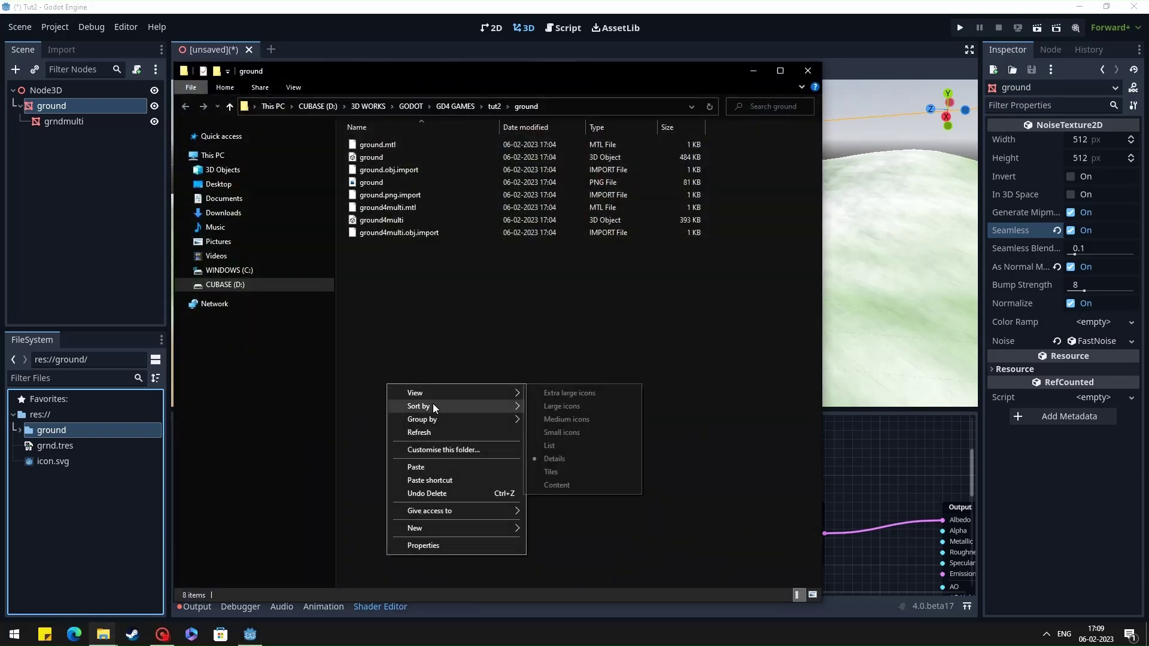
click(427, 467)
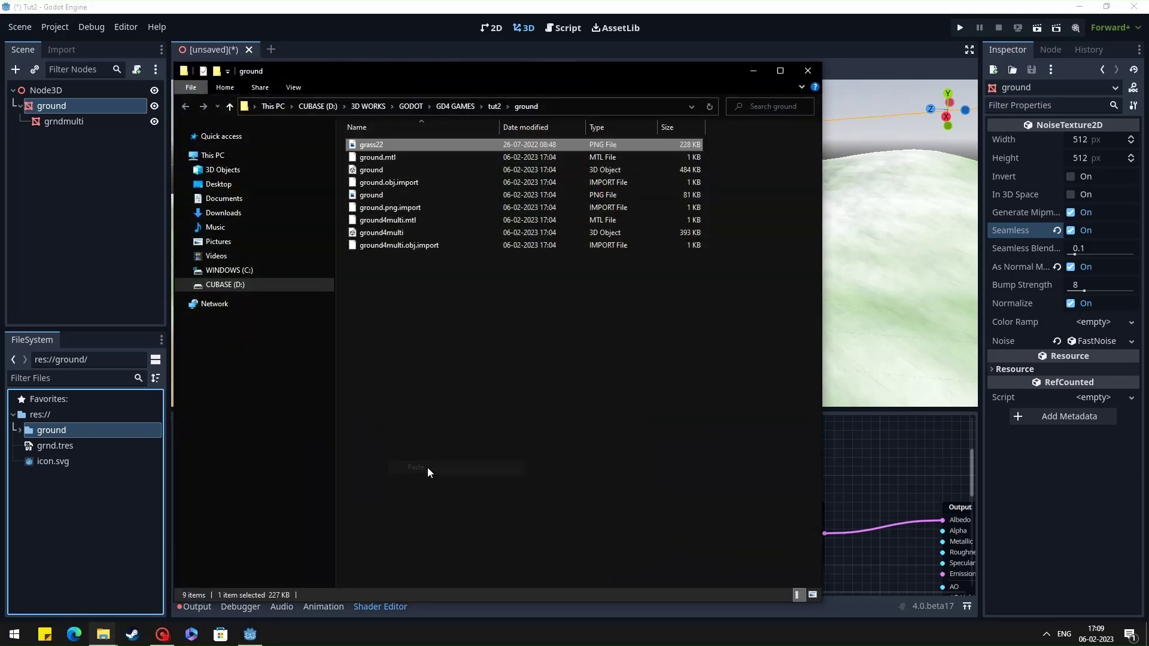
double_click(378, 148)
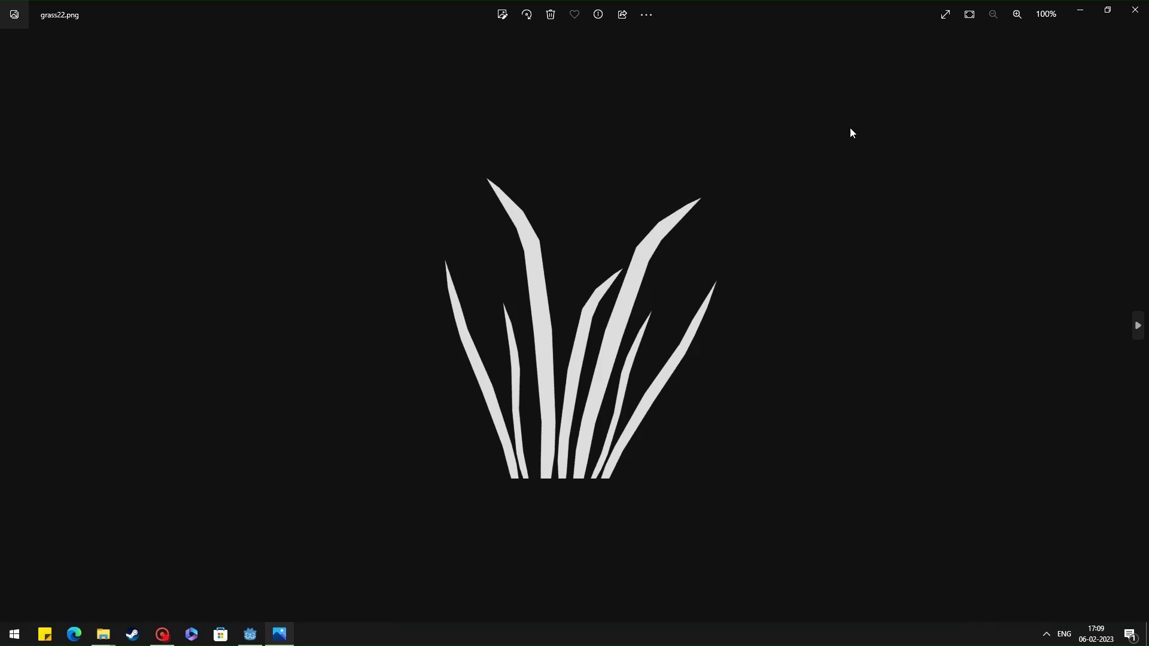
click(1134, 9)
click(805, 83)
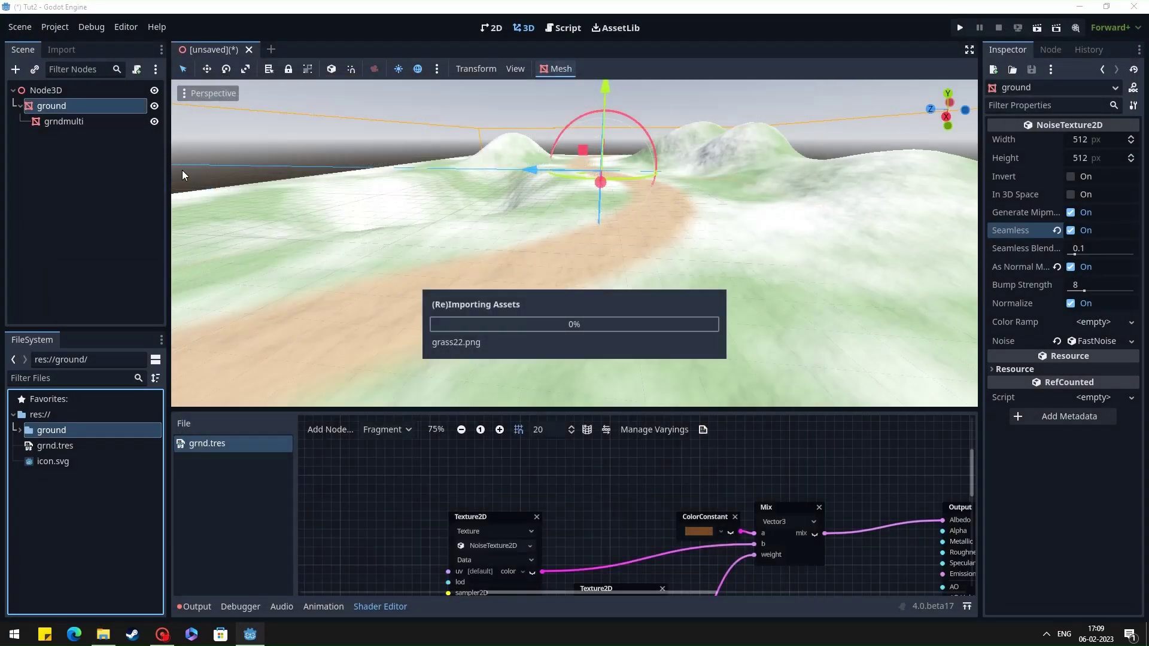
- Add a MultiMeshInstance3D under the root Node3D and name it grassmult
click(44, 91)
click(17, 70)
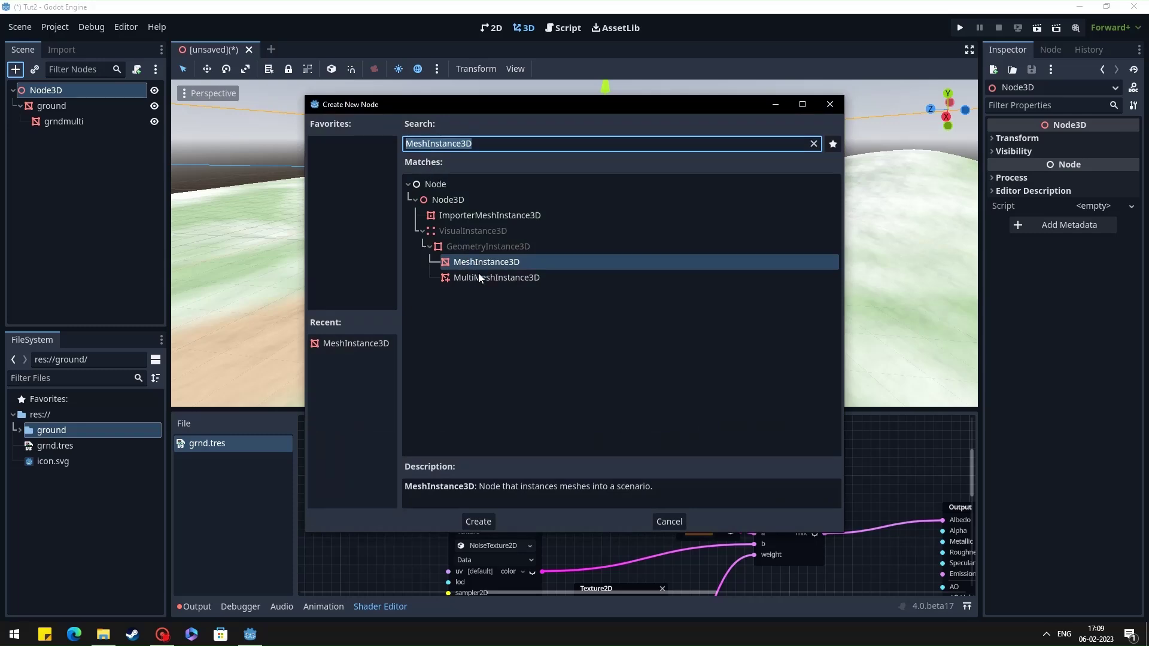
double_click(479, 275)
double_click(113, 137)
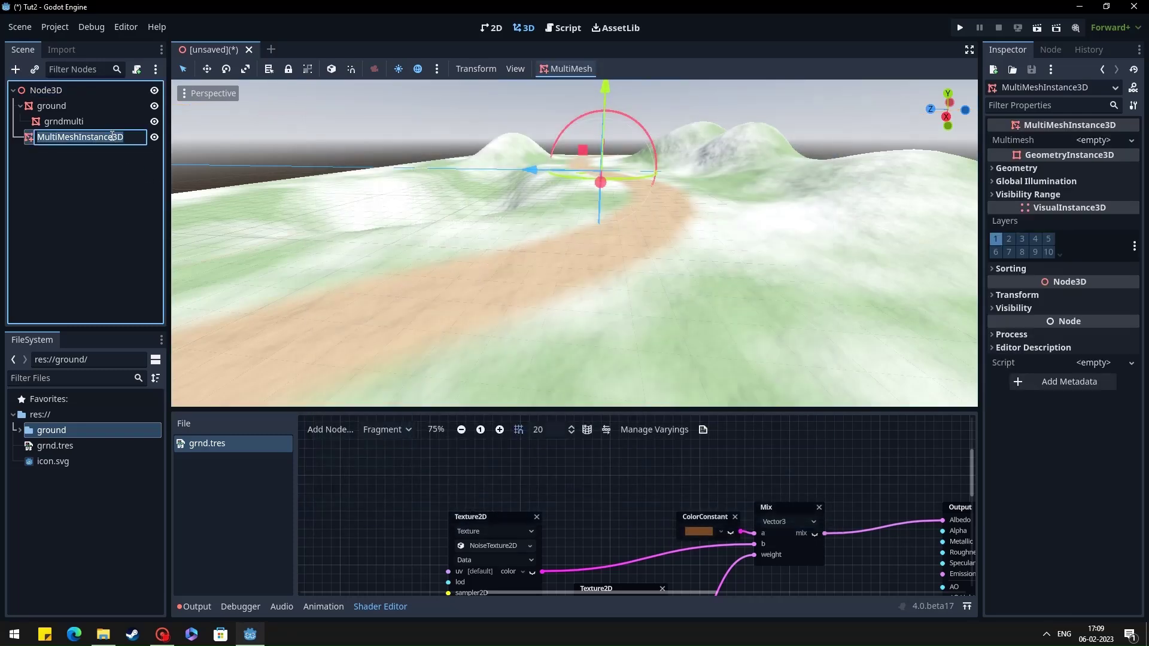
text(grassmult)
key(Return)
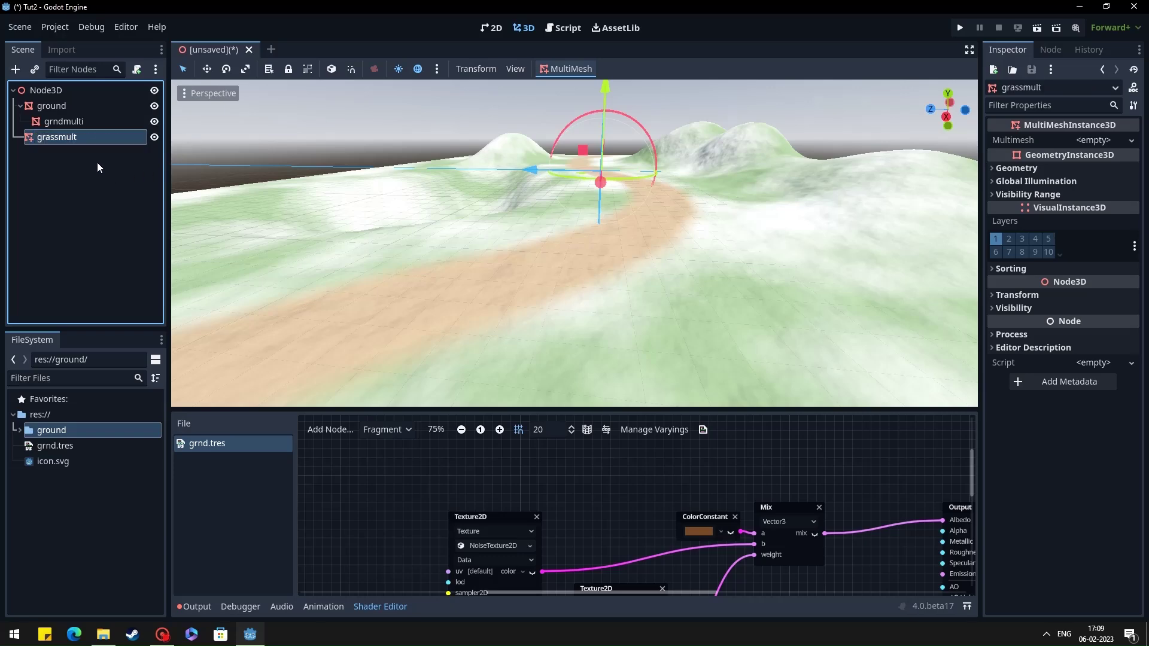
- Add a MeshInstance3D named grass1 under the root Node3D and select the grassmult node
click(50, 91)
click(15, 70)
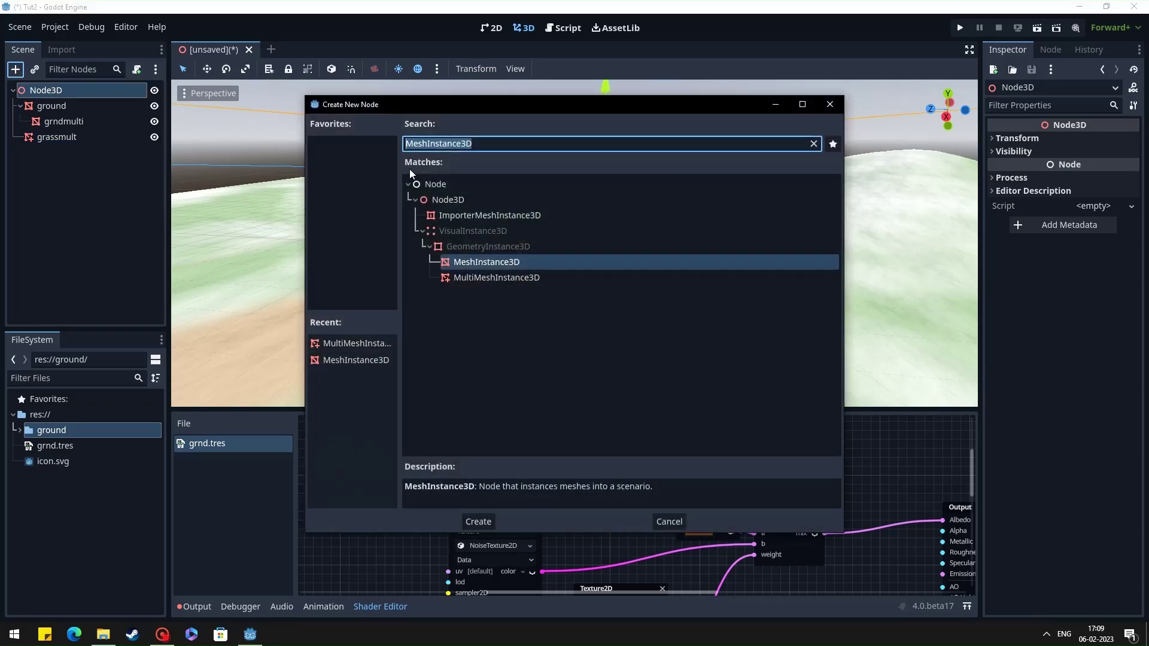
double_click(364, 358)
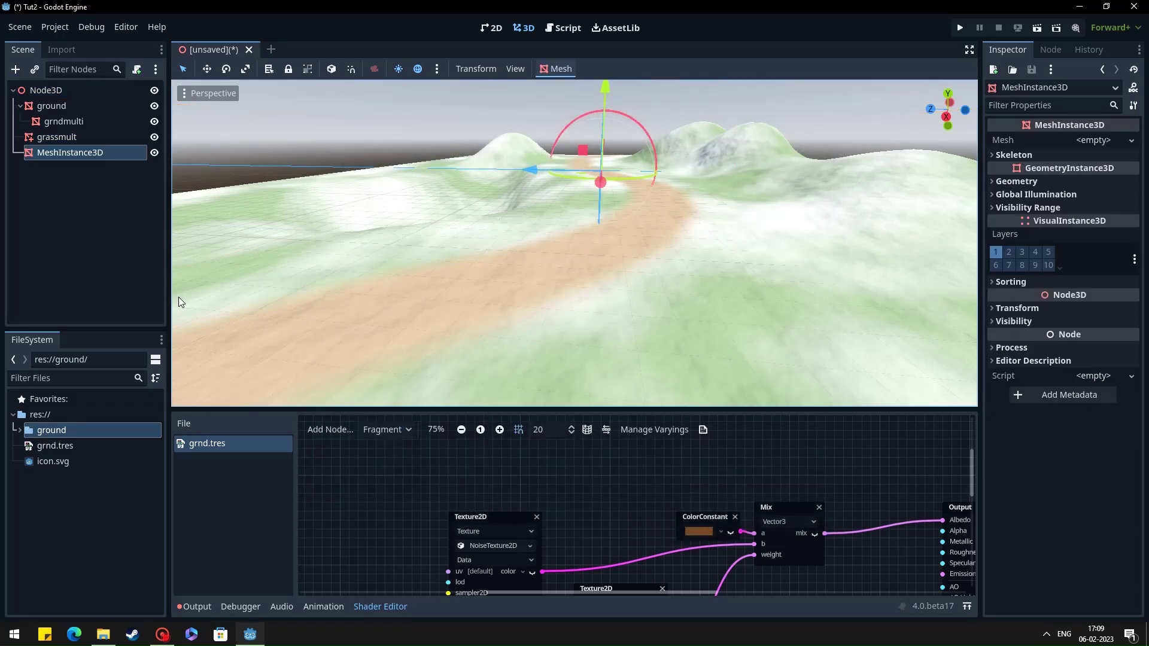
double_click(69, 153)
text(grass1)
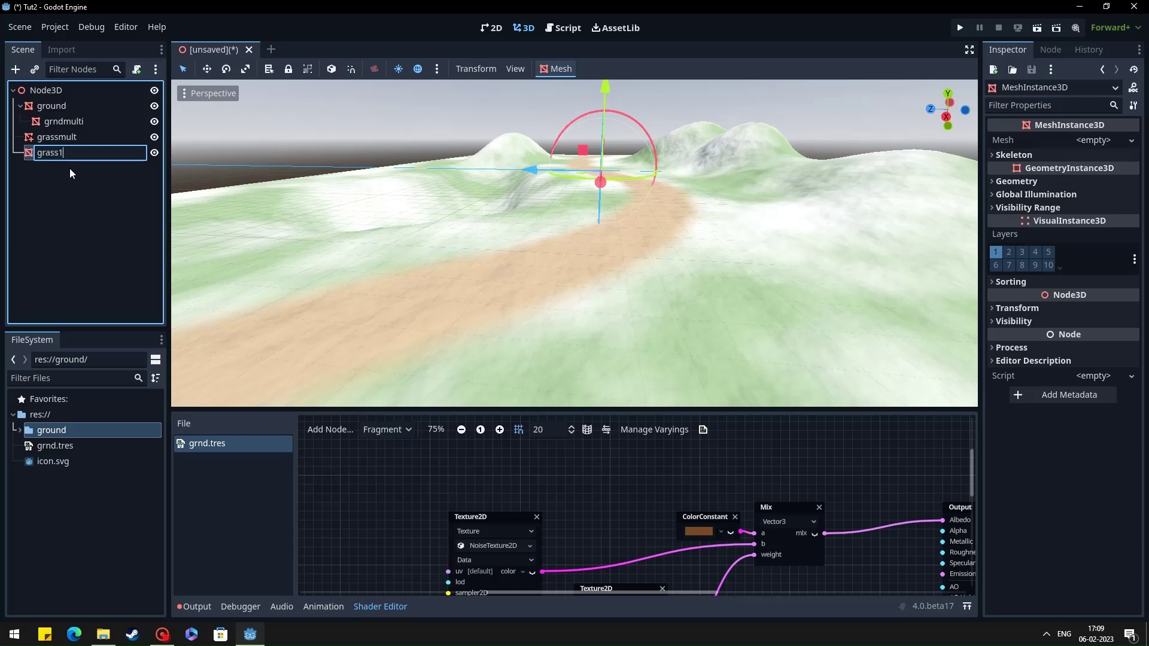
key(Return)
click(57, 136)
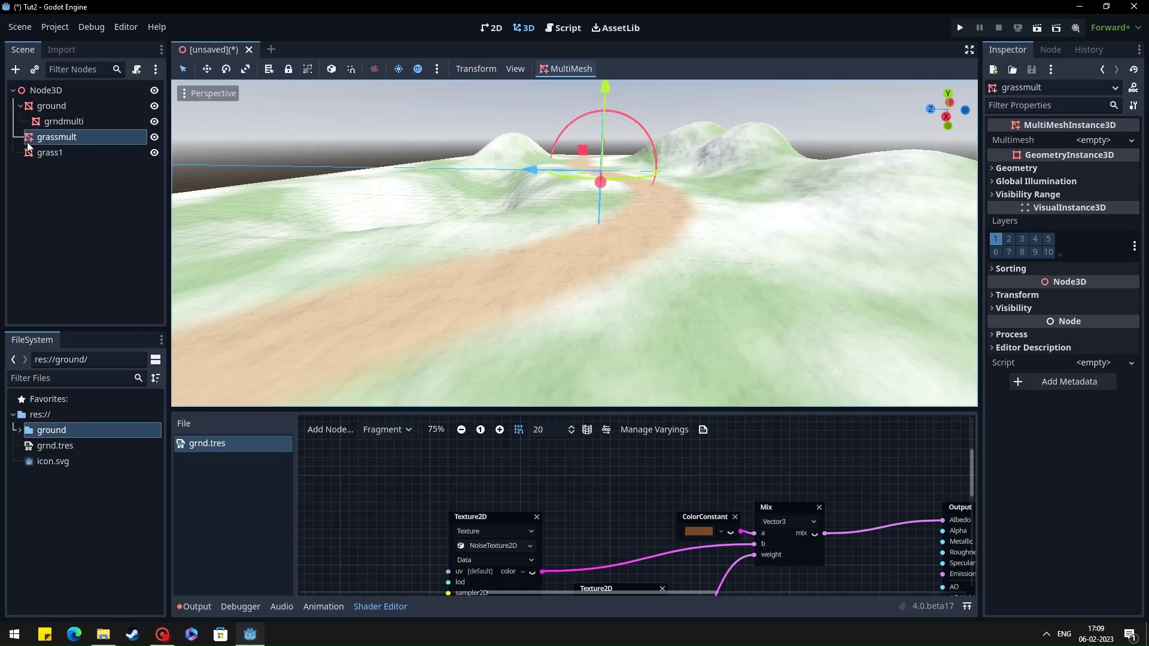
- Assign a new QuadMesh to the grass1 node
click(50, 152)
click(1114, 139)
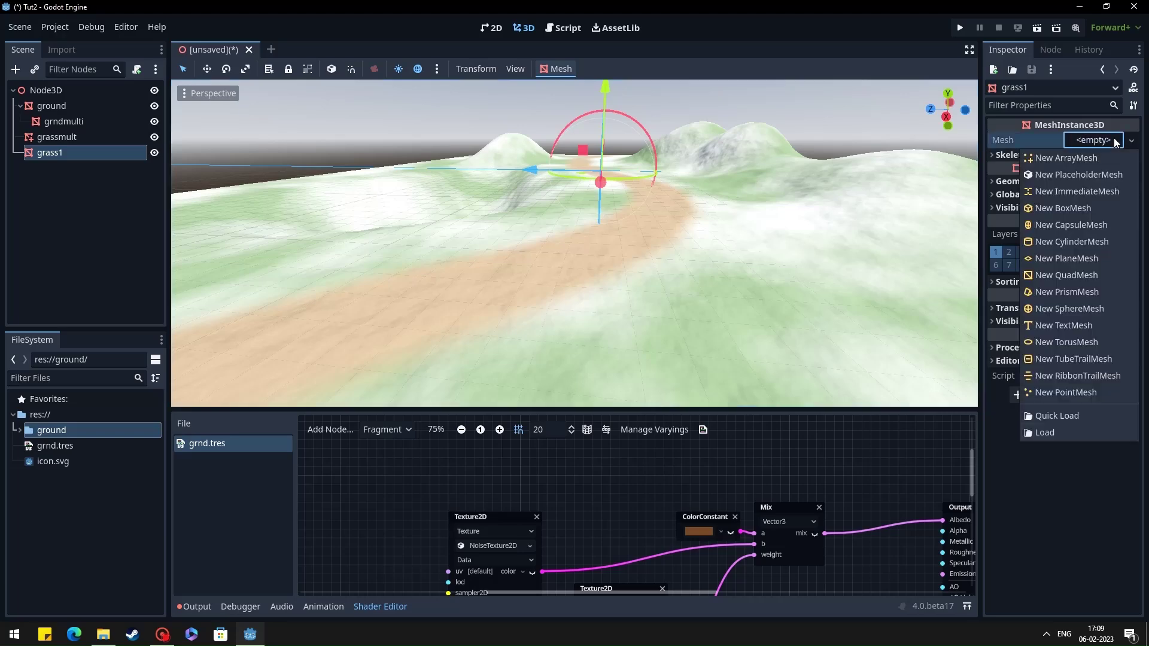
click(1127, 282)
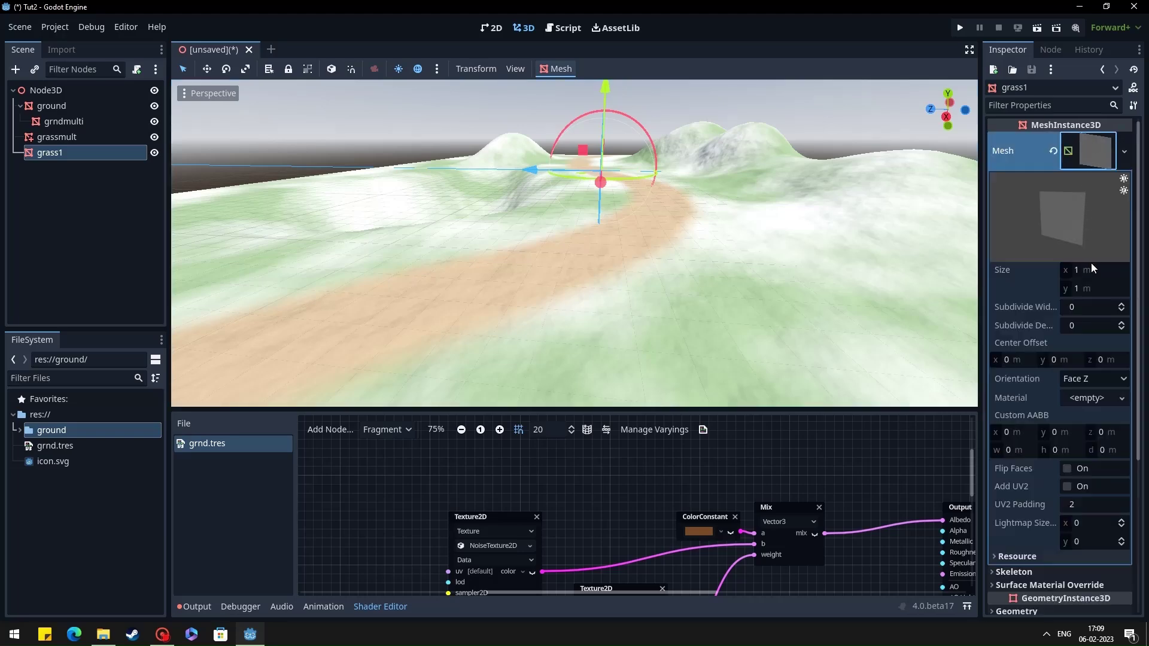
- Set the grass1 quad's size to 0.5 by 0.5 m and its Y center offset to 0.25 m
click(1082, 270)
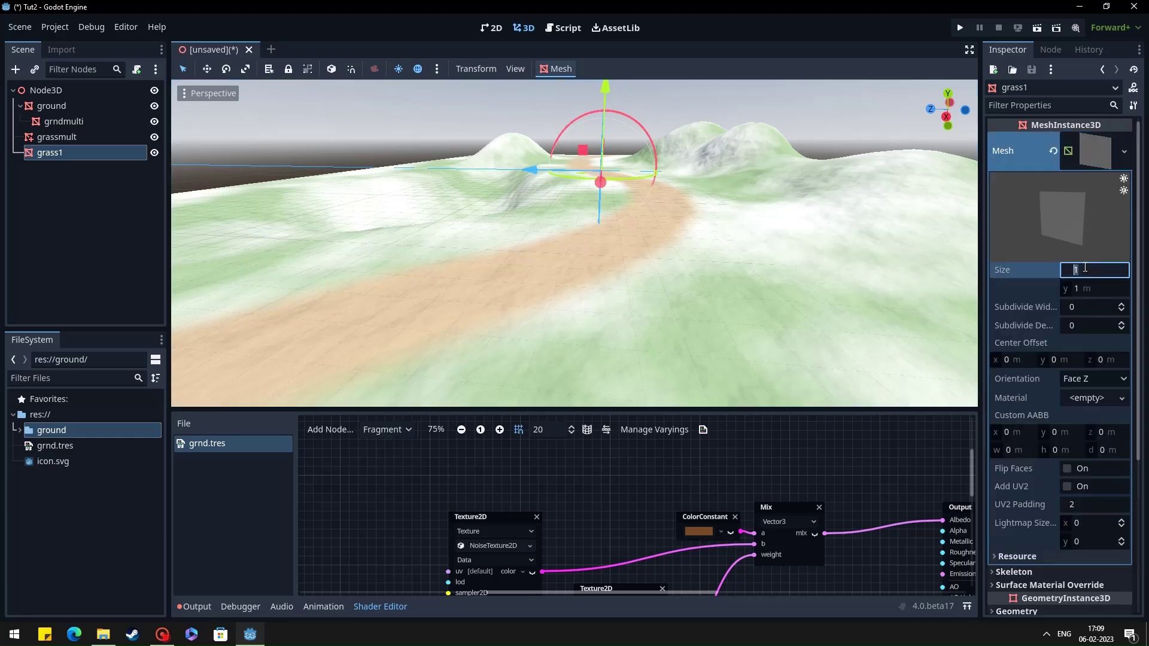
text(0.5)
click(1082, 288)
text(0.5)
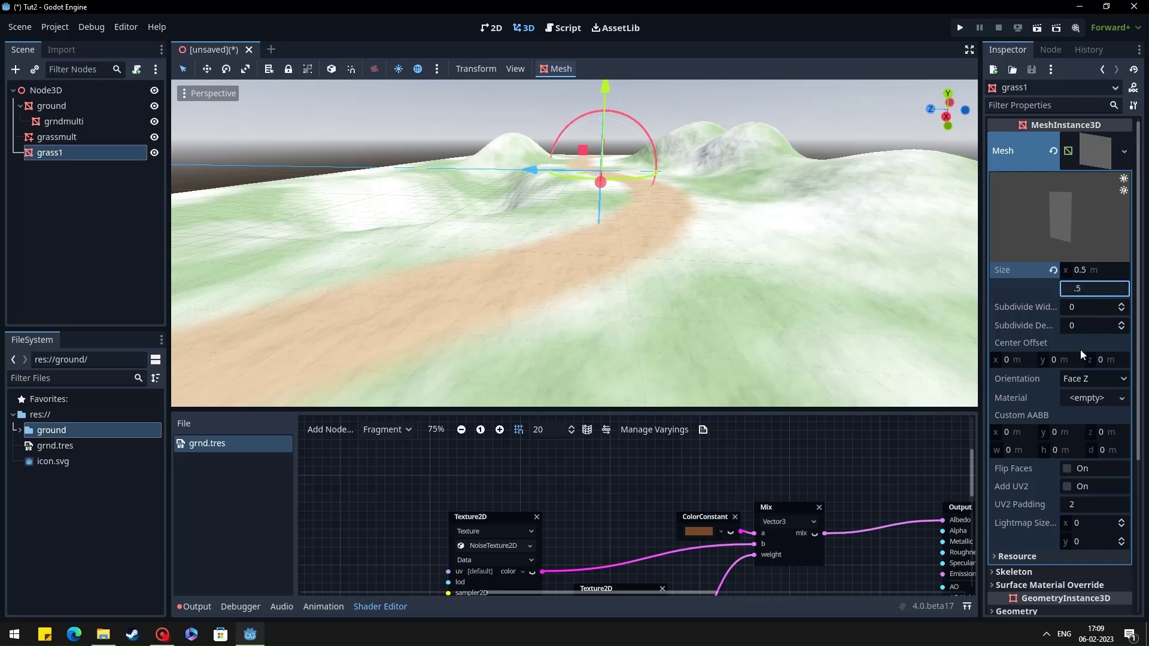
click(1064, 360)
text(0.25)
key(Return)
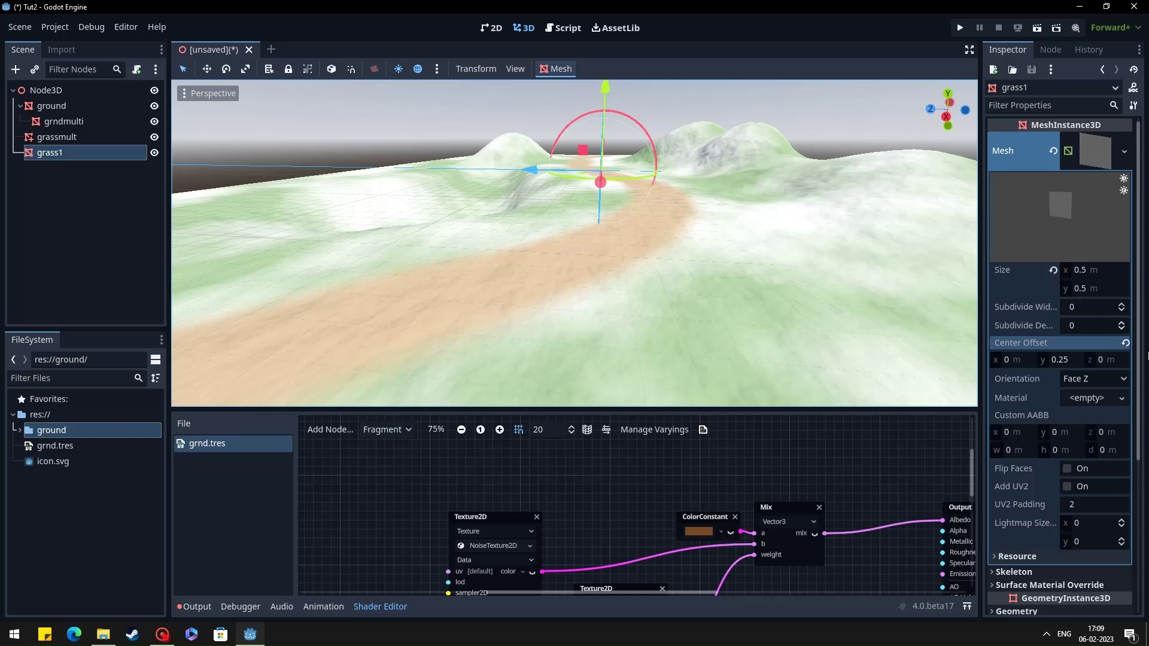
- Give the grass1 quad a new StandardMaterial3D and load grass22.png from the ground folder as its albedo texture
click(1122, 398)
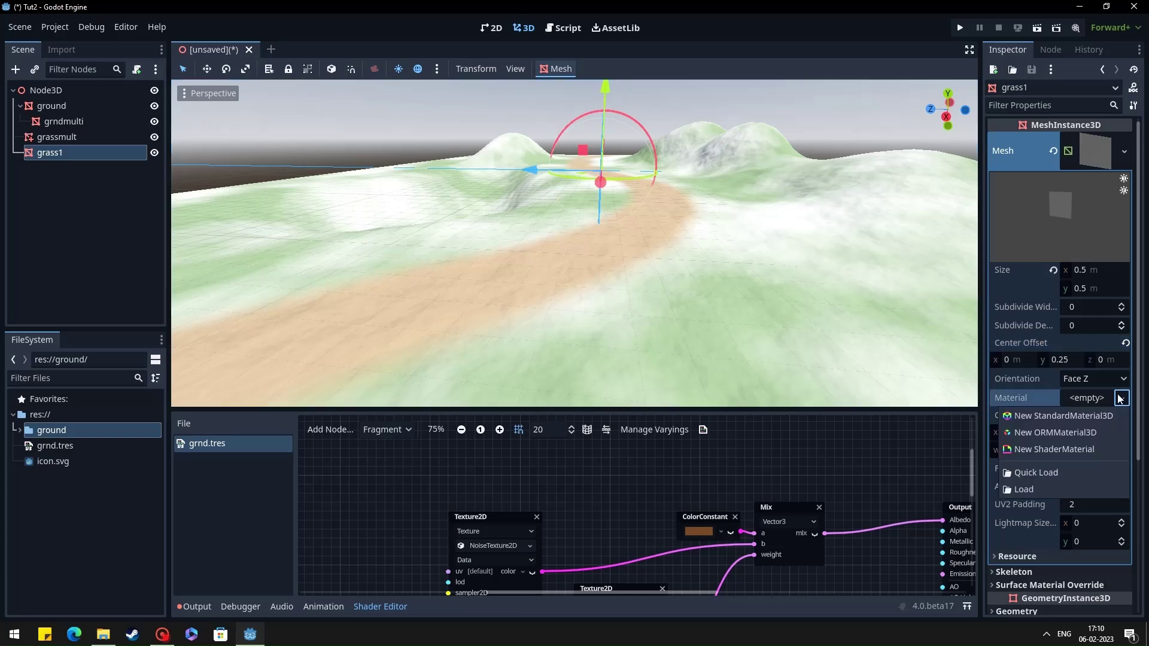
click(1069, 418)
click(1089, 413)
scroll(1072, 411, down, 5)
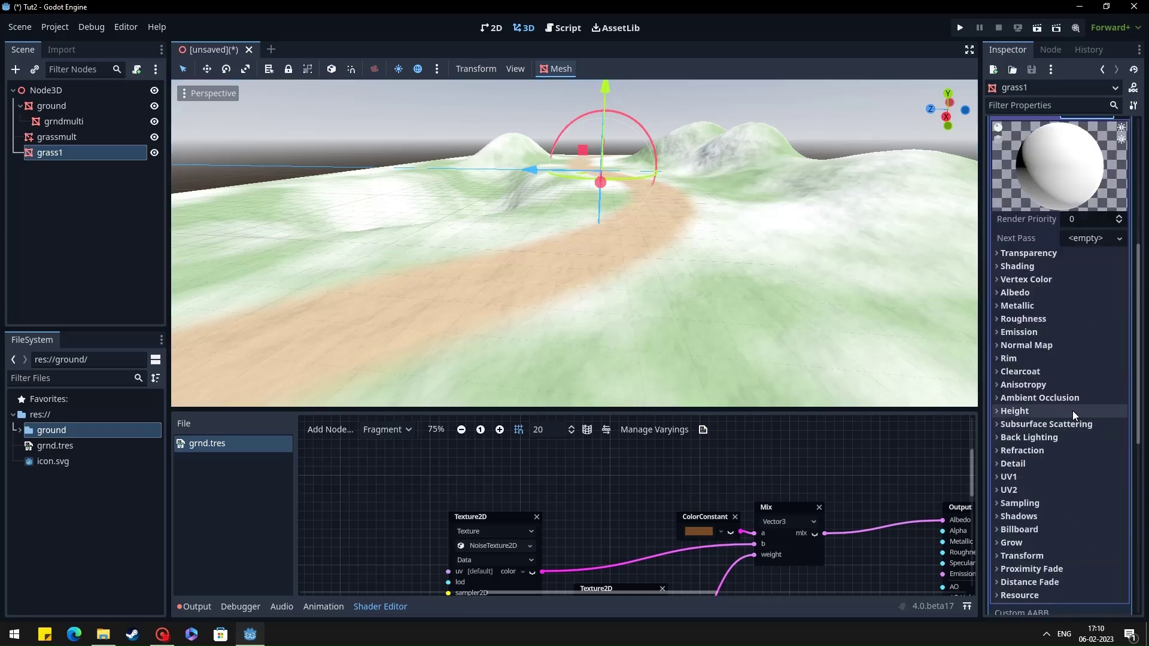
click(1016, 305)
click(1028, 293)
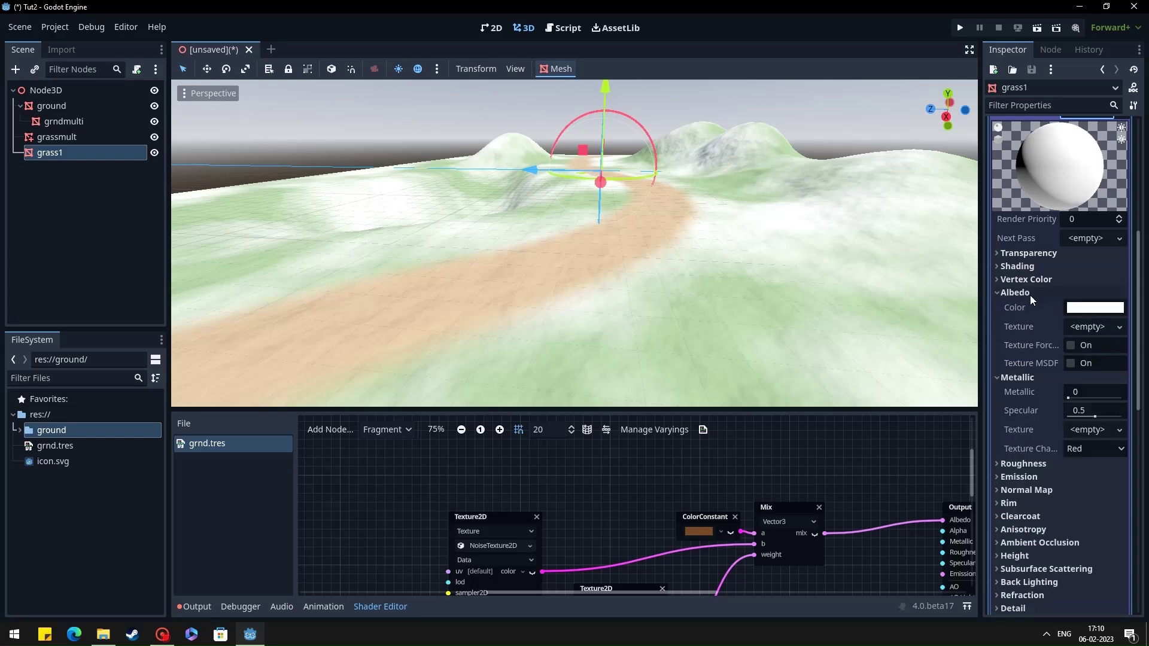
click(1119, 327)
click(984, 609)
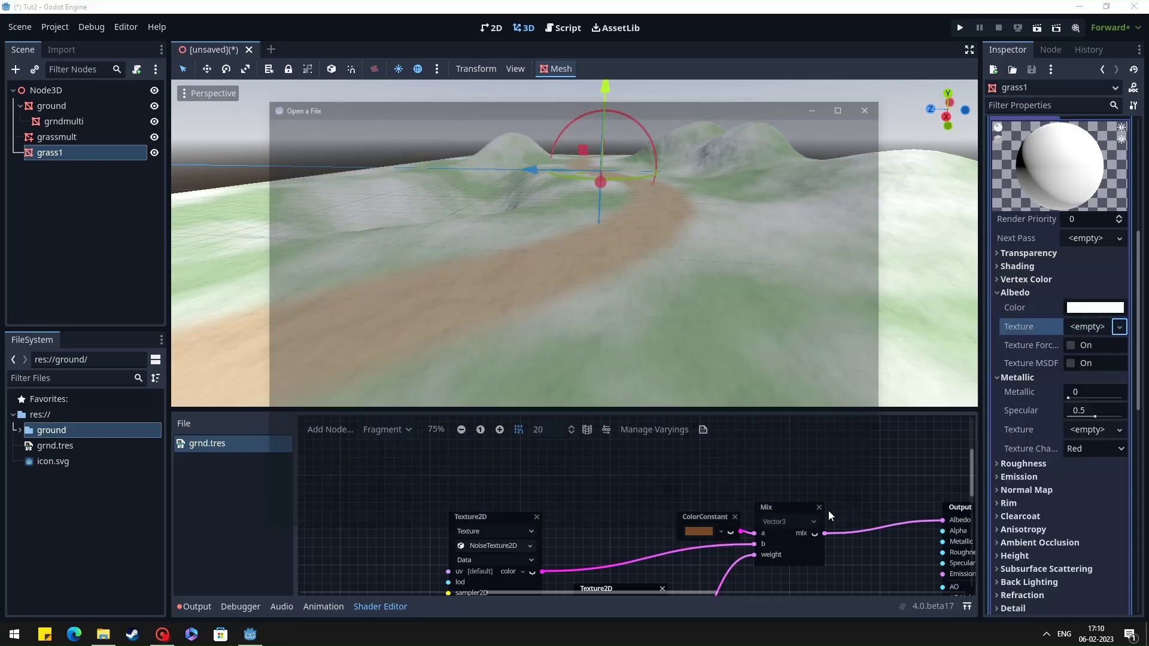
double_click(394, 189)
double_click(394, 186)
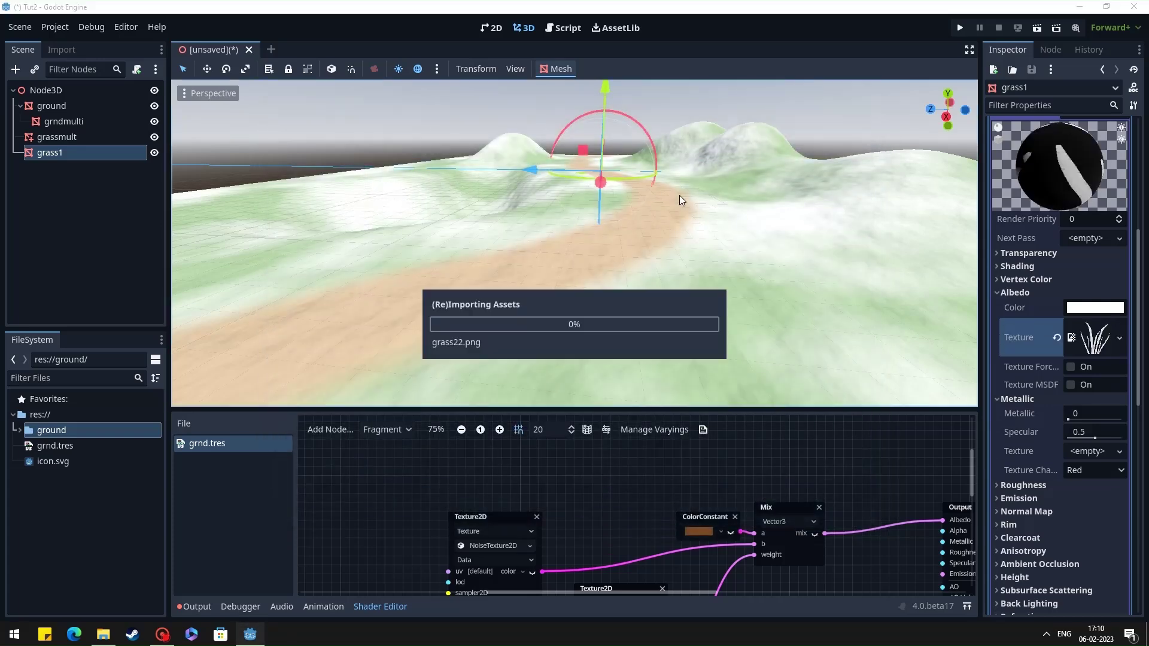
- Tint the grass material's albedo color a yellowish green
click(1095, 307)
click(1132, 60)
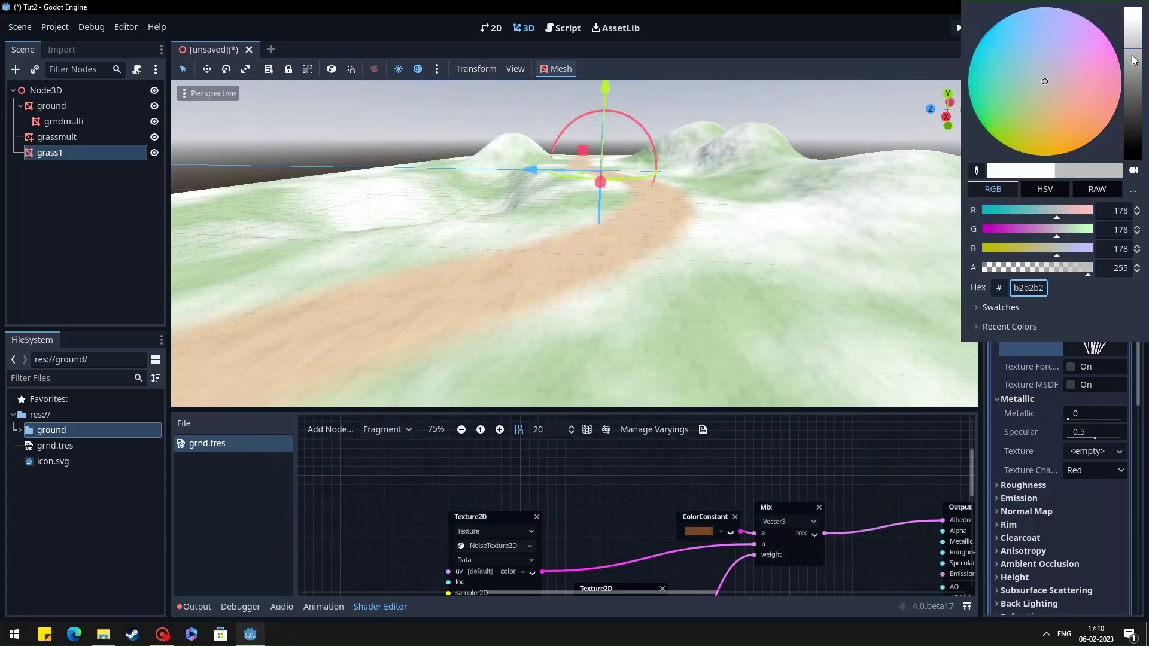
drag(1039, 107, 1020, 129)
click(907, 74)
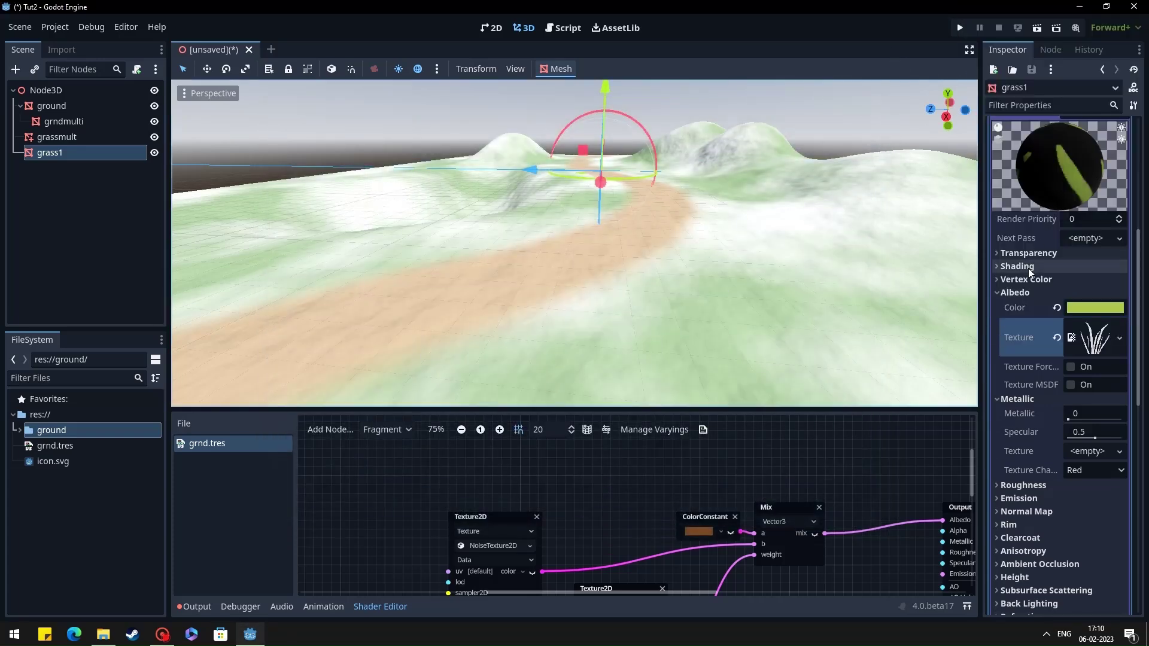
- Set the grass material's transparency to Alpha Scissor and its cull mode to Disabled
click(1029, 253)
click(1100, 268)
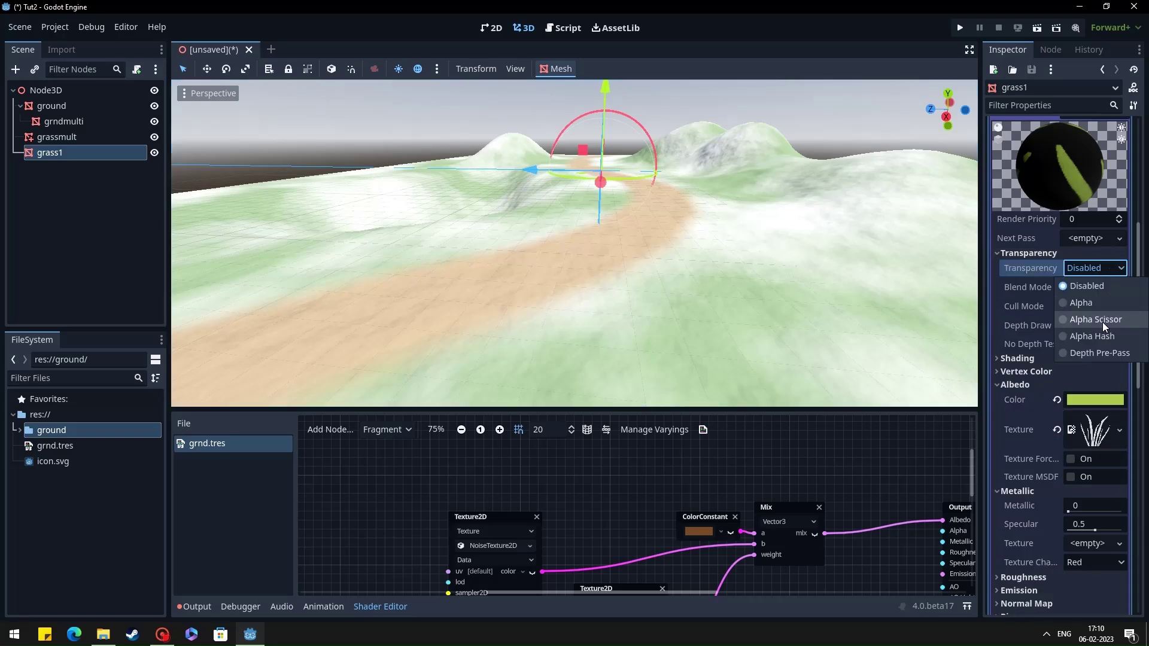
click(1101, 322)
click(1100, 268)
click(1098, 323)
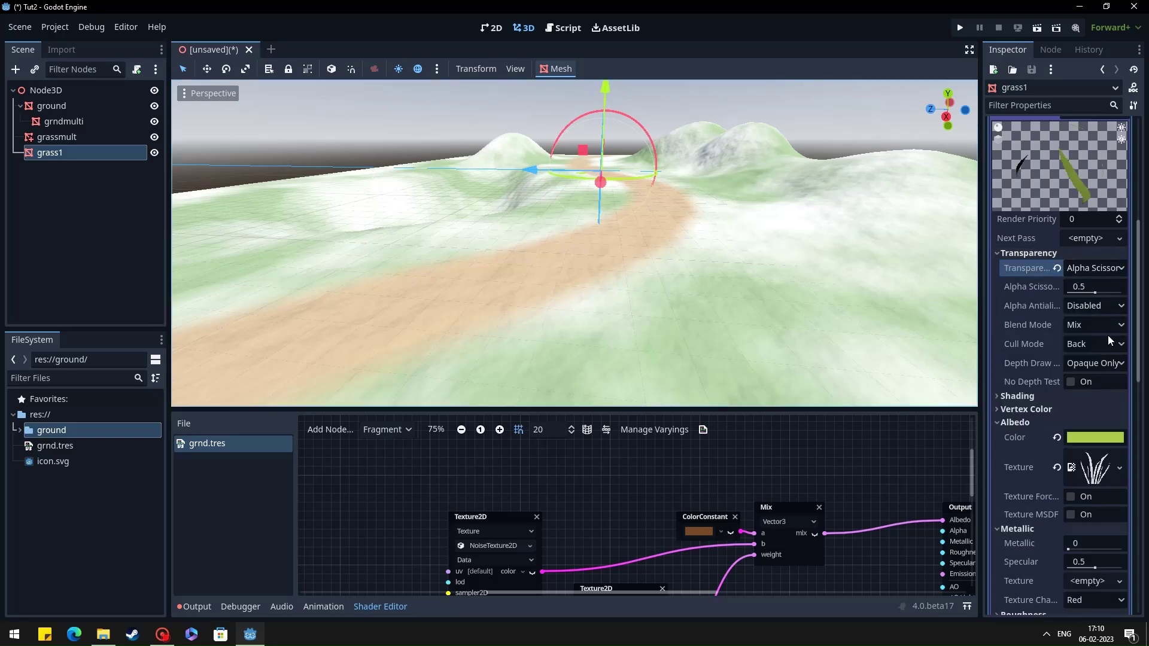
click(1107, 343)
click(1056, 367)
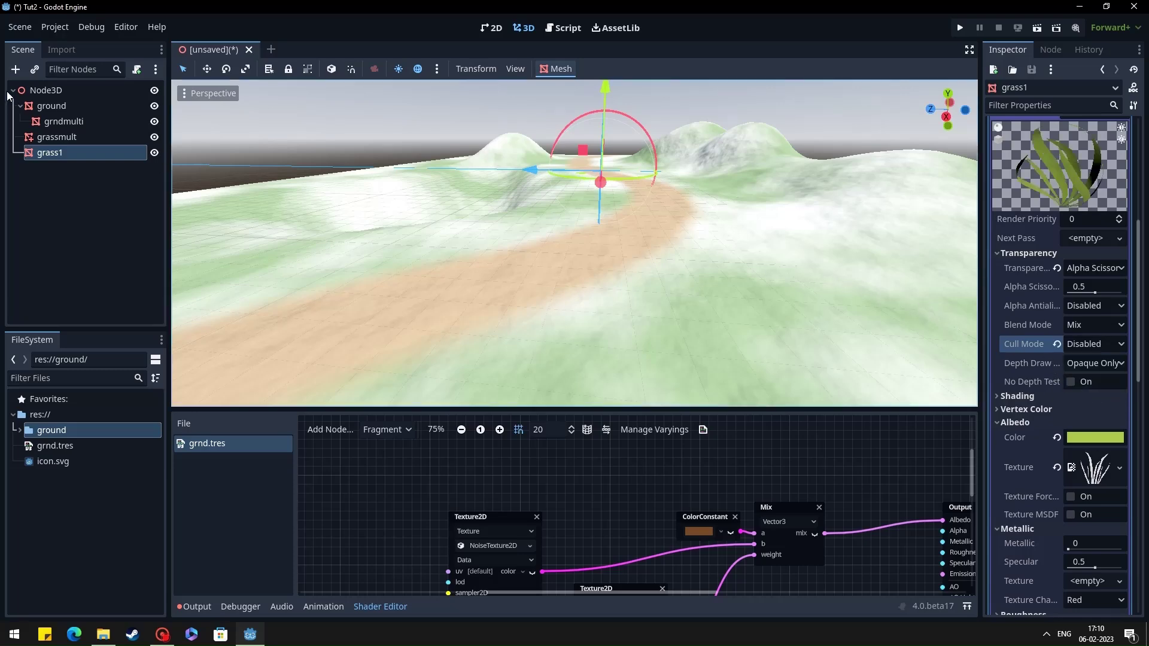
- Start populating the grassmult MultiMesh with grndmulti as the target surface and grass1 as the source mesh
click(63, 136)
click(571, 69)
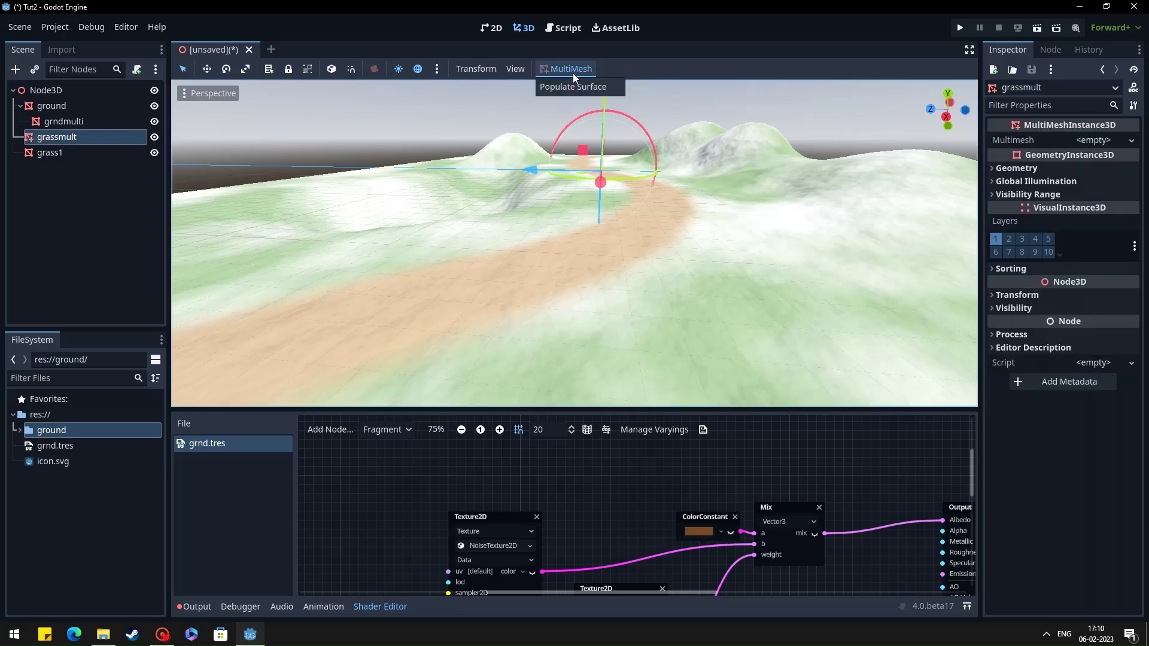
click(576, 86)
click(644, 189)
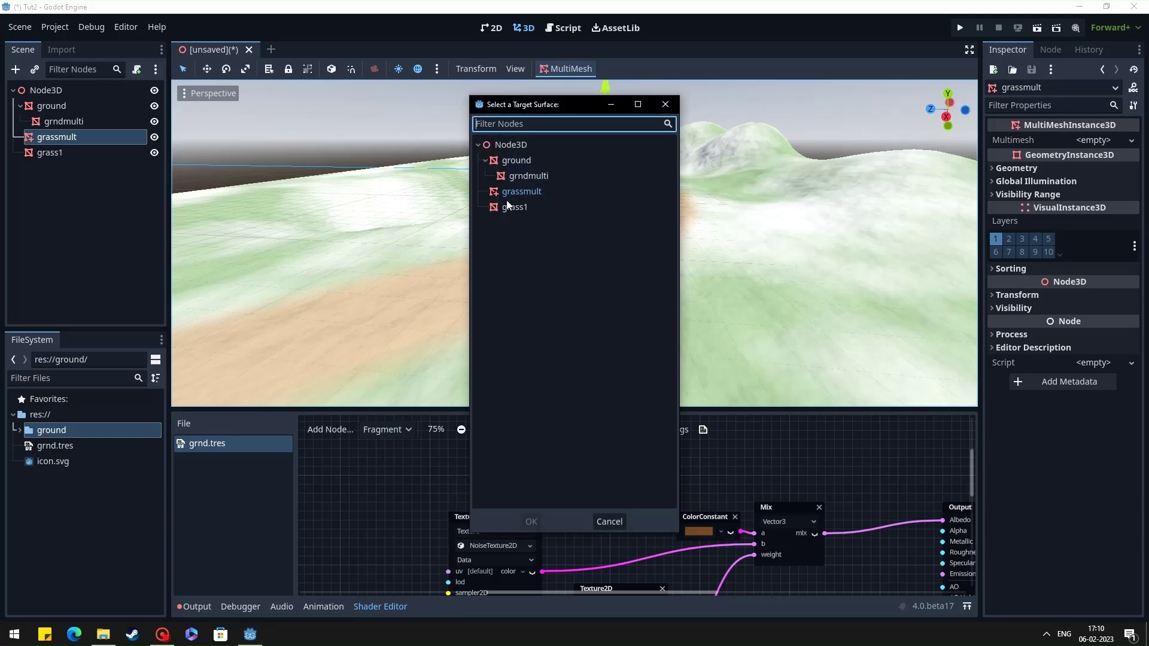
click(528, 175)
double_click(529, 176)
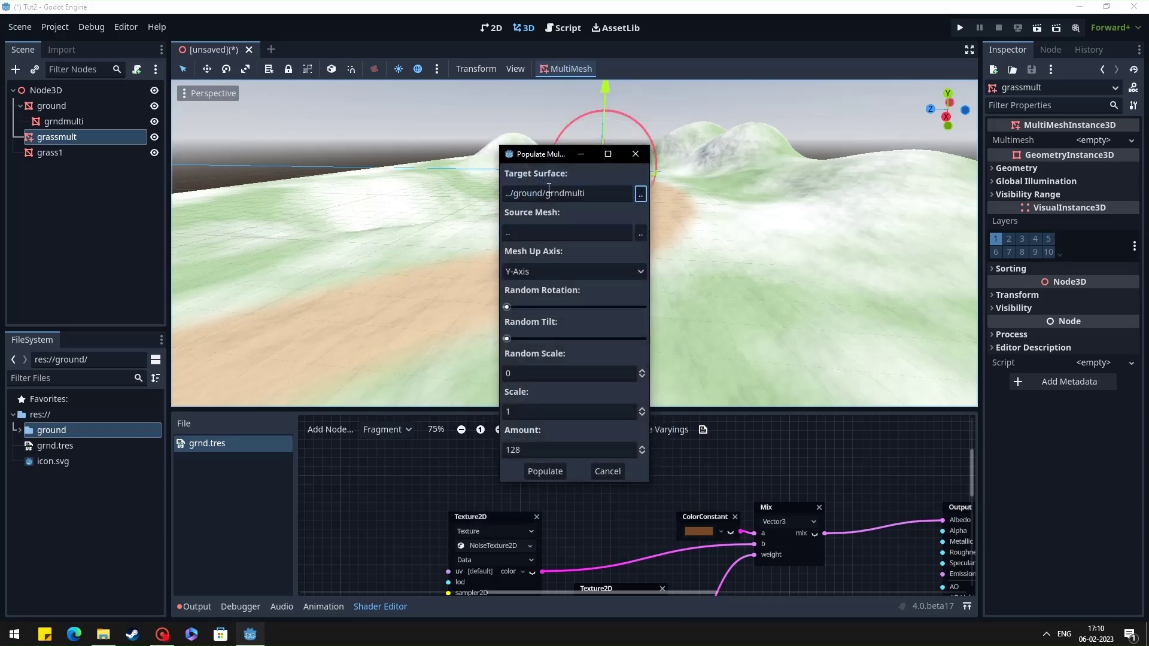
click(641, 233)
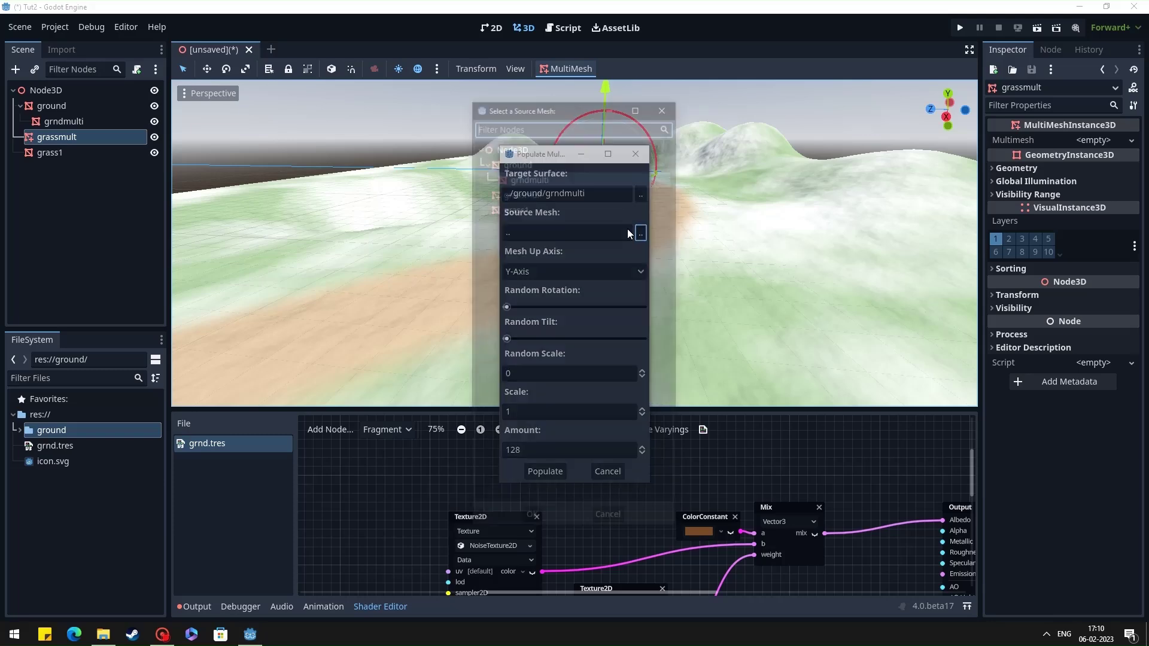
double_click(515, 207)
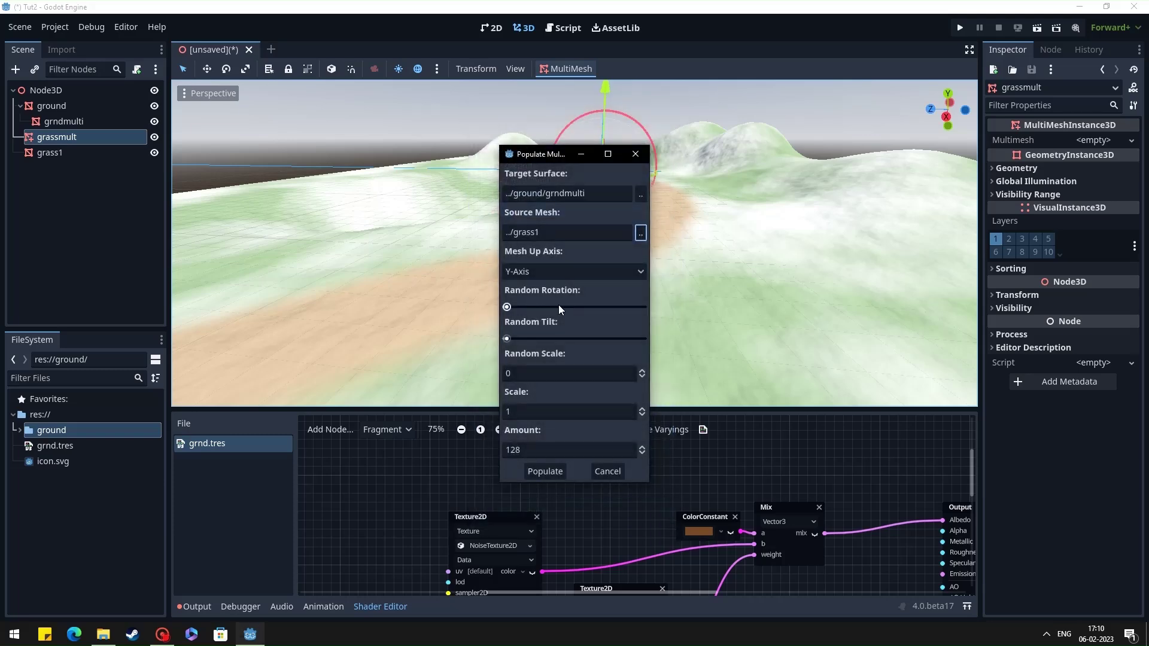
- Raise the random rotation to its maximum, set the amount to 6000, populate the surface and inspect the scattered grass
drag(558, 306, 710, 298)
click(547, 451)
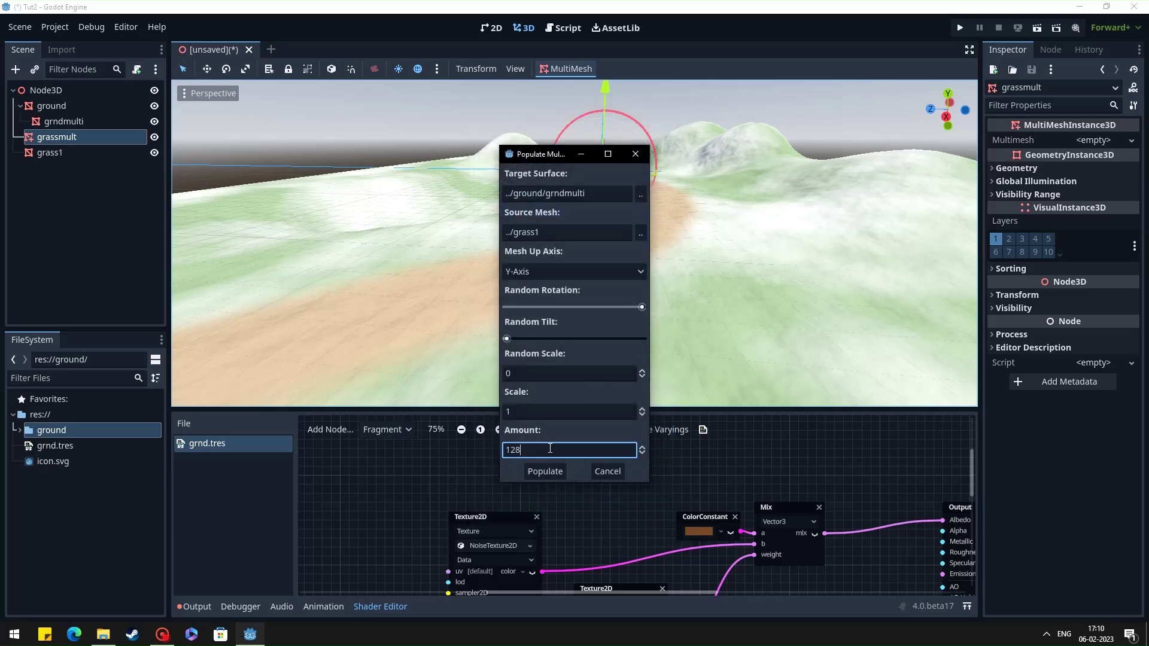
double_click(547, 452)
text(6000)
click(545, 471)
right_drag(663, 259, 808, 261)
key(w)
right_drag(610, 262, 587, 262)
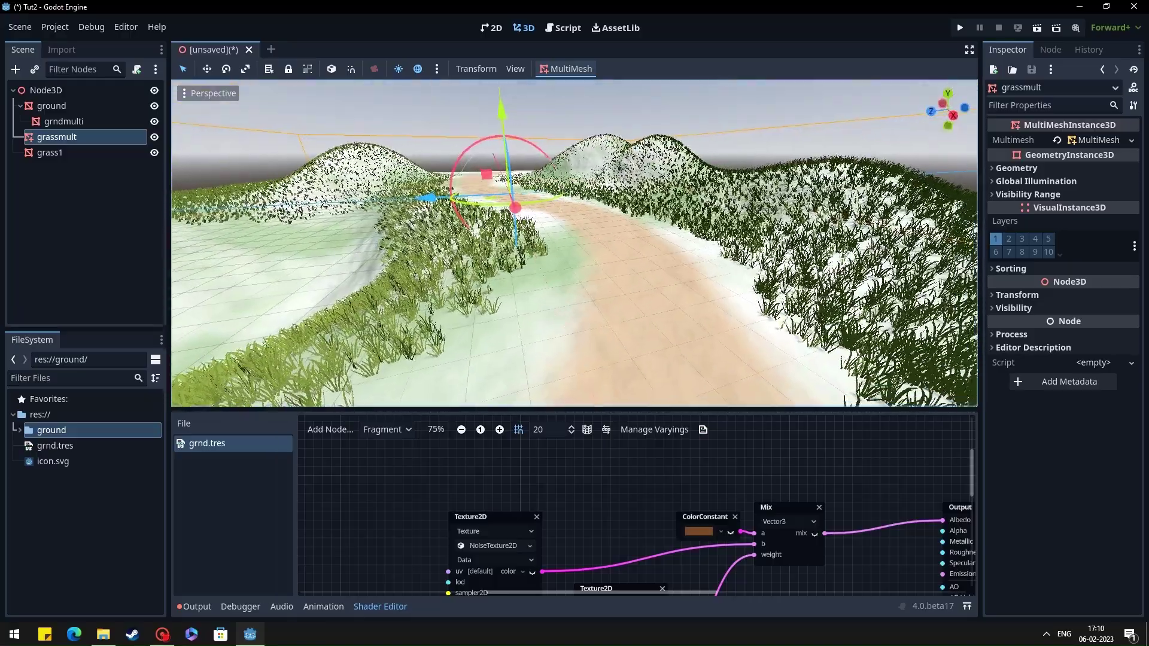
- Reset the grass1 mesh's size to the default 1 by 1 m and its center offset to 0
click(90, 154)
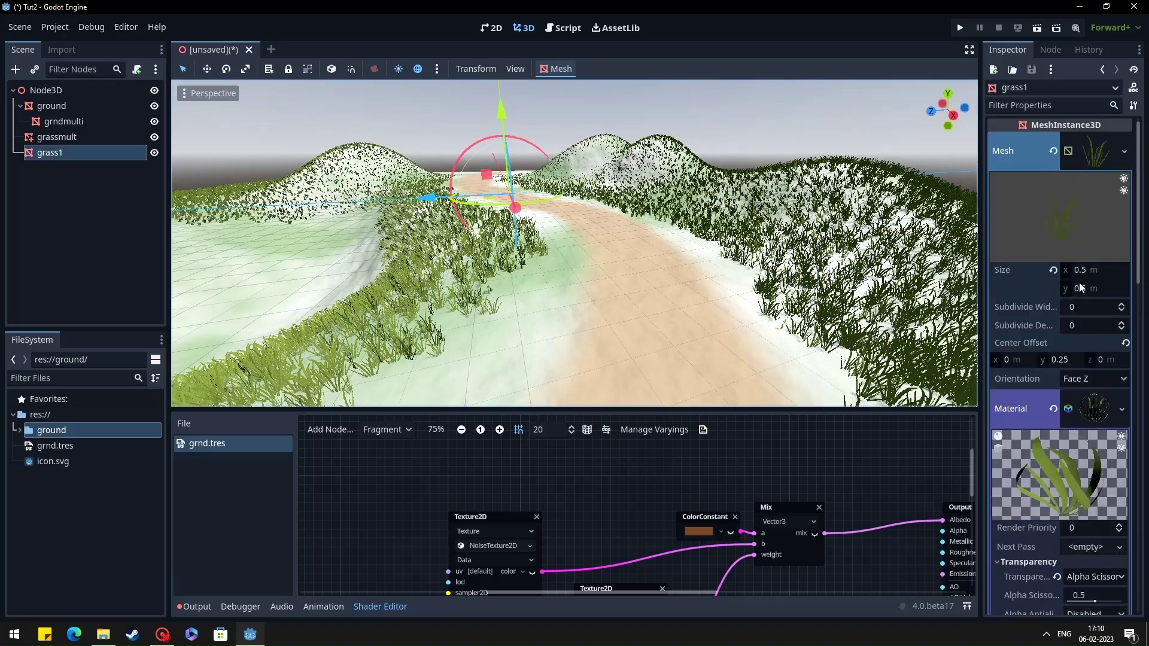
click(1053, 270)
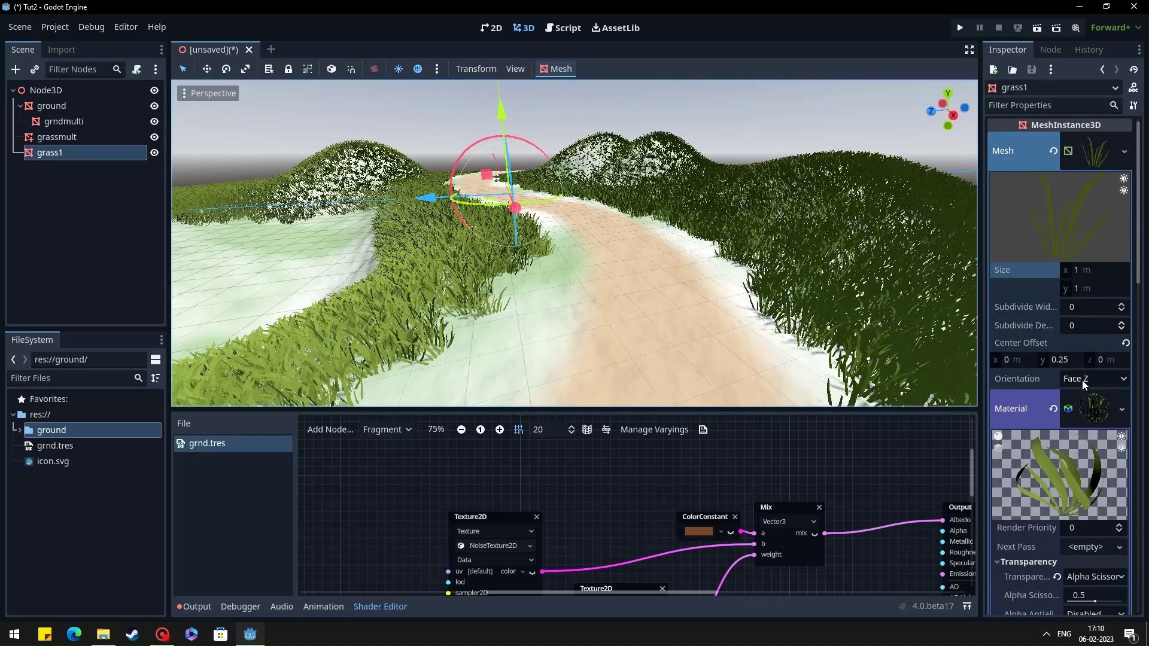
click(1126, 344)
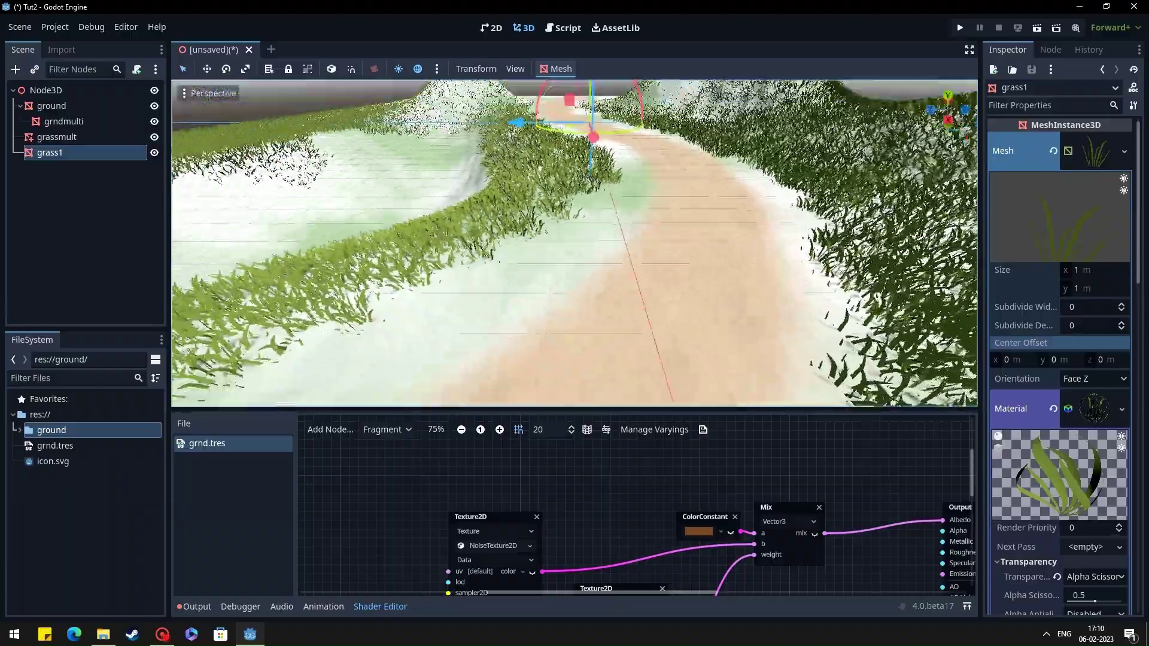
right_drag(575, 243, 598, 120)
- Add the preview environment and the preview sun to the scene under the root Node3D
click(48, 89)
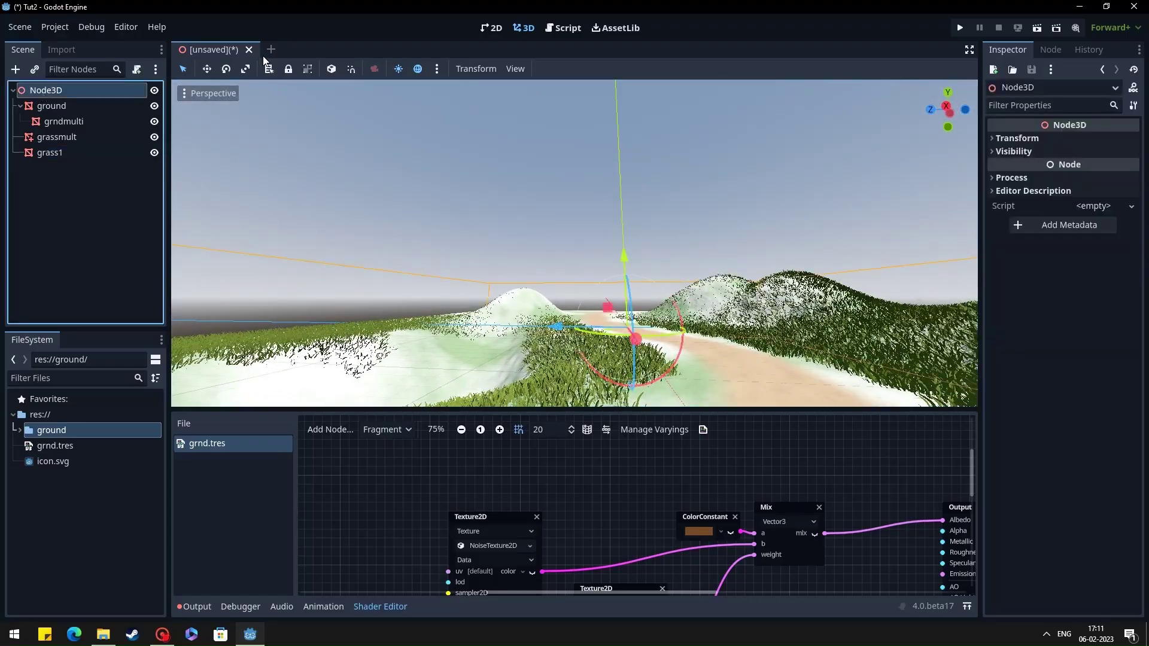
click(437, 69)
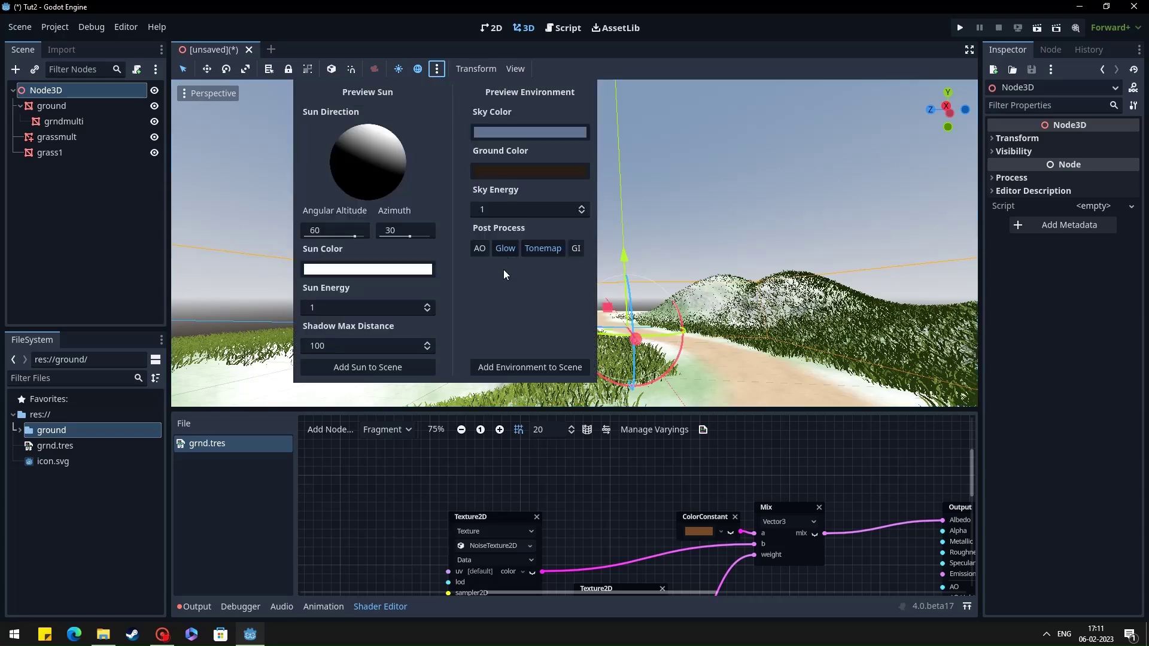
click(525, 369)
click(436, 68)
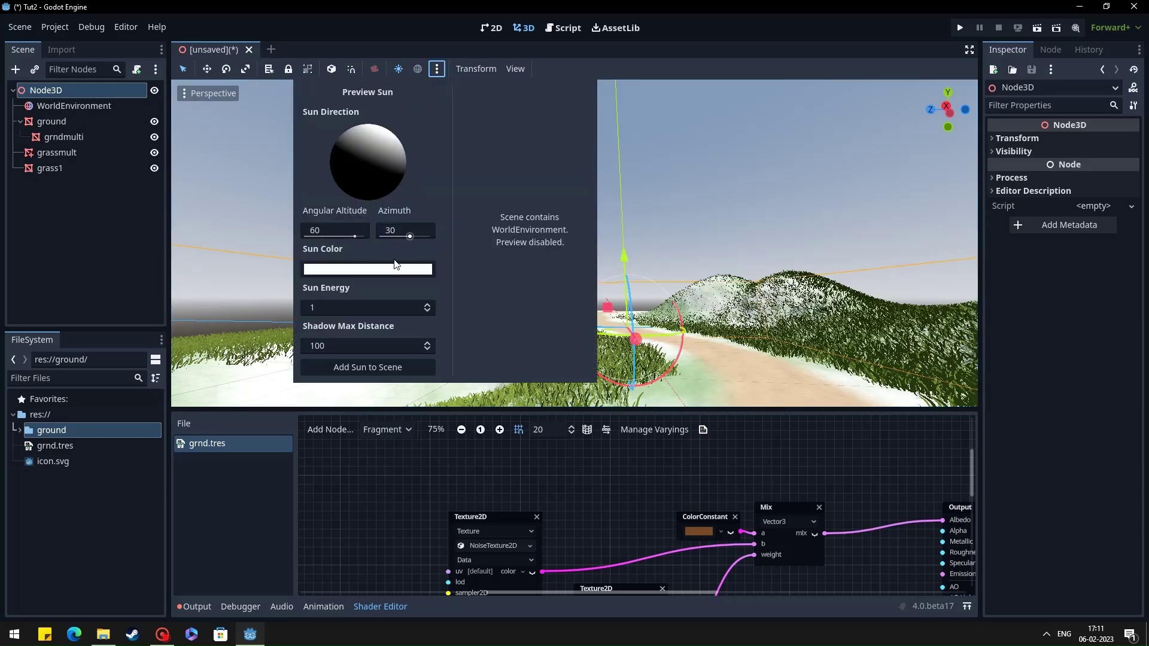
click(354, 365)
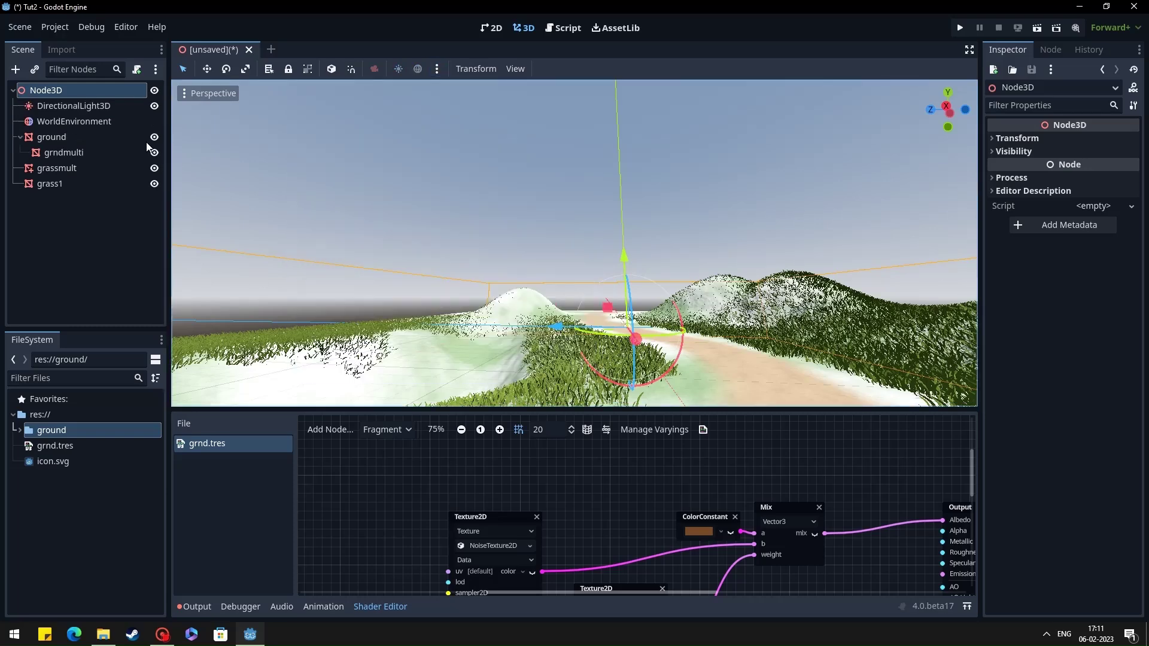
- Reset the DirectionalLight3D's rotation and set its X rotation to about -56.4°
click(91, 105)
click(1107, 142)
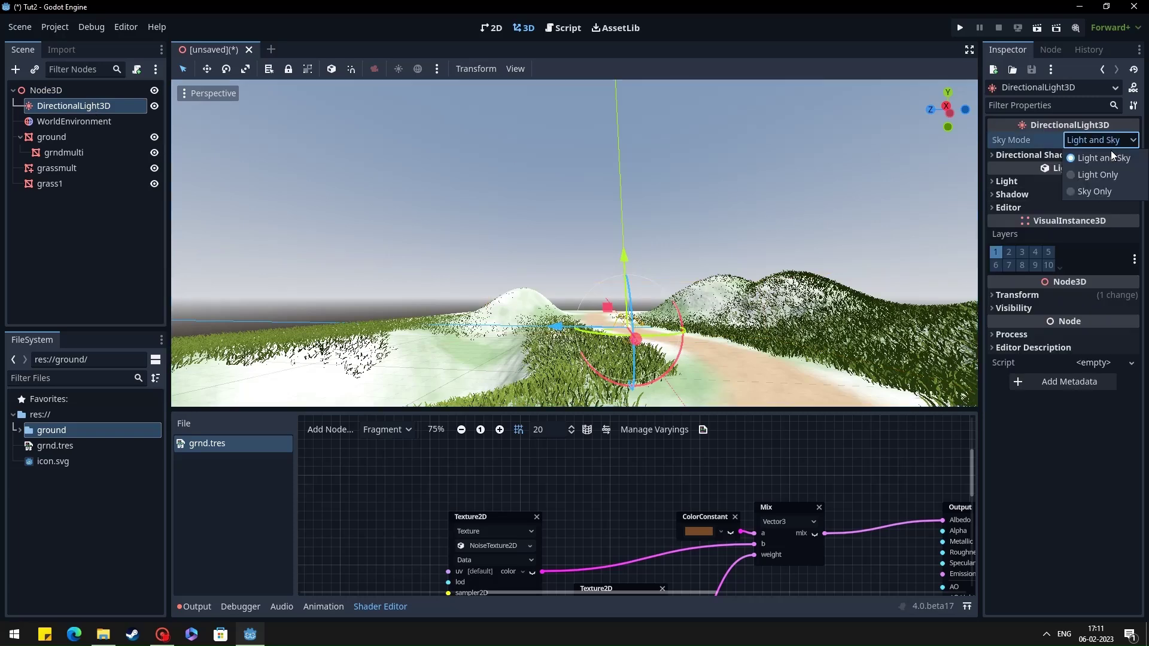
click(1035, 165)
click(1015, 180)
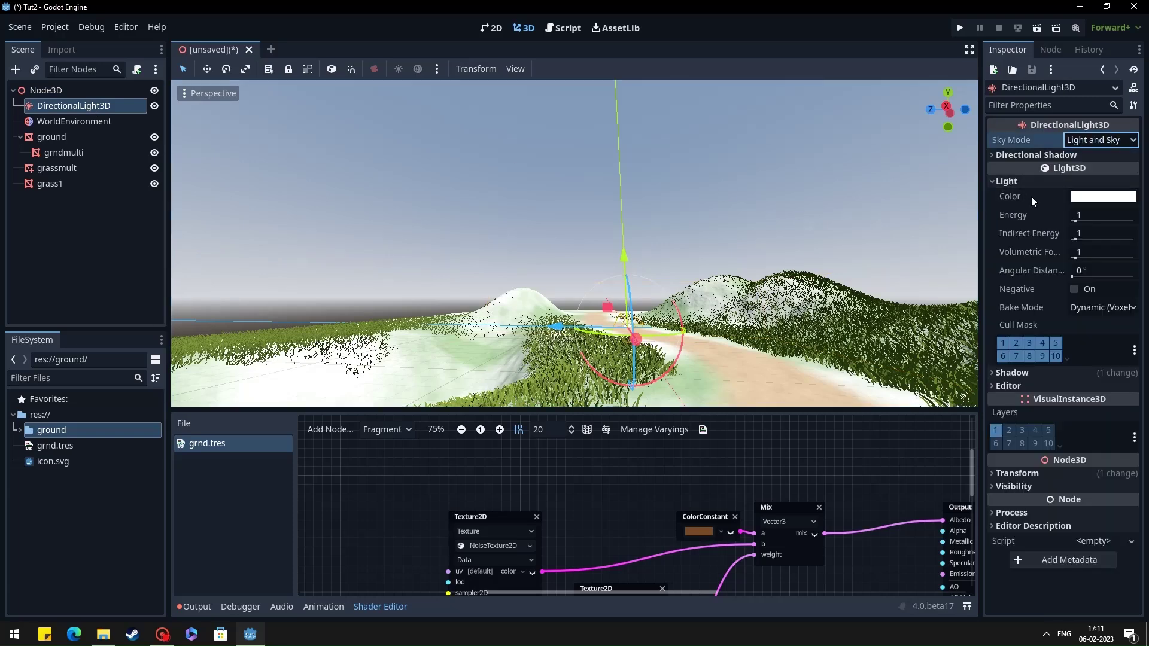
click(1015, 373)
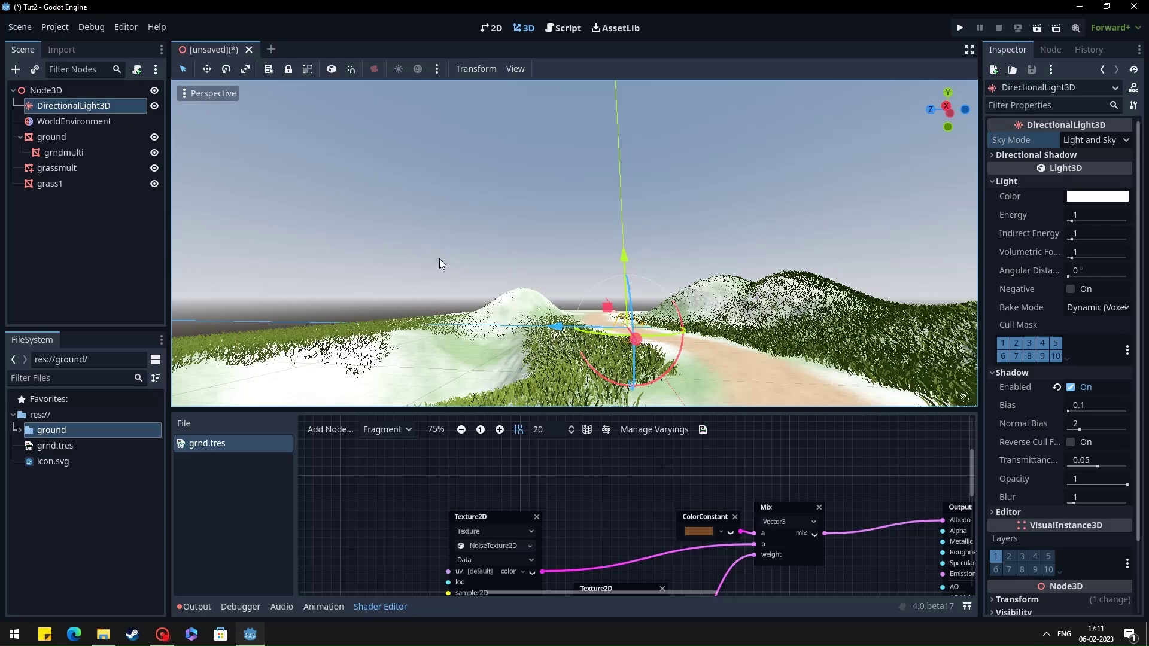
scroll(1086, 418, down, 3)
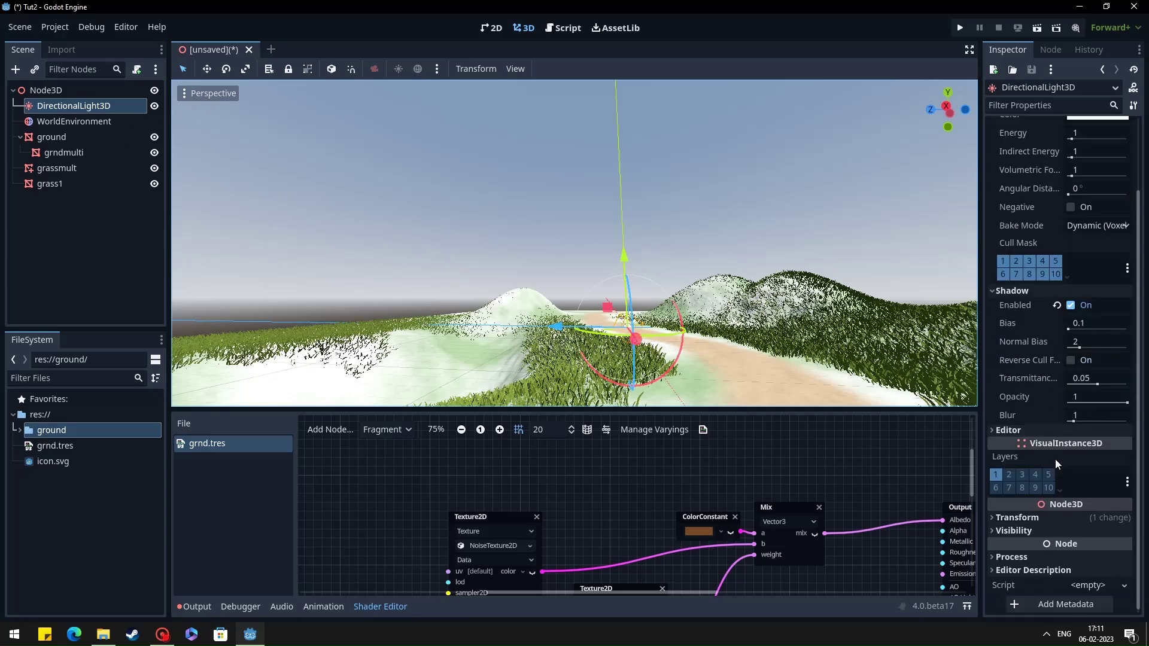
click(1030, 516)
click(1129, 566)
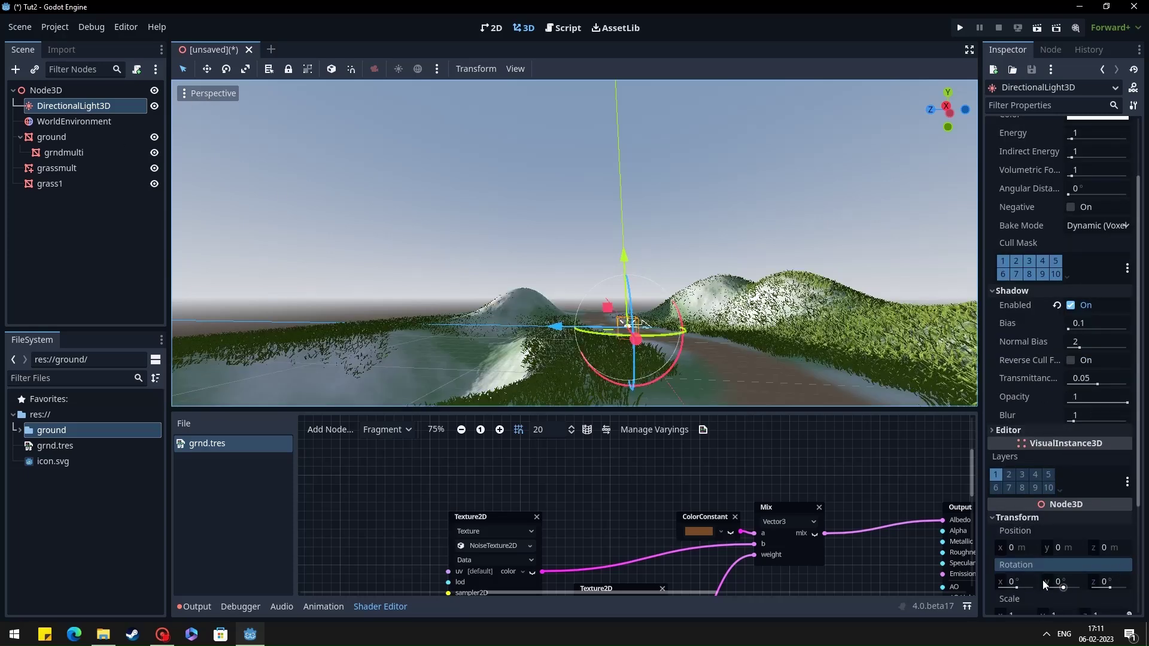
drag(1020, 581, 807, 580)
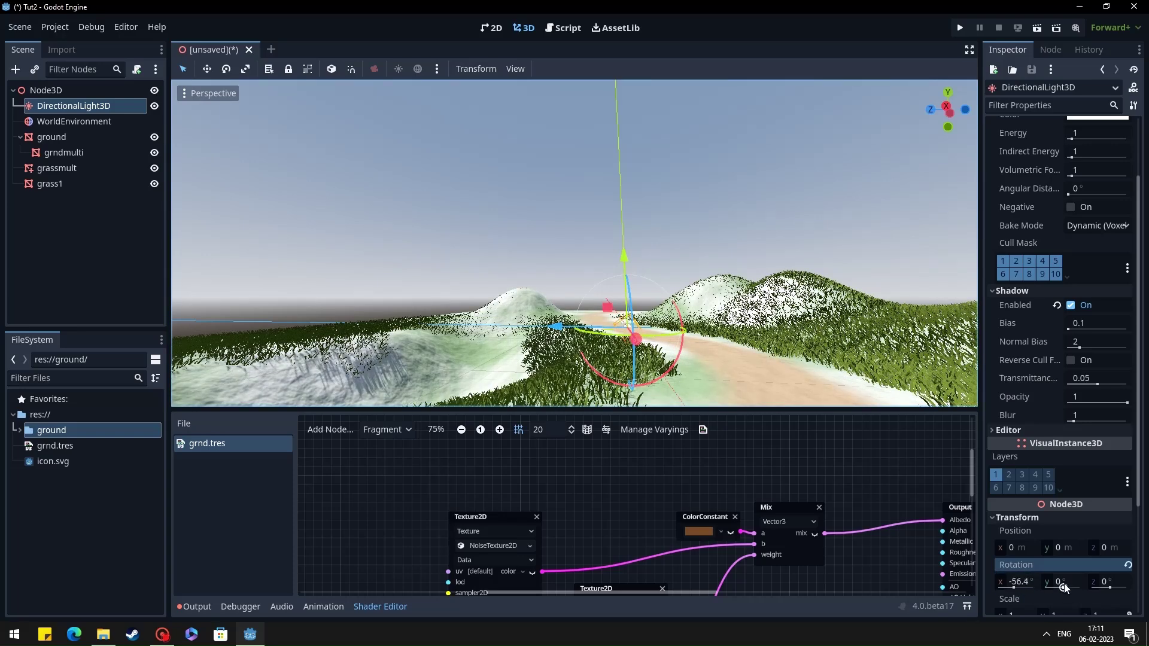
- Rotate the DirectionalLight3D to about 328.4° on X and -156.8° on Y so the sun stands above the hills
mouse_move(1064, 589)
mouse_down()
mouse_move(1028, 588)
mouse_move(1032, 577)
mouse_up()
right_drag(813, 340, 866, 352)
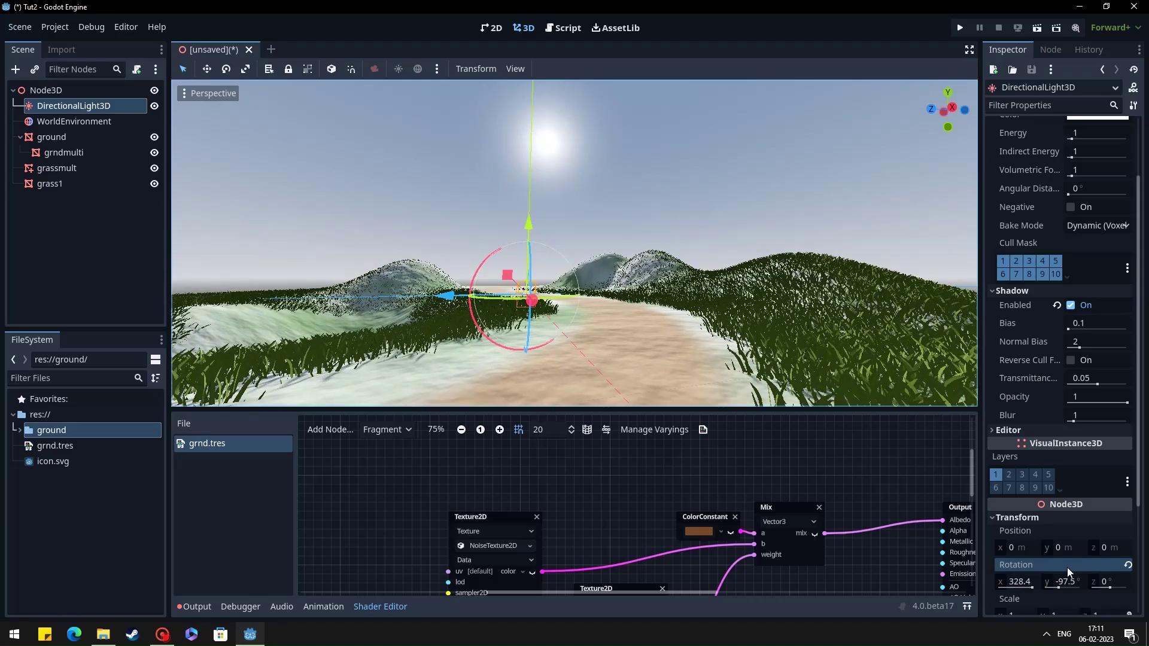
drag(1063, 582, 1036, 568)
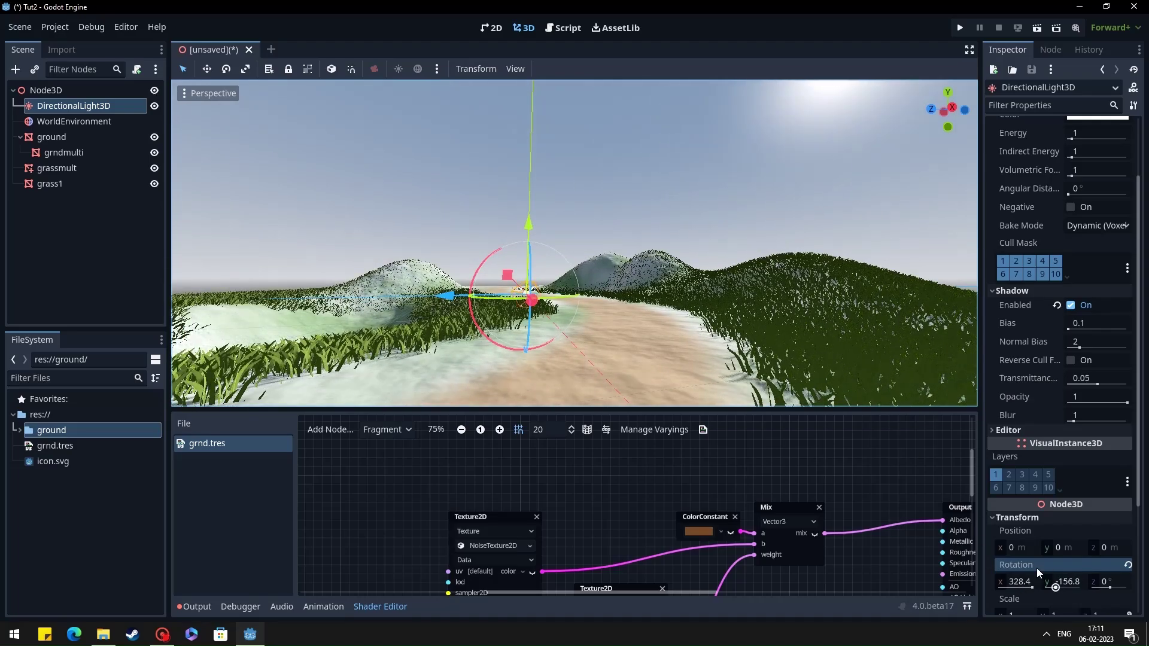
right_drag(774, 257, 752, 268)
- Replace the WorldEnvironment's procedural sky material with a new PhysicalSkyMaterial
click(42, 123)
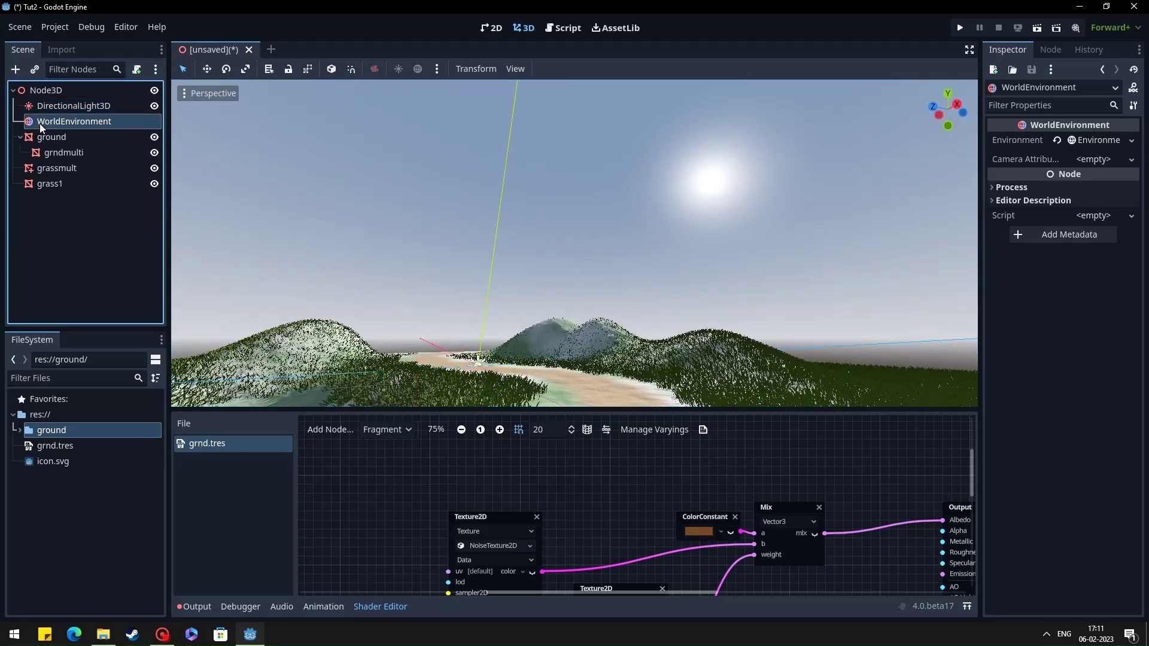
click(1092, 140)
click(1014, 172)
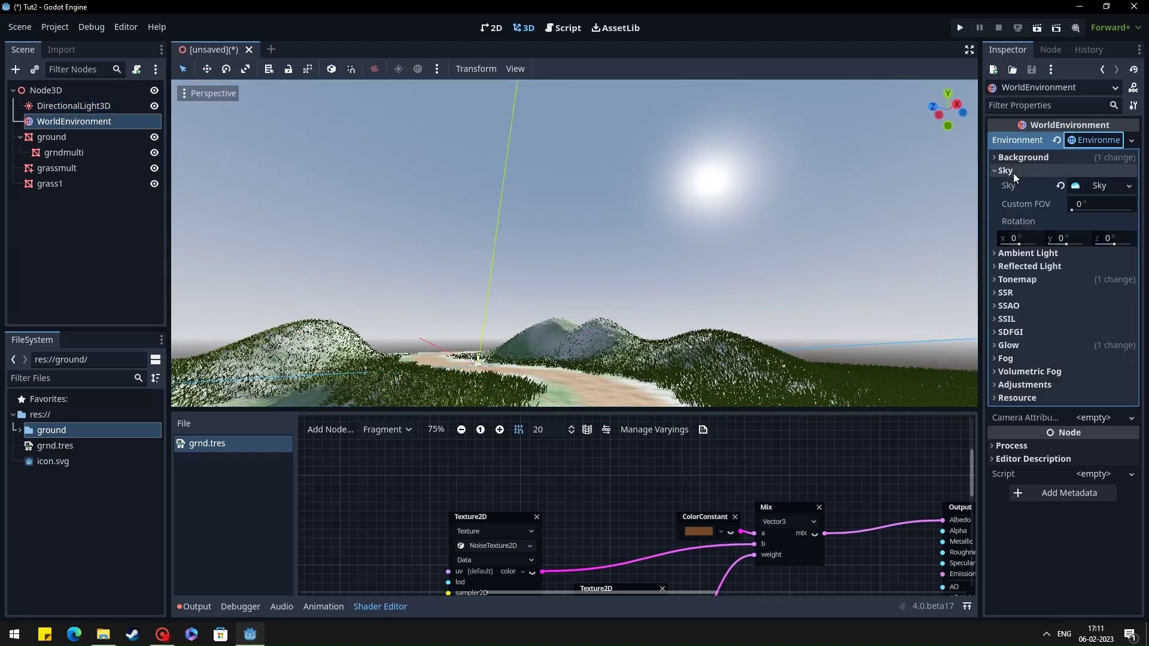
click(1093, 185)
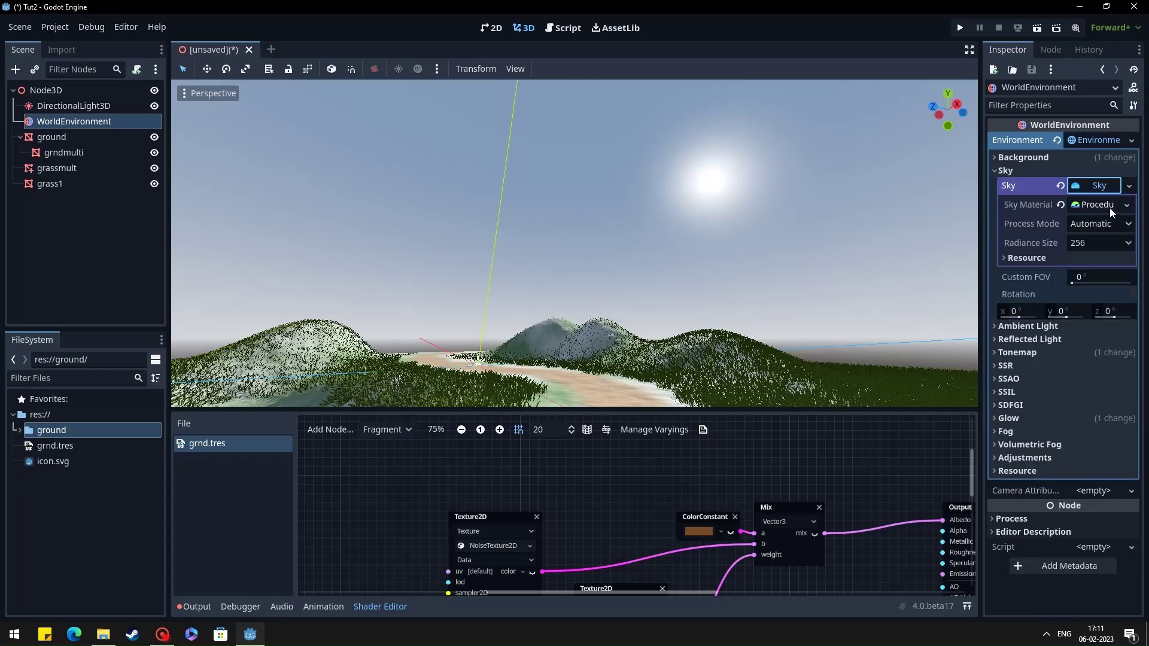
click(1126, 204)
click(1089, 274)
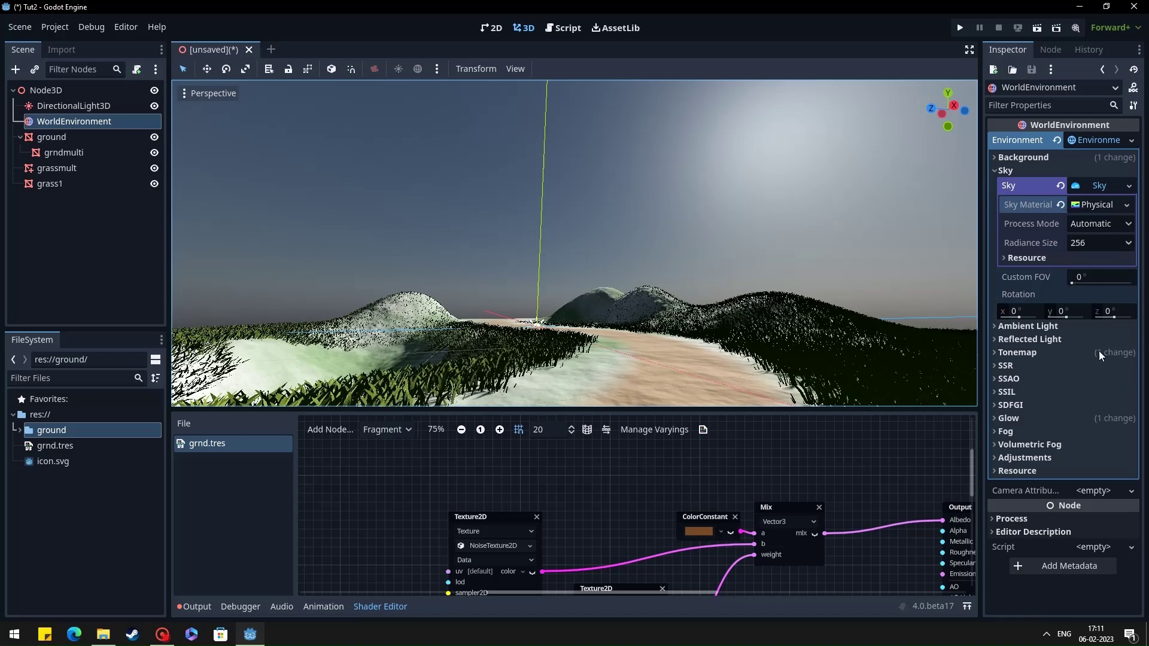
- Assign a new NoiseTexture2D with FastNoiseLite noise as the physical sky material's night sky
click(1097, 205)
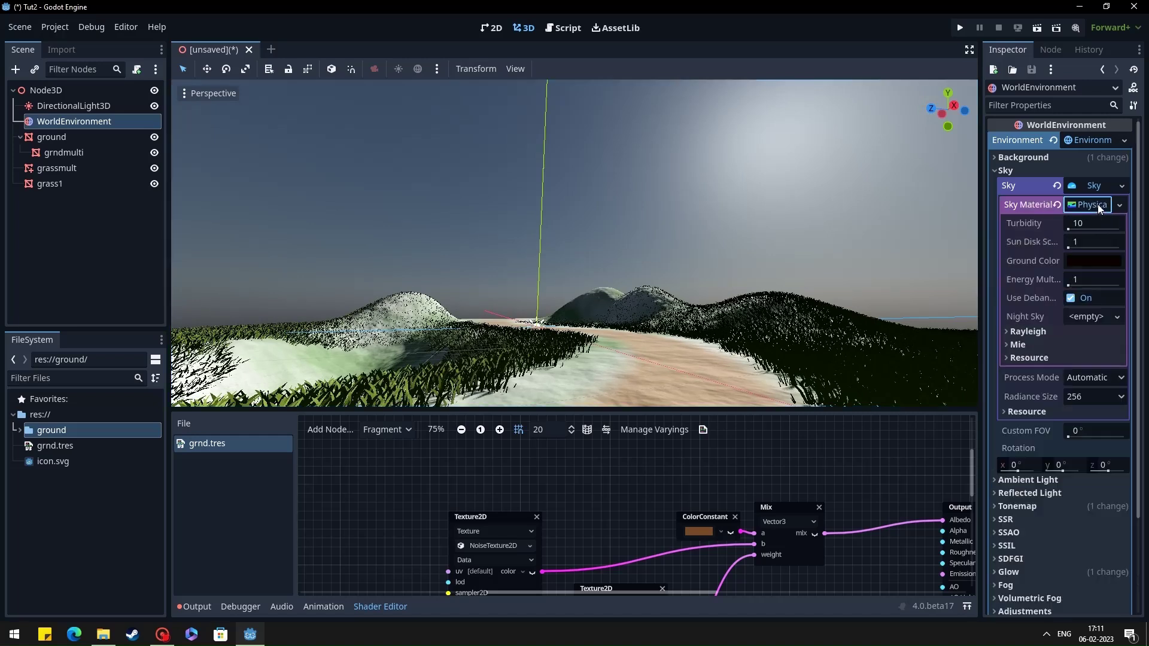
click(1116, 317)
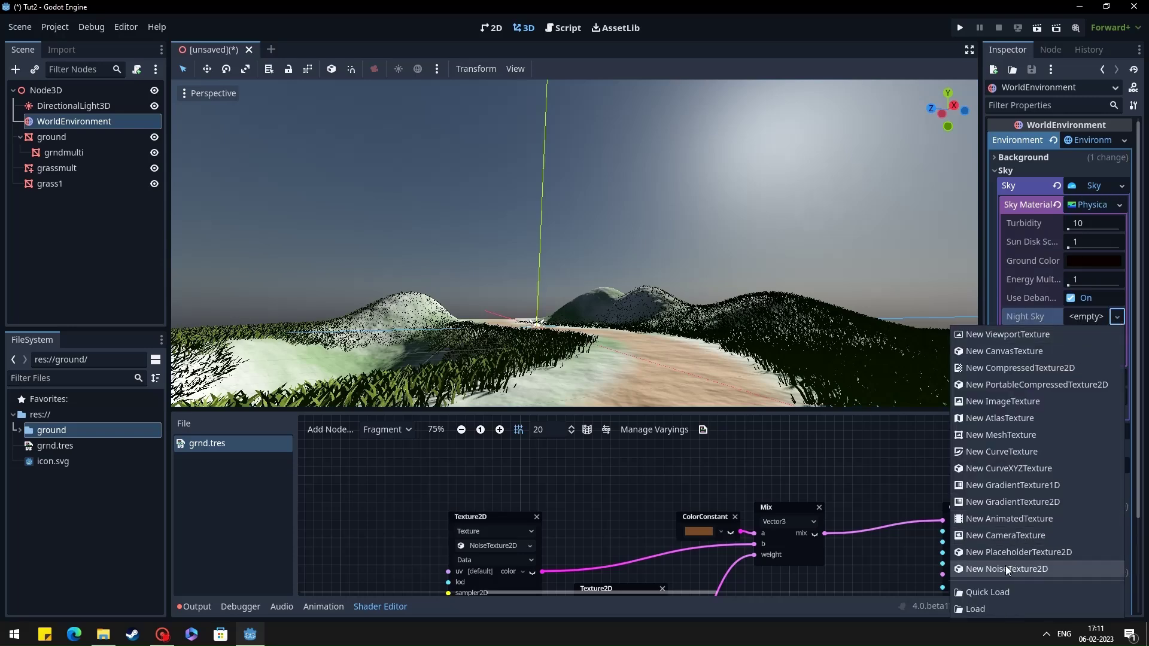
click(1005, 568)
click(1089, 317)
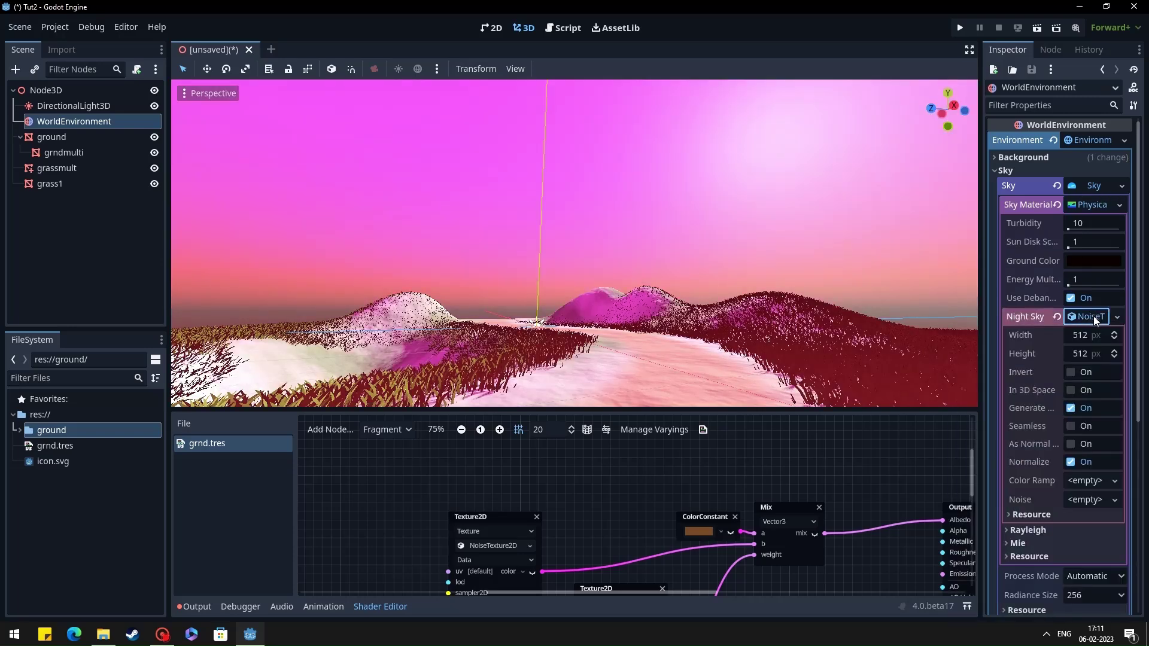
click(1091, 500)
click(1080, 515)
- Give the night sky noise texture a new gradient color ramp, make it seamless and disable its mipmap generation
click(1088, 482)
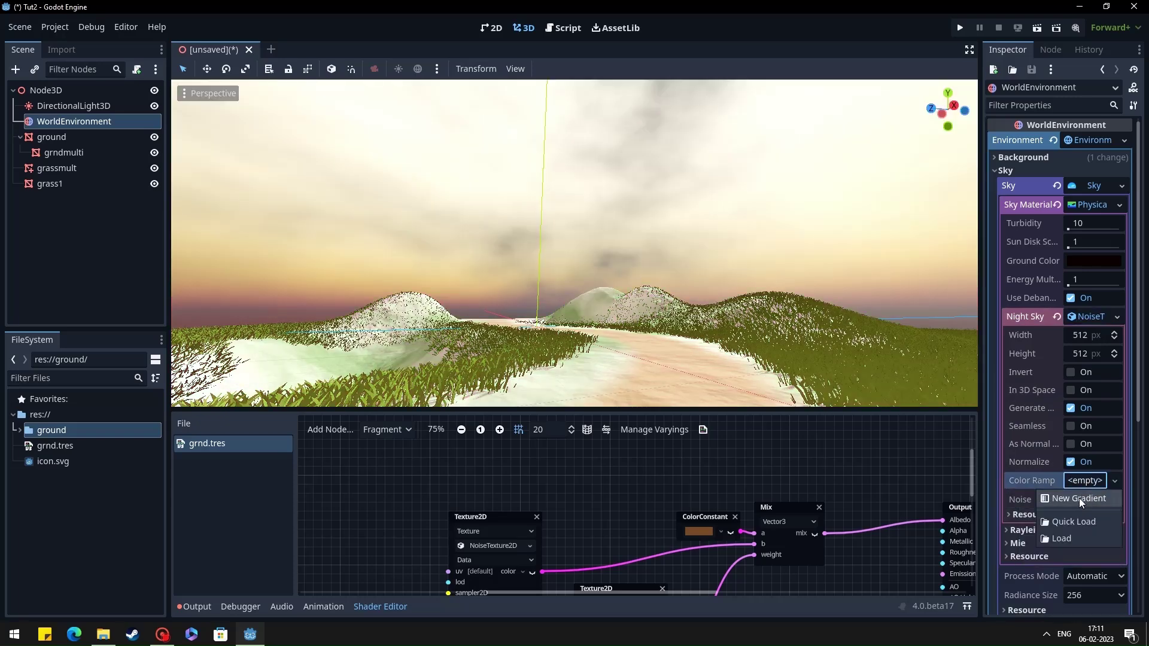
click(1078, 498)
click(1071, 426)
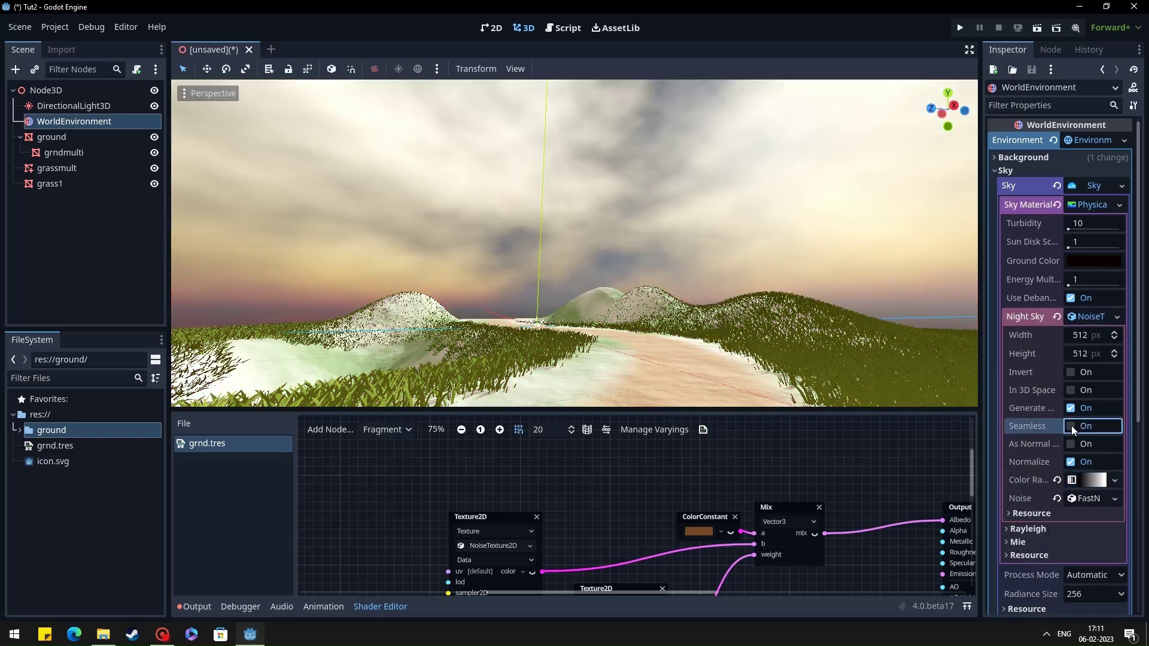
click(1071, 409)
- Move the color ramp's black stop just past the gradient's middle to break the noise into separate clouds
click(1090, 517)
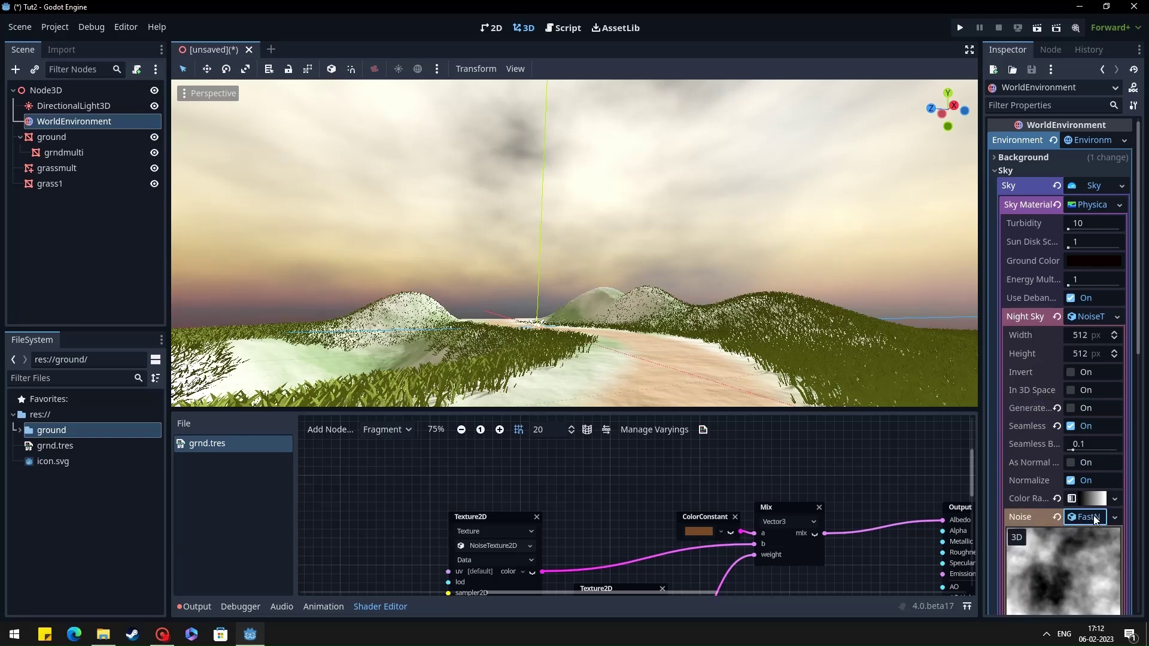
click(1093, 499)
drag(1011, 537, 1049, 537)
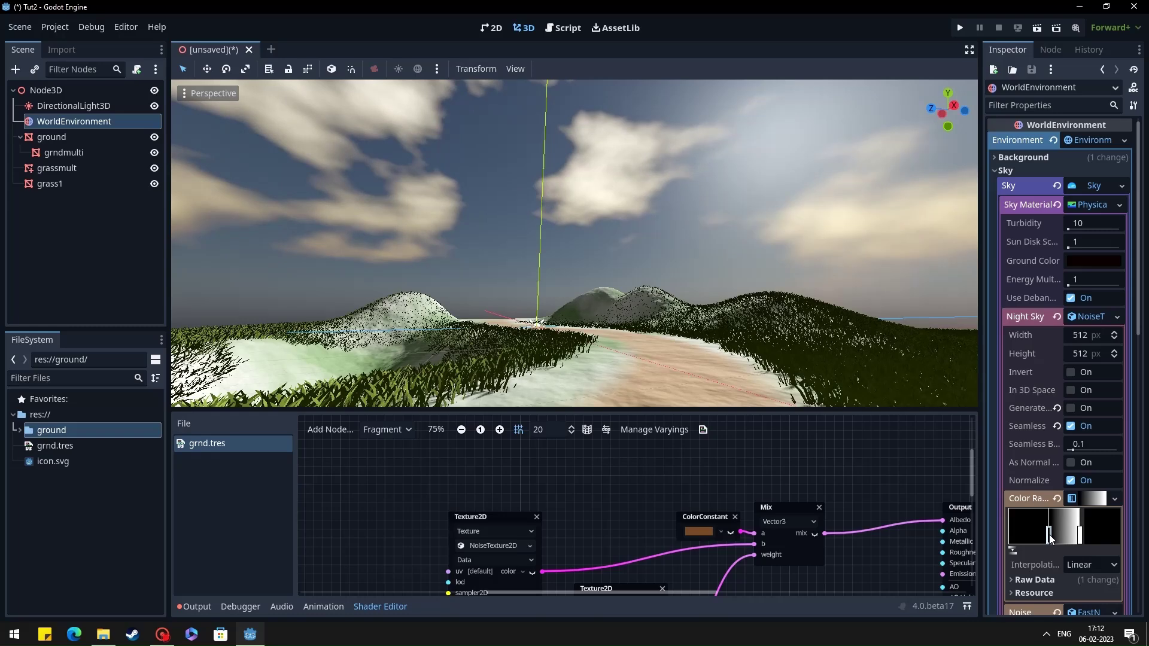
- Set the cloud noise's fractal octaves to 6 and gain to 0.6, and check the sky from several angles
scroll(1074, 551, down, 5)
click(1052, 561)
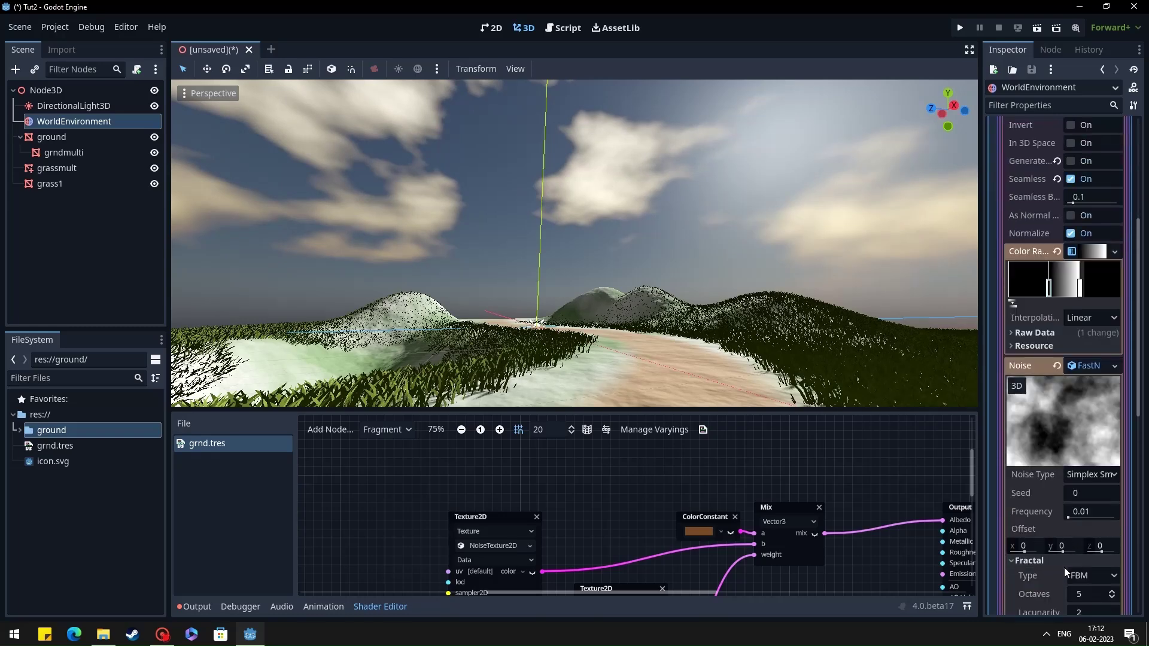
scroll(1064, 568, down, 5)
click(1112, 344)
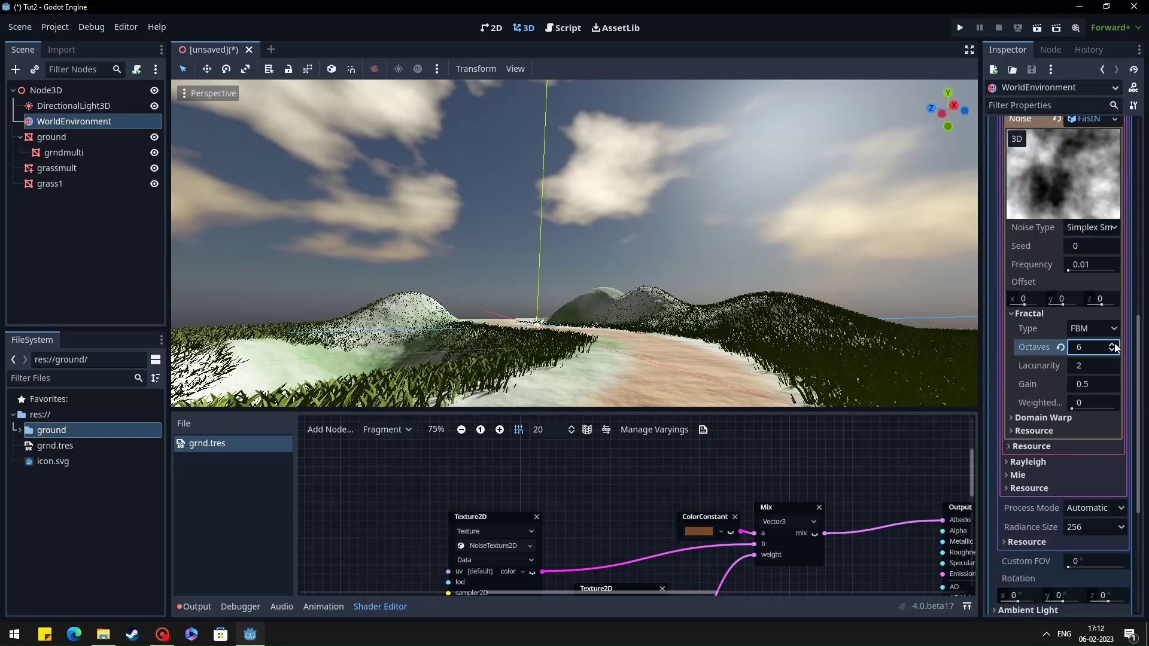
click(1097, 384)
text(.6)
key(Return)
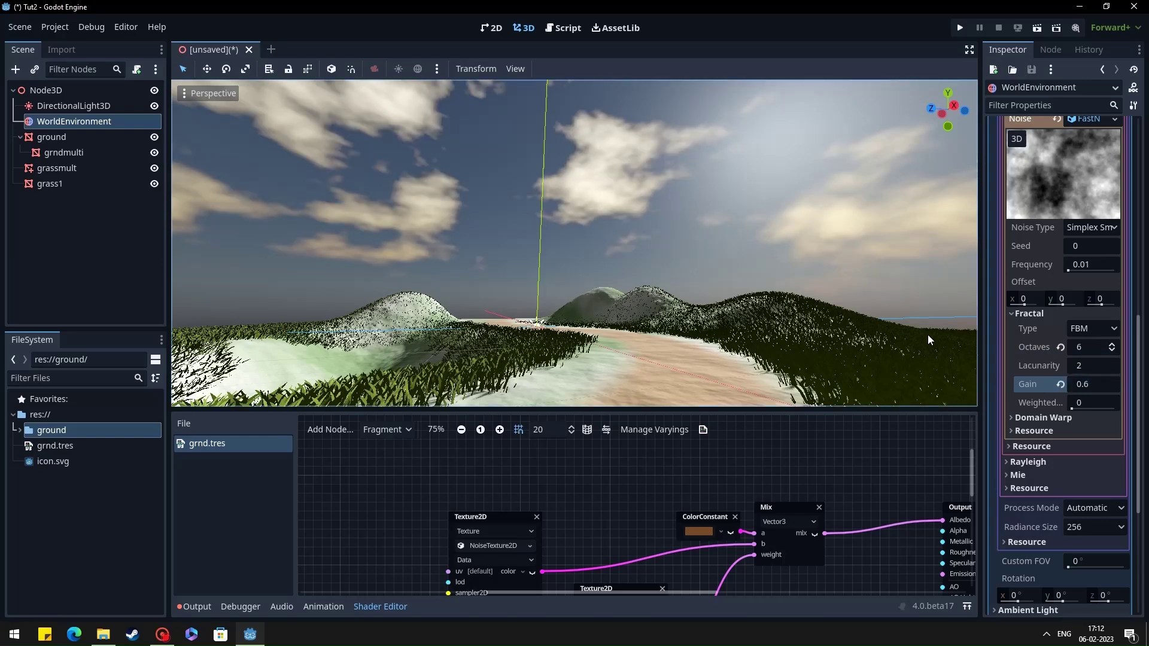
right_drag(927, 335, 815, 264)
right_drag(909, 155, 590, 201)
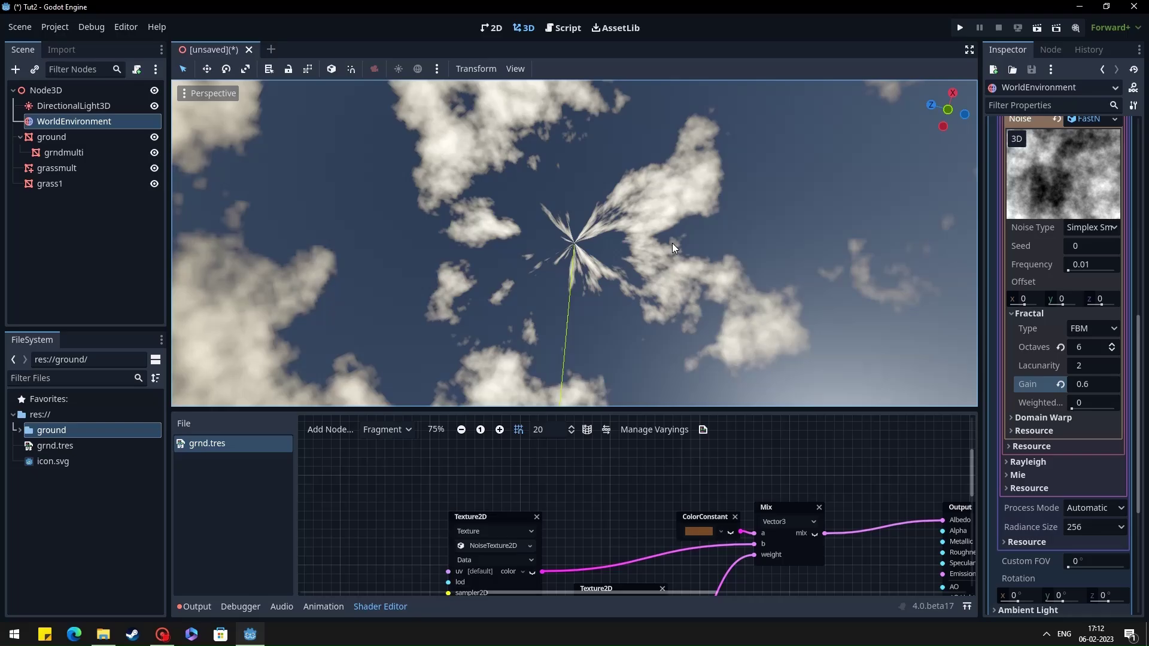
mouse_move(795, 268)
right_down()
mouse_move(776, 373)
mouse_move(775, 323)
mouse_move(795, 270)
right_up()
key(w)
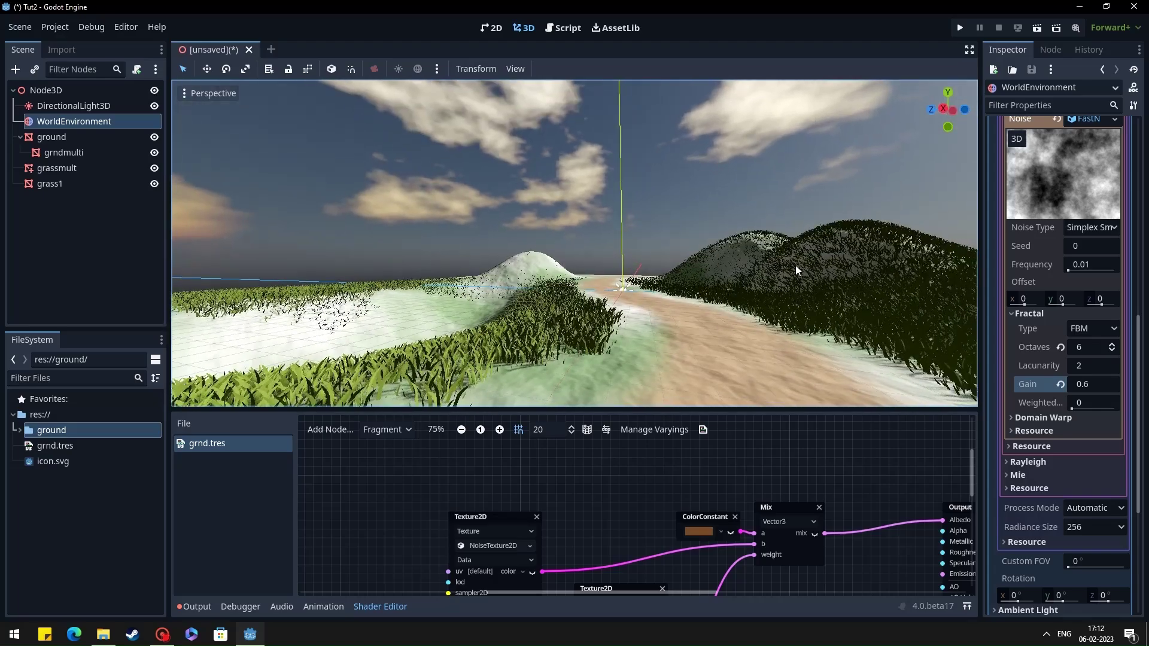
- Enable the environment's fog with an aerial perspective of about 0.326 and a sky affect of about 0.758
scroll(1037, 423, down, 5)
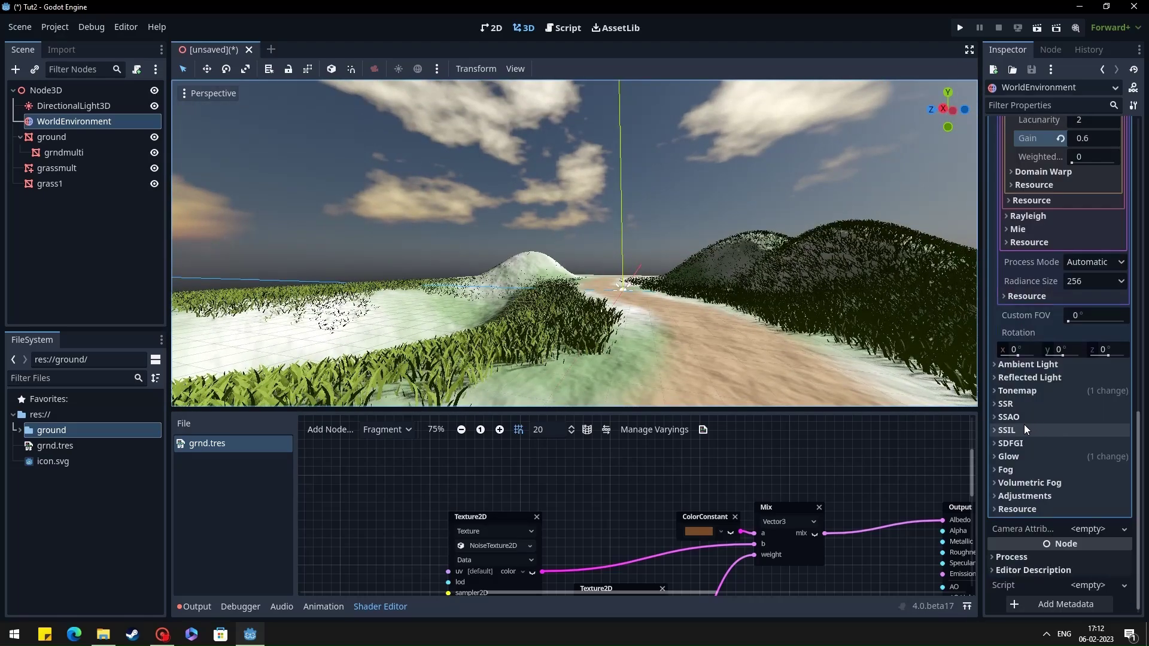
click(1009, 469)
scroll(1025, 465, down, 1)
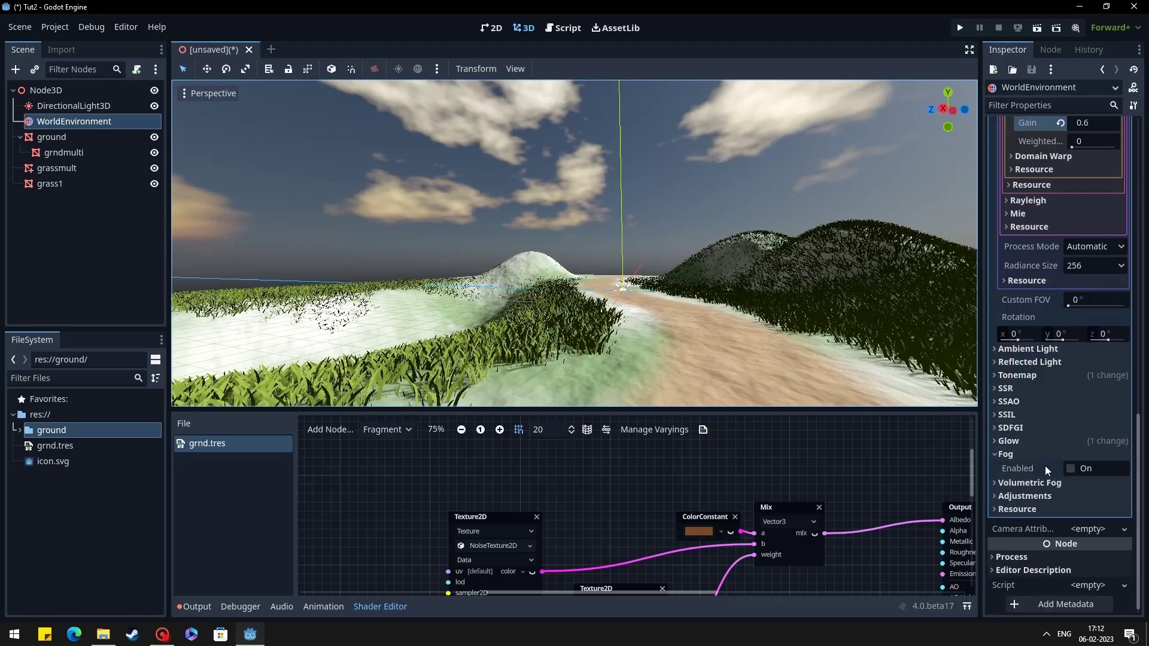
click(1069, 468)
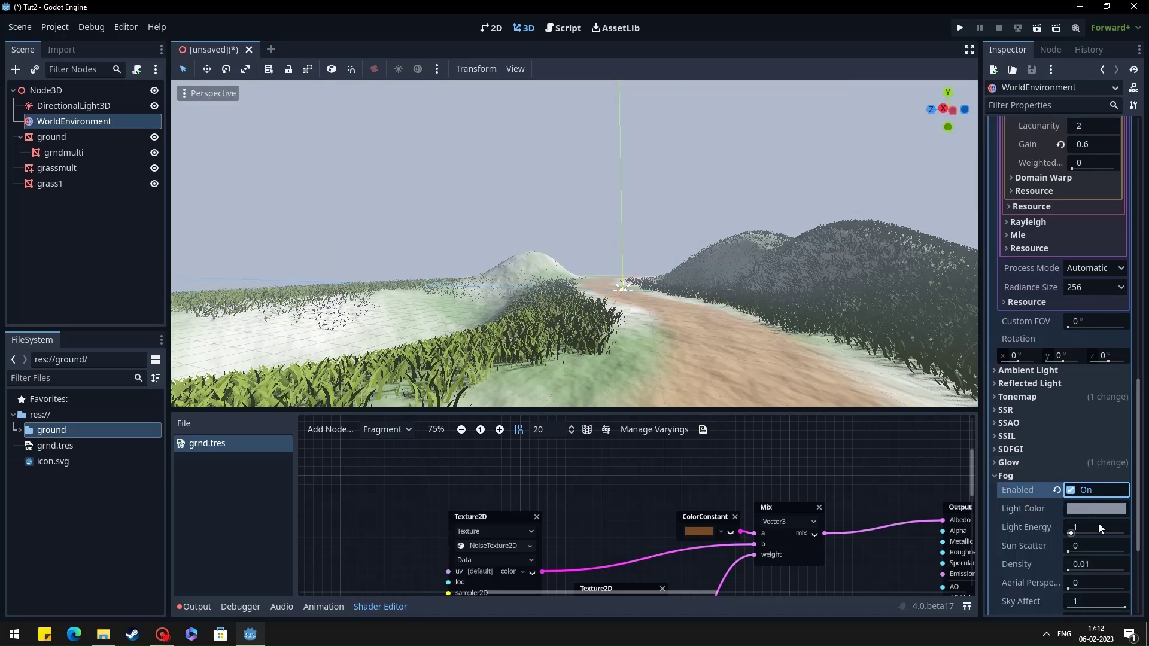
drag(1069, 589, 1084, 591)
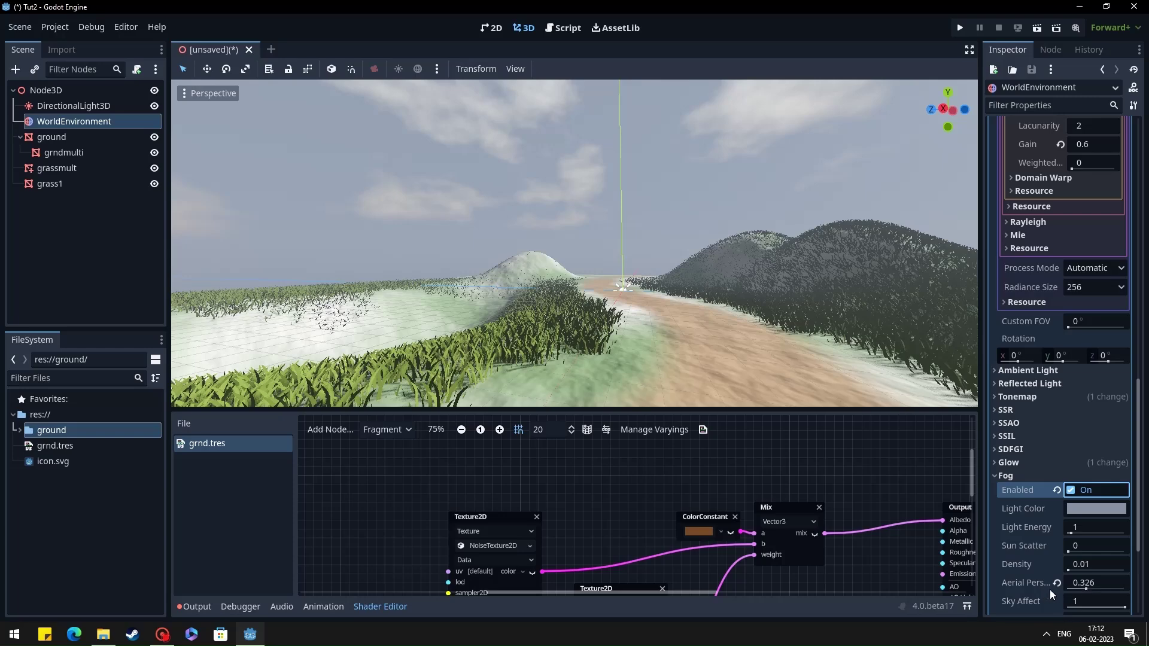
drag(1124, 608, 1106, 608)
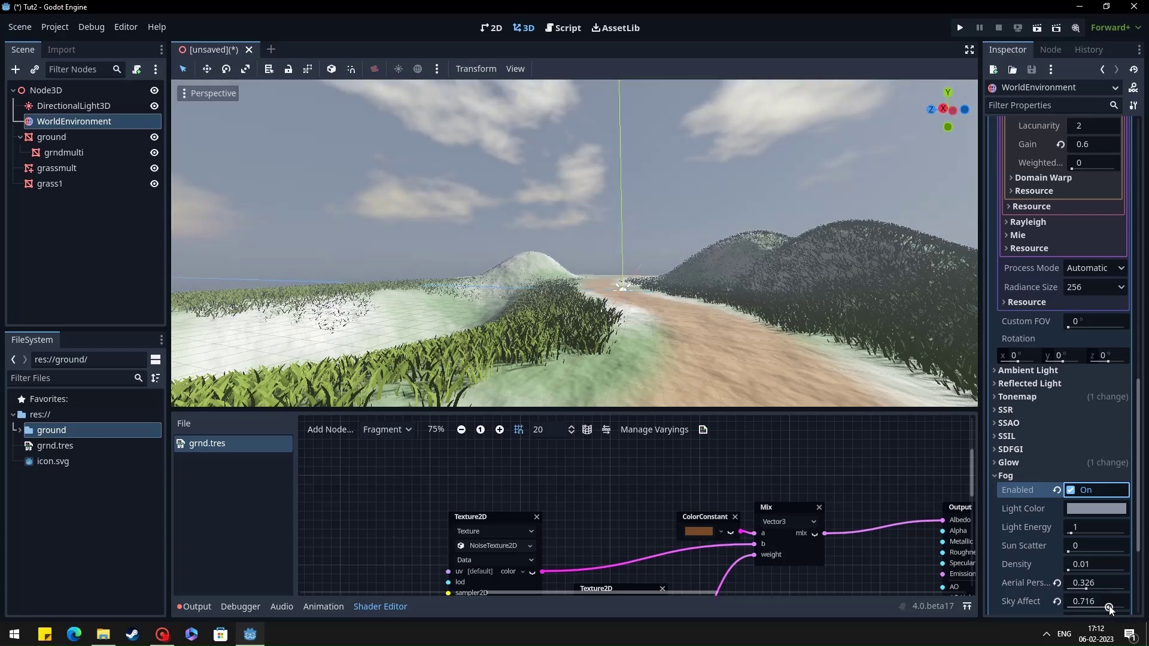
- Tint the fog's light color a muted teal
click(1093, 510)
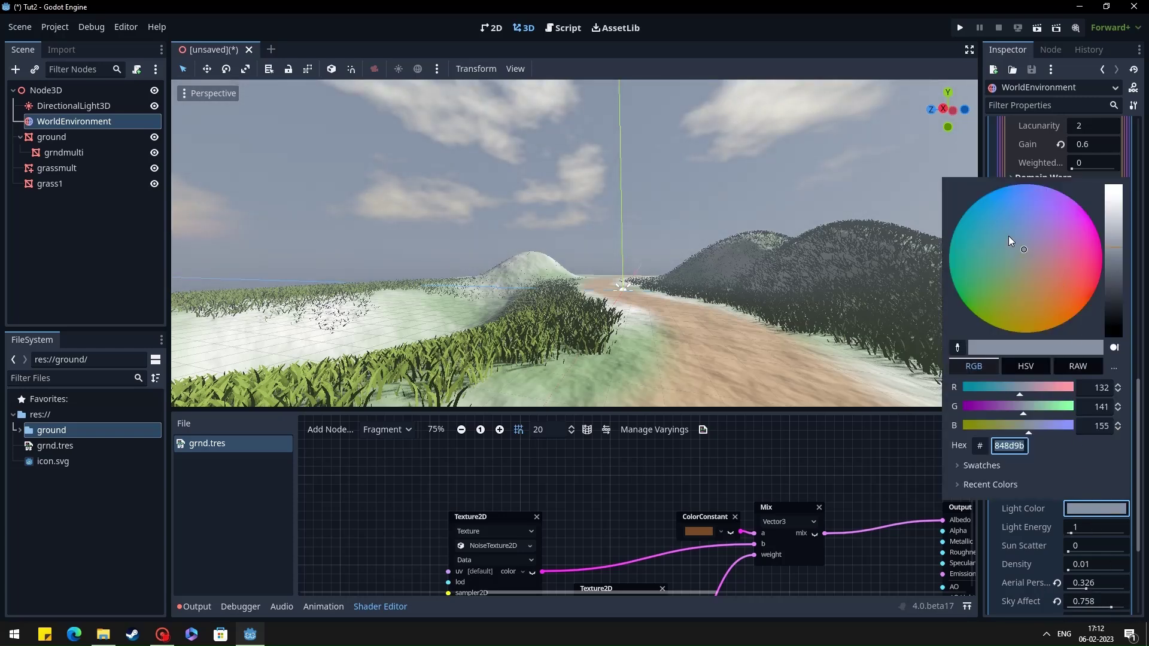
mouse_move(1007, 236)
mouse_down()
mouse_move(996, 235)
mouse_move(1007, 243)
mouse_up()
click(873, 62)
- Enable volumetric fog in the environment and raise its anisotropy to 0.75
scroll(1076, 441, down, 3)
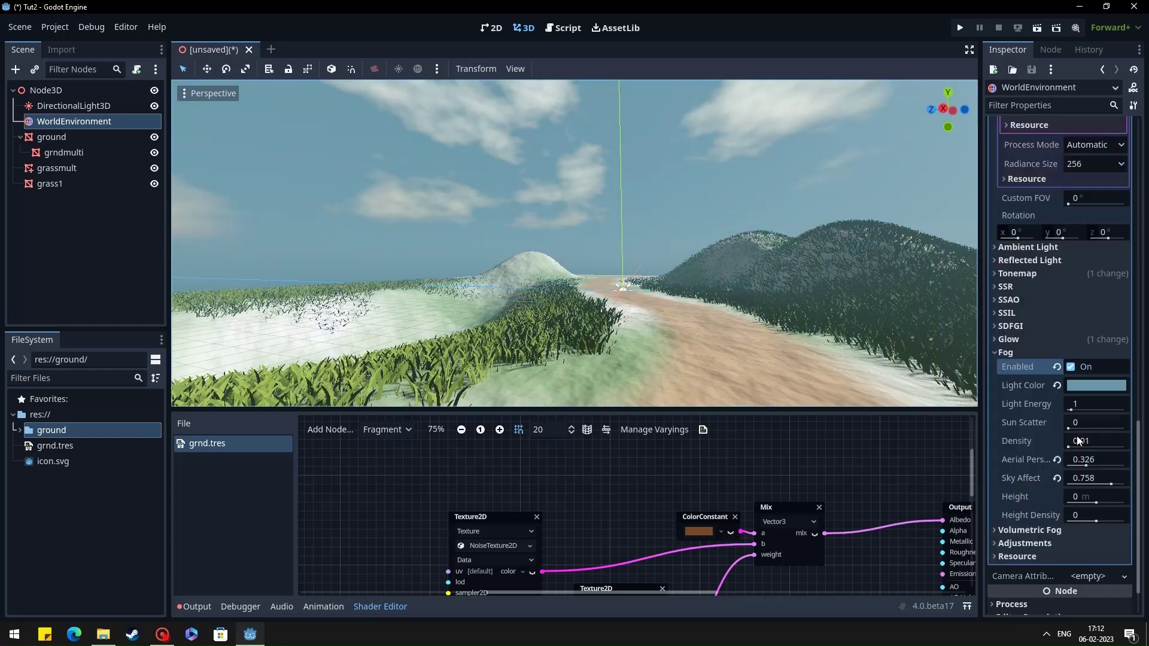
click(1064, 487)
click(1071, 497)
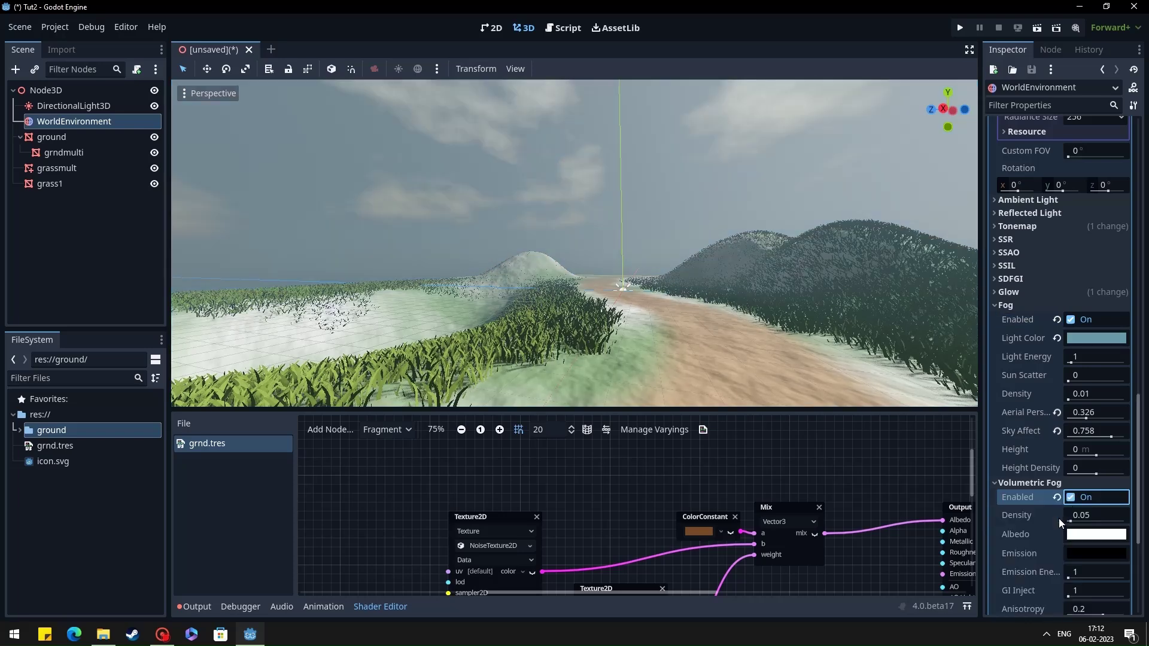
scroll(1056, 535, down, 3)
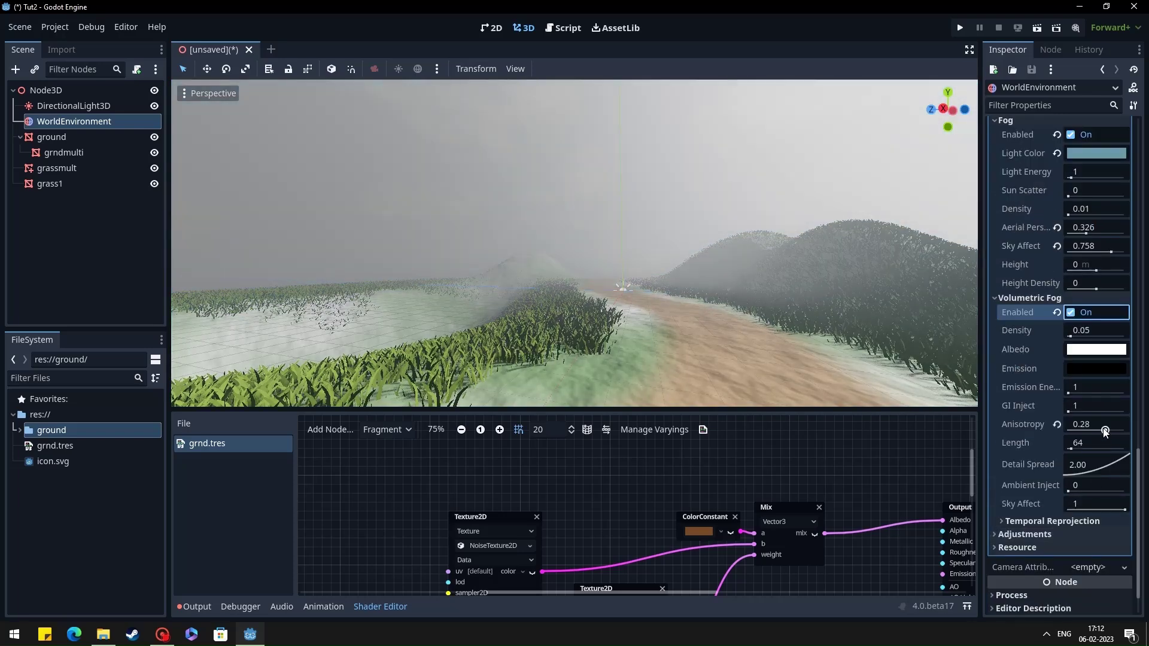
drag(1102, 431, 1117, 431)
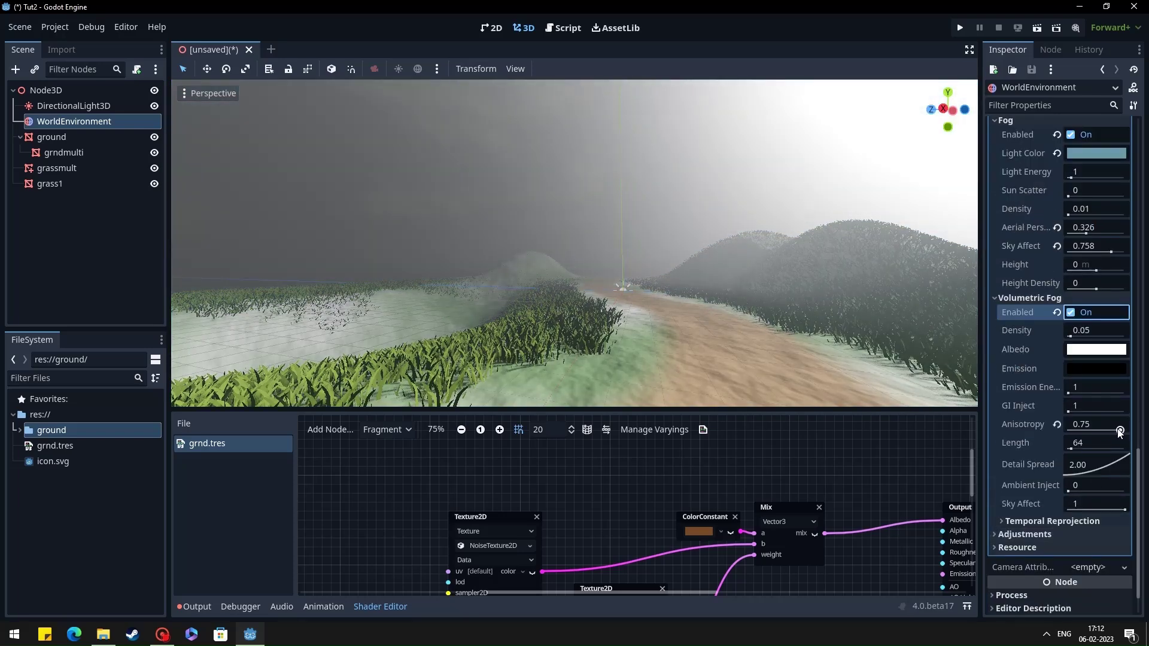
- Lower the volumetric fog's density to 0.01 and check the haze over the terrain
click(1092, 333)
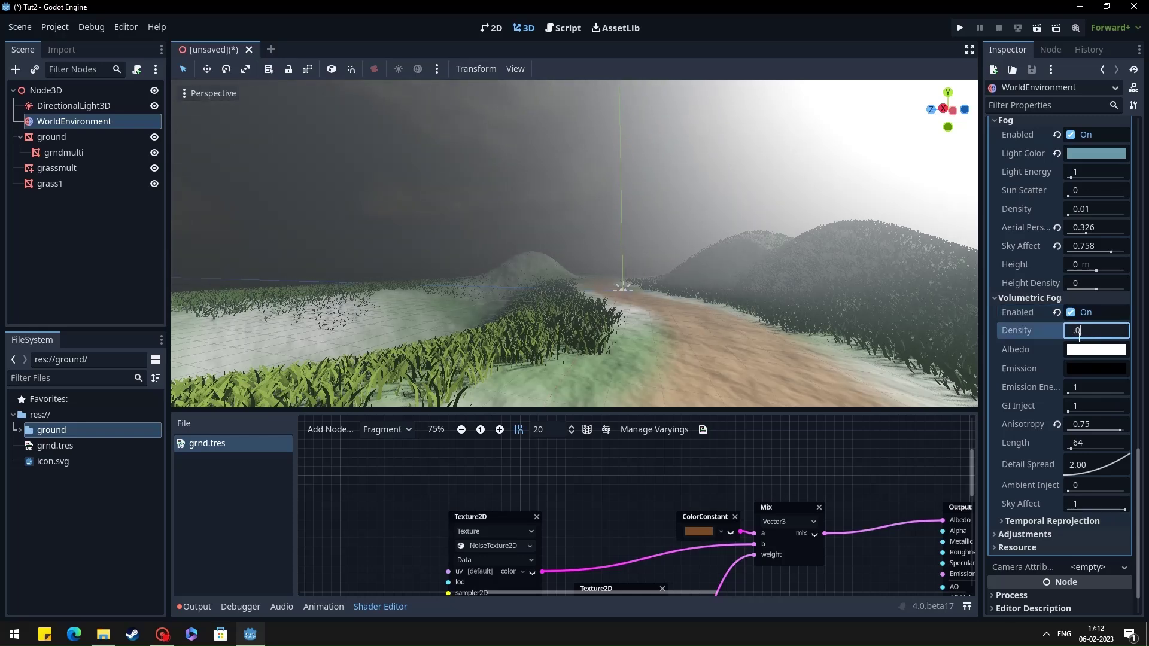
text(0.02)
key(Return)
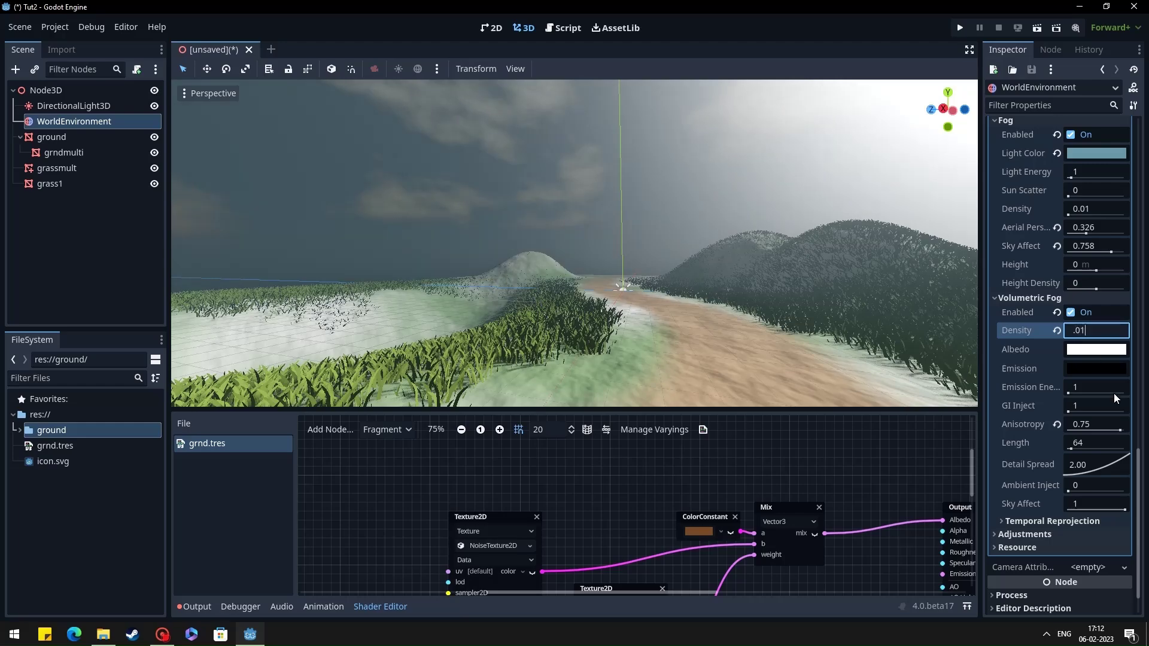
key(Return)
mouse_move(835, 307)
right_down()
mouse_move(835, 236)
mouse_move(837, 323)
right_up()
- Set the regular fog's sun scatter to 0.42 and its light color to the blue 5e93b7
scroll(1064, 327, up, 5)
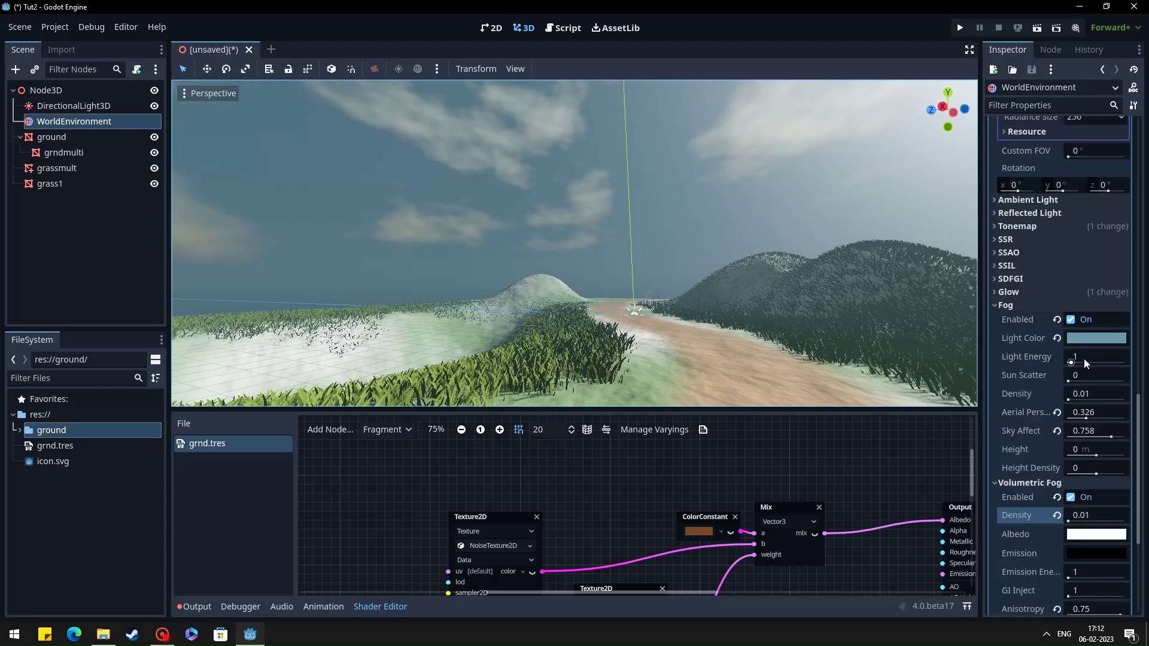
drag(1069, 381, 1103, 381)
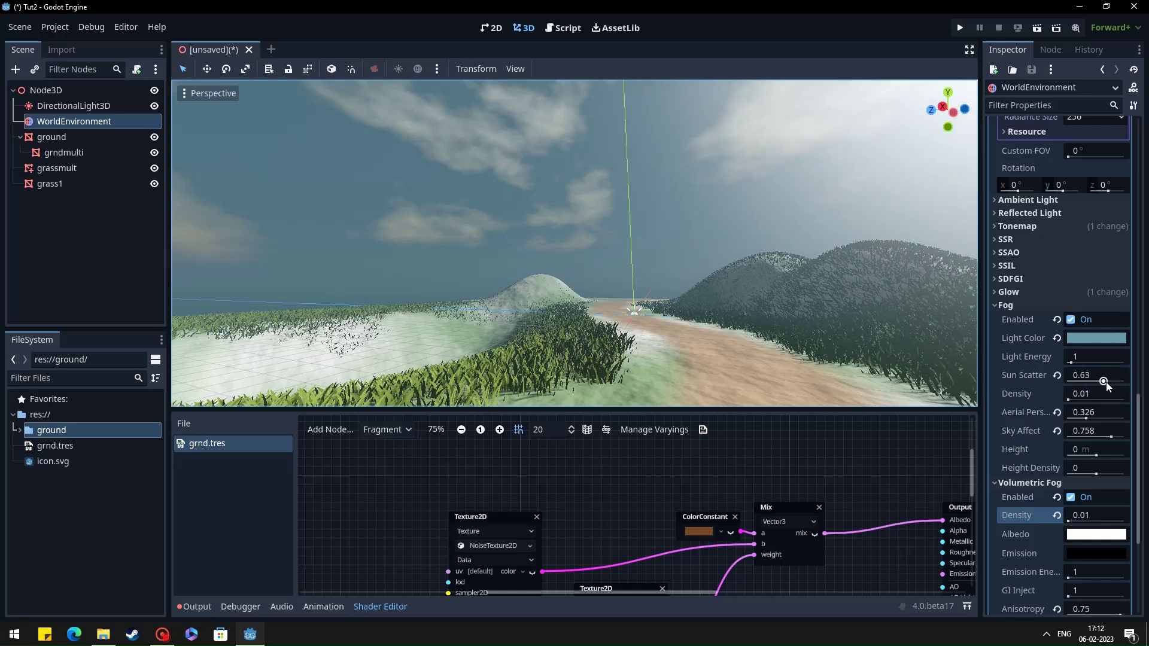
click(1086, 339)
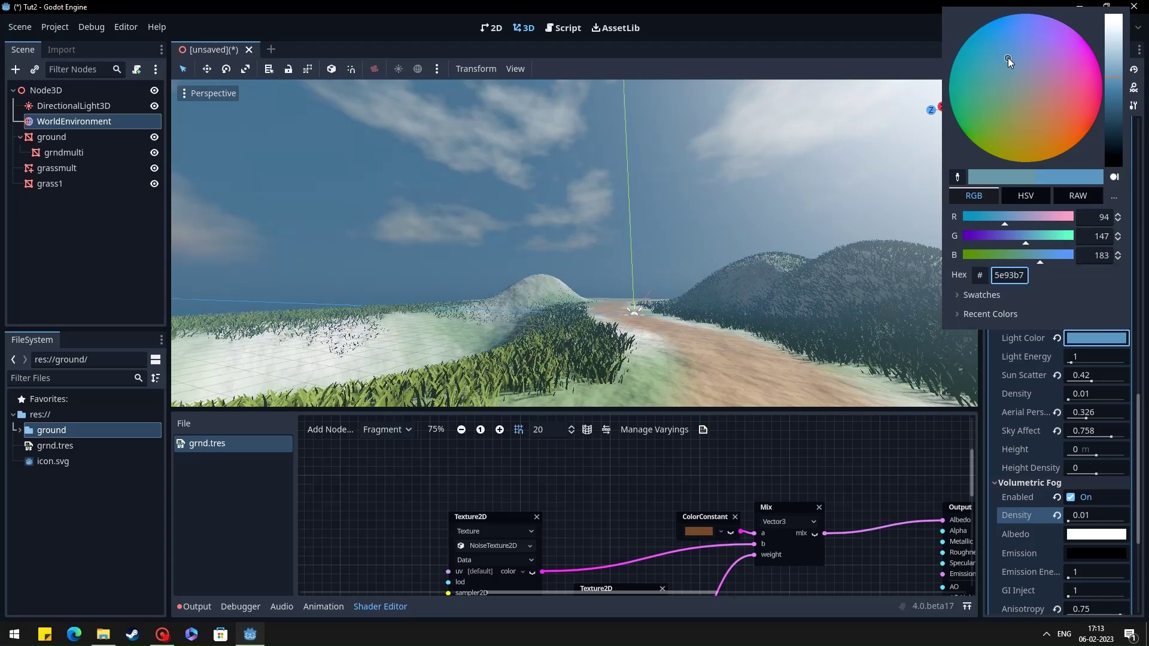
click(816, 131)
right_drag(816, 132, 884, 161)
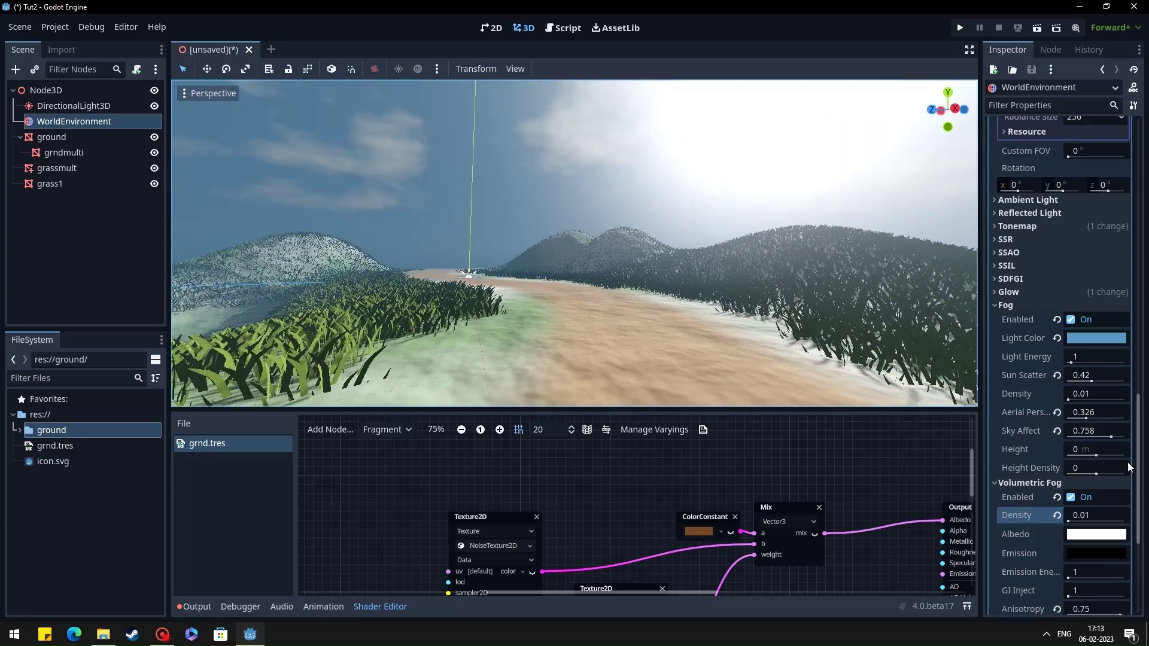
scroll(1099, 547, down, 1)
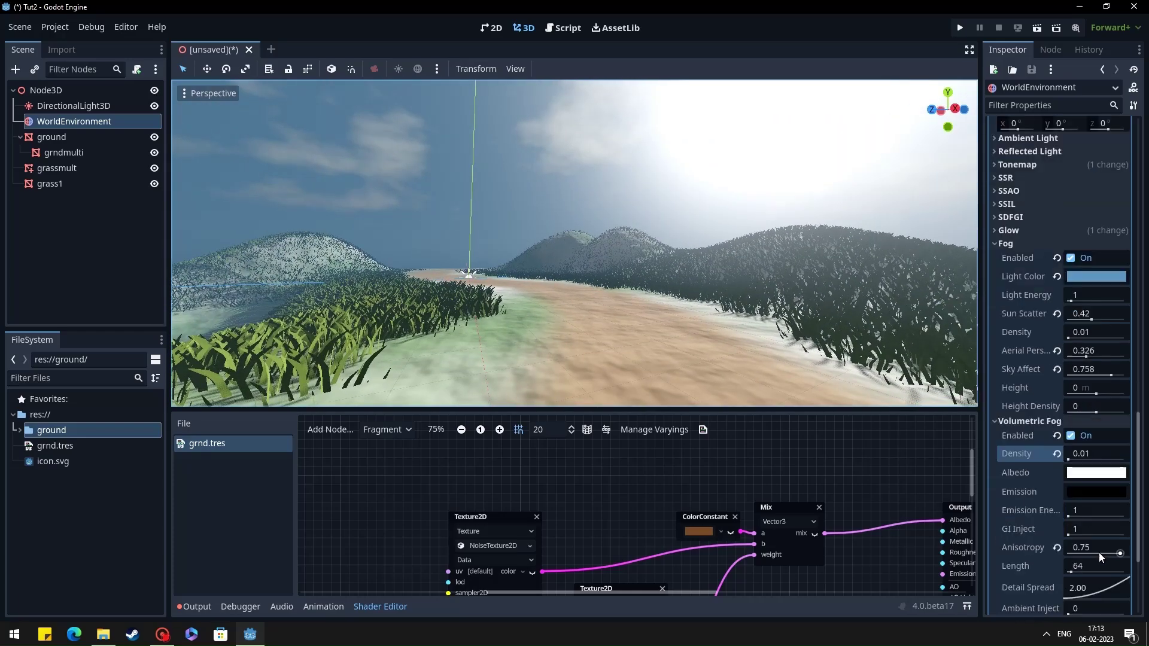
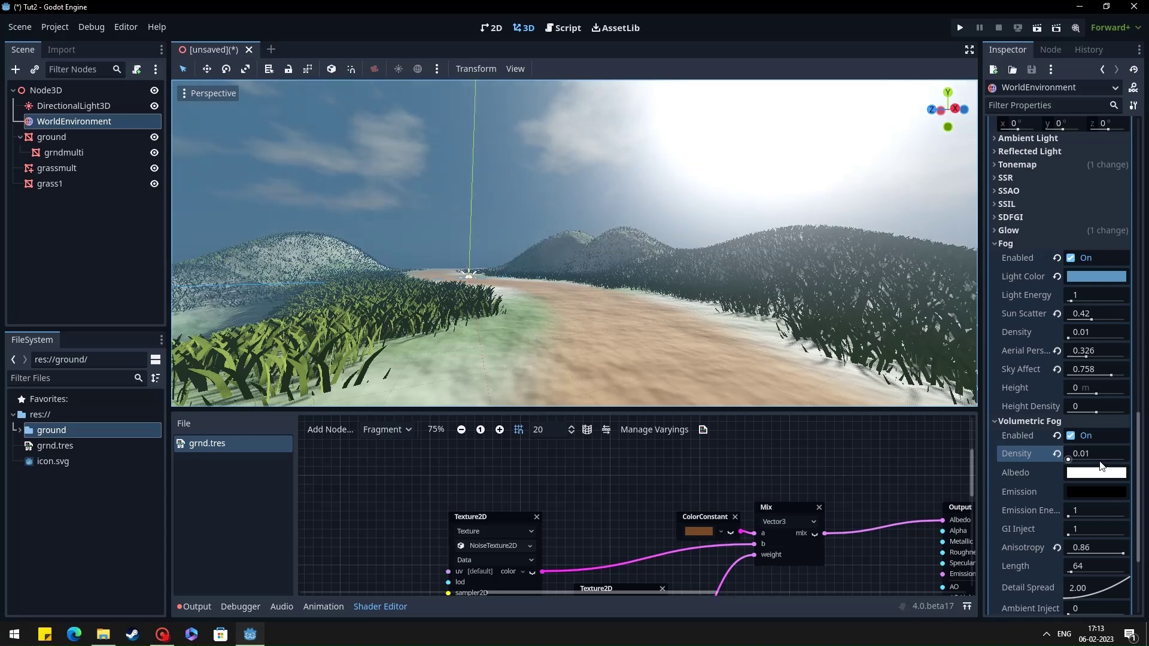
- Set the regular fog's density to 0.005 and check the haze along the path
click(1110, 332)
text(.0)
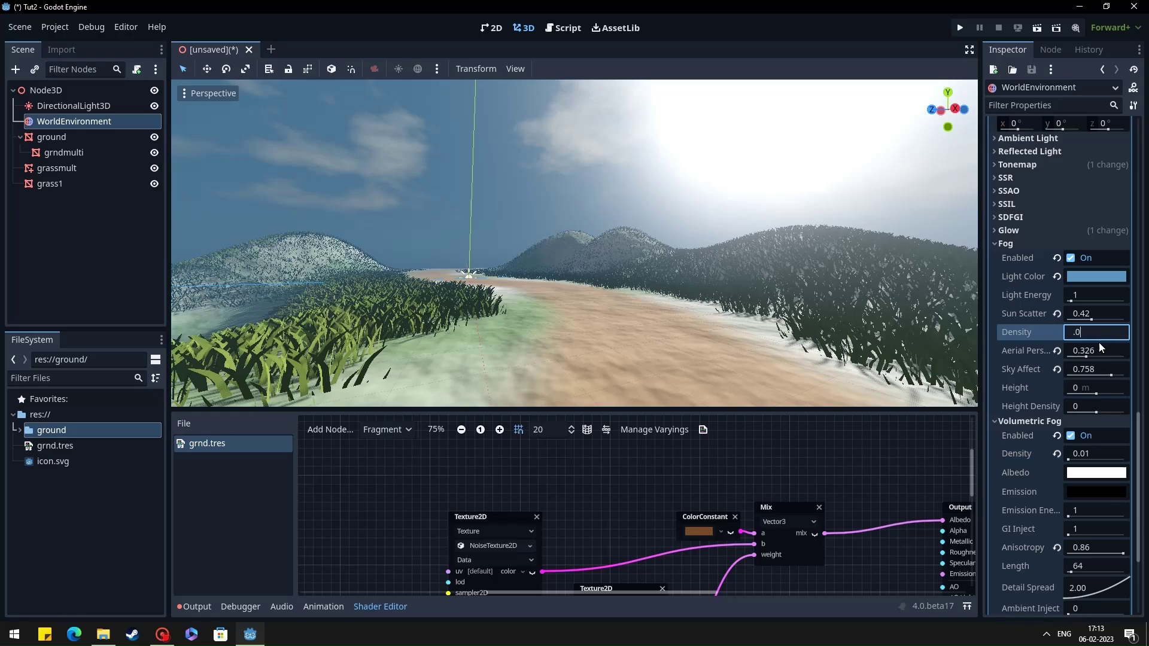
text(05)
key(Return)
right_drag(778, 269, 598, 281)
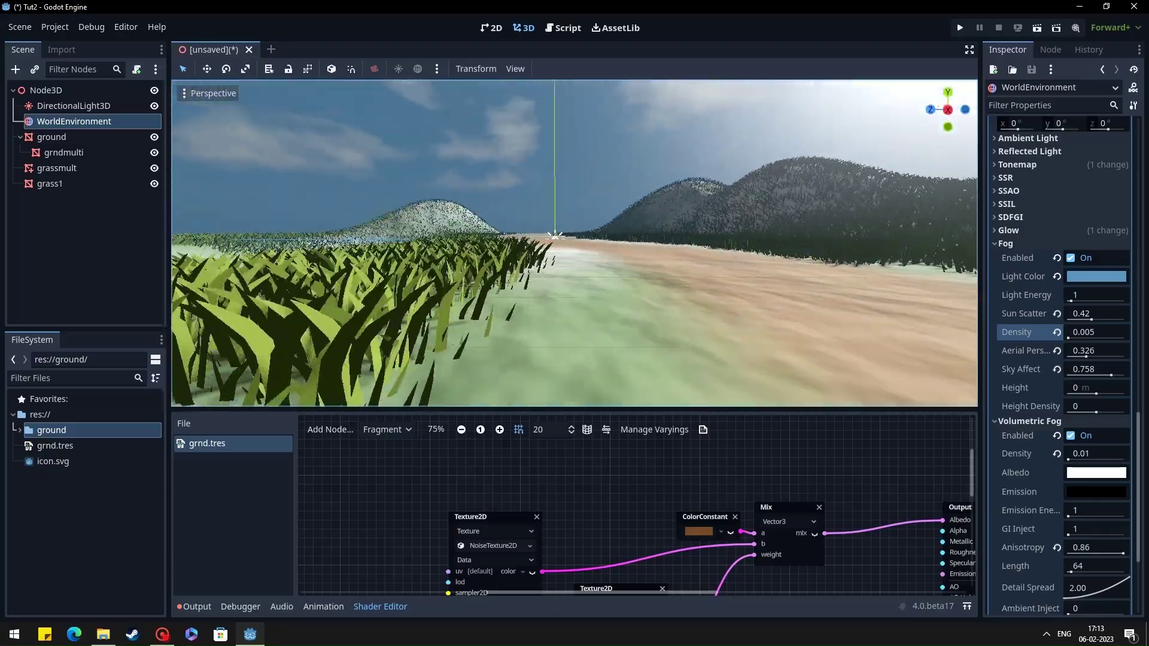
right_drag(682, 255, 670, 258)
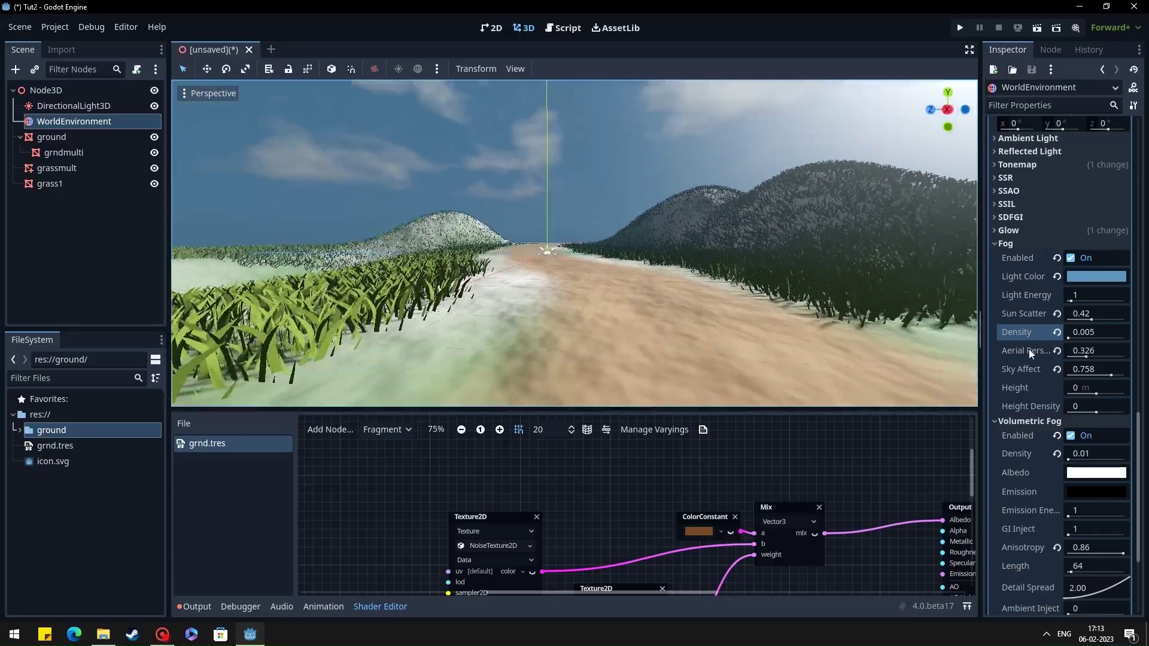
- Set the environment's ambient light sky contribution to 0.5 and check the shading on the hills
click(1025, 162)
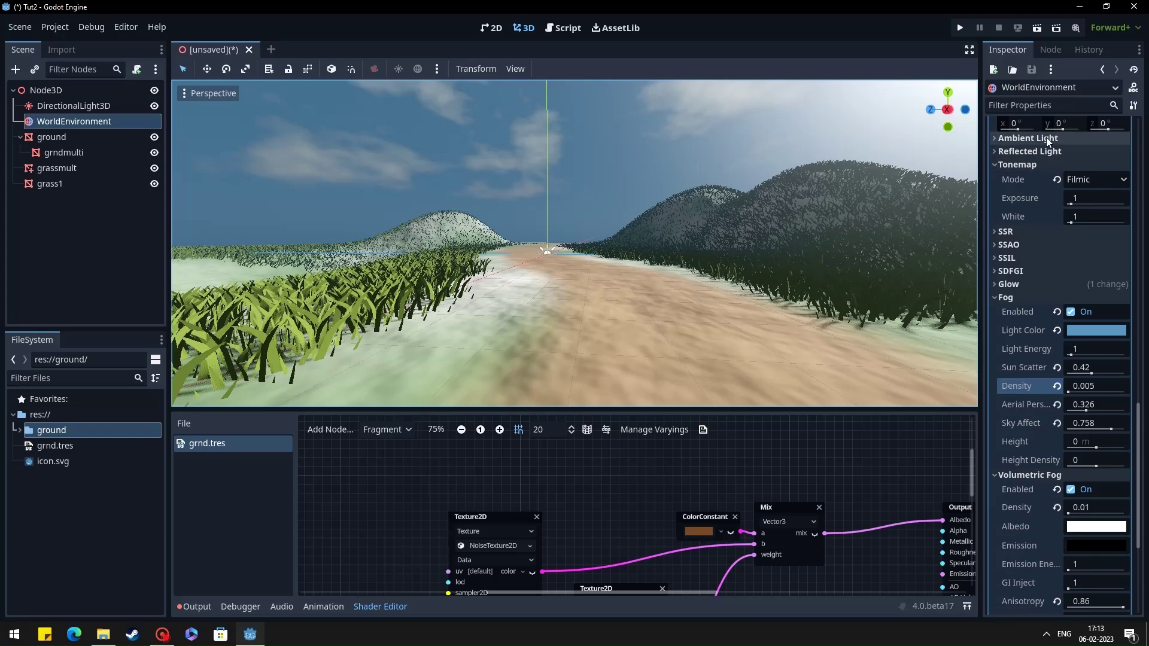
click(1046, 138)
click(1110, 187)
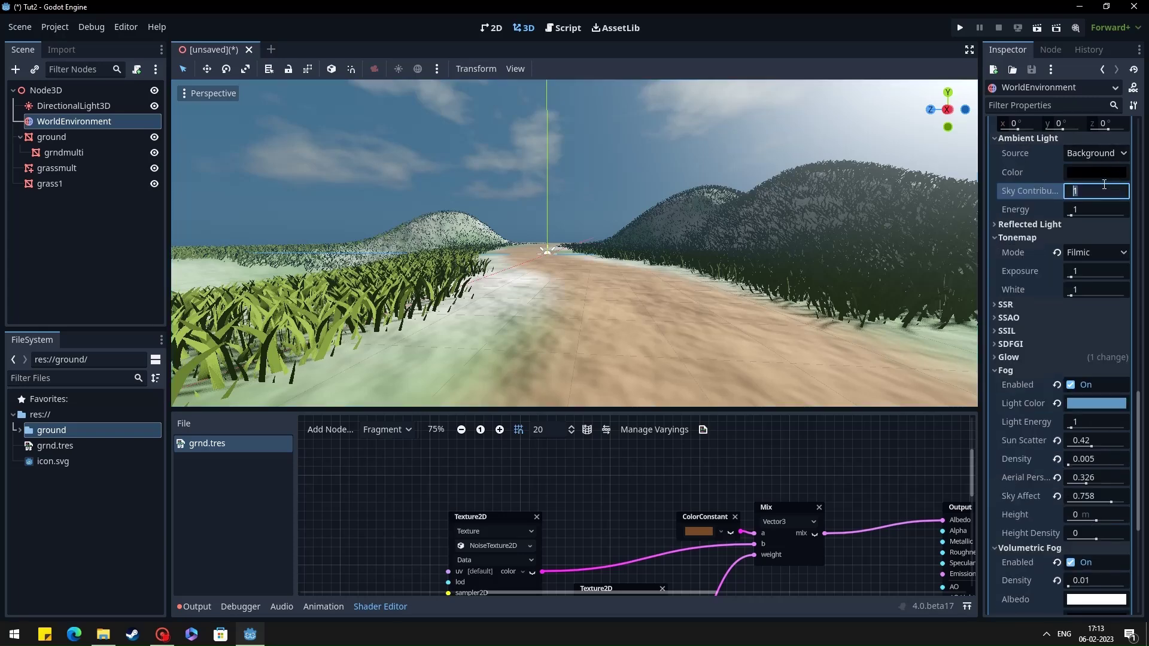
key(Return)
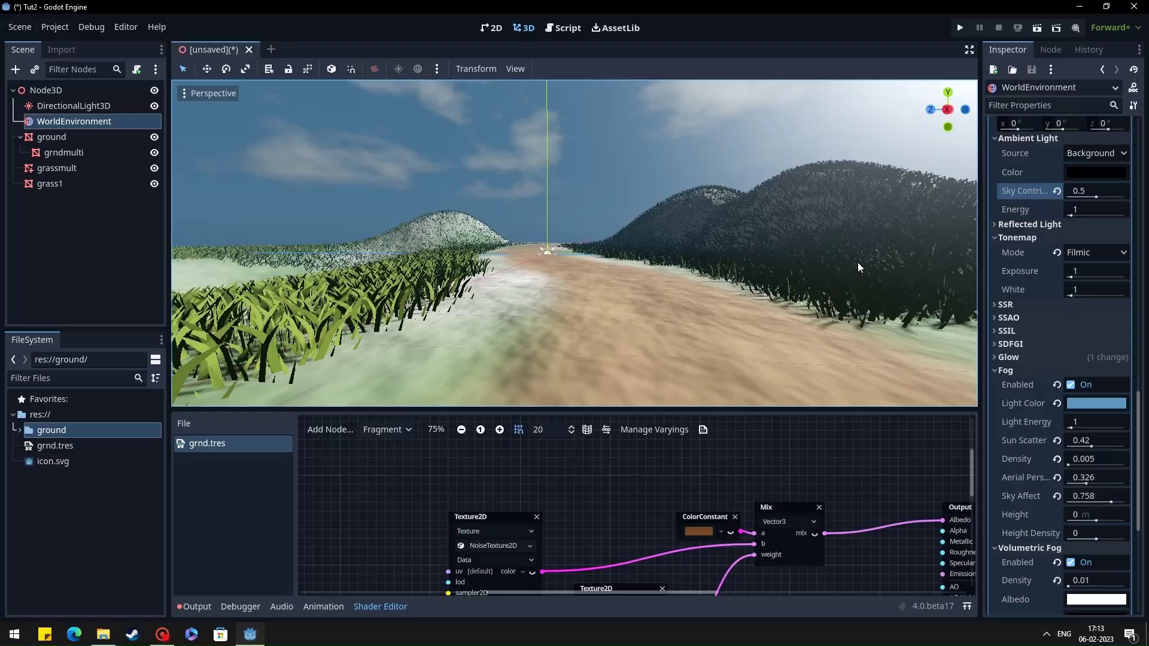
right_drag(857, 262, 751, 272)
right_drag(945, 271, 951, 270)
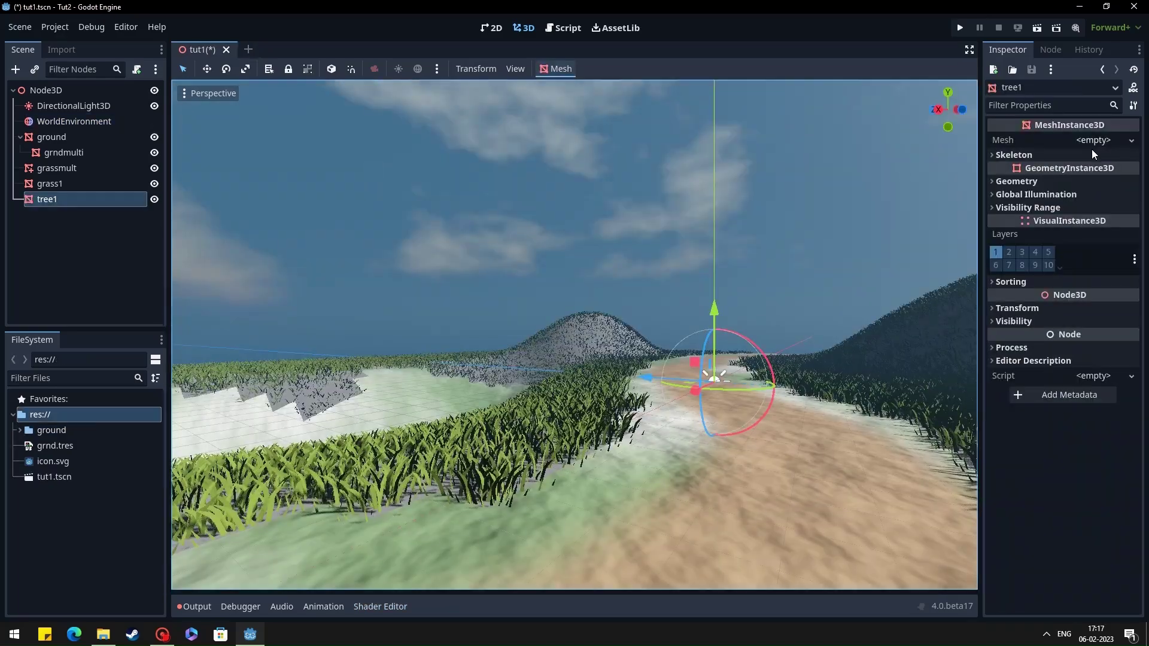
- Load the tree mesh from the ground folder into the tree1 MeshInstance3D
click(1092, 144)
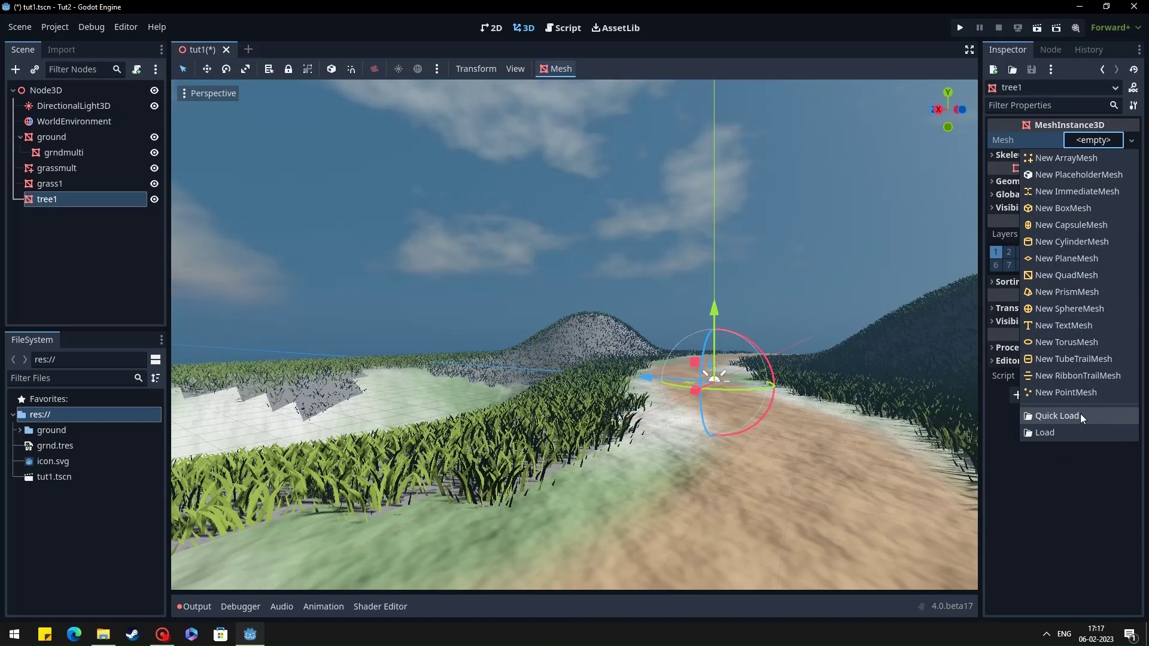
click(1068, 428)
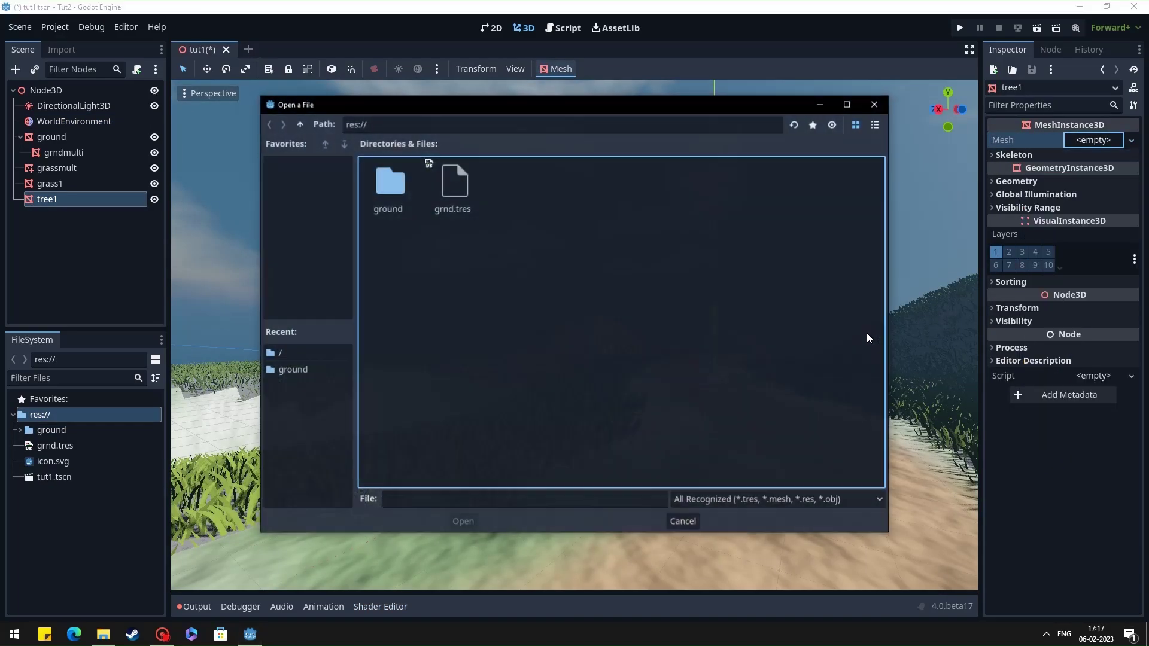
double_click(398, 184)
double_click(535, 174)
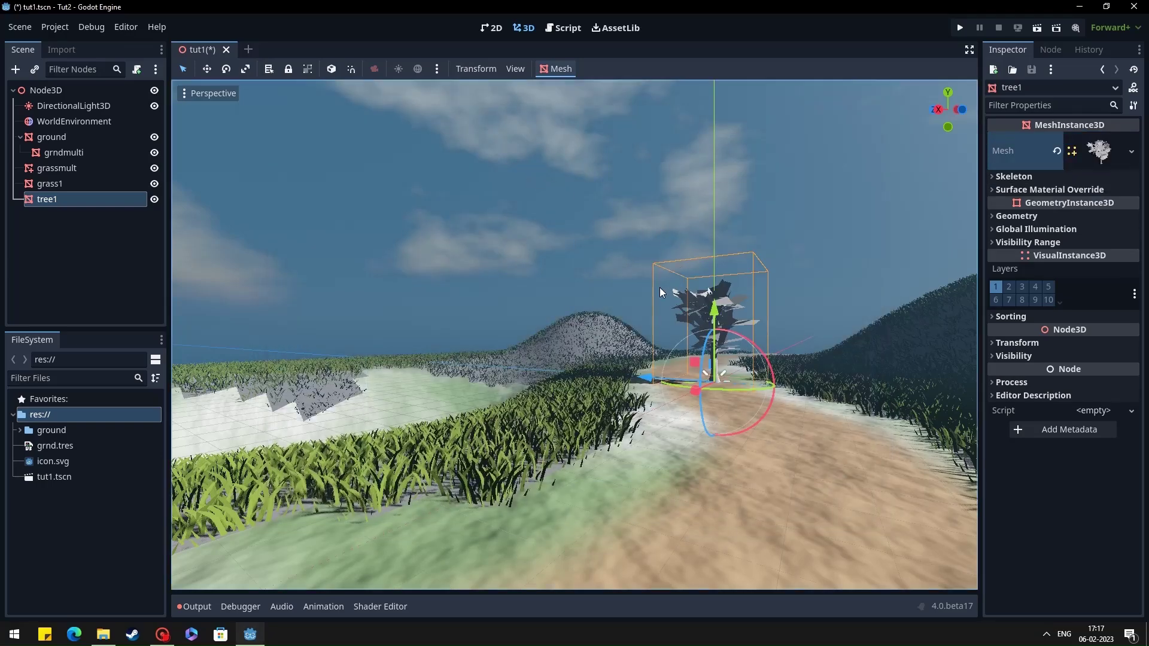
- Move tree1 sideways off the dirt path onto the grass strip beside it
middle_drag(659, 289, 639, 320)
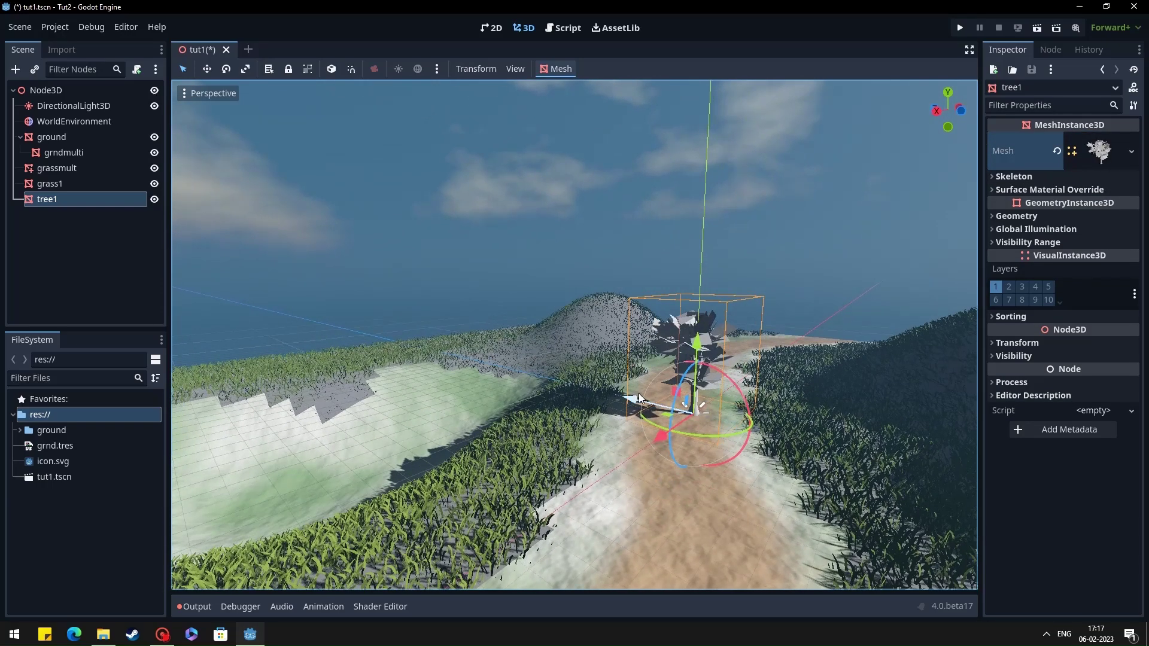
drag(639, 397, 557, 372)
scroll(565, 369, up, 15)
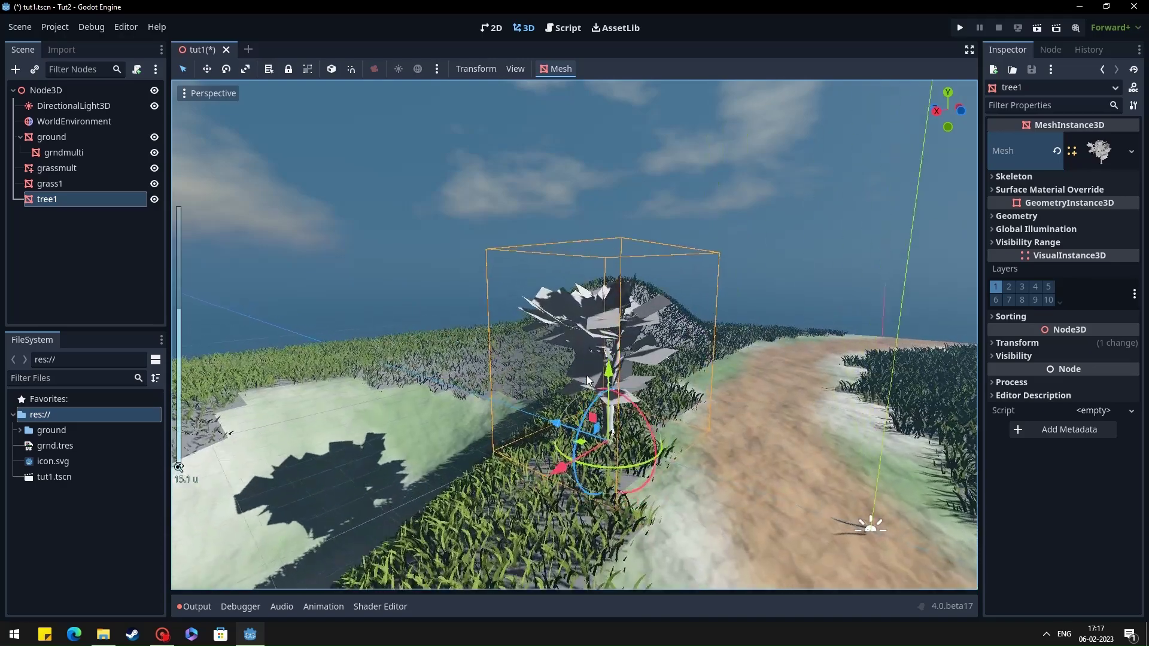
scroll(638, 405, down, 6)
middle_drag(638, 406, 575, 384)
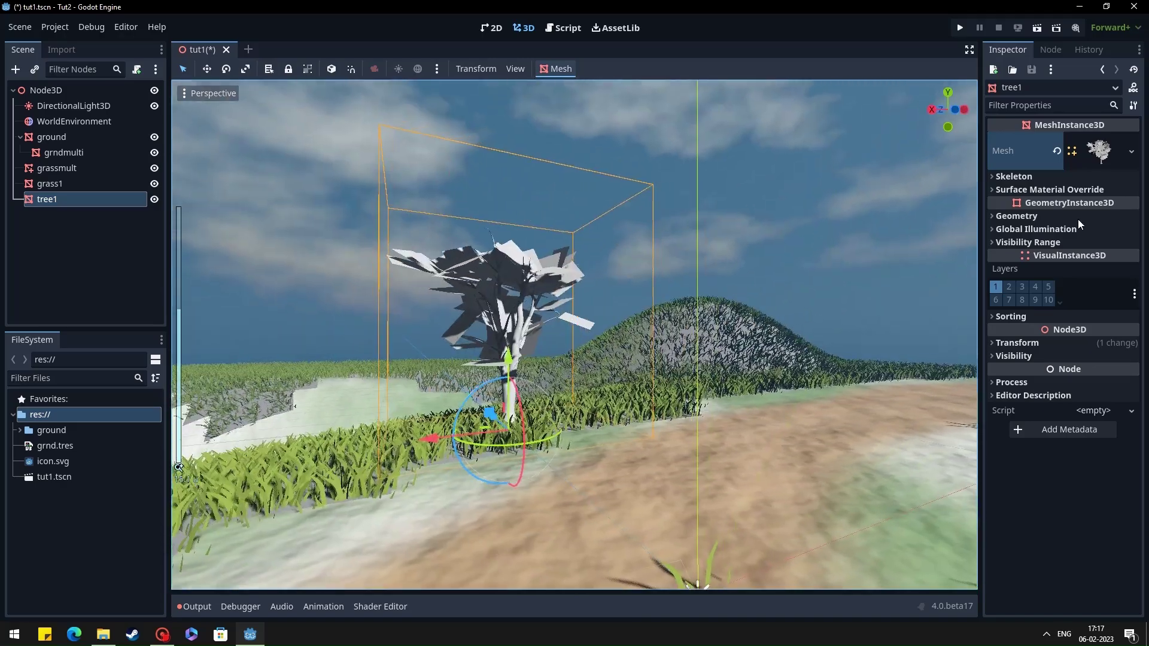
- Make tree1's mesh resource unique so its surfaces can be edited
click(1098, 151)
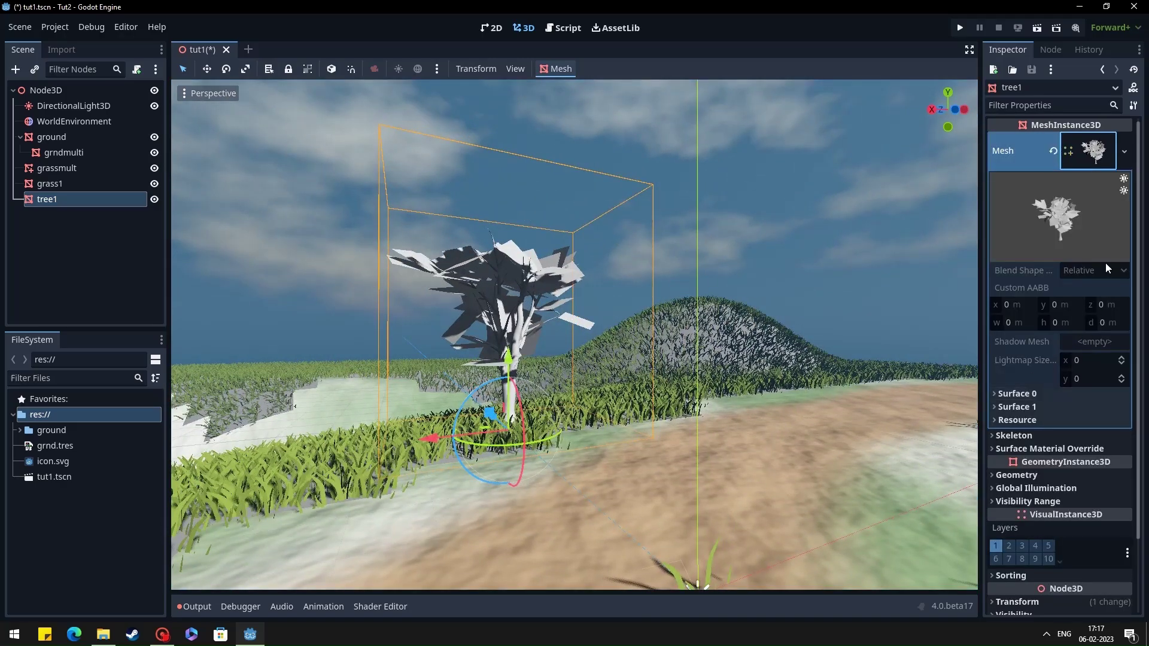
click(1124, 153)
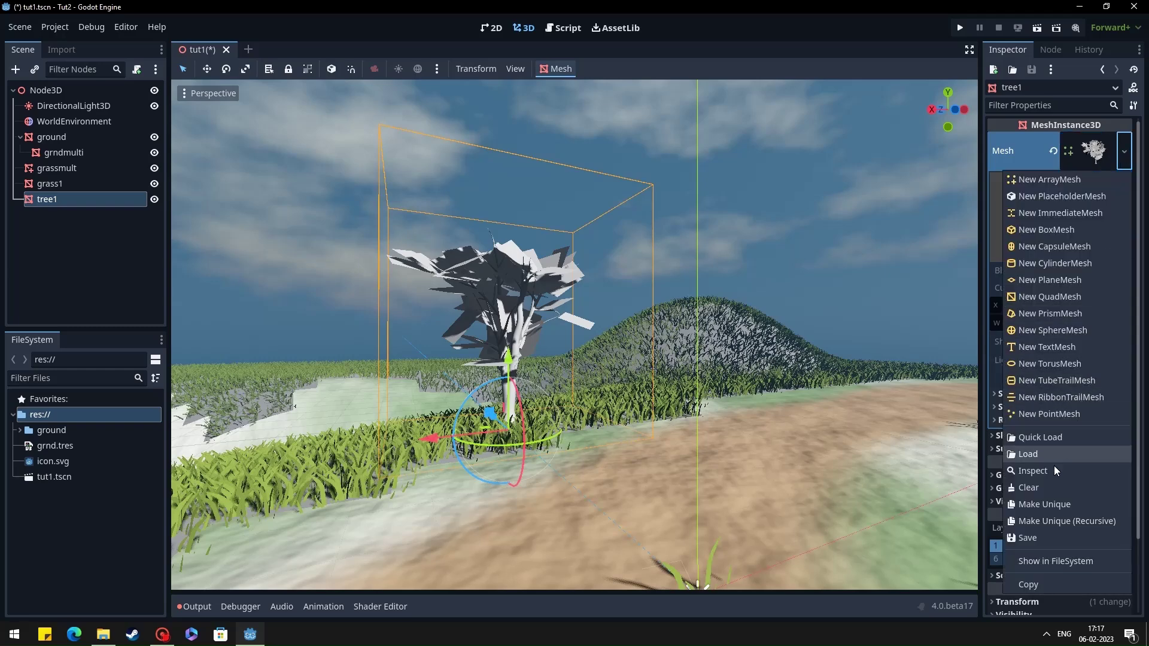
click(1043, 504)
- Assign a new StandardMaterial3D to both Surface 0 and Surface 1 of tree1's mesh
click(1033, 394)
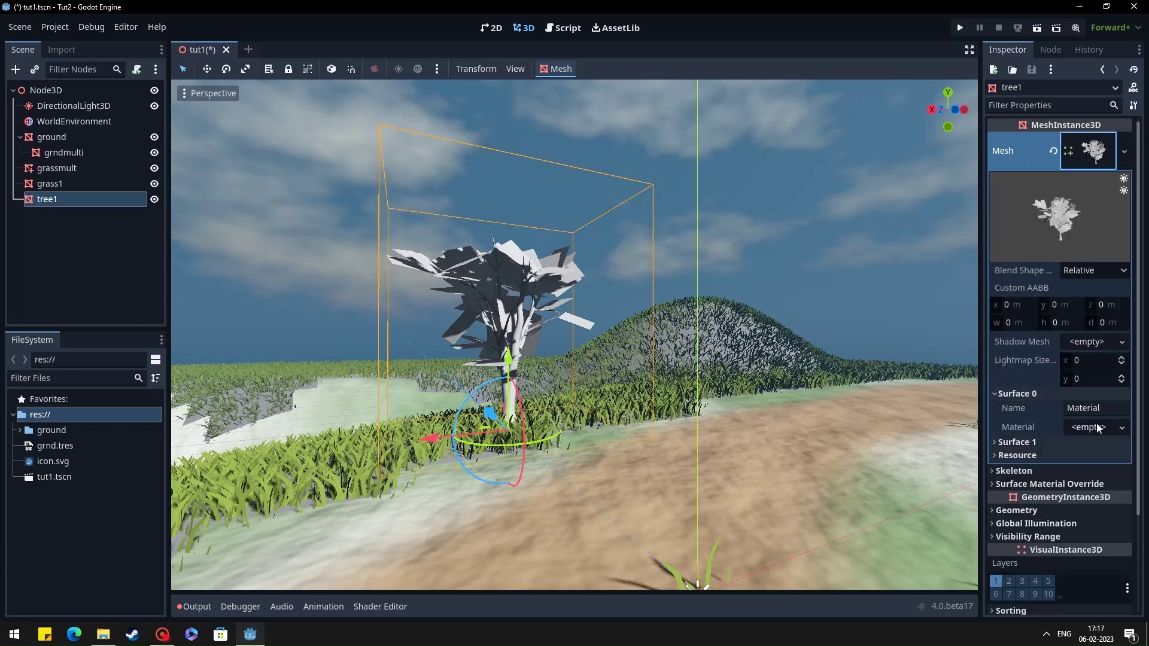
click(1120, 427)
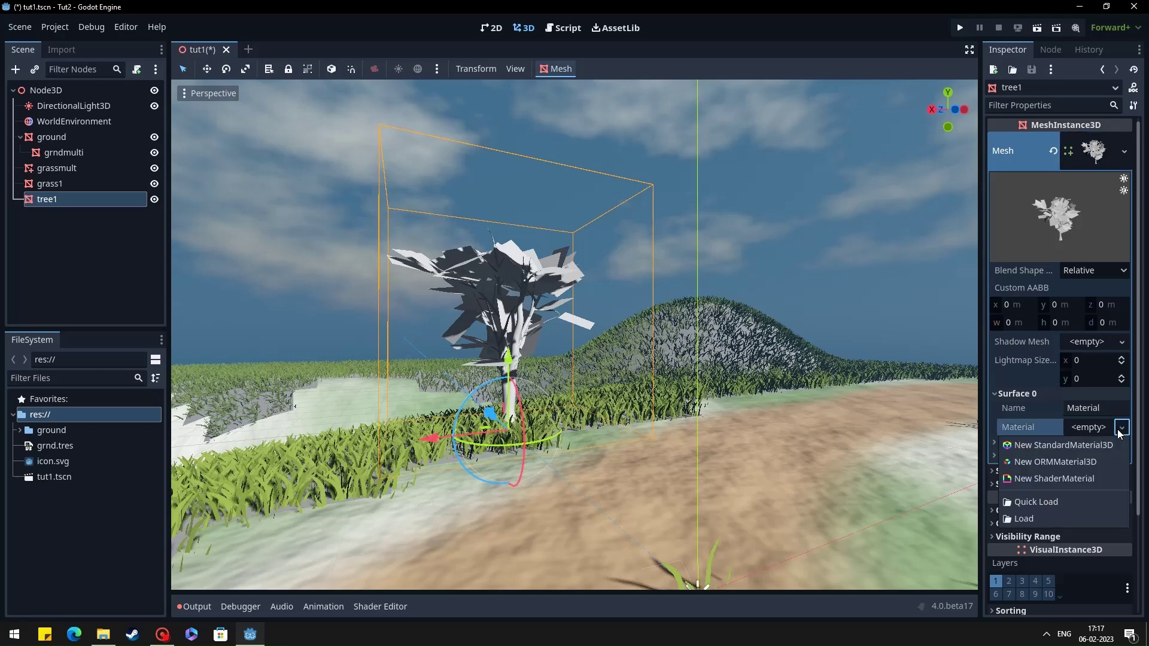
click(1092, 446)
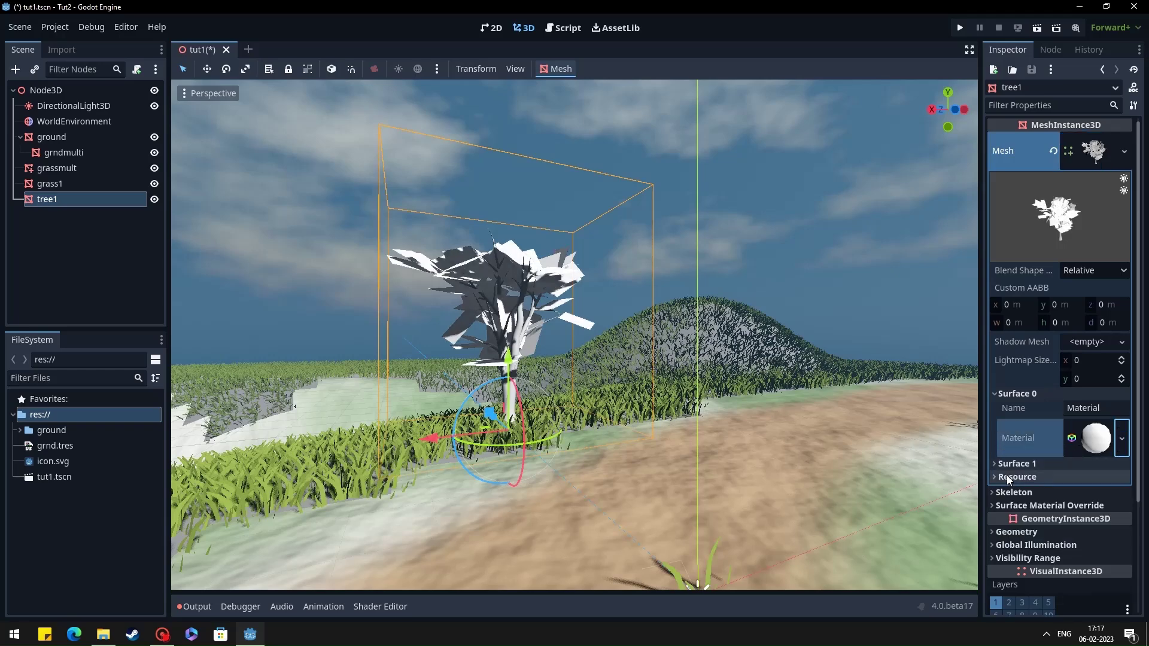
click(1029, 464)
click(1120, 497)
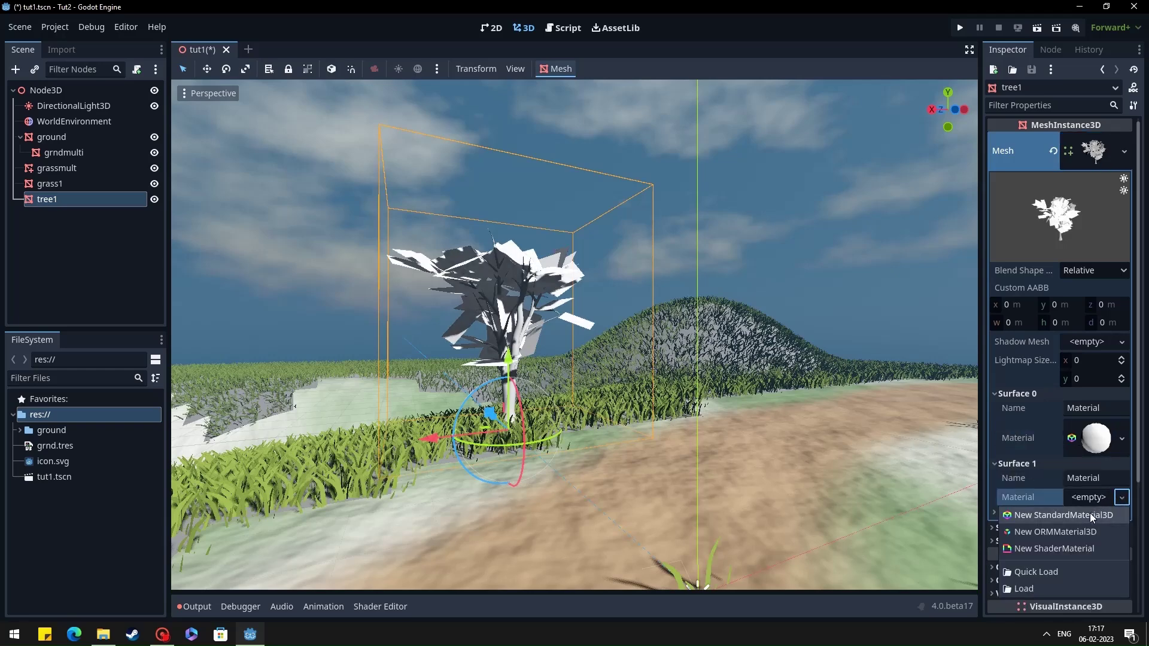
click(1087, 510)
- Set the albedo color of tree1's Surface 1 material to an orange-brown for the trunk
scroll(1093, 411, down, 3)
click(1095, 384)
scroll(1061, 505, down, 3)
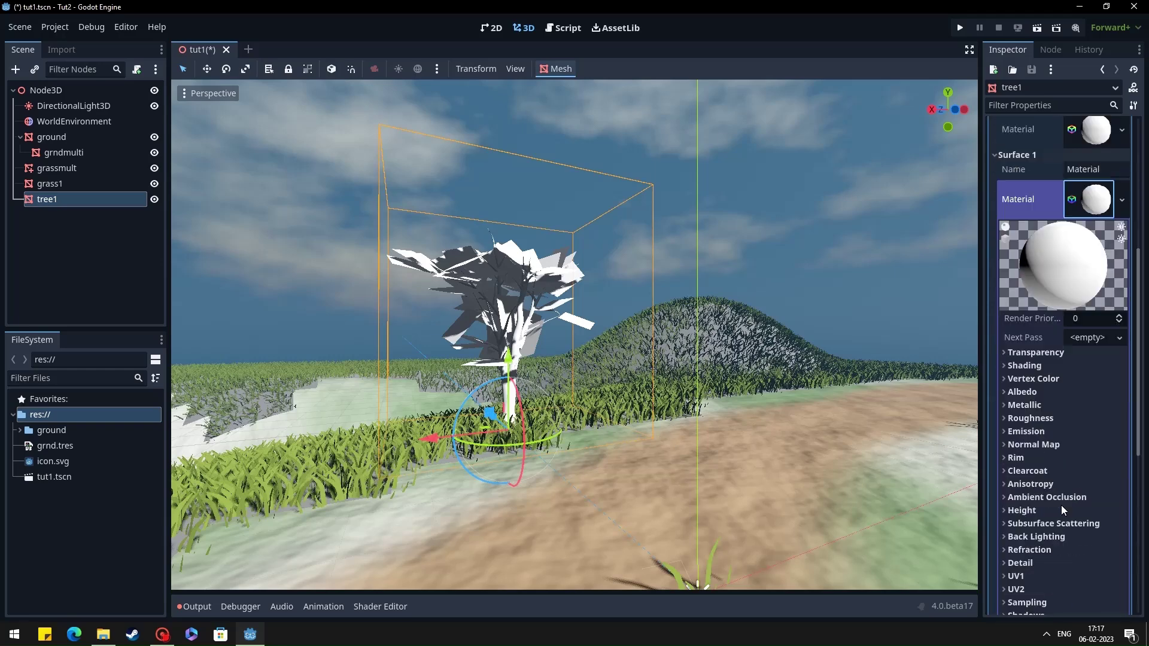
click(1024, 391)
click(1094, 409)
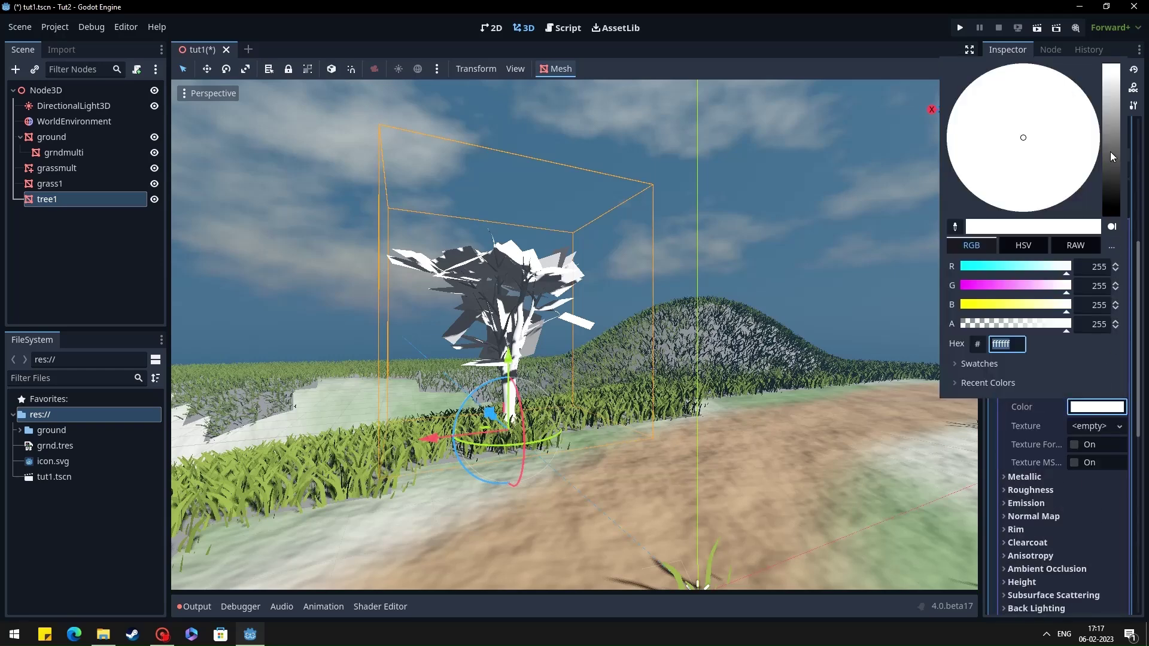
click(1044, 156)
mouse_move(1024, 189)
mouse_down()
mouse_move(1021, 205)
mouse_move(1041, 183)
mouse_up()
click(878, 88)
- Load lf3.png from the ground folder as the albedo texture of tree1's Surface 0 material
scroll(1092, 360, up, 3)
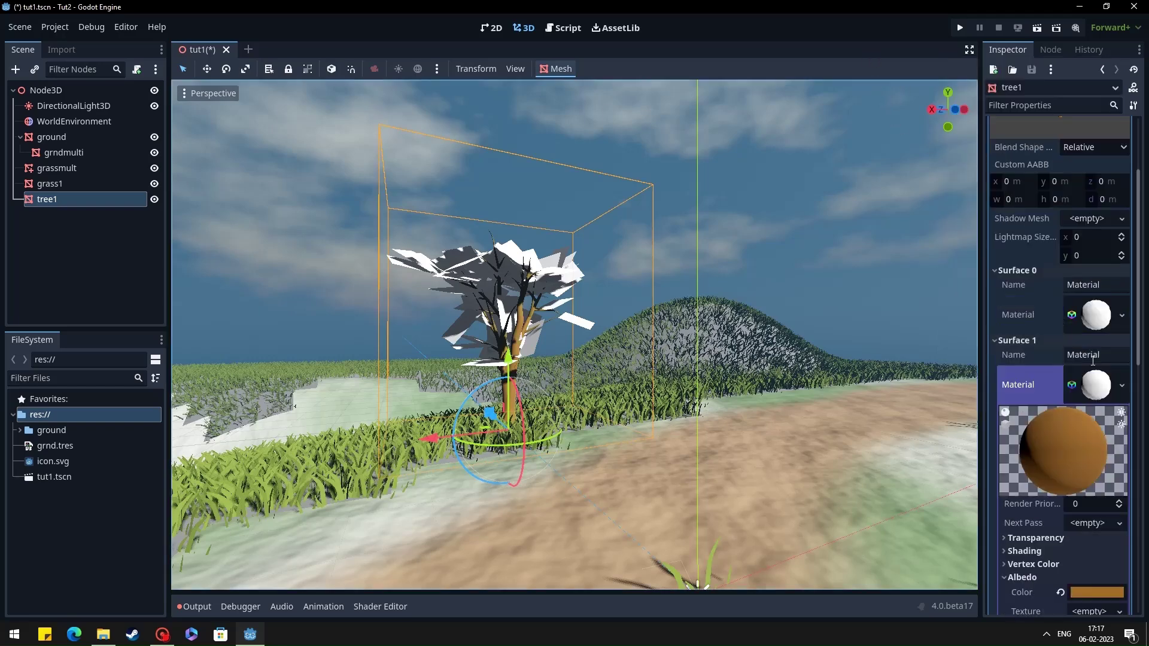
click(1096, 315)
scroll(1098, 395, down, 2)
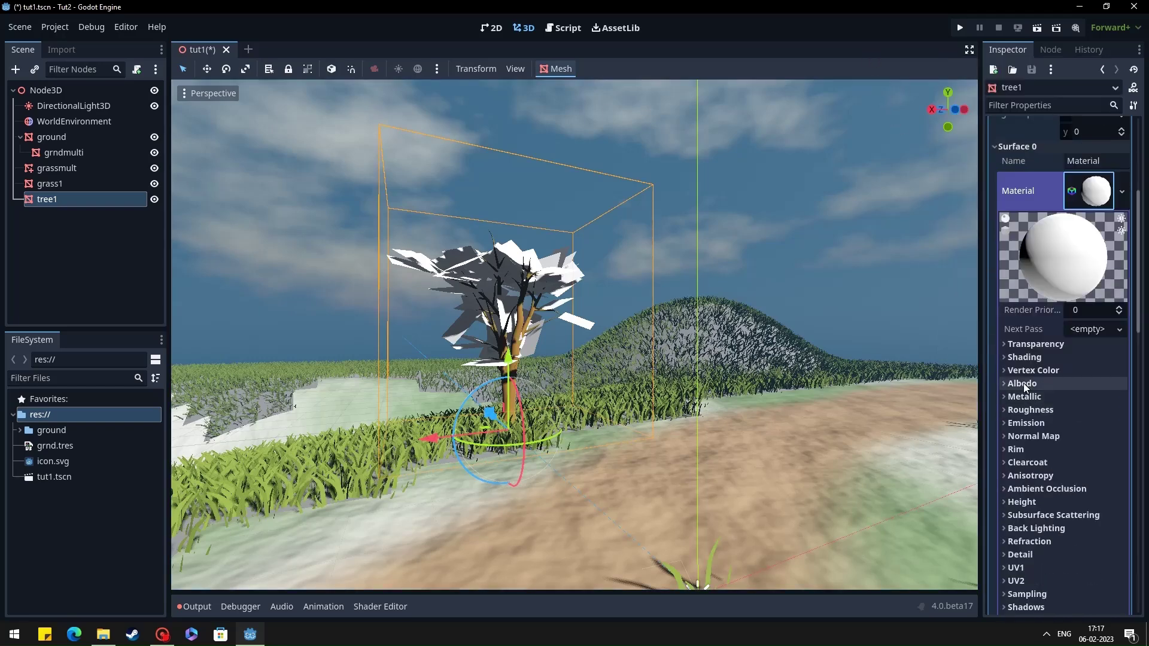
click(1023, 383)
click(1101, 417)
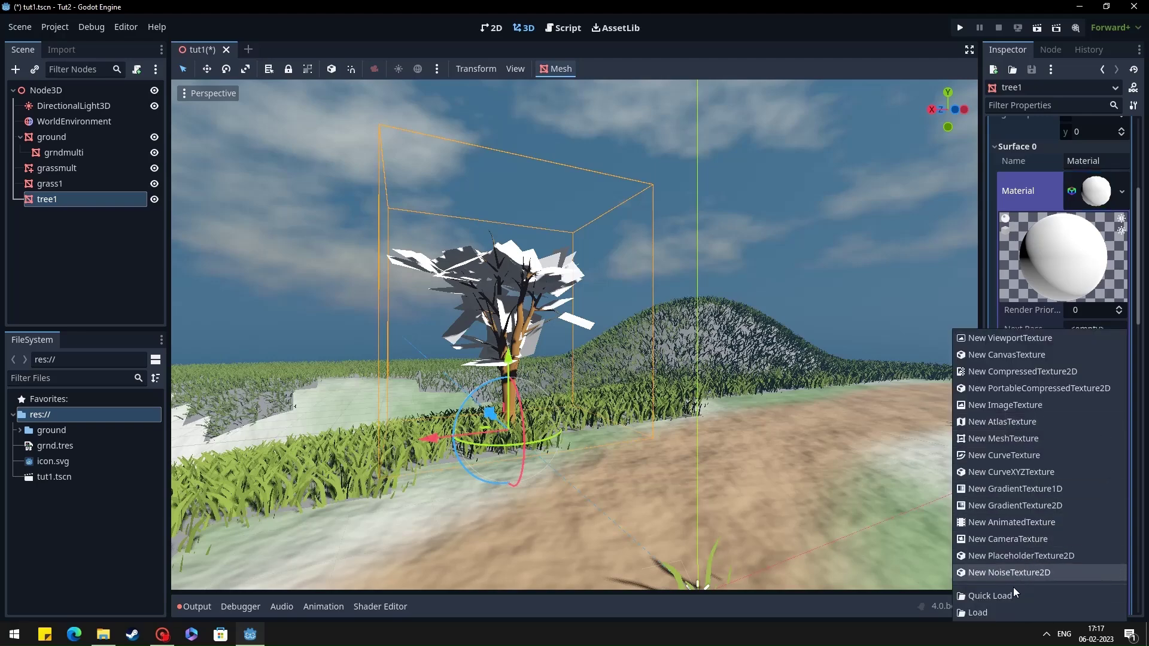
click(993, 616)
double_click(386, 178)
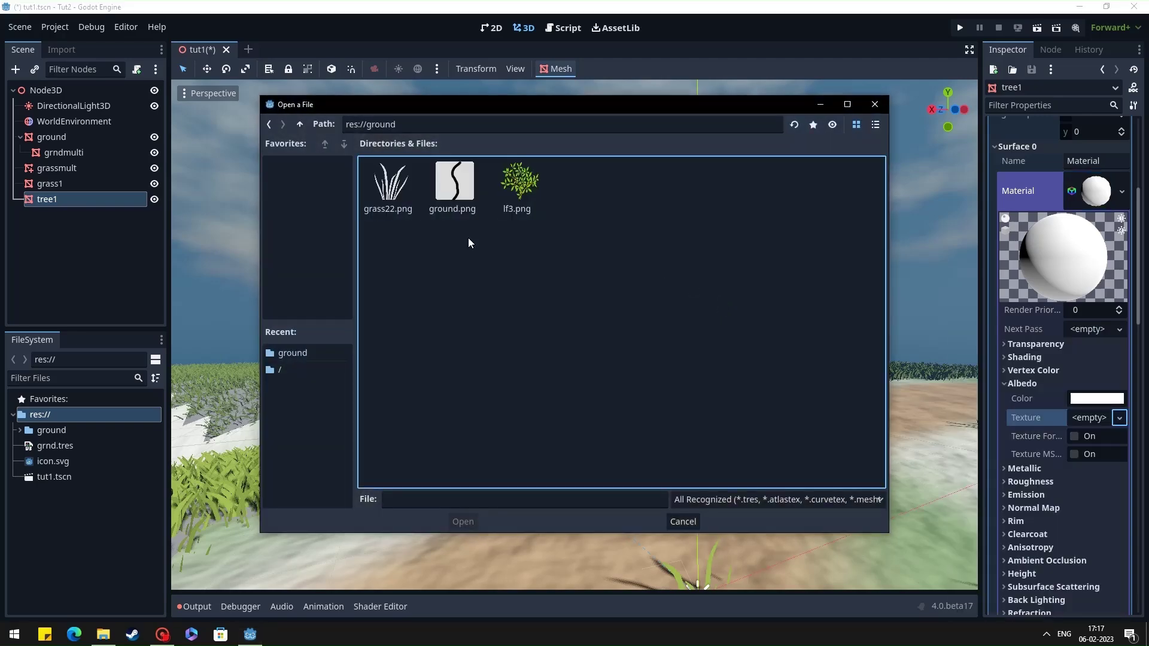
double_click(519, 183)
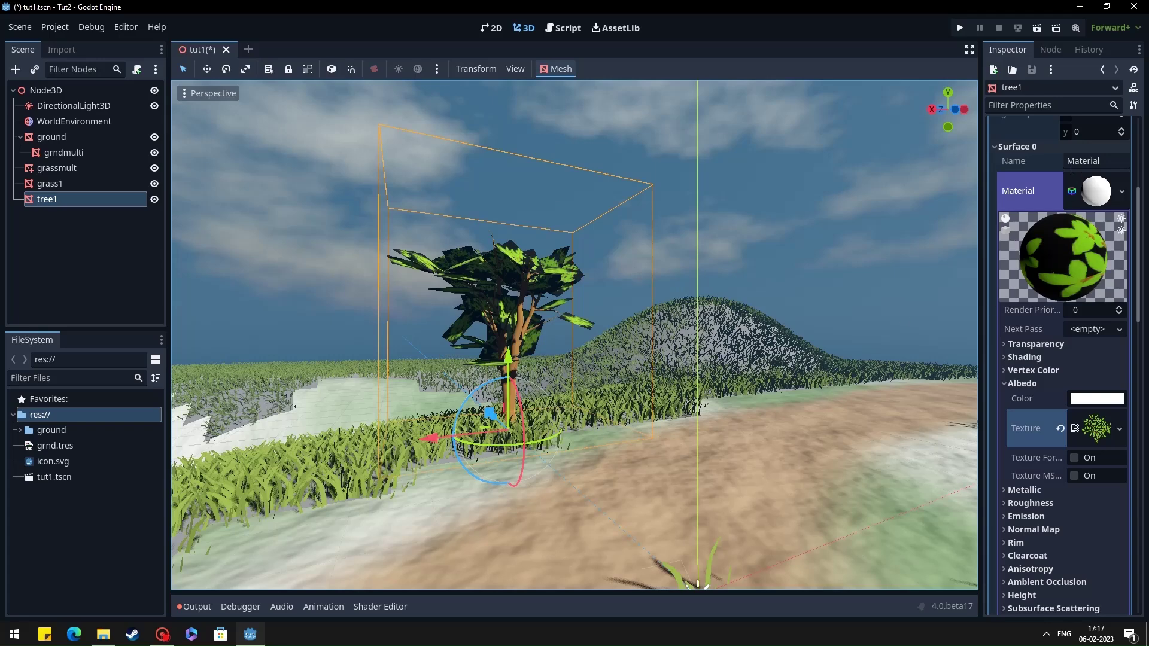
- Set the leaf material's transparency to Alpha Scissor and its cull mode to Disabled
scroll(1071, 203, up, 5)
scroll(1064, 451, down, 3)
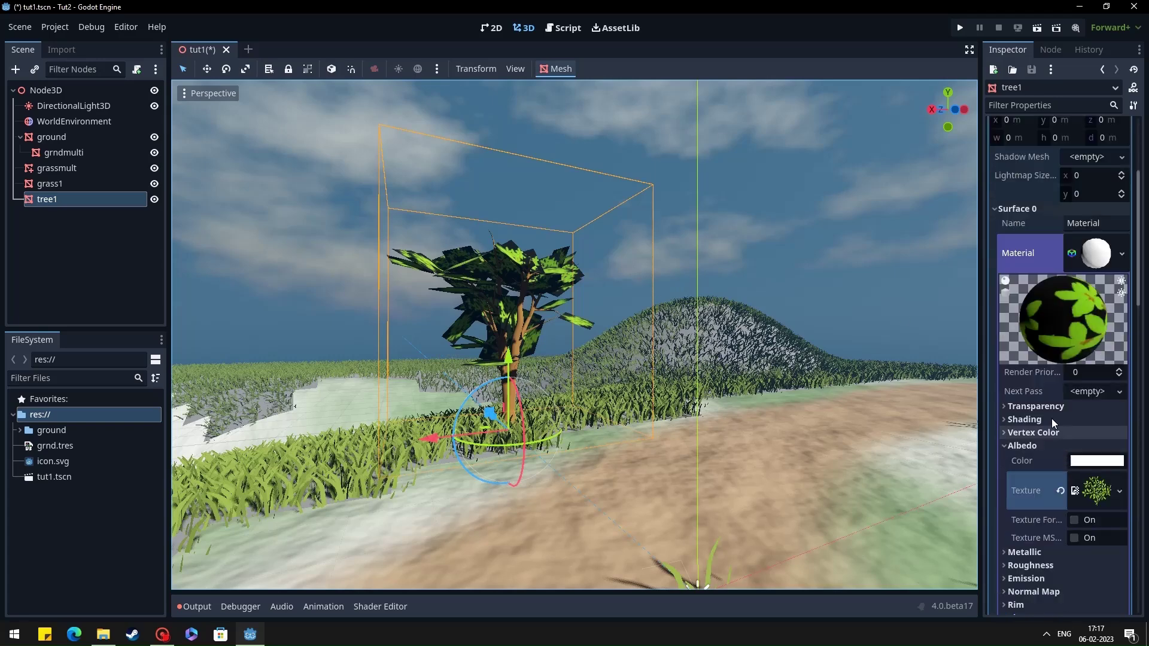
click(1054, 408)
click(1103, 423)
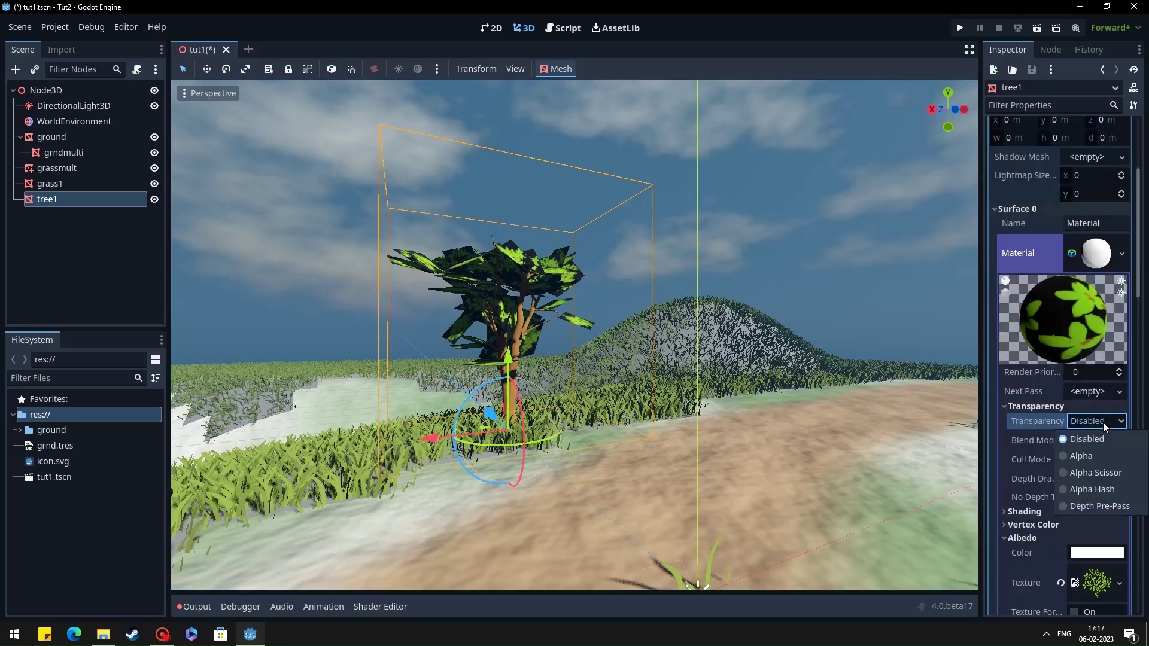
click(1105, 471)
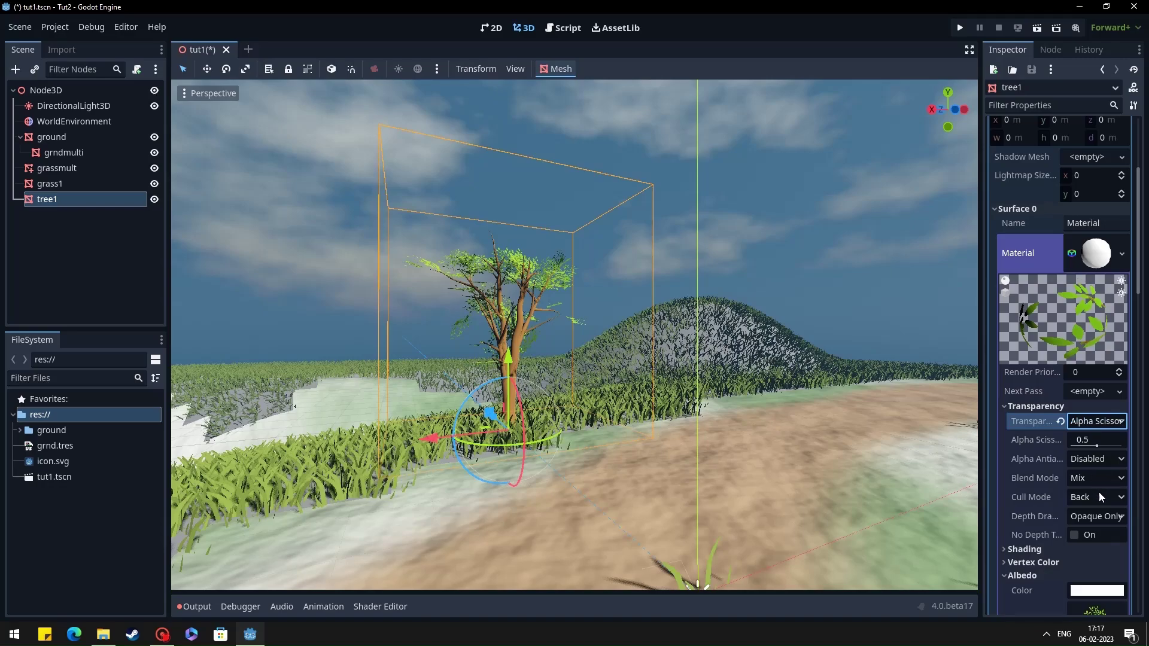
click(1098, 496)
click(1100, 546)
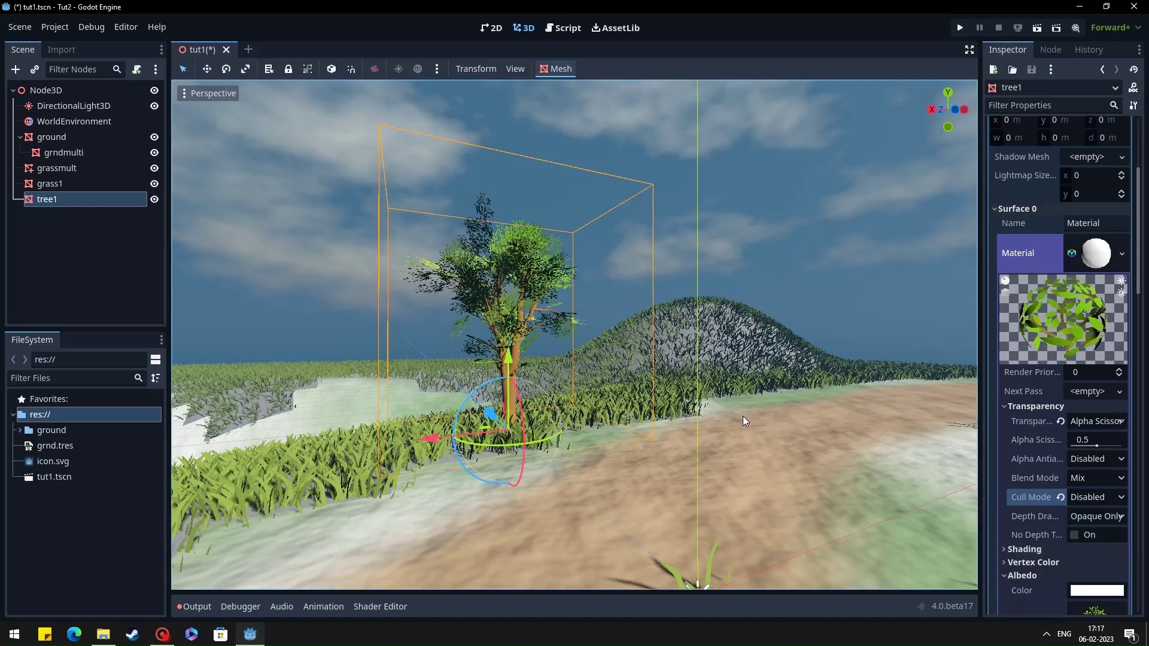
right_drag(742, 415, 766, 414)
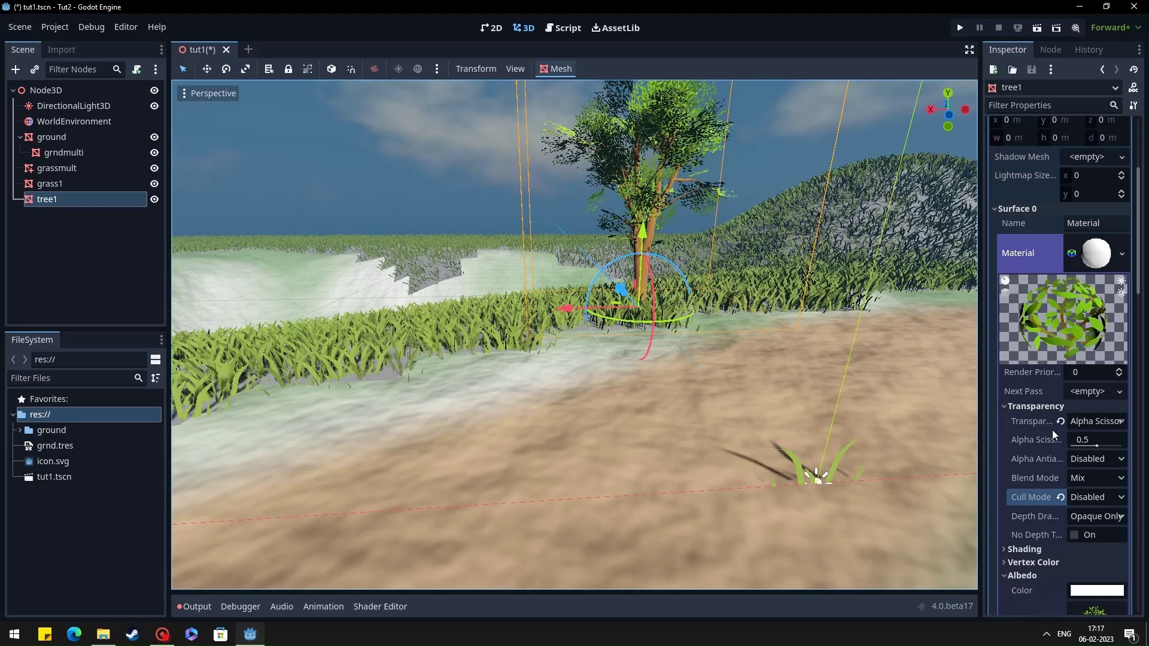
- Lower the leaf material's alpha scissor threshold to about 0.4 and check the tree's foliage
right_drag(690, 386, 941, 427)
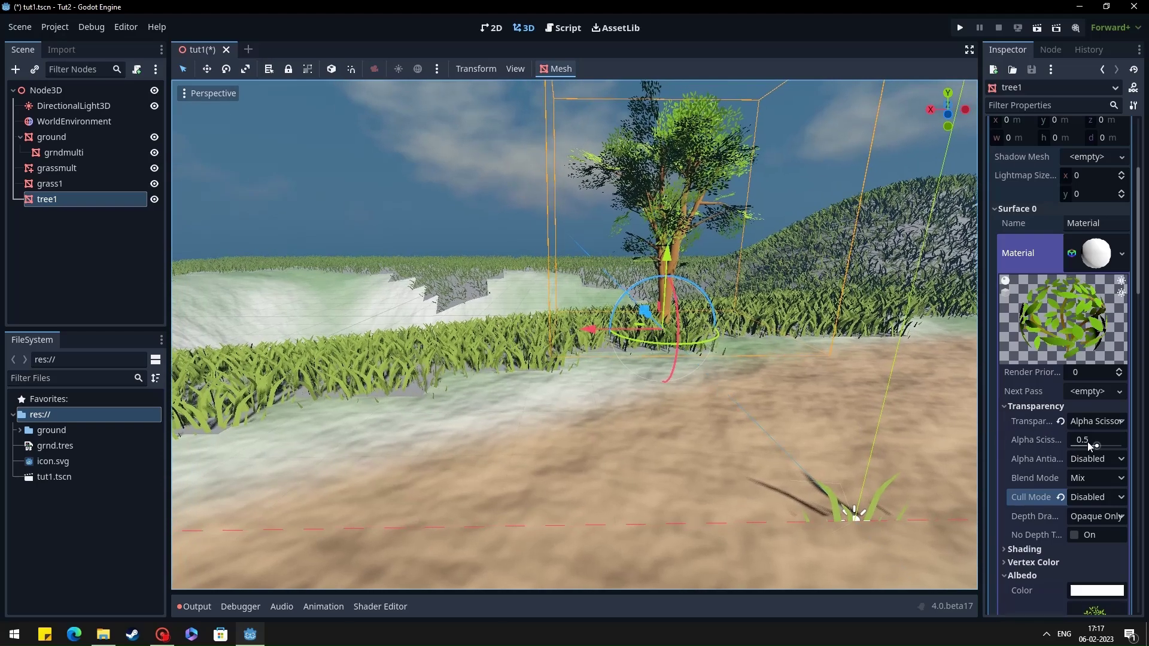
drag(1087, 441, 1093, 447)
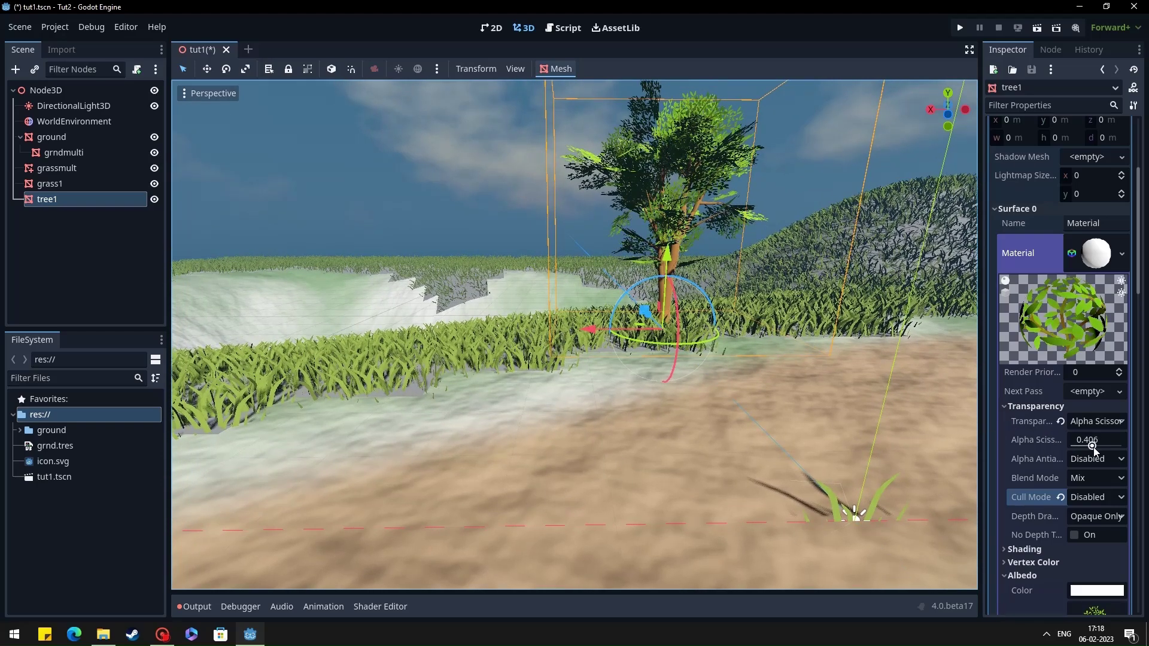
right_drag(873, 392, 894, 379)
- Add a MultiMeshInstance3D node as a child of the root Node3D for scattering trees
click(39, 92)
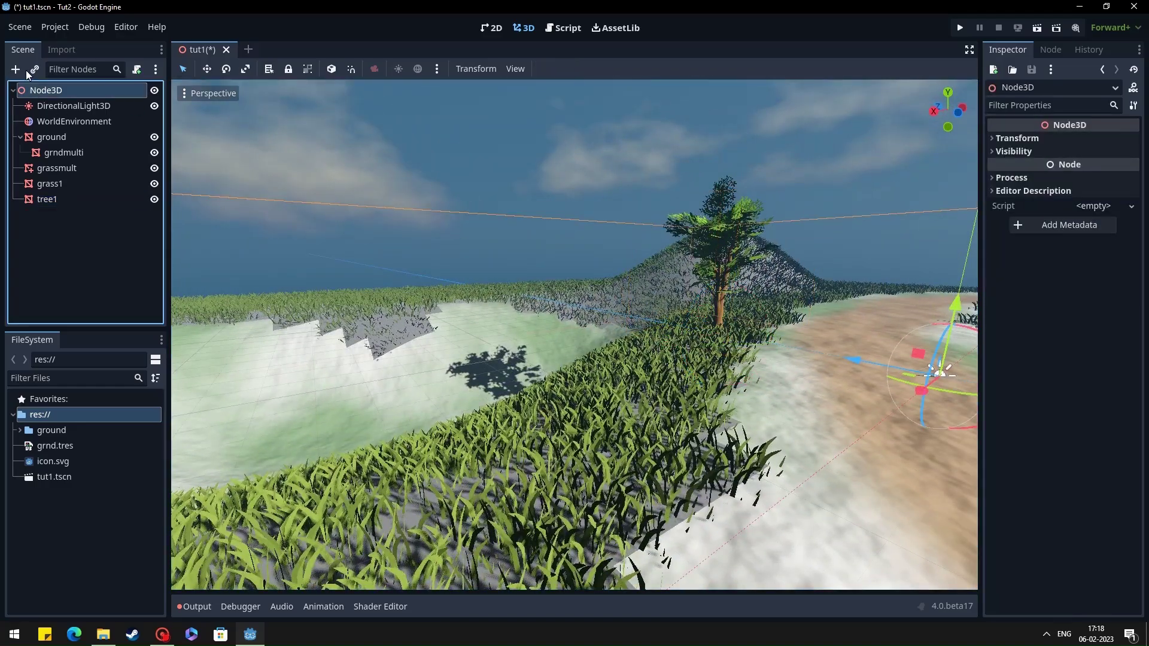
click(15, 70)
double_click(500, 274)
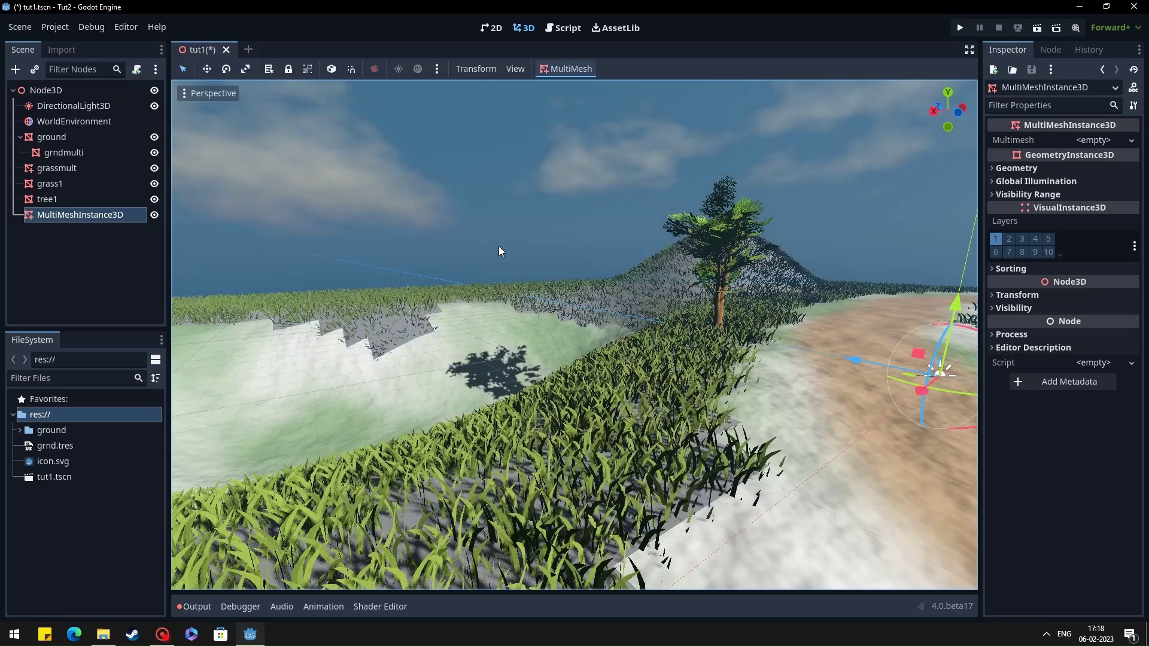
- Start populating the new multimesh with grndmulti as the target surface and tree1 as the source mesh
click(563, 70)
click(570, 85)
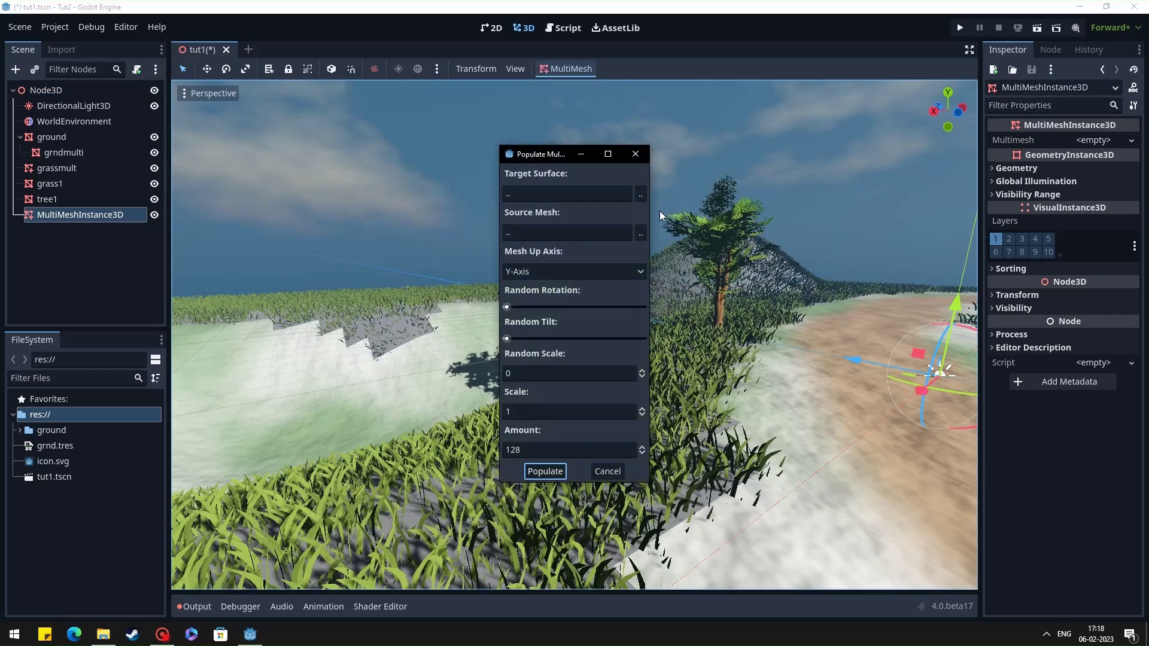
click(640, 194)
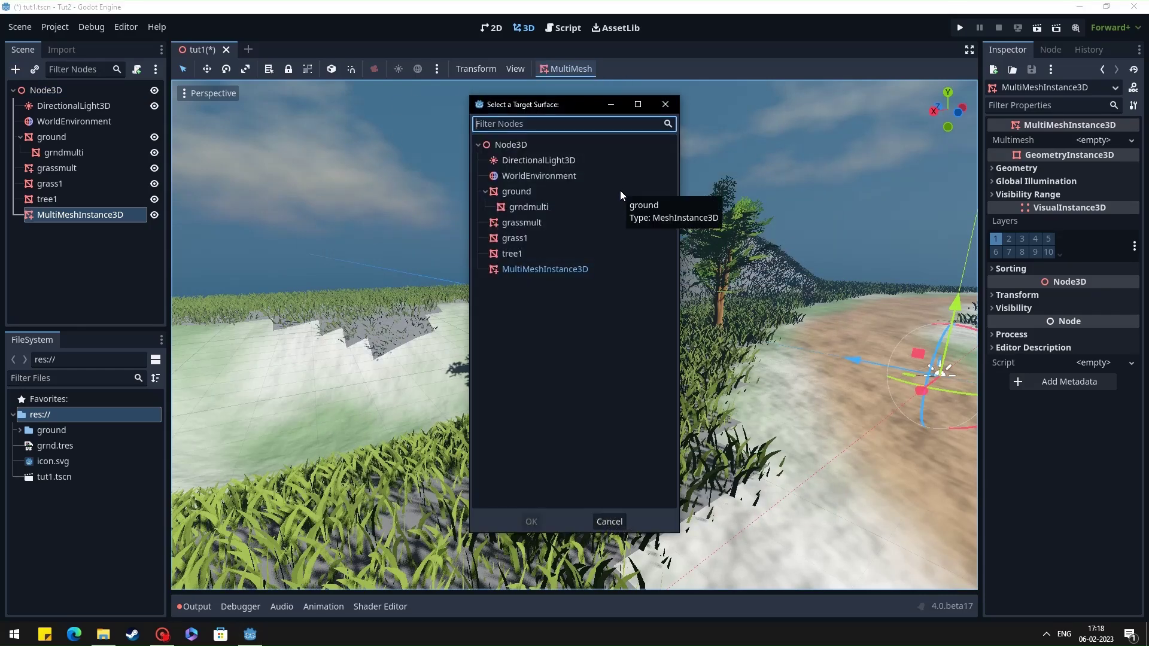
double_click(533, 207)
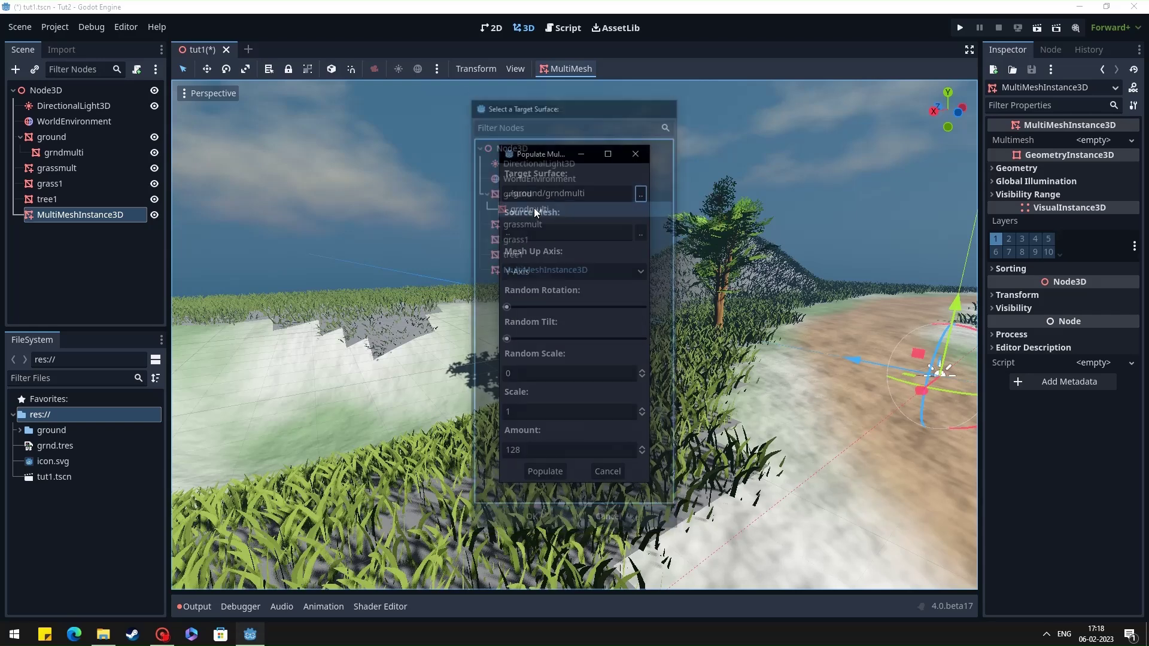
click(640, 229)
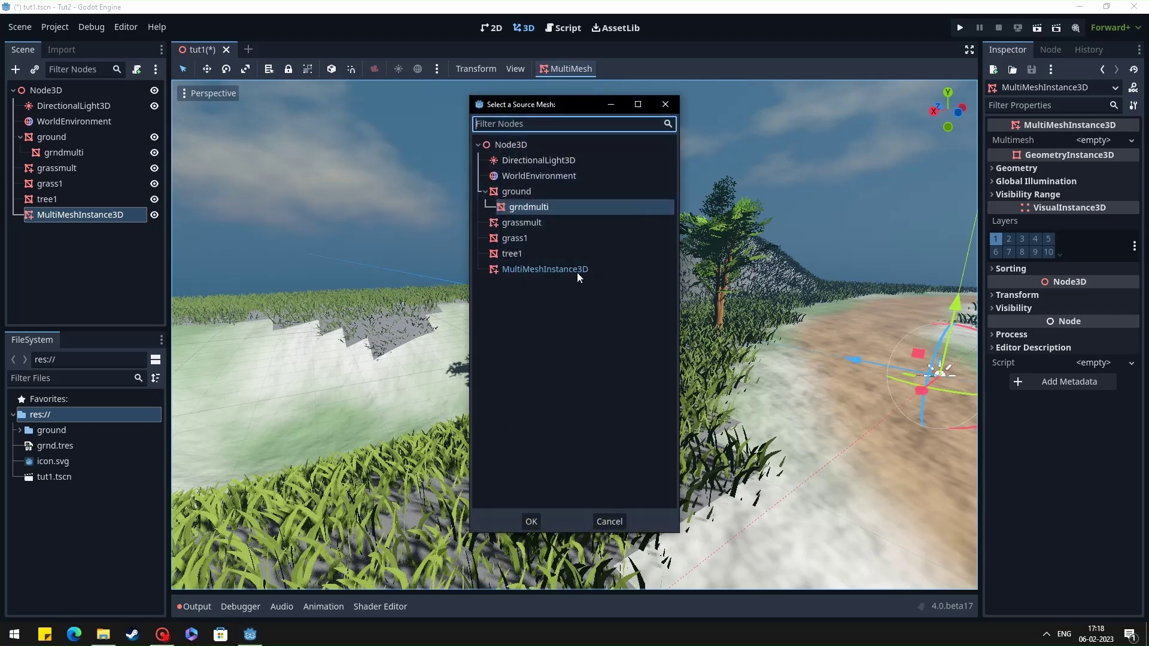
double_click(528, 256)
- Populate the trees with maximum random rotation, slight random tilt, random scale 0.5, scale 2 and amount 32
drag(569, 305, 647, 307)
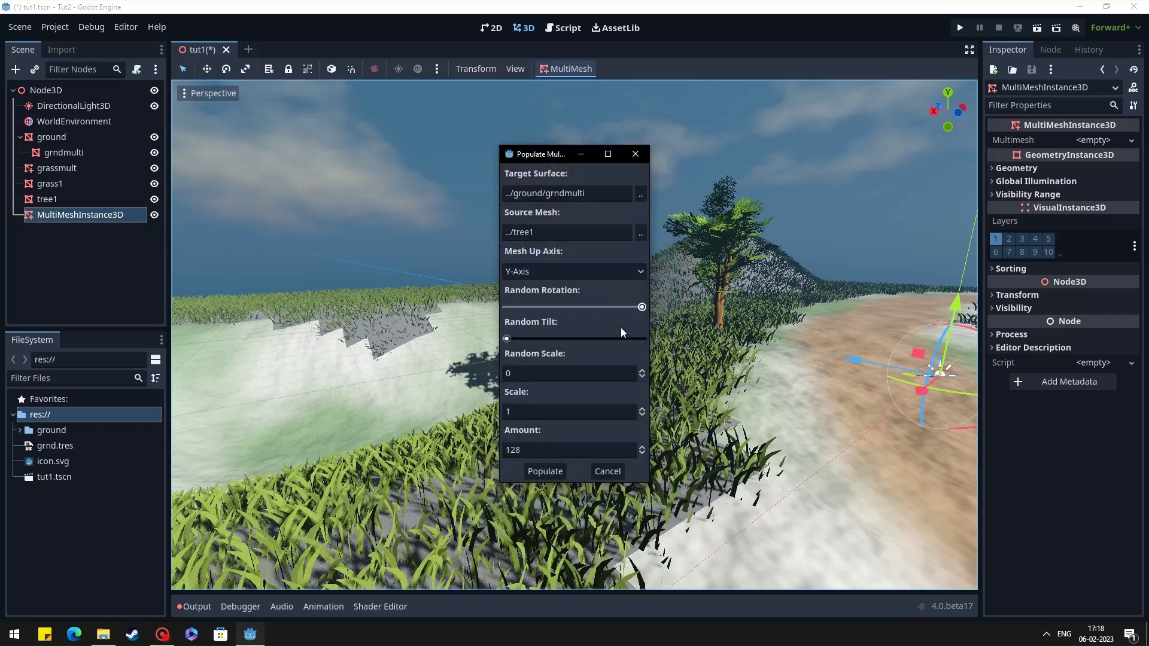
click(517, 339)
click(535, 413)
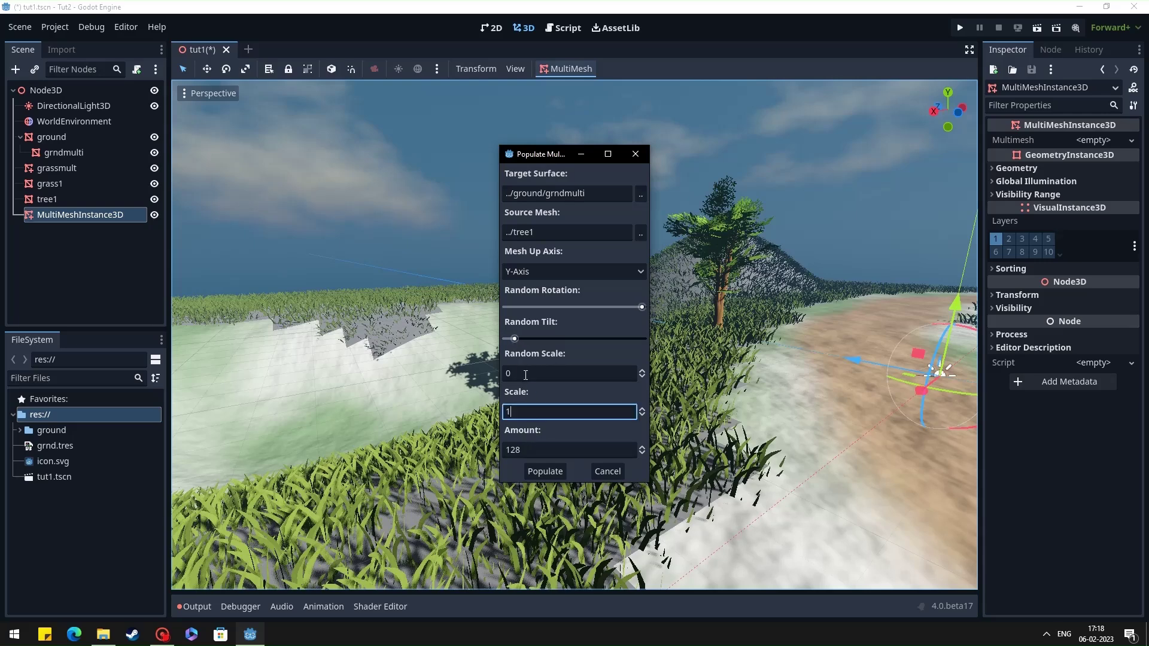
click(529, 371)
click(546, 409)
text(2)
key(Tab)
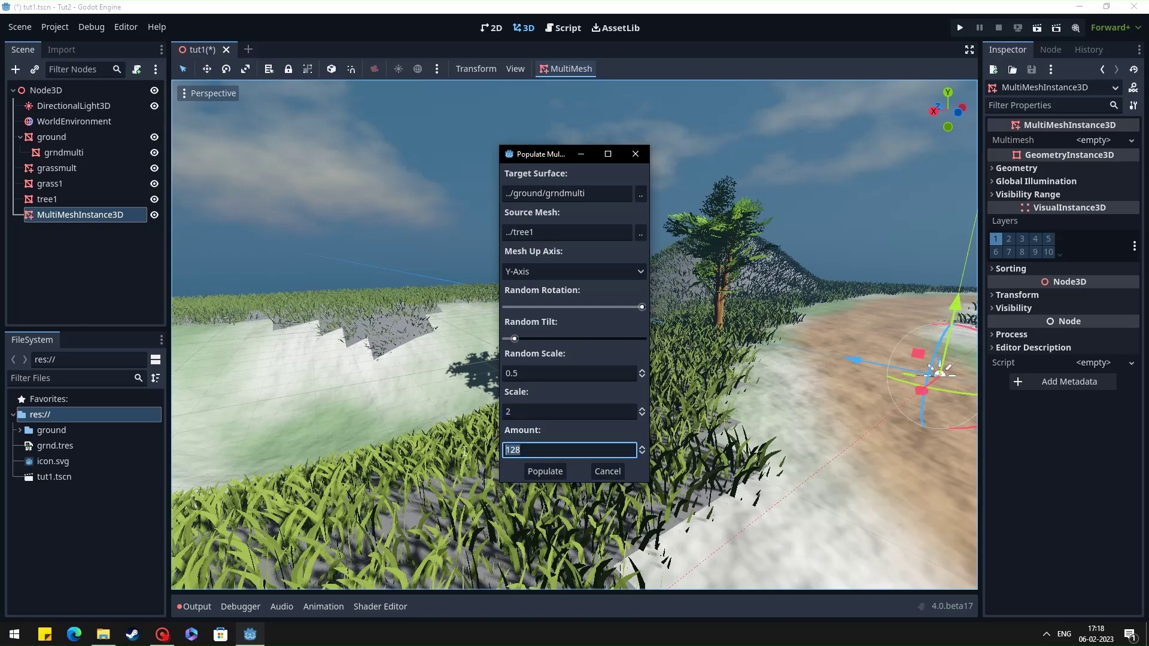
click(548, 472)
right_drag(715, 361, 754, 381)
middle_drag(688, 356, 581, 355)
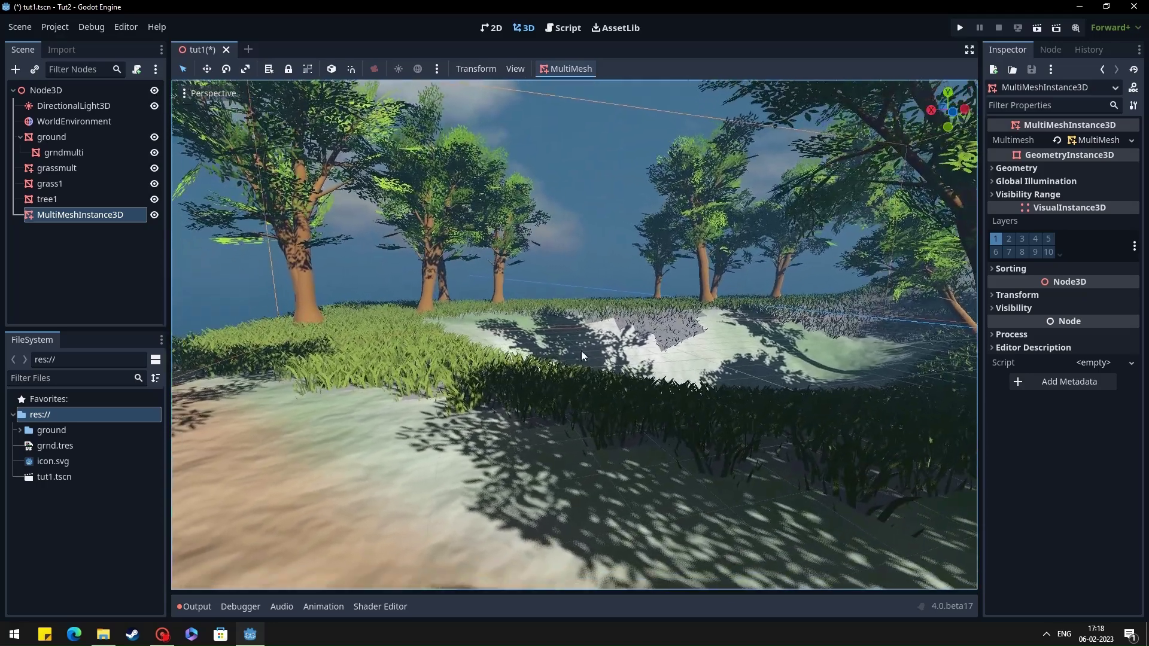
- Unlink grndmulti's scale axes and set its Y scale to 0.25
click(67, 151)
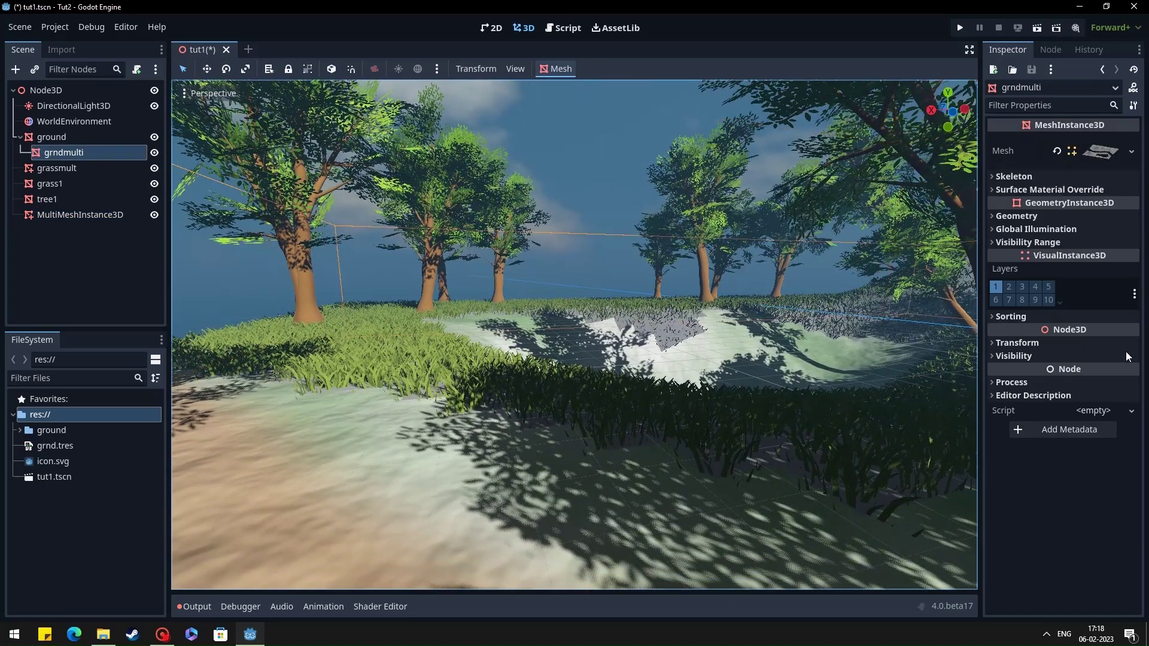
click(1035, 345)
click(1062, 442)
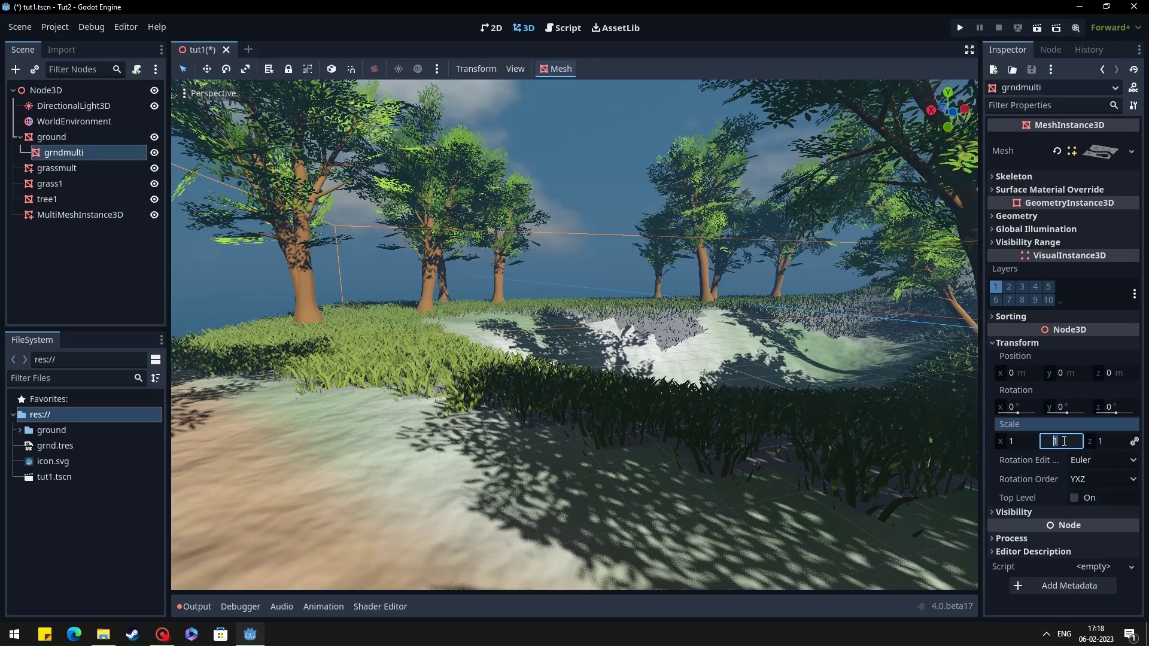
click(1134, 441)
click(1059, 443)
text(0.25)
key(Return)
- Repopulate the tree multimesh on grndmulti with the same settings and inspect the trees along the path
click(54, 213)
click(571, 69)
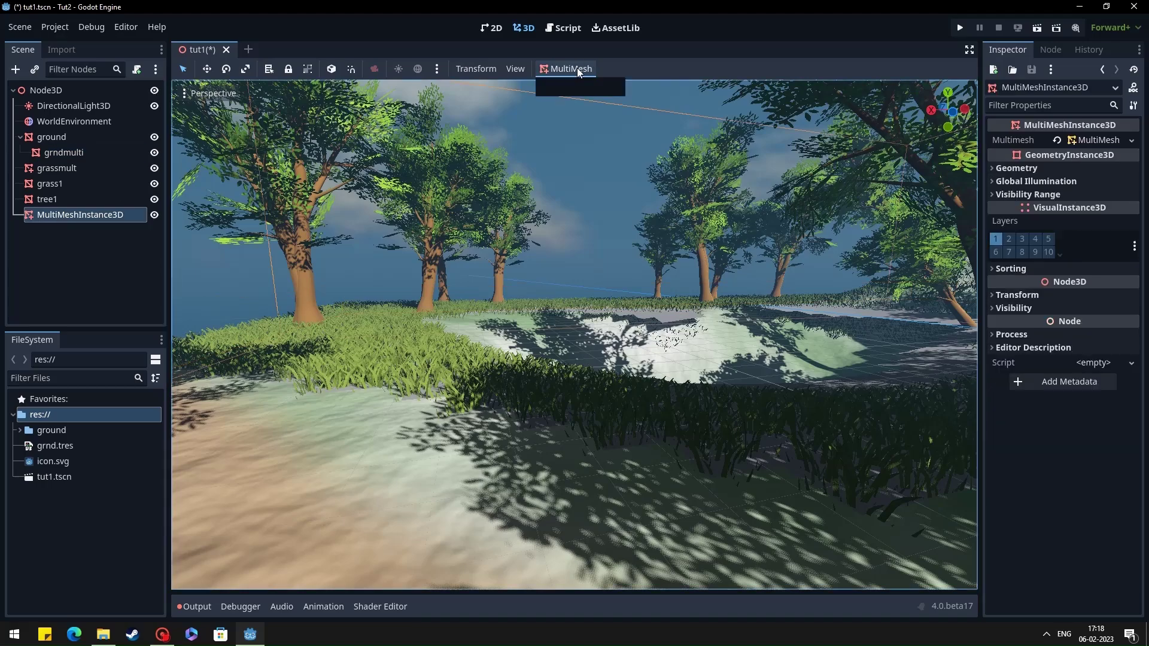
click(574, 85)
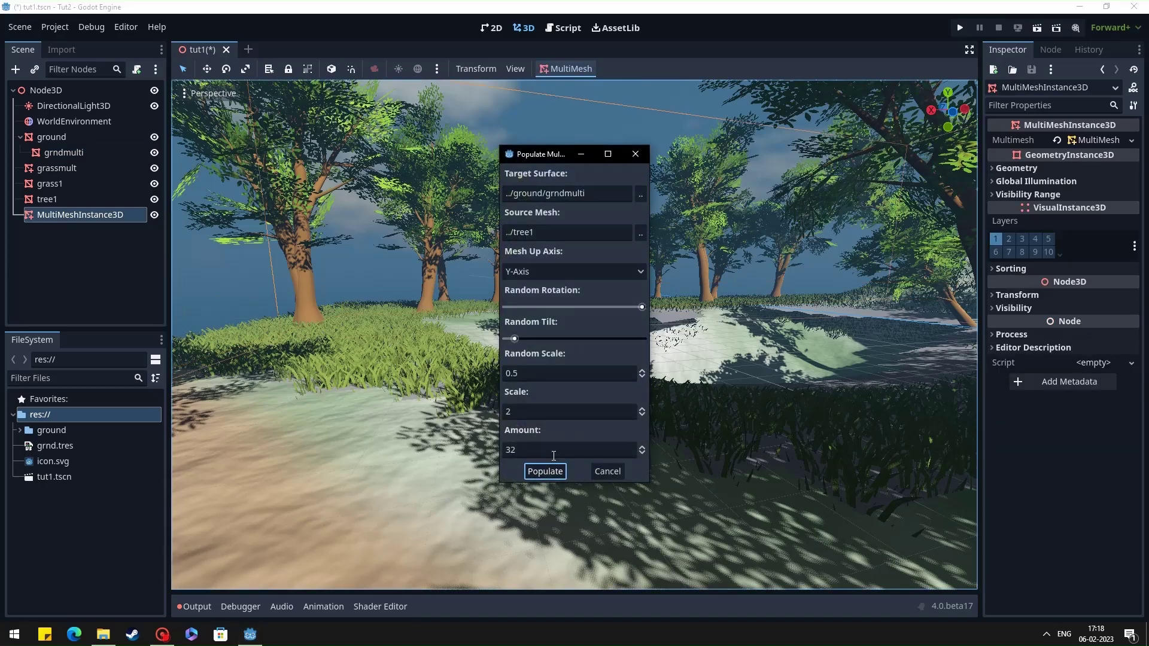
click(543, 473)
right_drag(661, 356, 718, 359)
key(w)
right_drag(969, 411, 969, 411)
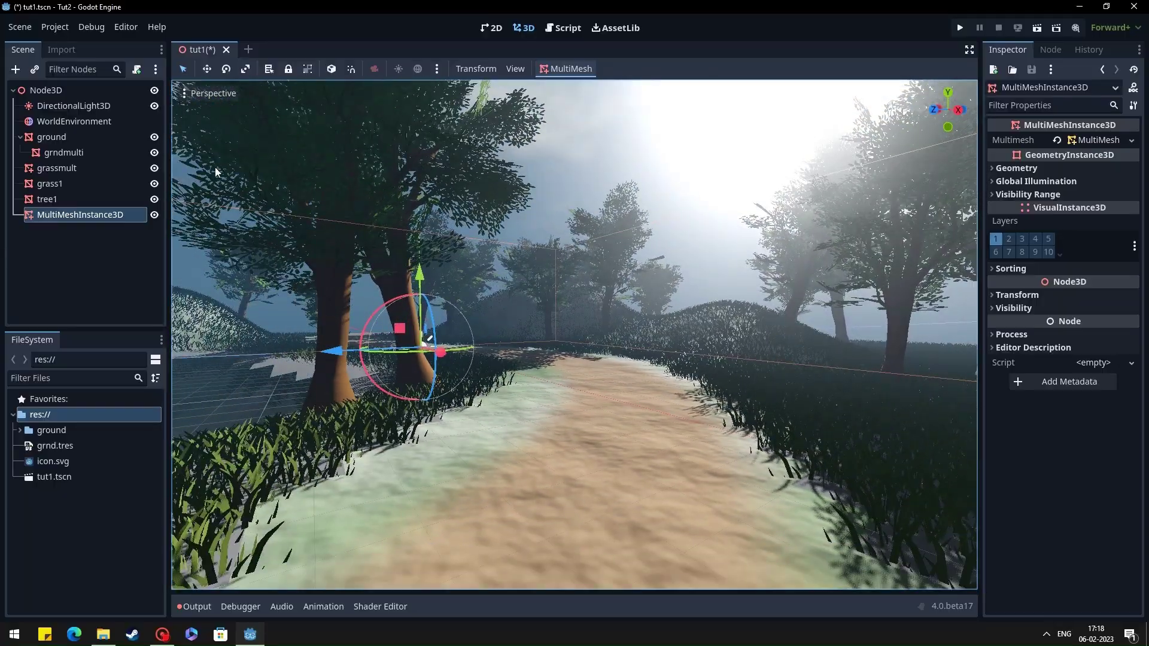
- Enable Back Lighting on grass1's material and set the backlight color to olive green 747d4c
click(79, 119)
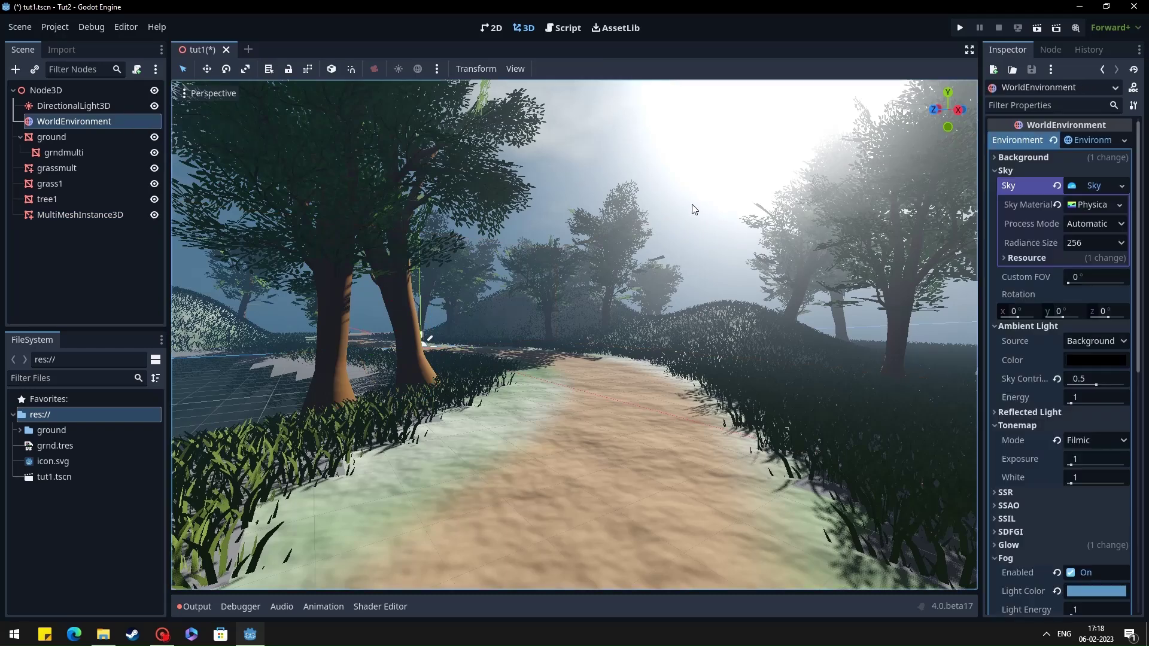
click(45, 186)
scroll(1025, 394, down, 10)
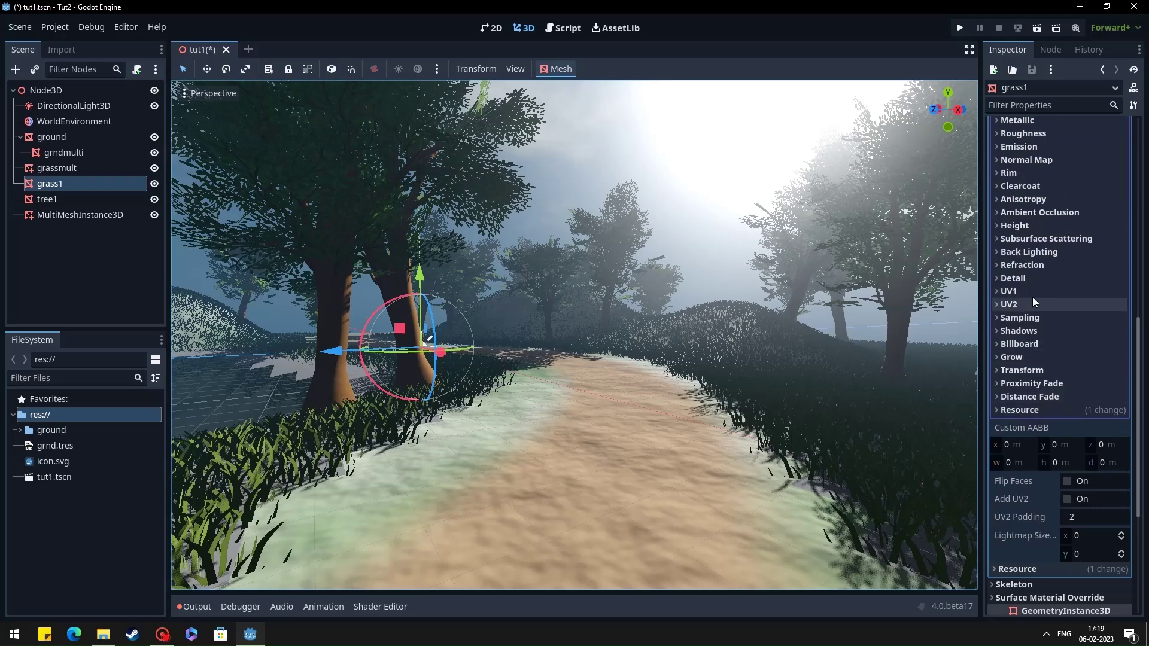
click(1028, 331)
click(1026, 317)
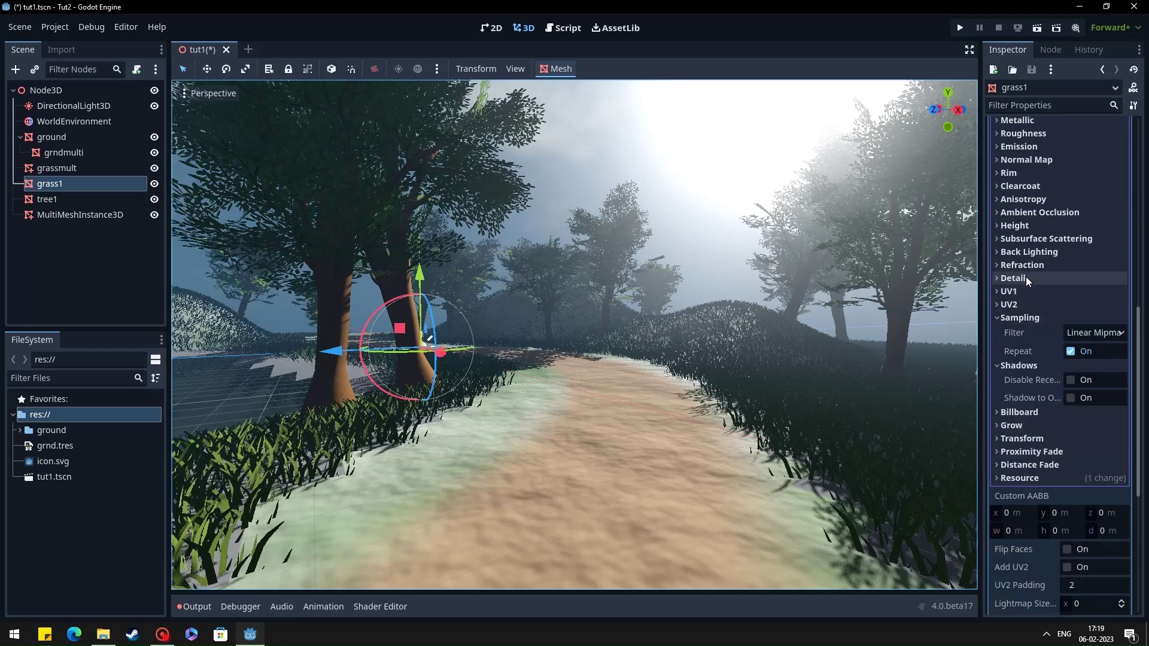
click(1028, 253)
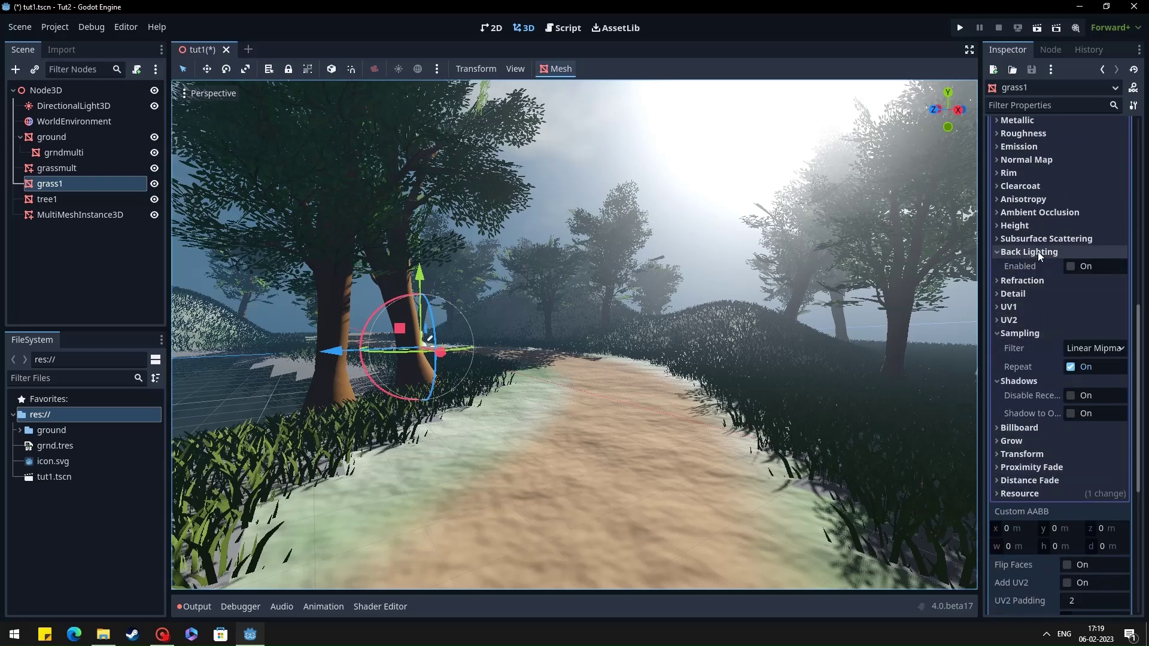
click(1090, 266)
click(1094, 285)
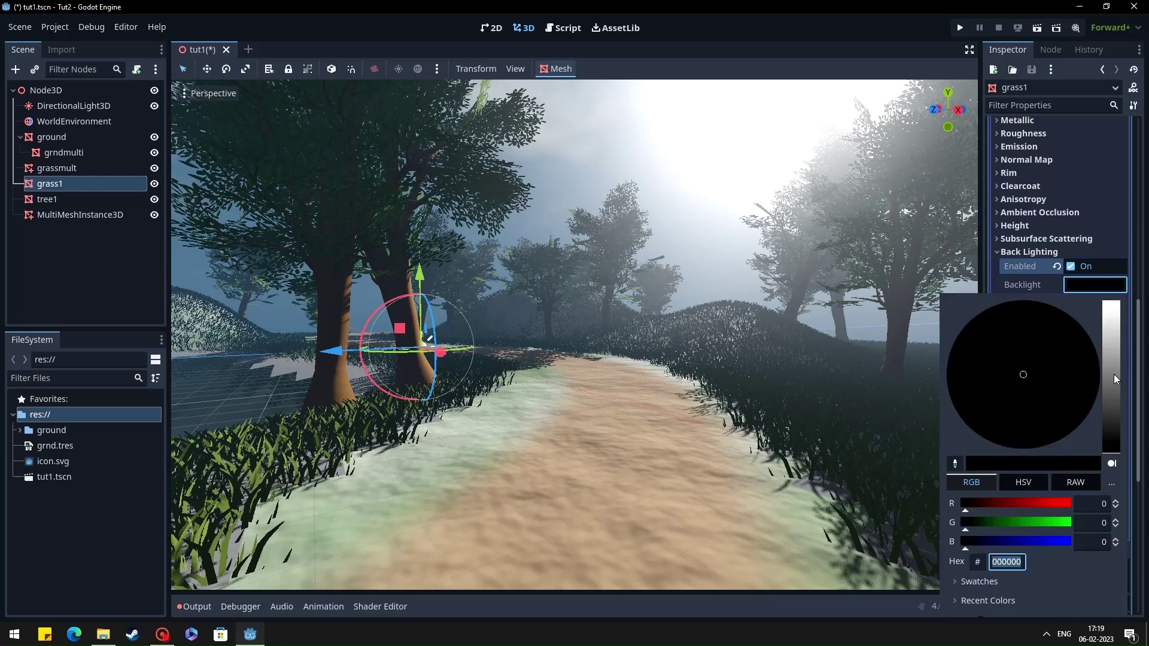
drag(1114, 375, 1110, 369)
mouse_move(1021, 381)
mouse_down()
mouse_move(1000, 396)
mouse_move(997, 421)
mouse_move(1006, 403)
mouse_up()
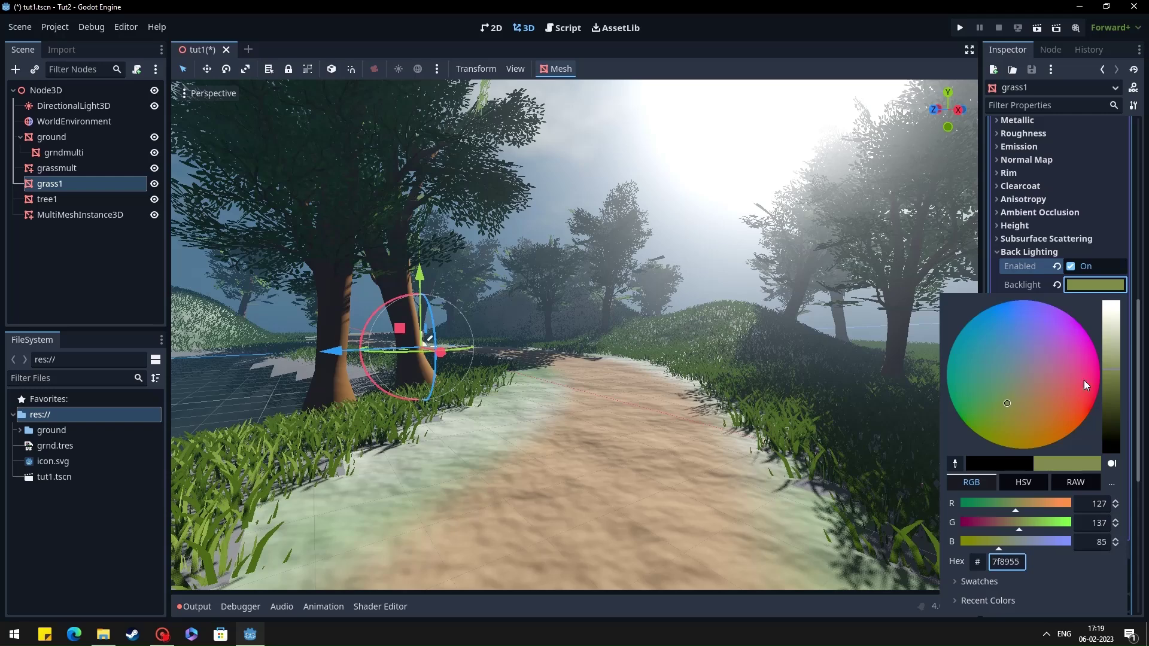
drag(1111, 372, 1111, 375)
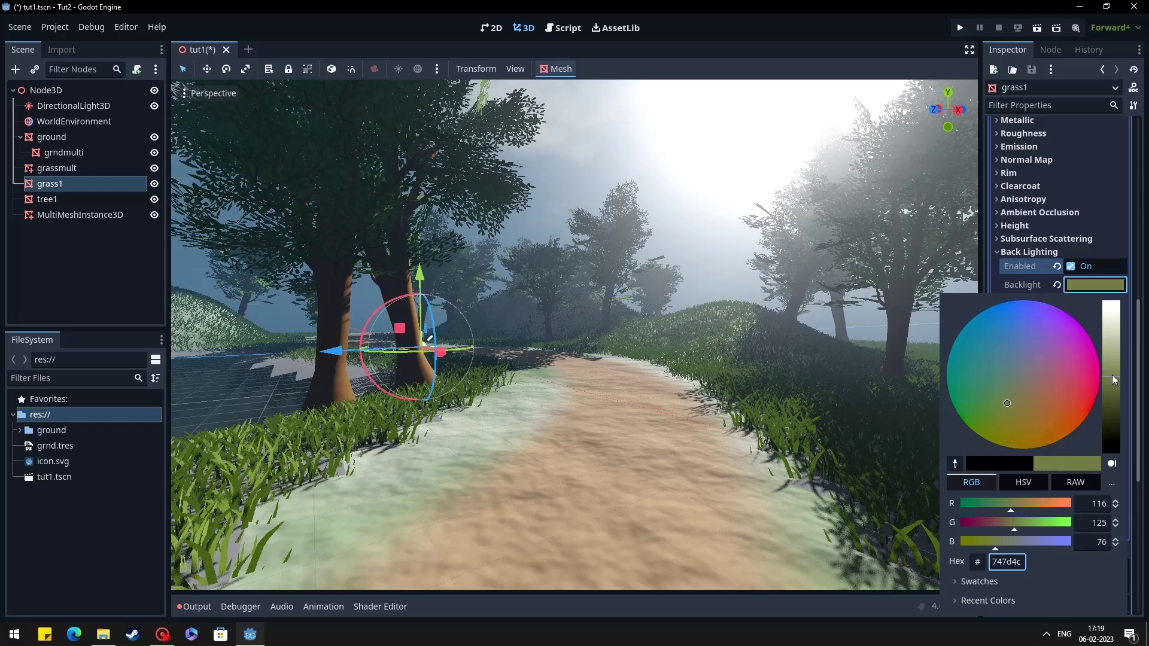
- Enable Back Lighting on tree1's leaf material with a muted pale green backlight color and inspect the foliage against the sun
click(57, 203)
click(55, 199)
scroll(1121, 444, down, 5)
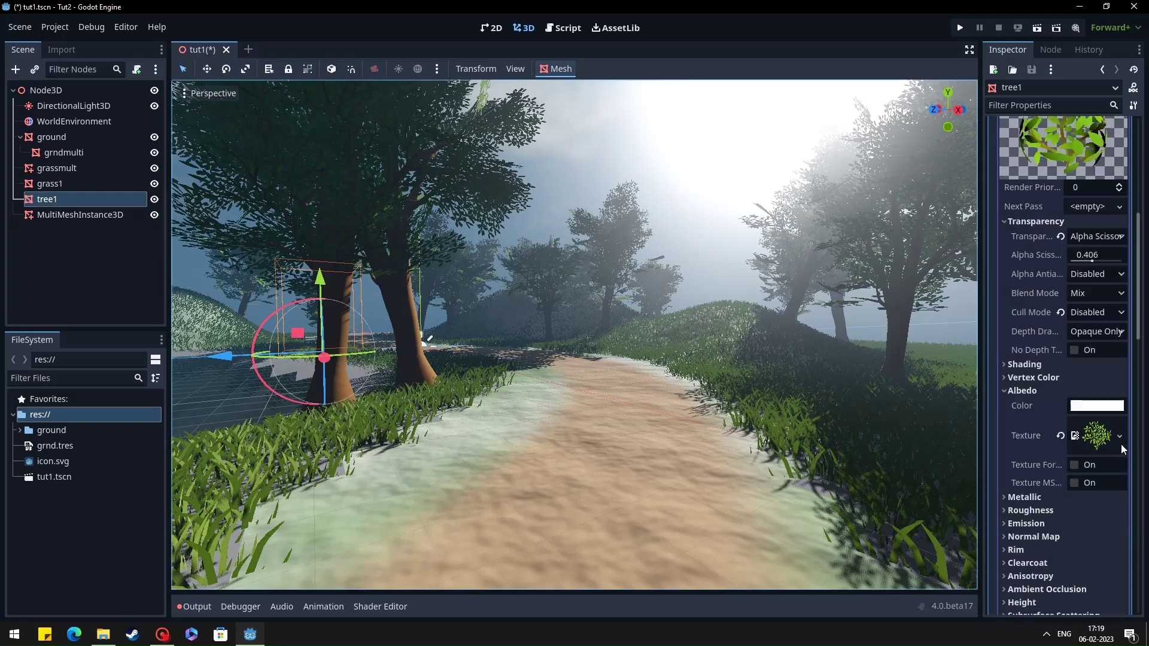
scroll(1121, 444, down, 5)
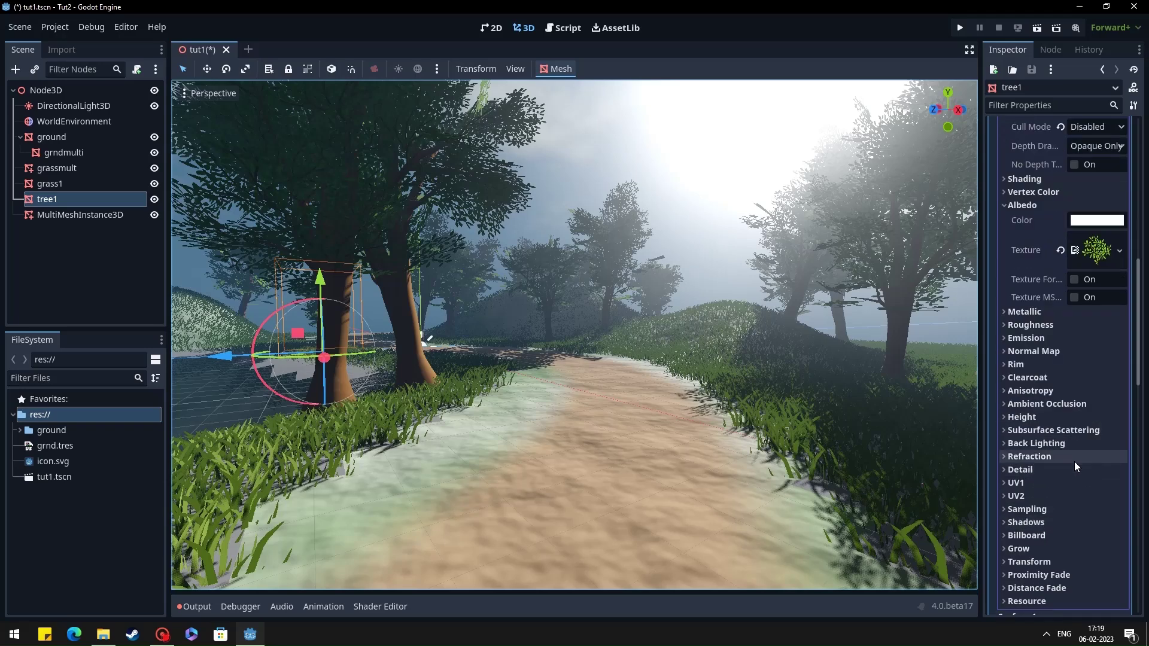
click(1074, 443)
click(1074, 457)
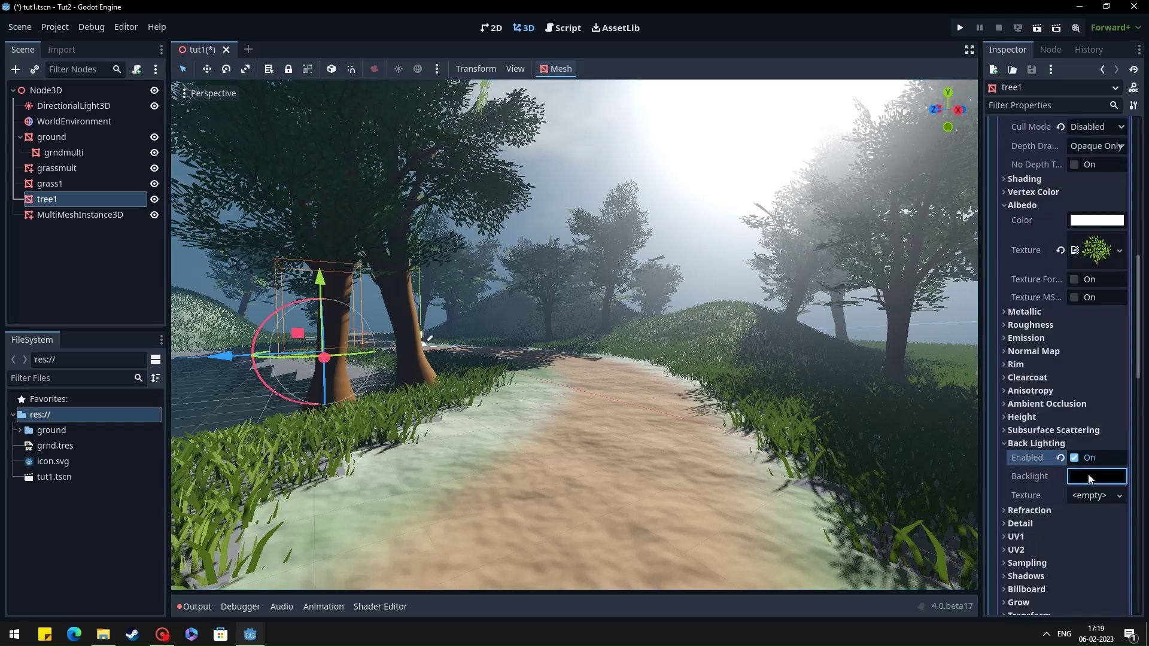
click(1090, 476)
click(1111, 209)
click(996, 241)
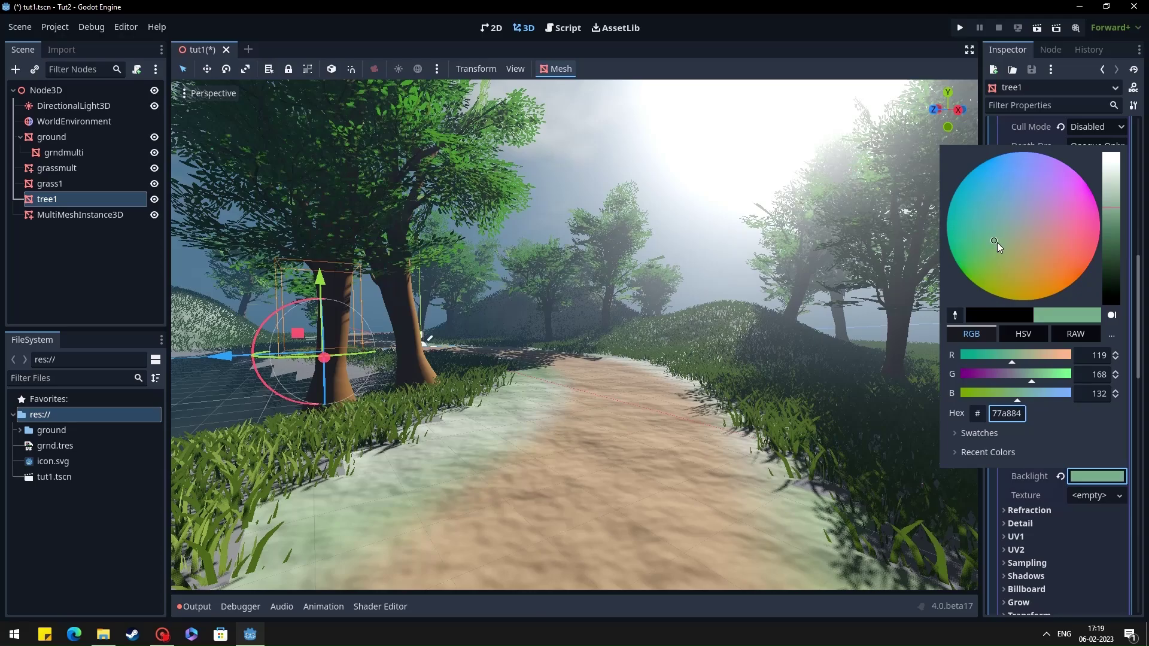
drag(997, 242, 1015, 239)
click(680, 345)
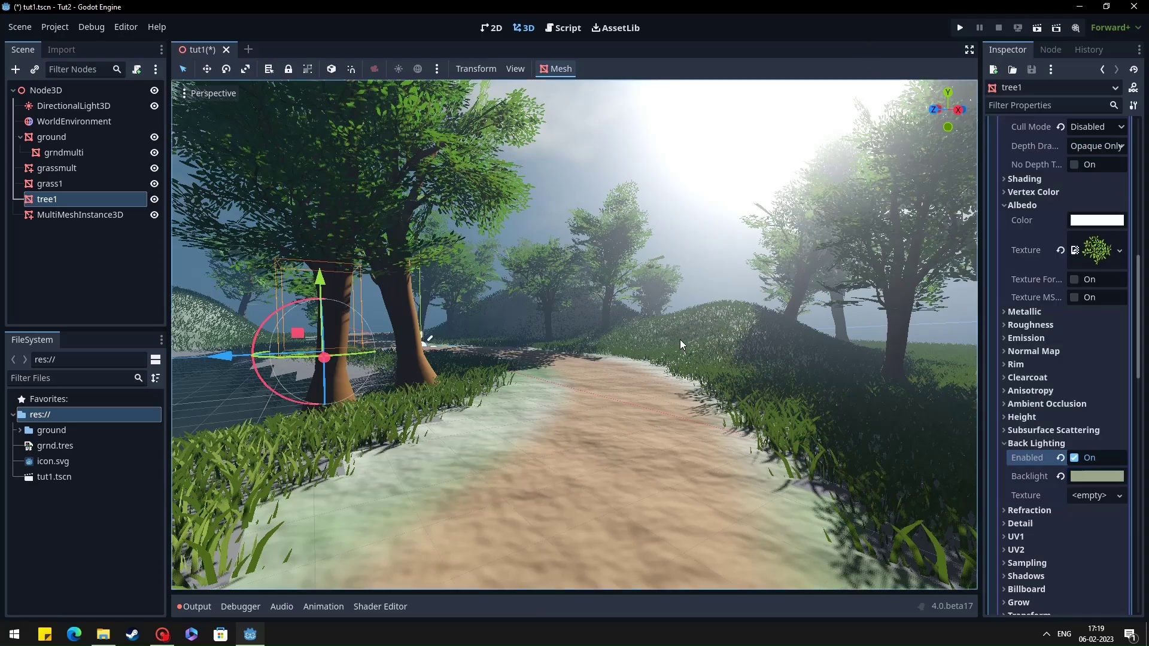
key(w)
mouse_move(680, 345)
right_down()
mouse_move(681, 389)
mouse_move(718, 347)
mouse_move(682, 344)
mouse_move(680, 323)
right_up()
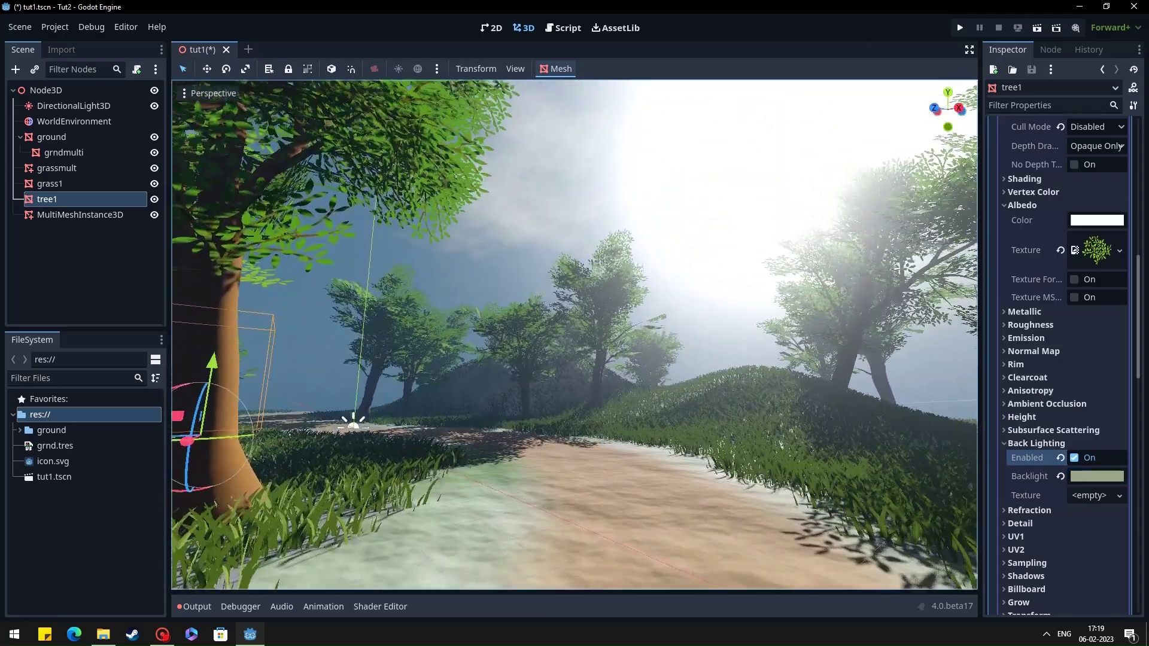
right_drag(646, 365, 556, 353)
- Set the WorldEnvironment's volumetric fog albedo to a light peach orange
click(74, 121)
scroll(1043, 472, down, 3)
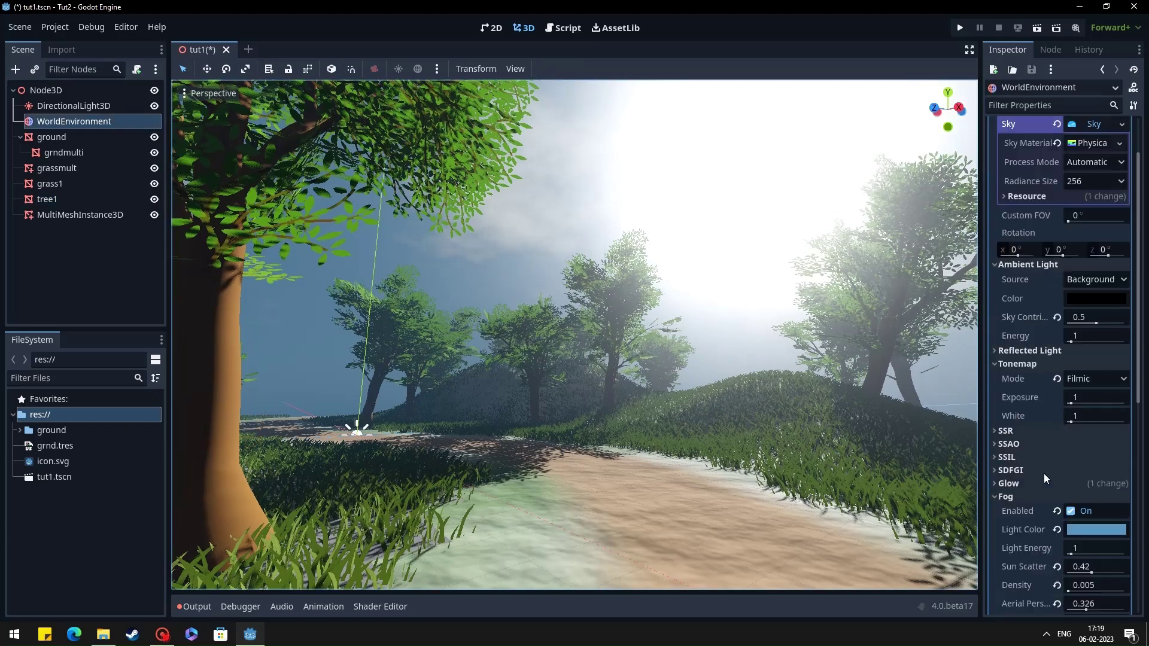
scroll(1043, 474, down, 6)
click(1094, 356)
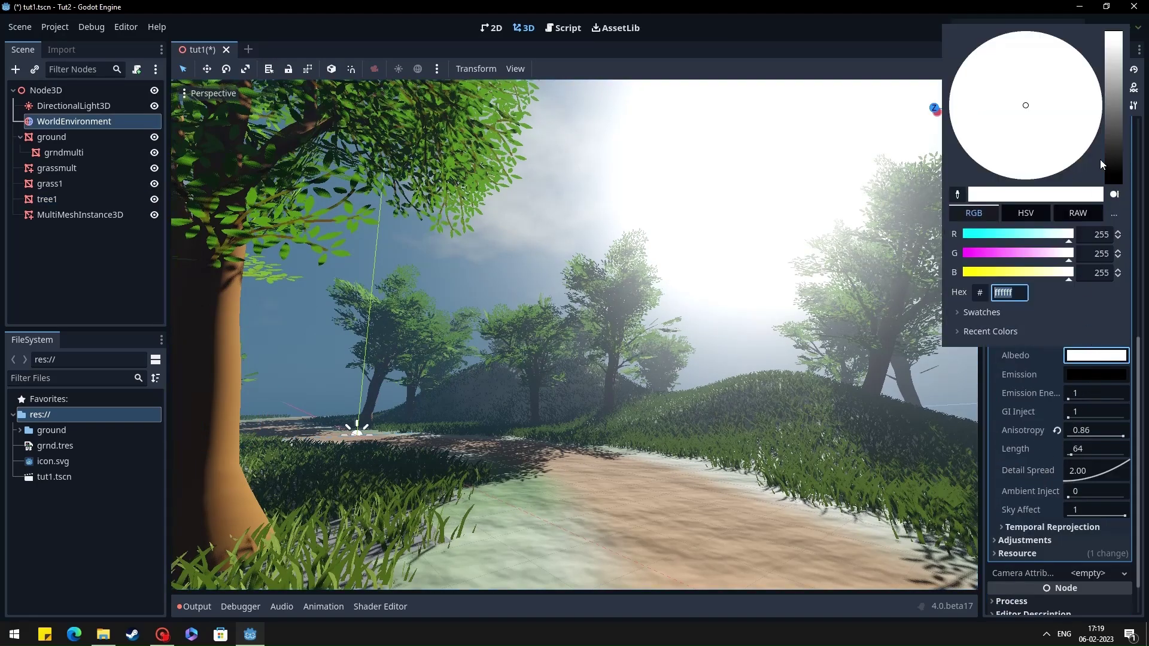
drag(1048, 103, 1039, 149)
click(920, 54)
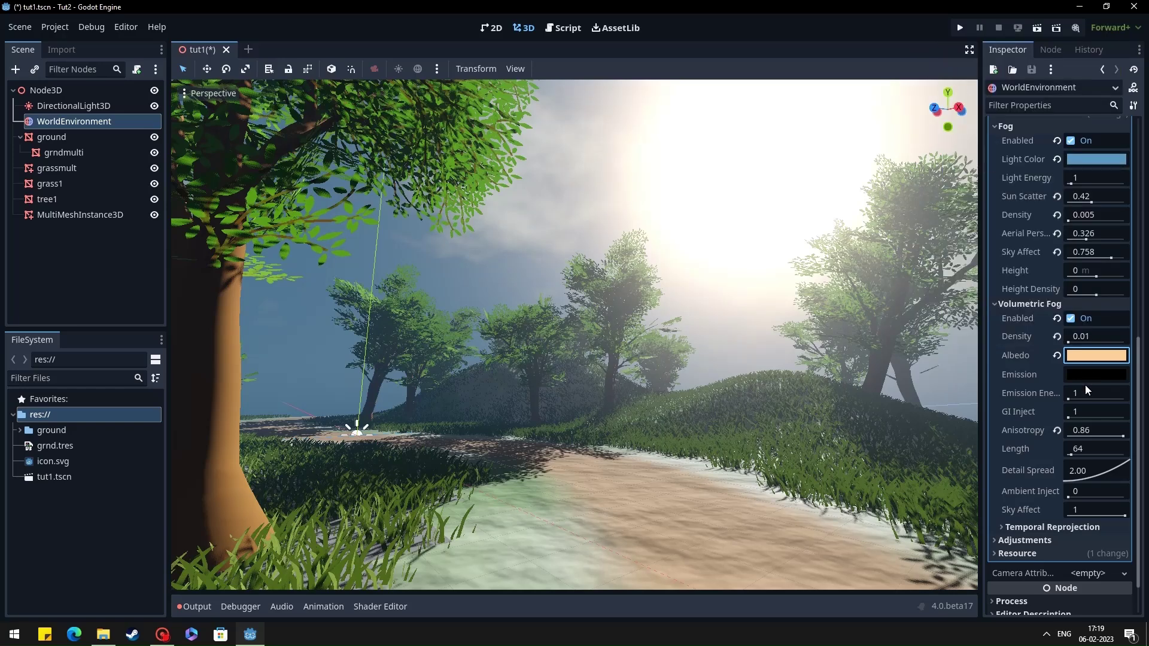
- Set the volumetric fog's emission to a dark gray with a slight blue tint and look around the scene
click(1096, 375)
click(1111, 178)
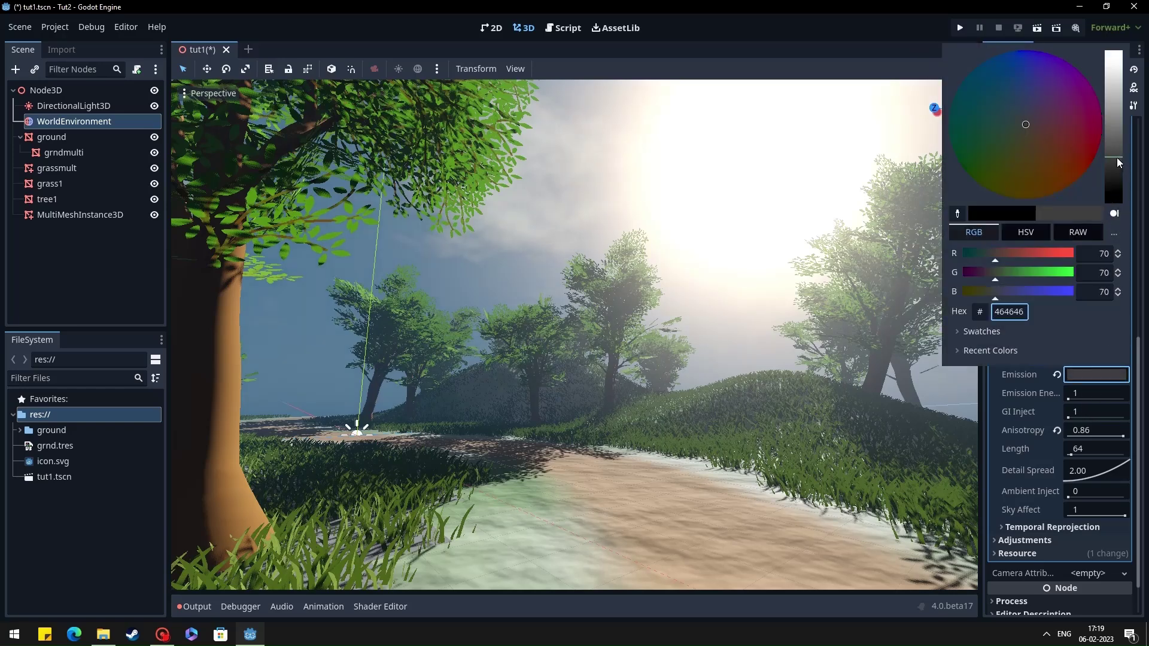
click(1018, 100)
drag(1019, 101, 1015, 104)
click(882, 76)
right_drag(877, 95, 878, 260)
right_drag(924, 147, 924, 159)
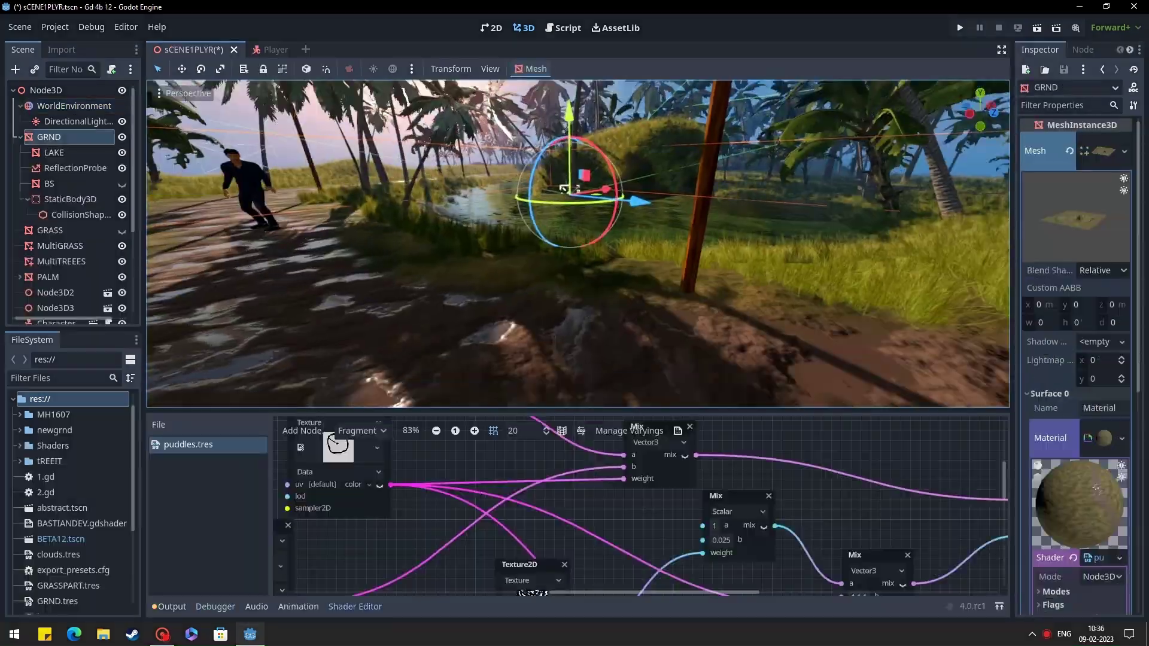
right_drag(578, 244, 747, 234)
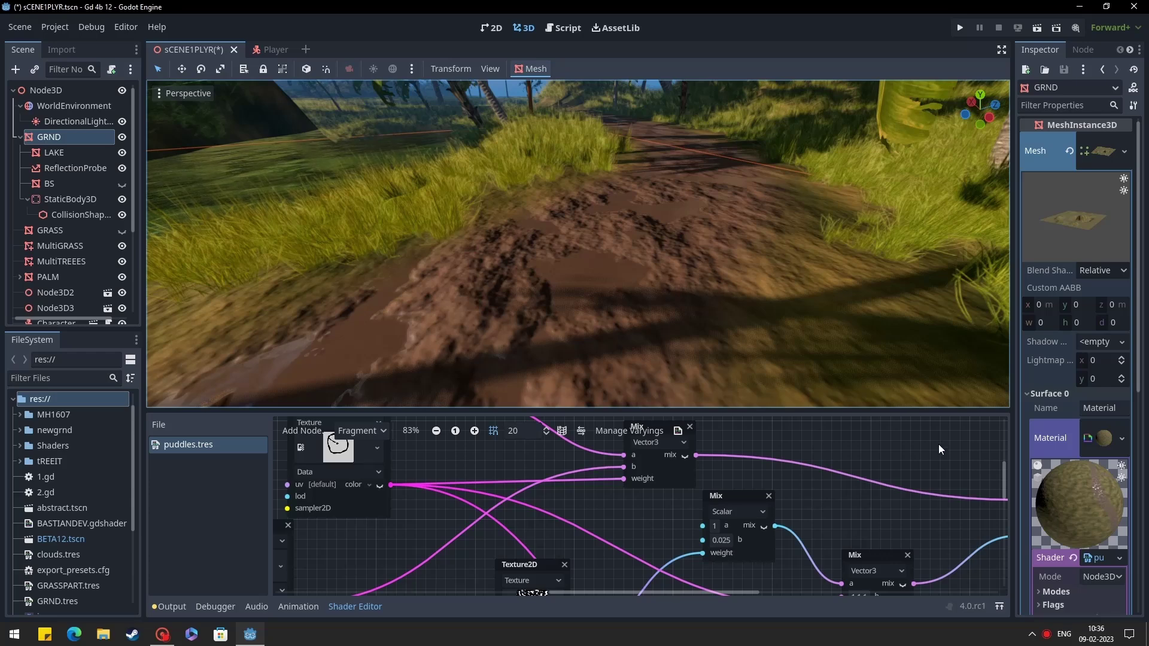